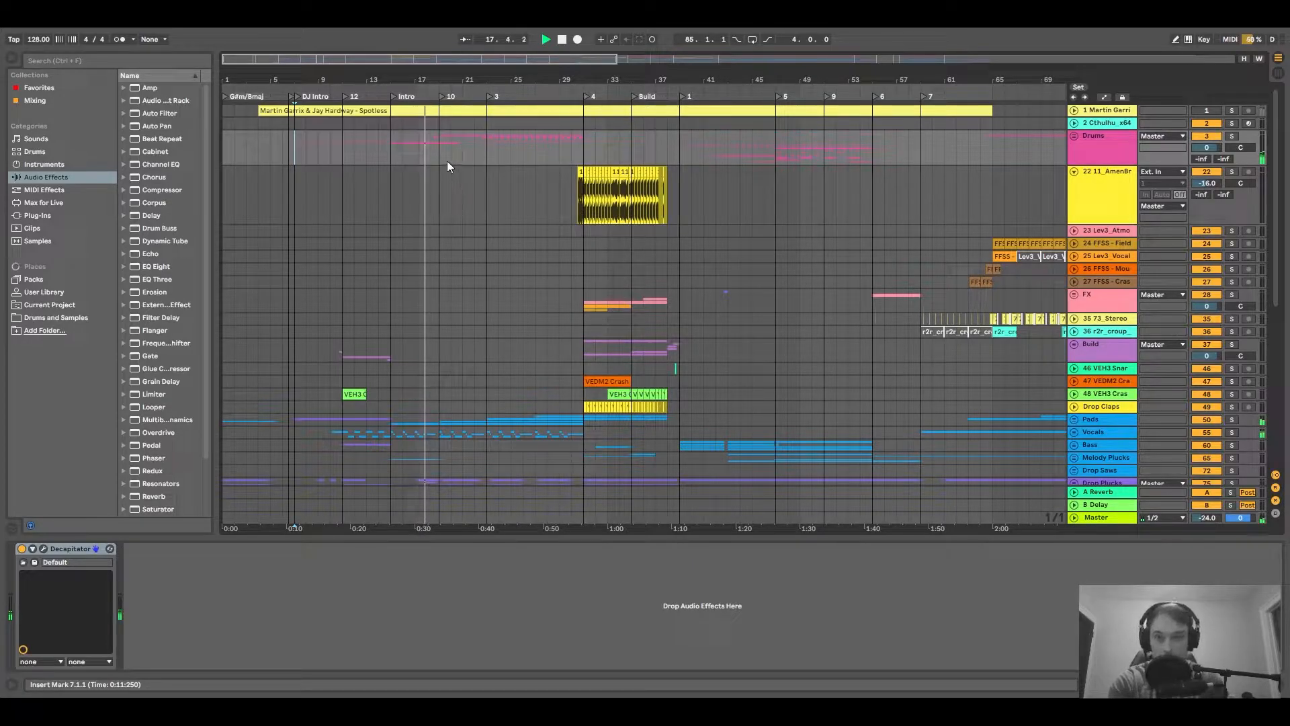
Follow the playing arrangement from the intro through the build and first drop to the break.
scroll(544, 216, "down", 2)
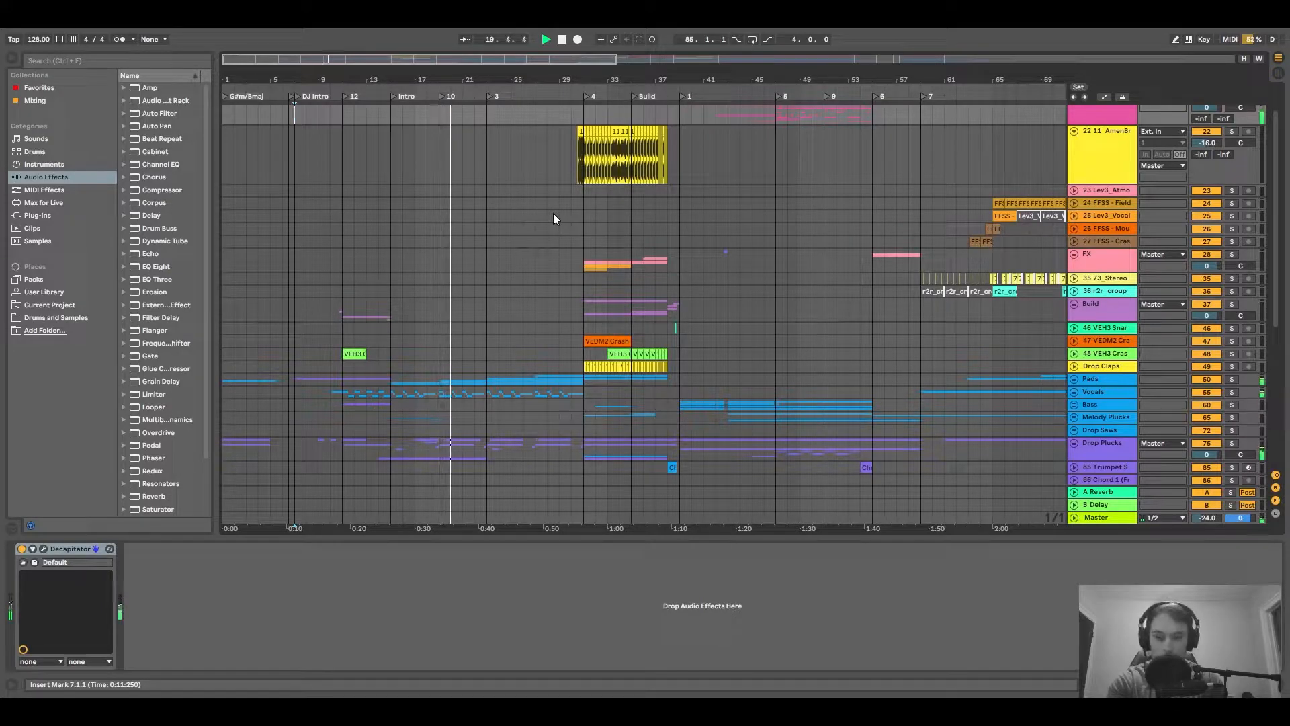
scroll(554, 213, "up", 2)
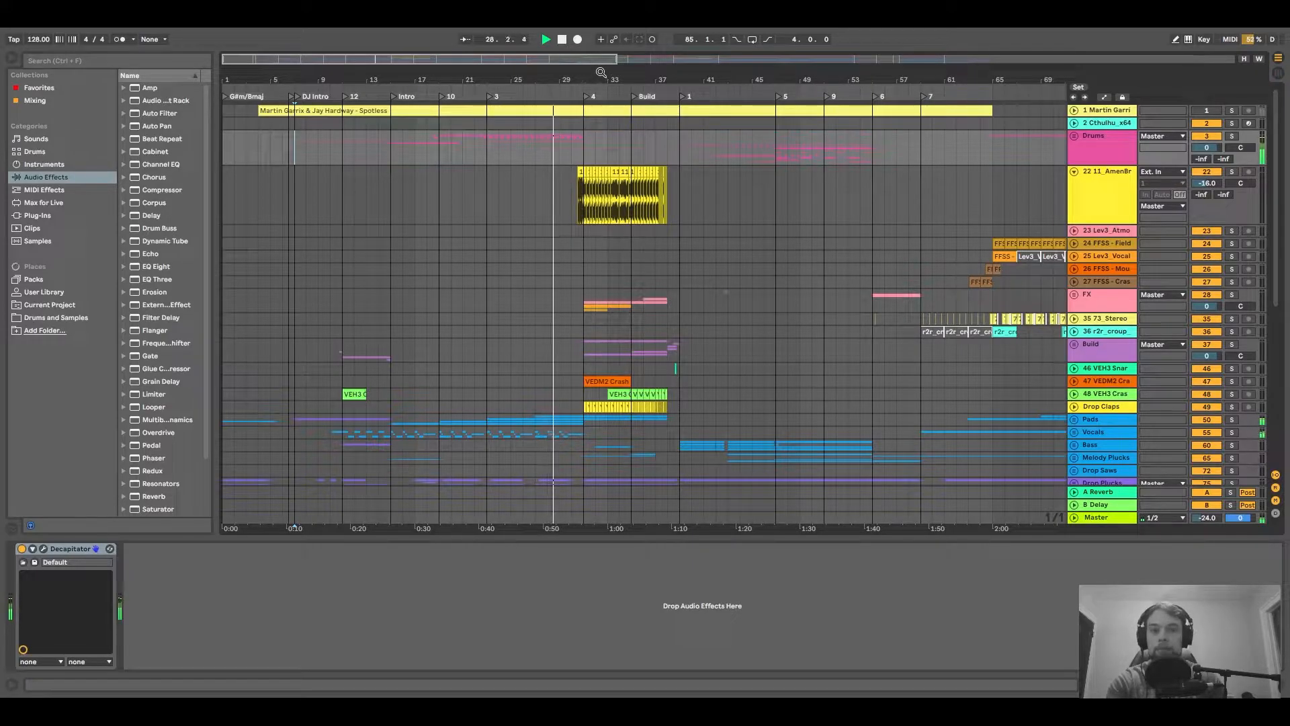
left_click_drag(602, 73, 601, 118)
left_click_drag(532, 94, 534, 78)
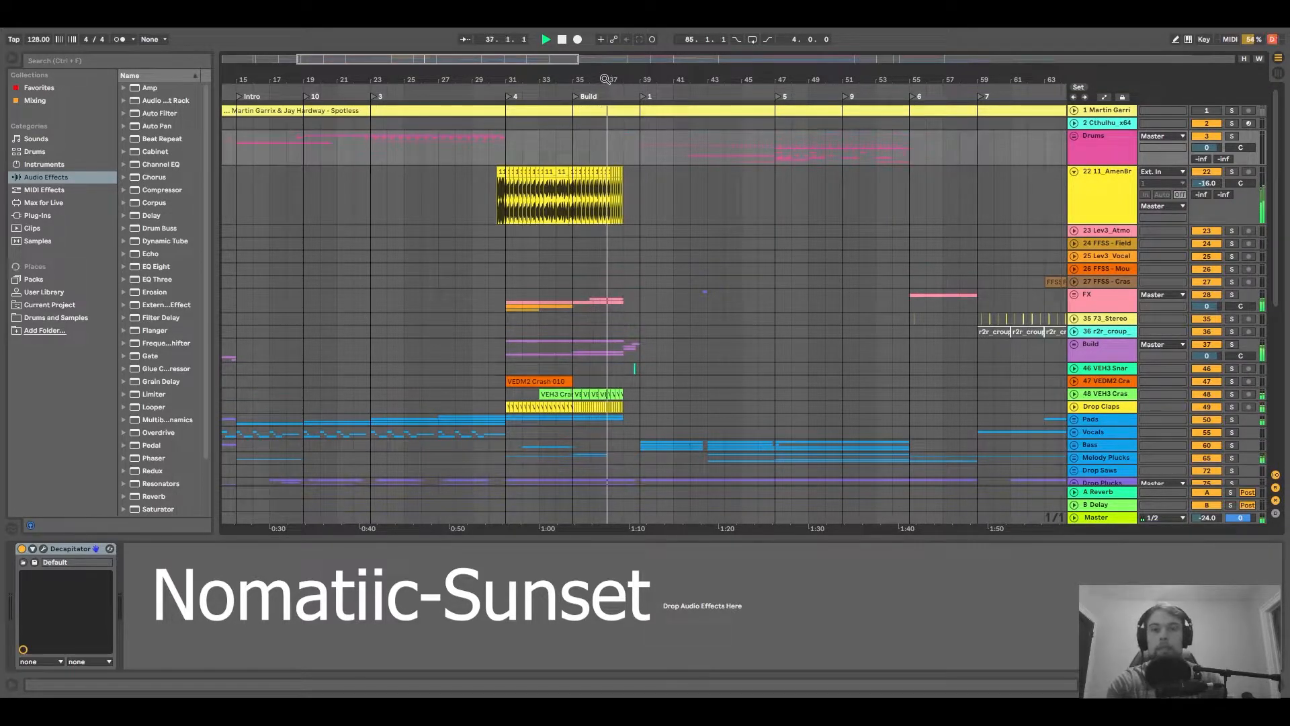
left_click_drag(646, 76, 540, 79)
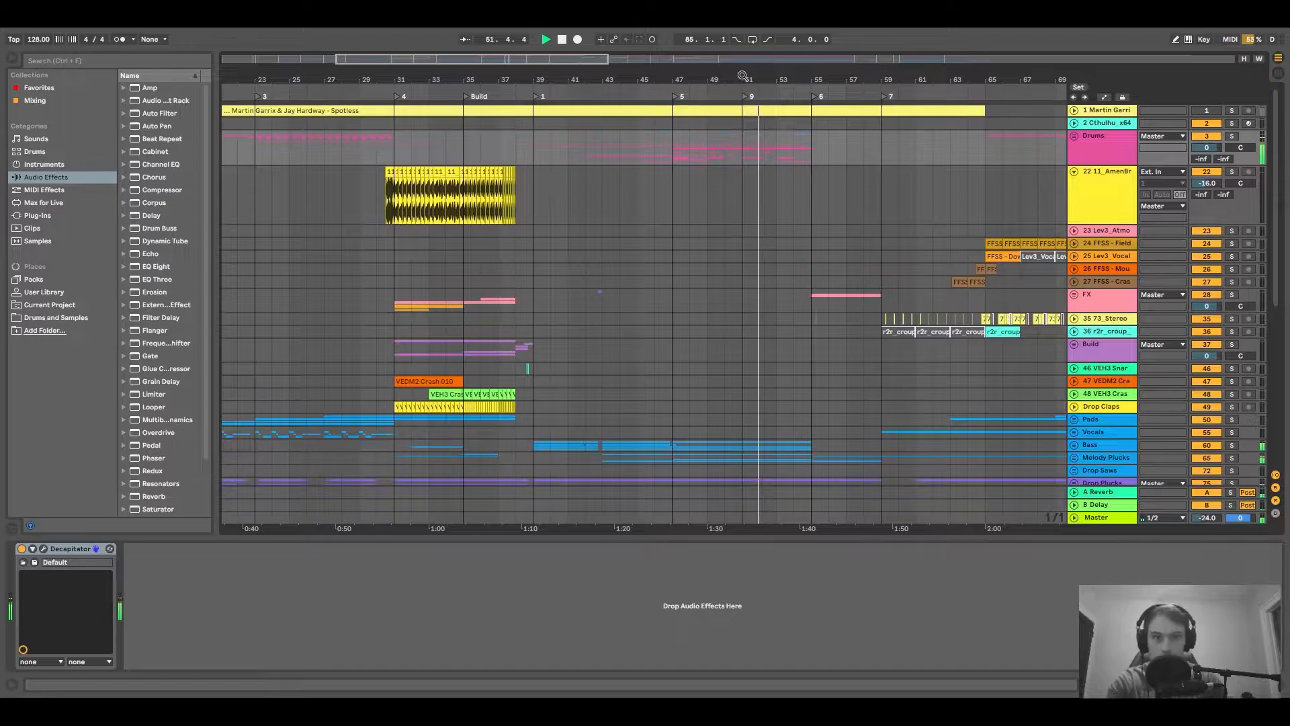
left_click_drag(724, 79, 621, 82)
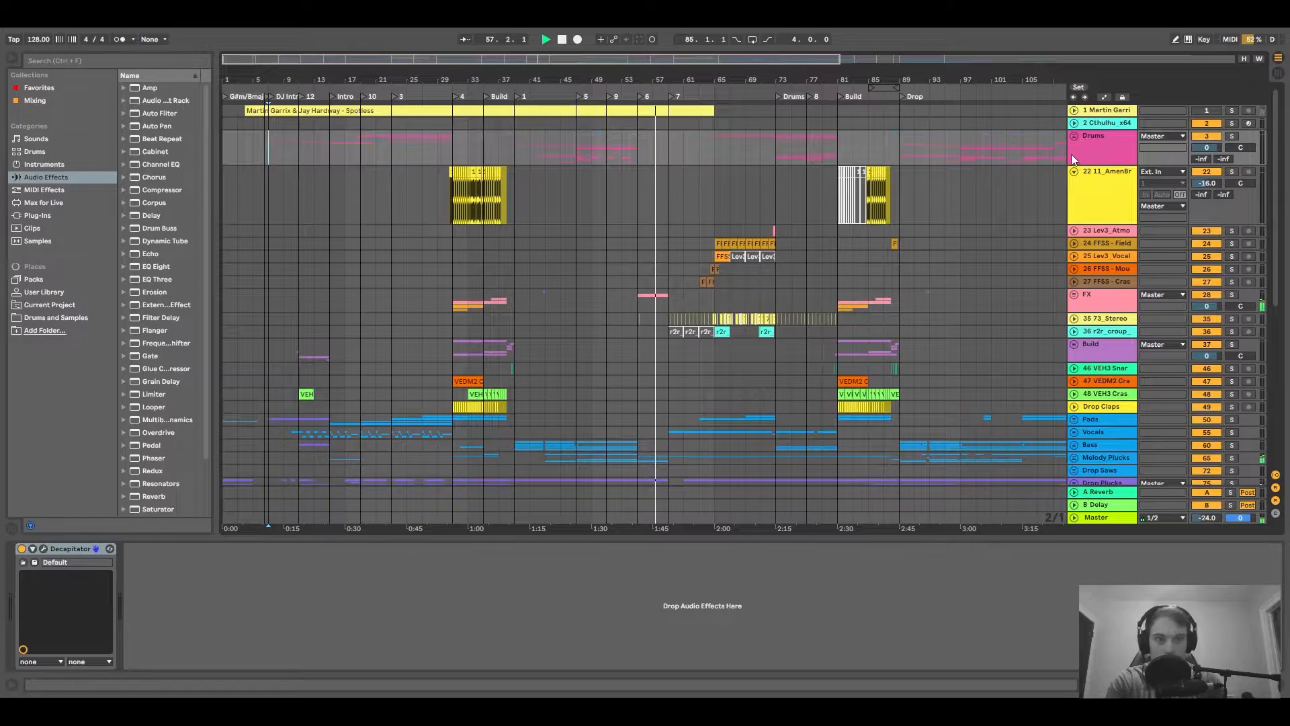
Stop playback and unfold the Martin Garrix & Jay Hardway - Spotless reference track to show its waveform from the start.
left_click(1075, 115)
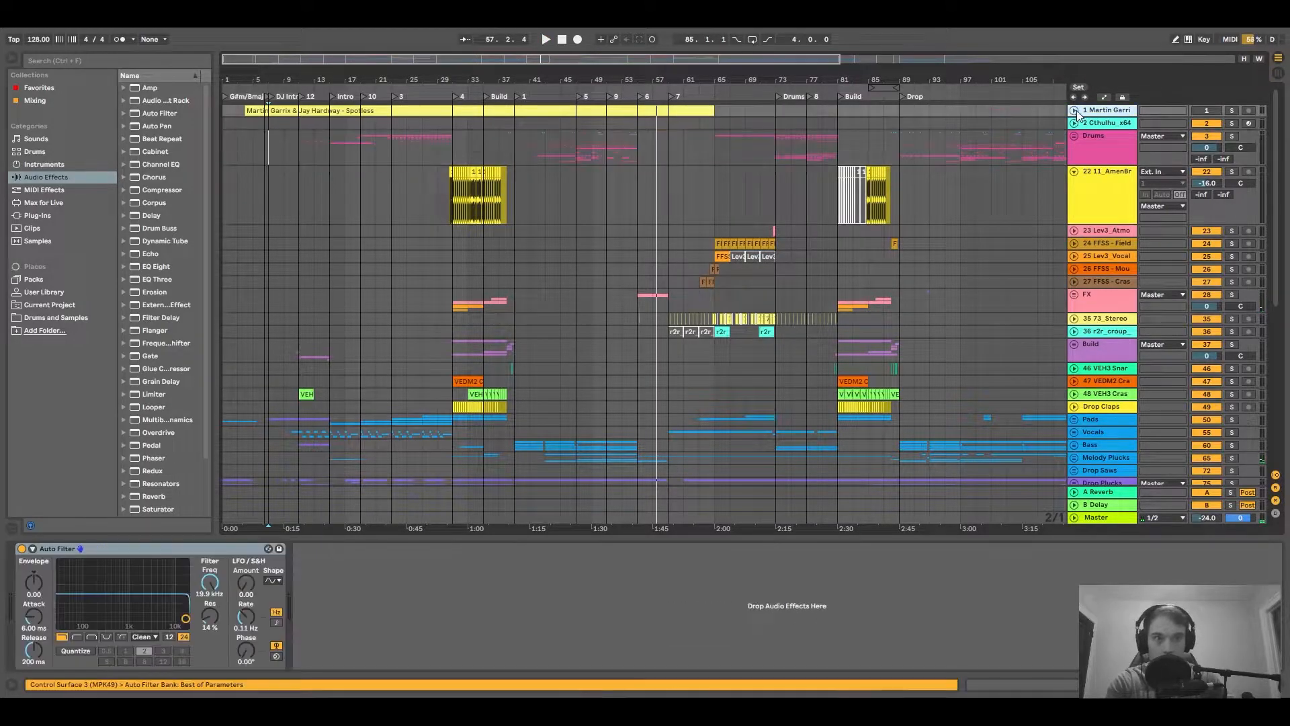
left_click(1074, 110)
left_click_drag(311, 79, 277, 134)
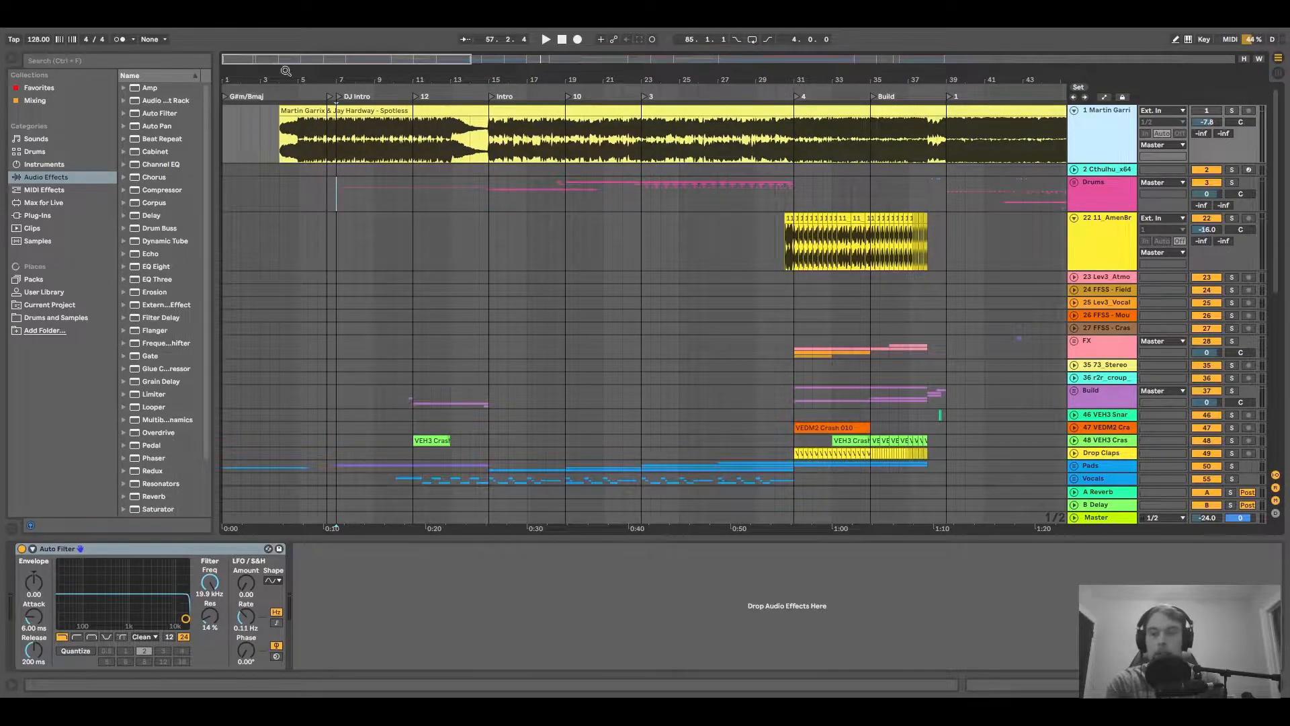
left_click_drag(466, 84, 442, 80)
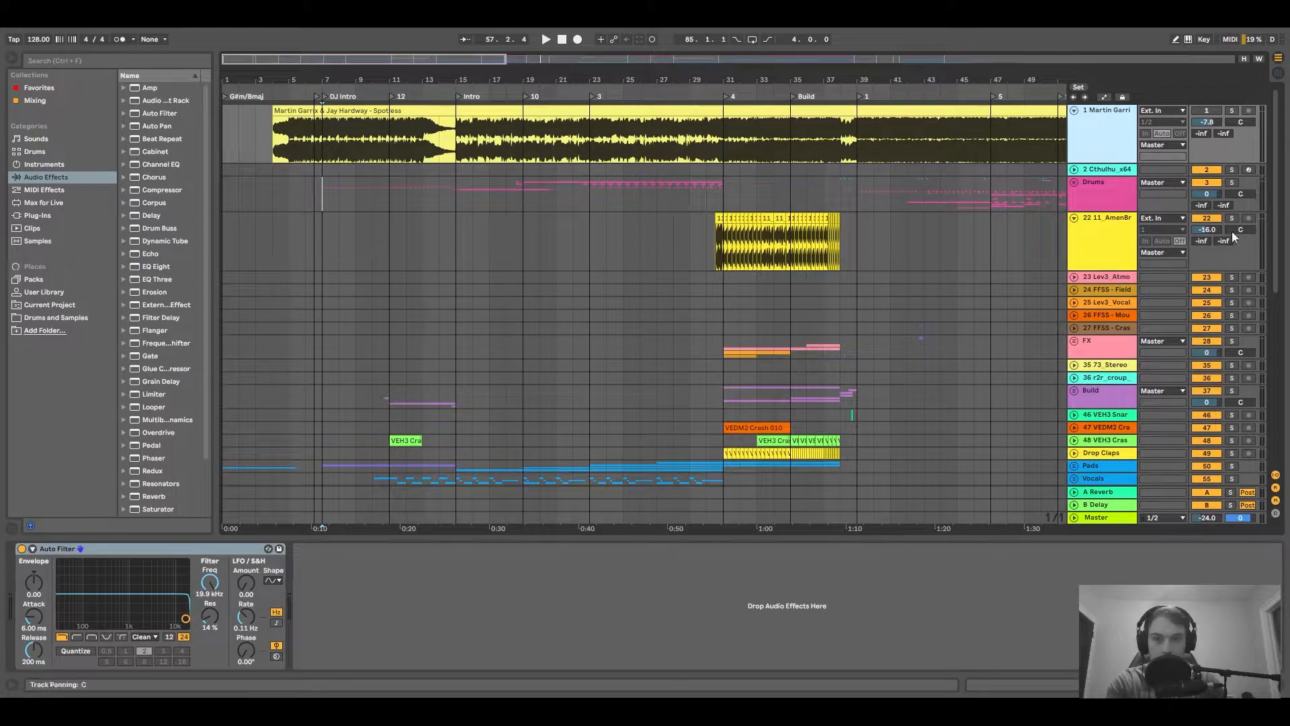
Solo the Drums group and play it from the Intro marker at bar 15, then from marker 3 at bar 23.
left_click(1077, 194)
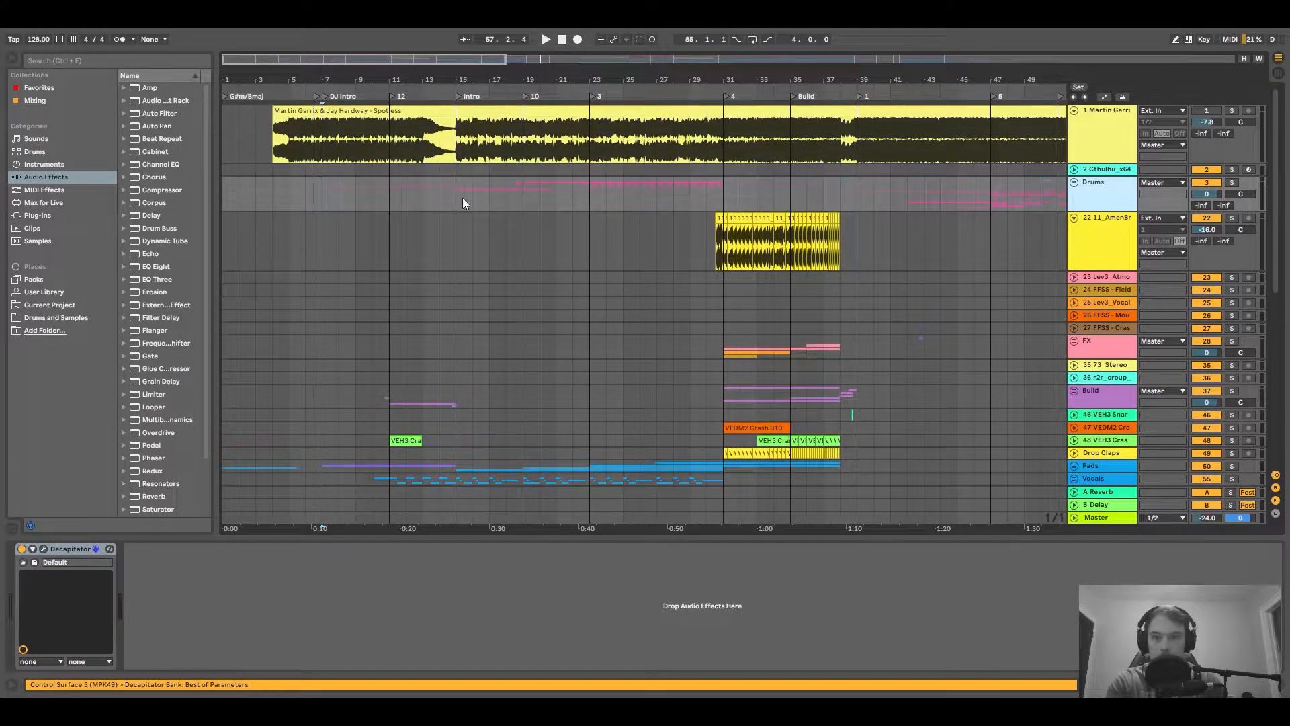
left_click_drag(322, 180, 458, 196)
left_click(458, 196)
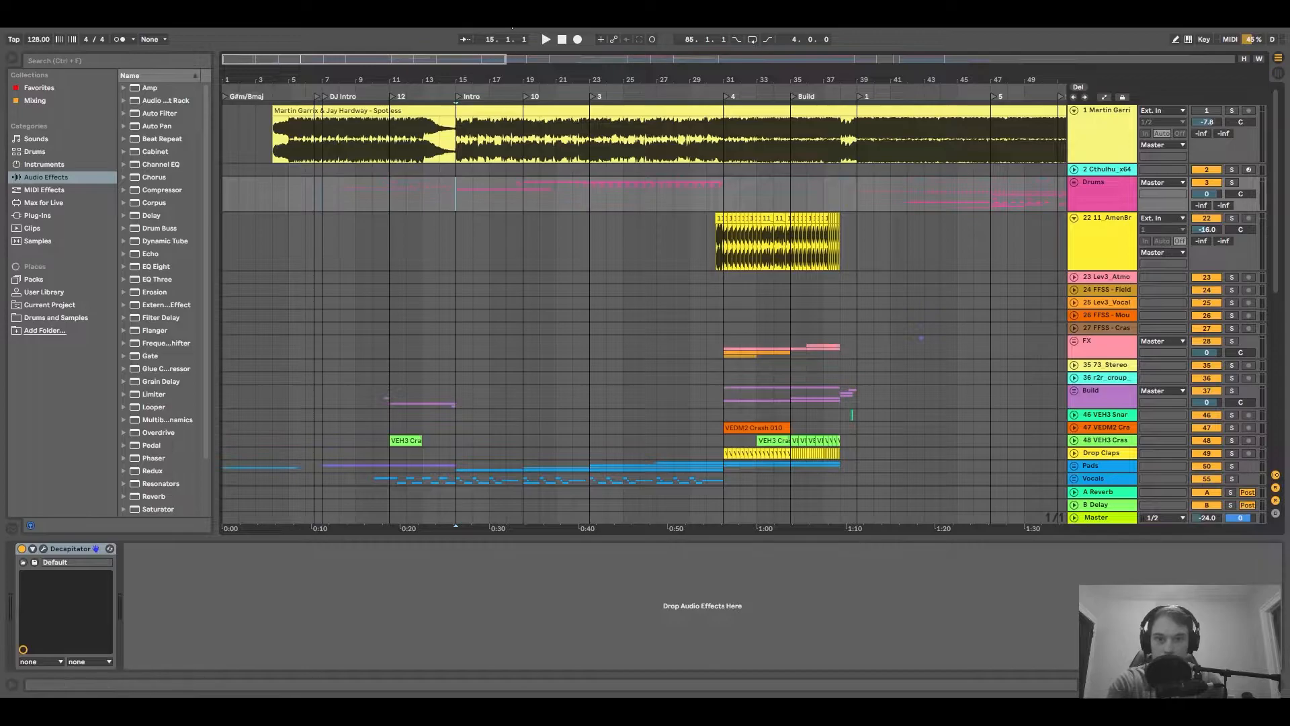
left_click_drag(511, 73, 513, 68)
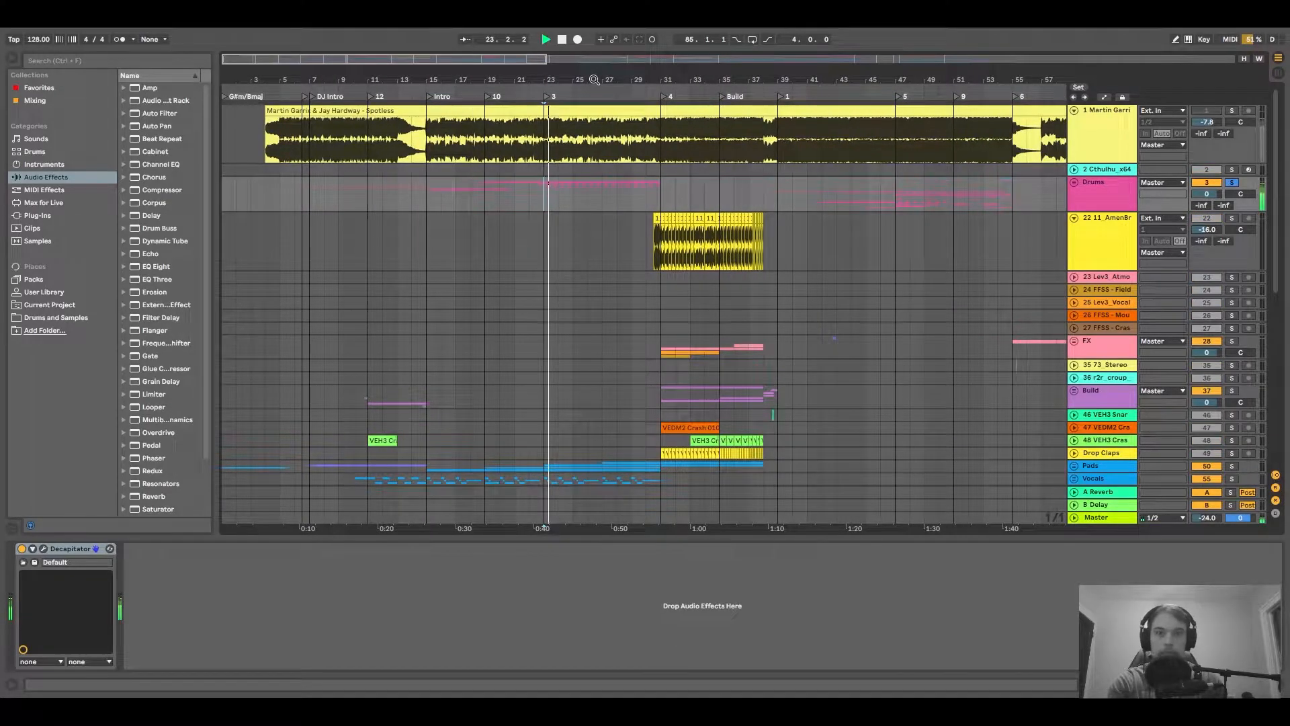
left_click_drag(593, 76, 534, 75)
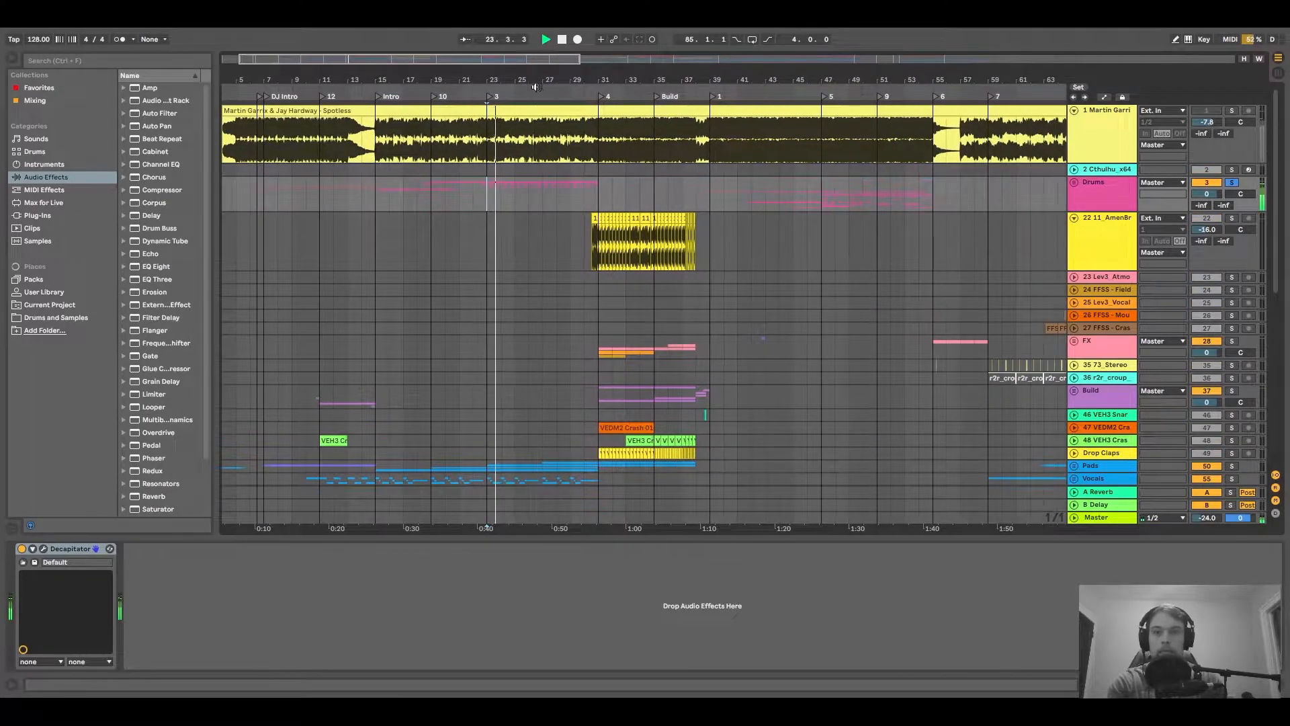
Follow the soloed drums up to marker 4 at bar 31 and turn the Drums solo off.
scroll(475, 245, "up", 3)
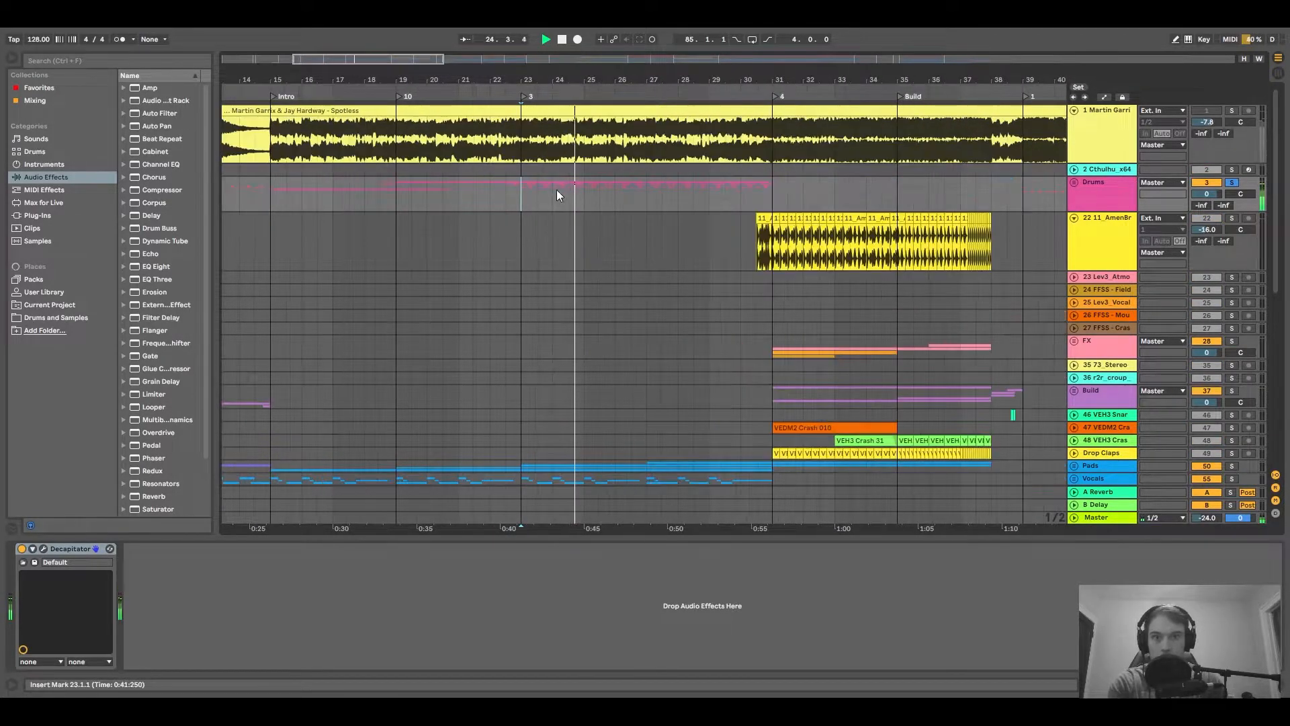
left_click_drag(625, 75, 499, 74)
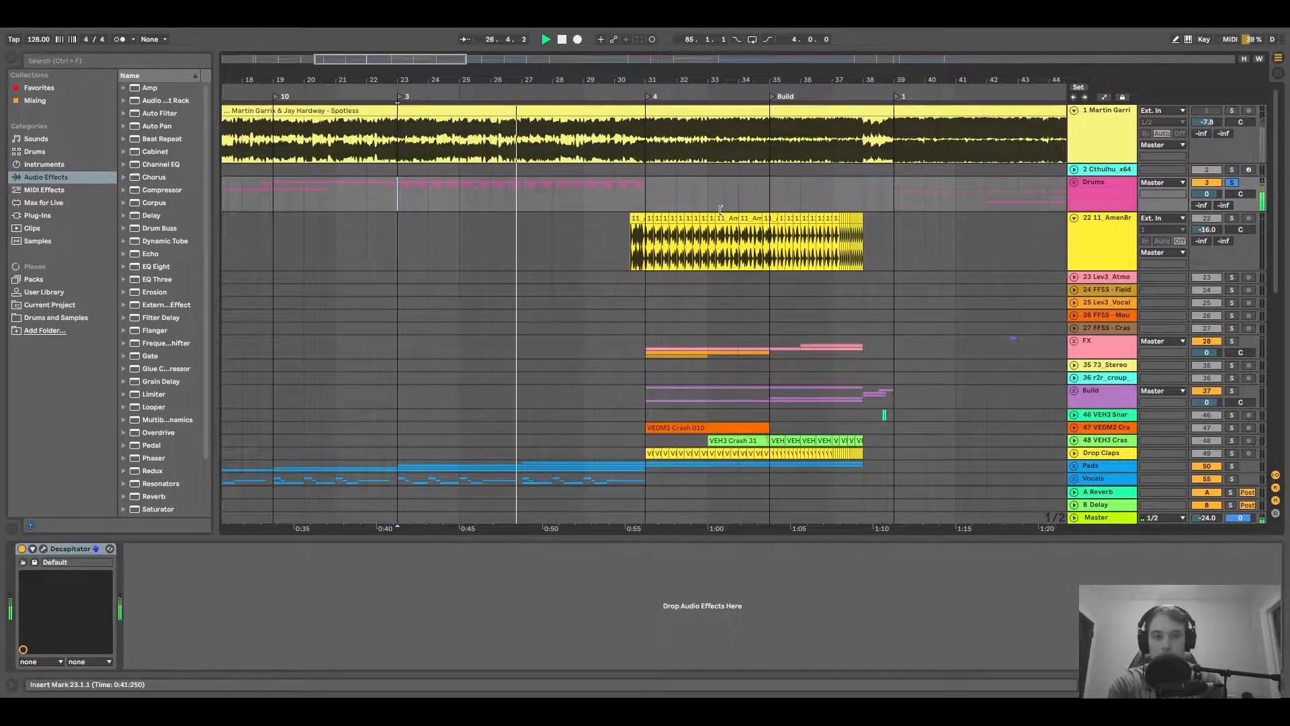
scroll(524, 334, "down", 3)
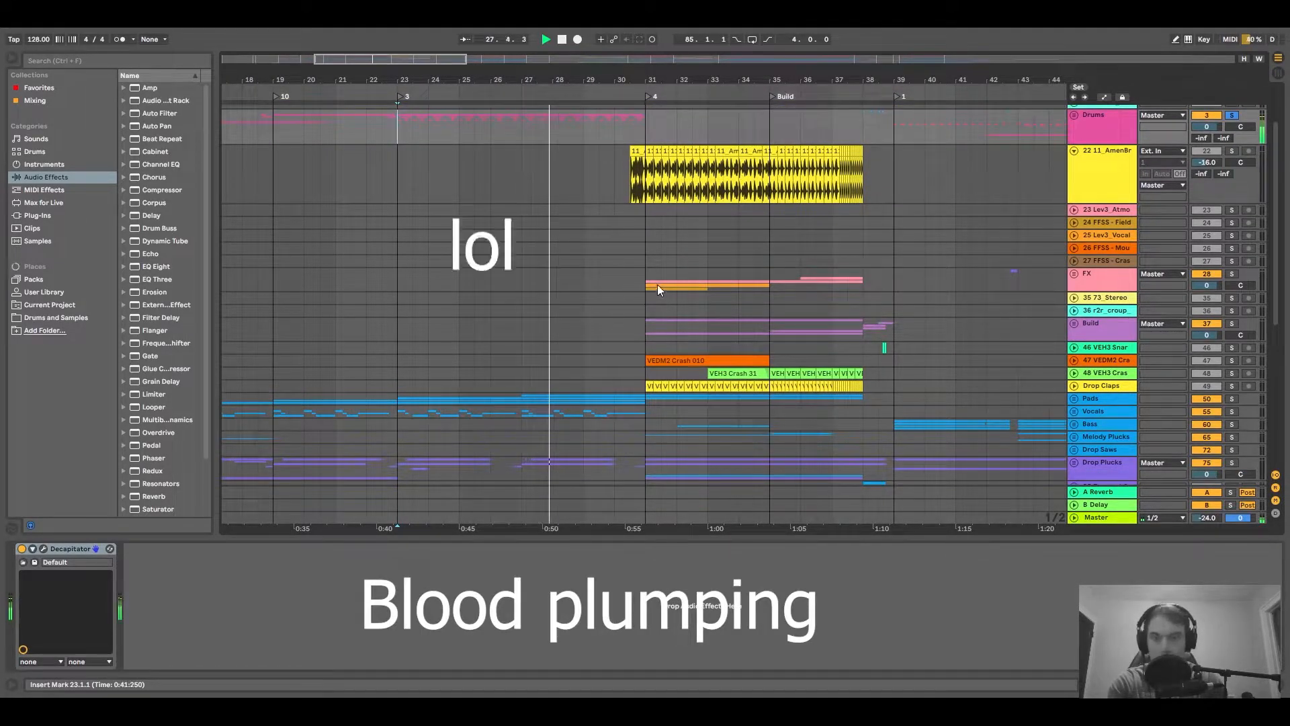
scroll(657, 282, "up", 3)
left_click_drag(671, 77, 620, 80)
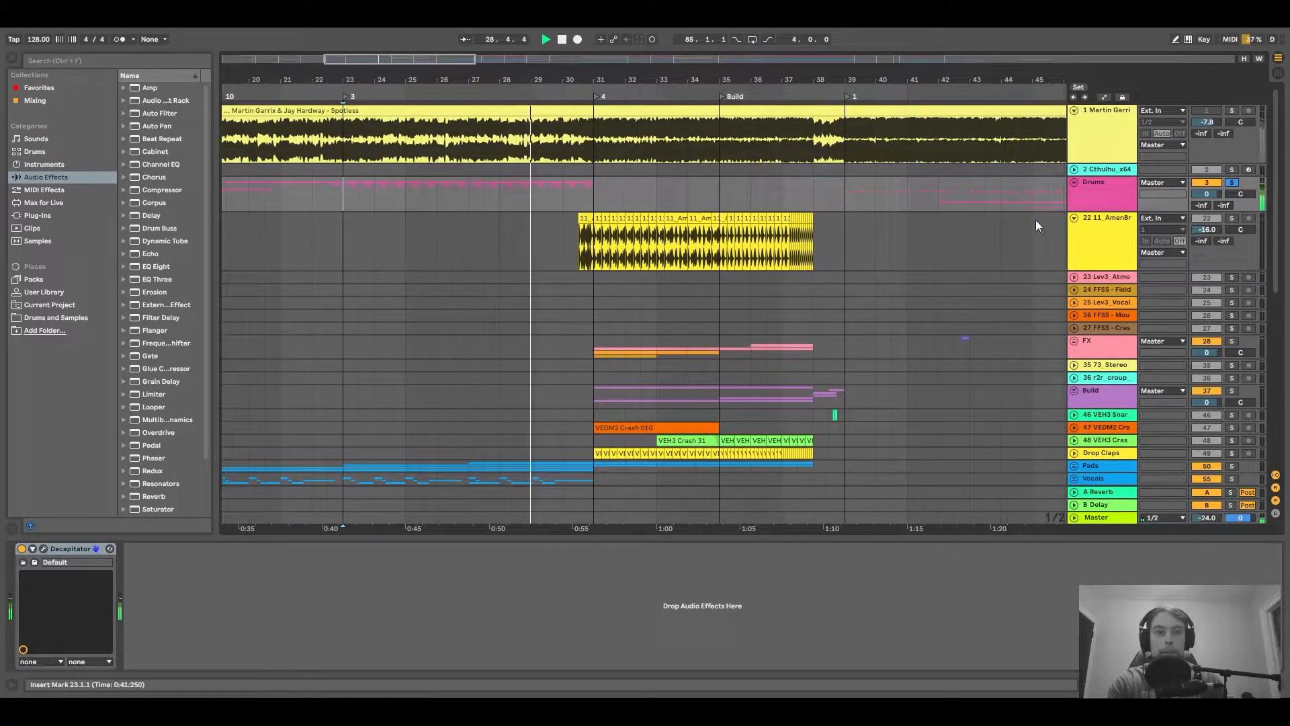
left_click_drag(795, 76, 715, 75)
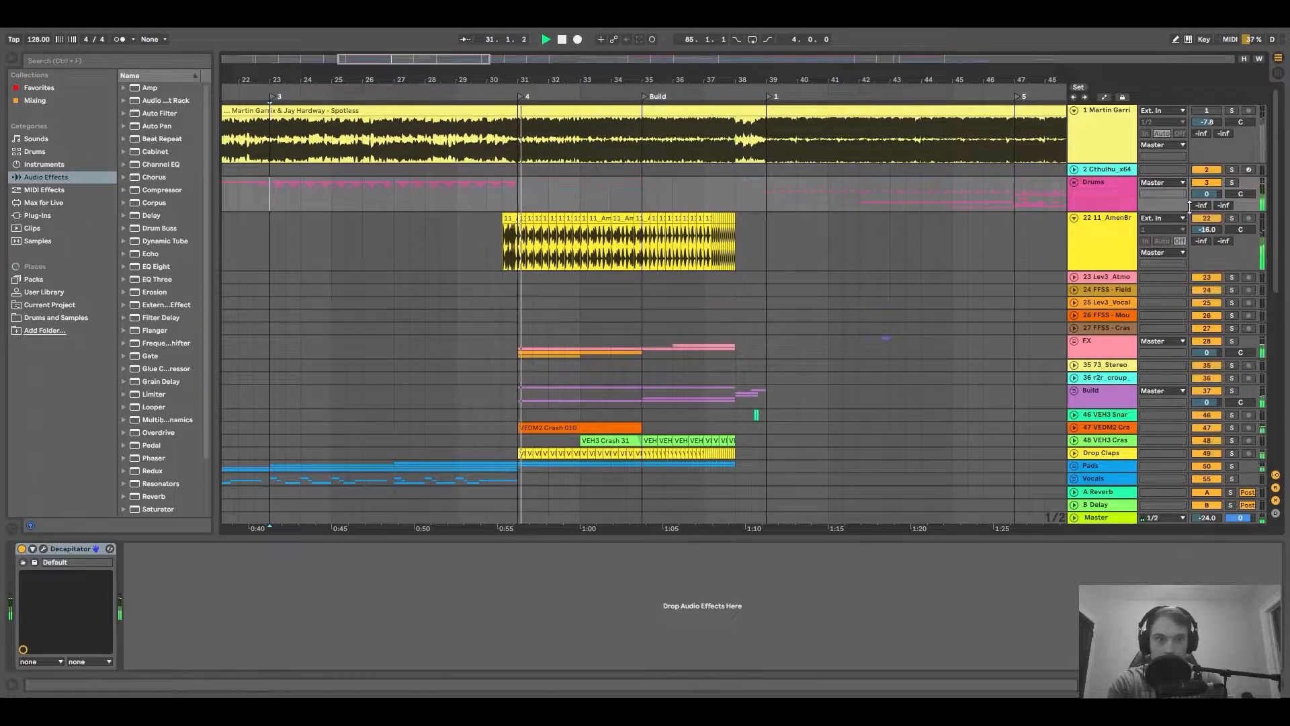
Set the playback start at marker 4 in bar 31, then at the Build marker in bar 35, with all tracks audible.
left_click(513, 192)
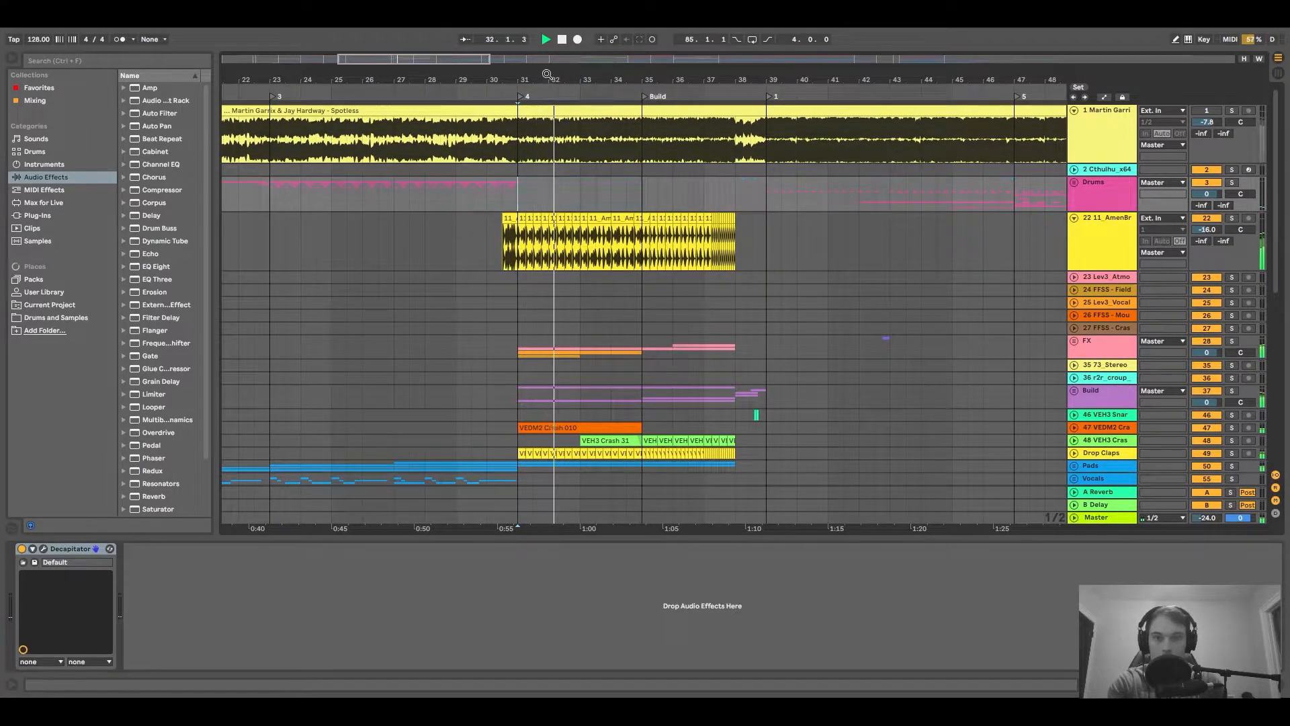
left_click_drag(545, 79, 531, 77)
left_click(626, 196)
mouse_move(653, 78)
left_mouse_down()
mouse_move(604, 108)
mouse_move(632, 78)
mouse_move(612, 81)
left_mouse_up()
scroll(506, 176, "down", 3)
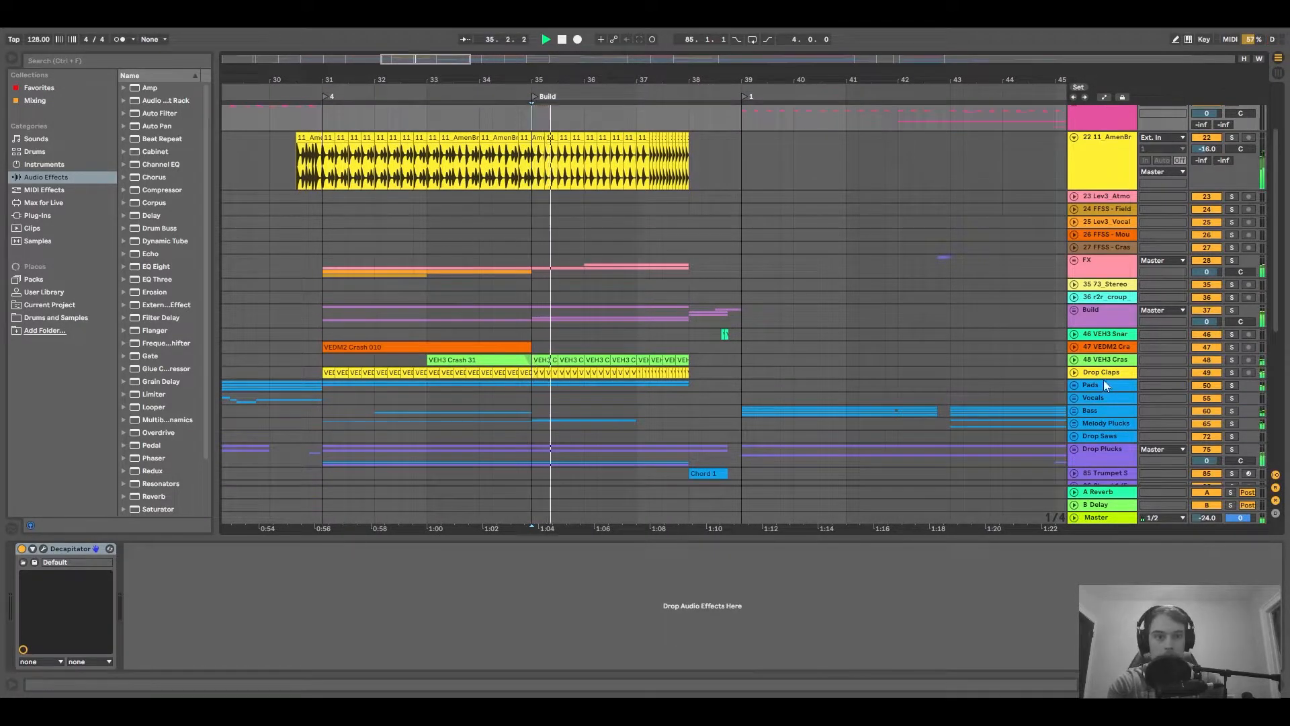
Select the Build group and follow the build's playback up to marker 1 at bar 39.
left_click(1112, 322)
scroll(329, 268, "up", 5)
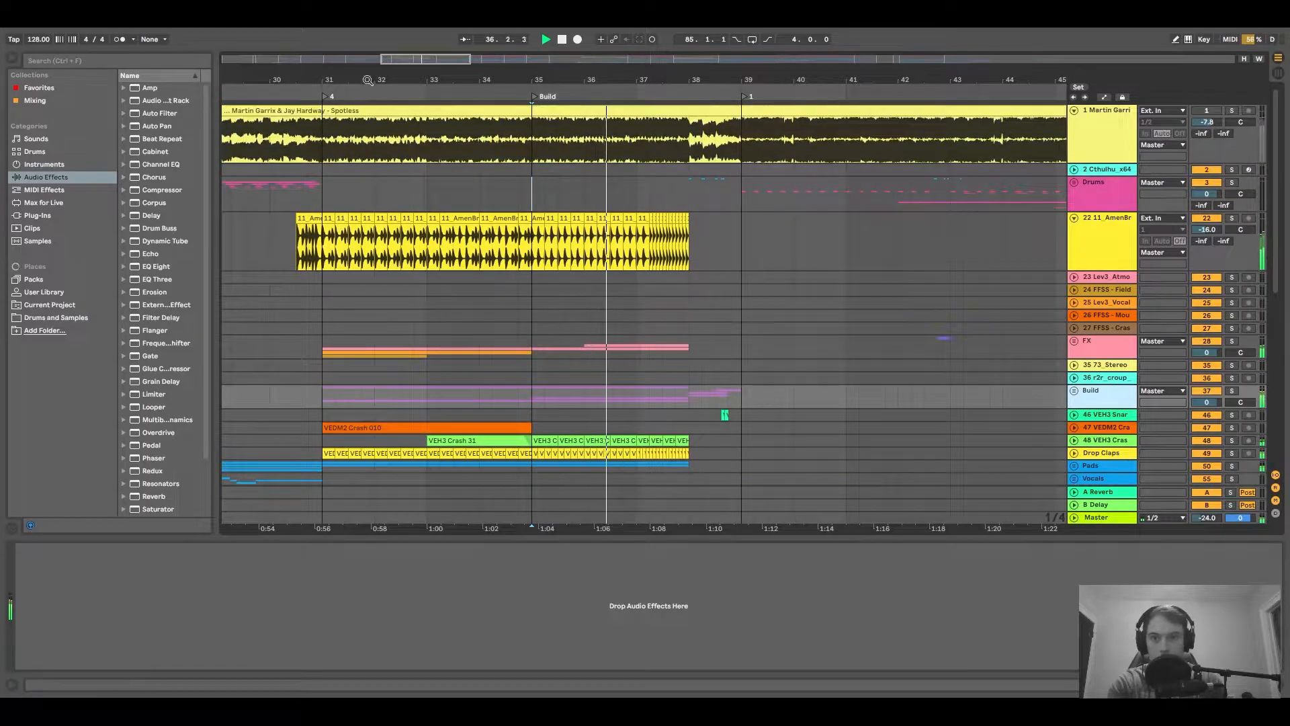
left_click_drag(329, 79, 665, 76)
left_click_drag(870, 79, 723, 76)
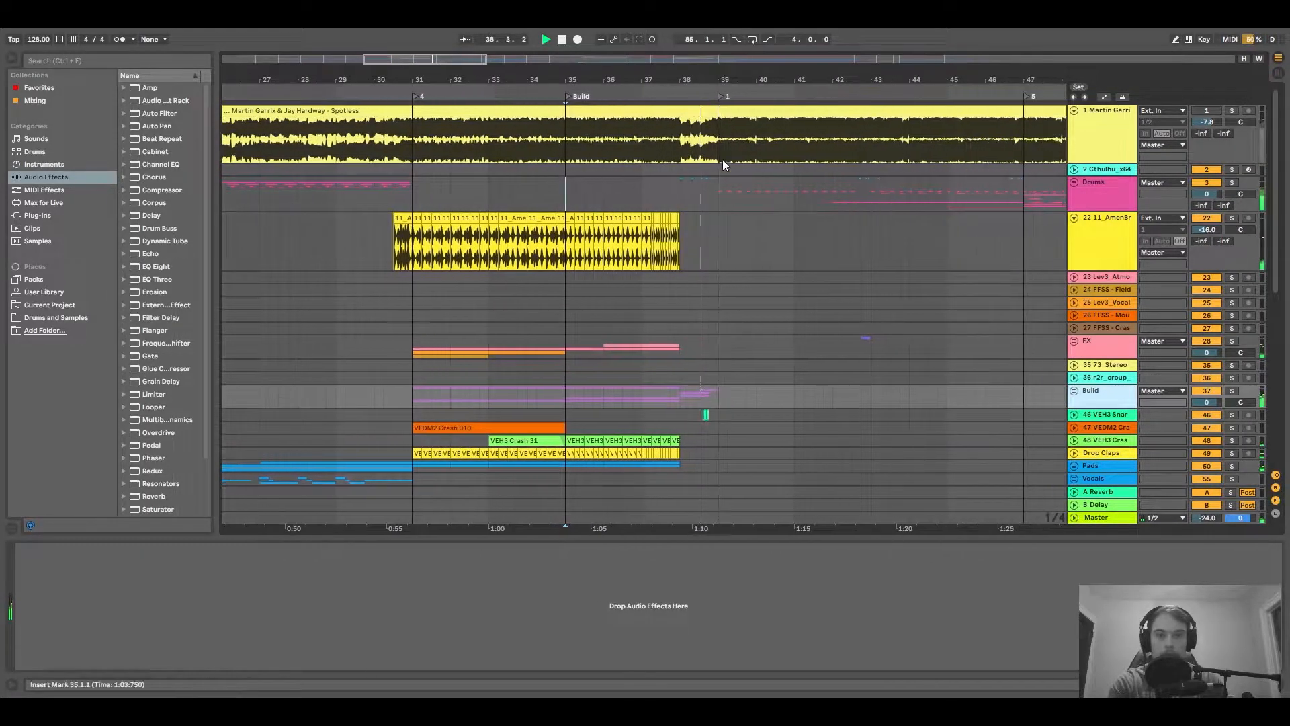
Solo the Drums group and play the drop from marker 1 at bar 39.
left_click(716, 198)
left_click(1232, 183)
left_click_drag(773, 76, 546, 219)
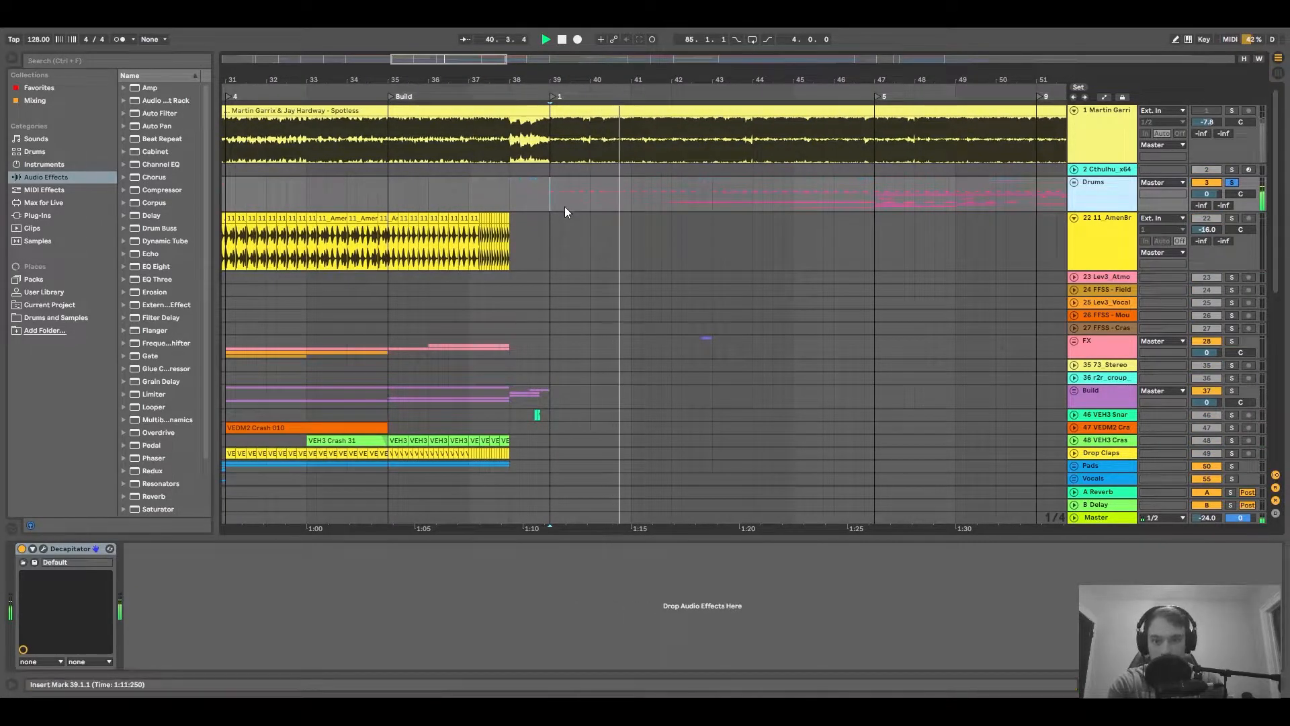
left_click_drag(587, 76, 488, 79)
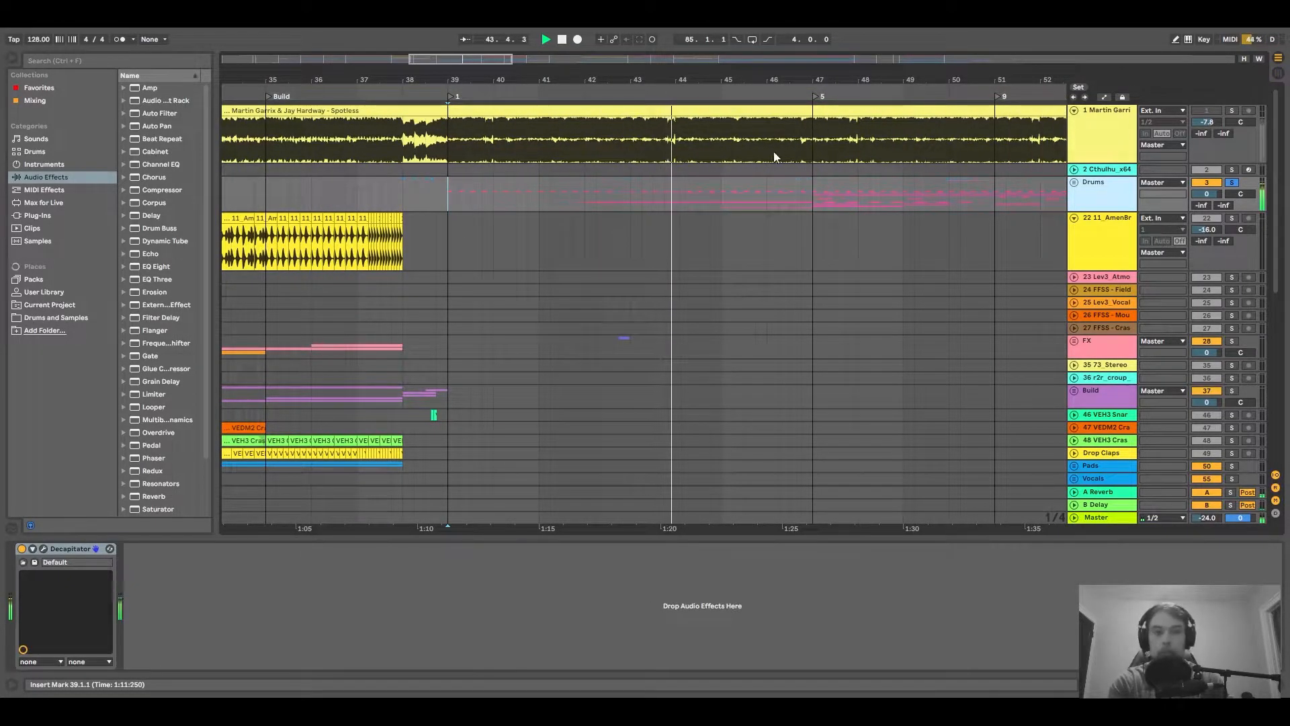
Unfold the Drums group and bring its kick, clap, top loop and ride tracks into view around bar 39.
left_click(1073, 182)
scroll(700, 211, "down", 5)
scroll(665, 217, "up", 3)
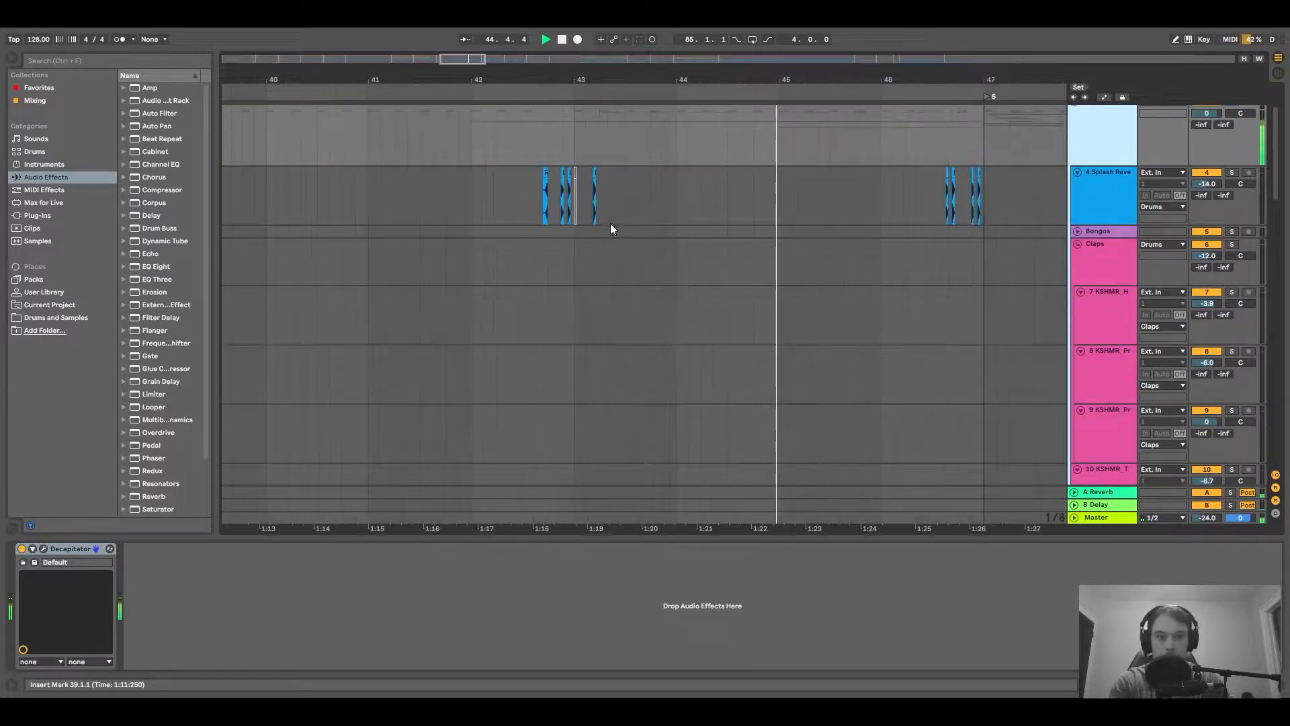
scroll(481, 225, "down", 5)
scroll(495, 225, "up", 3)
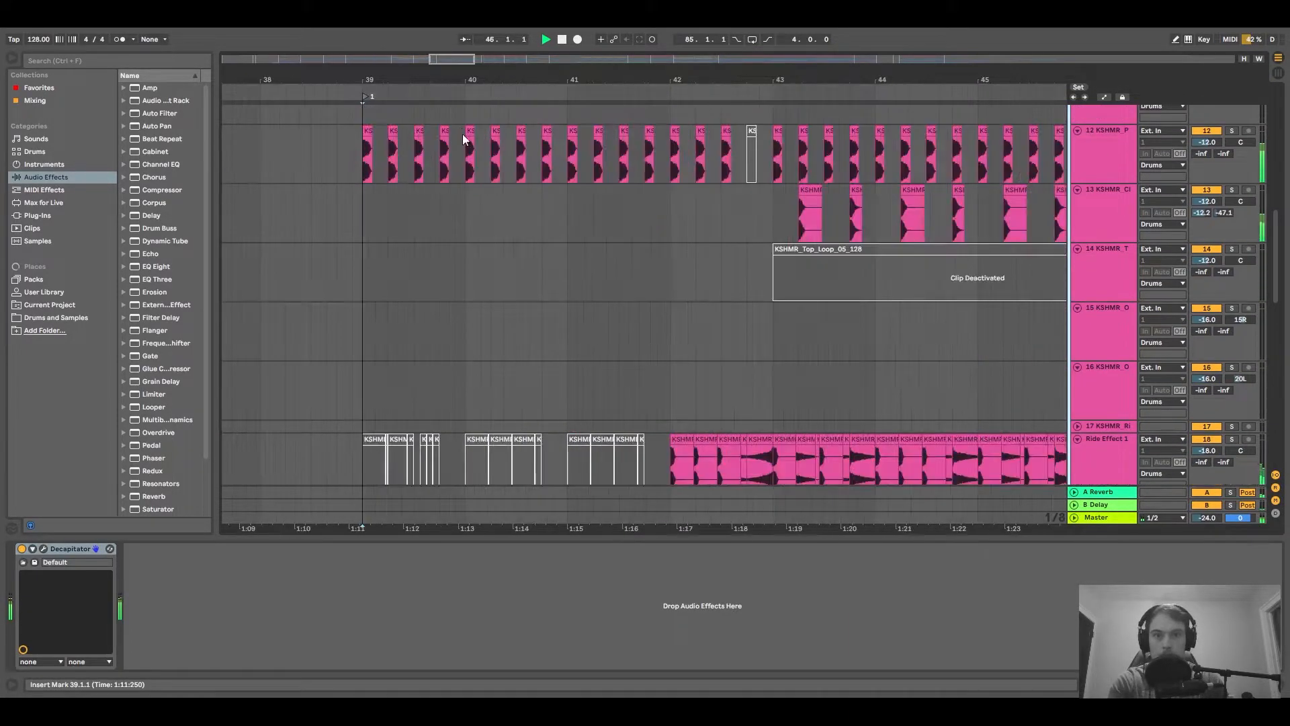
Inspect the waveform of the first KSHMR punchy kick clip at bar 39 on track 12 up close.
scroll(461, 135, "up", 3)
left_click_drag(332, 153, 618, 221)
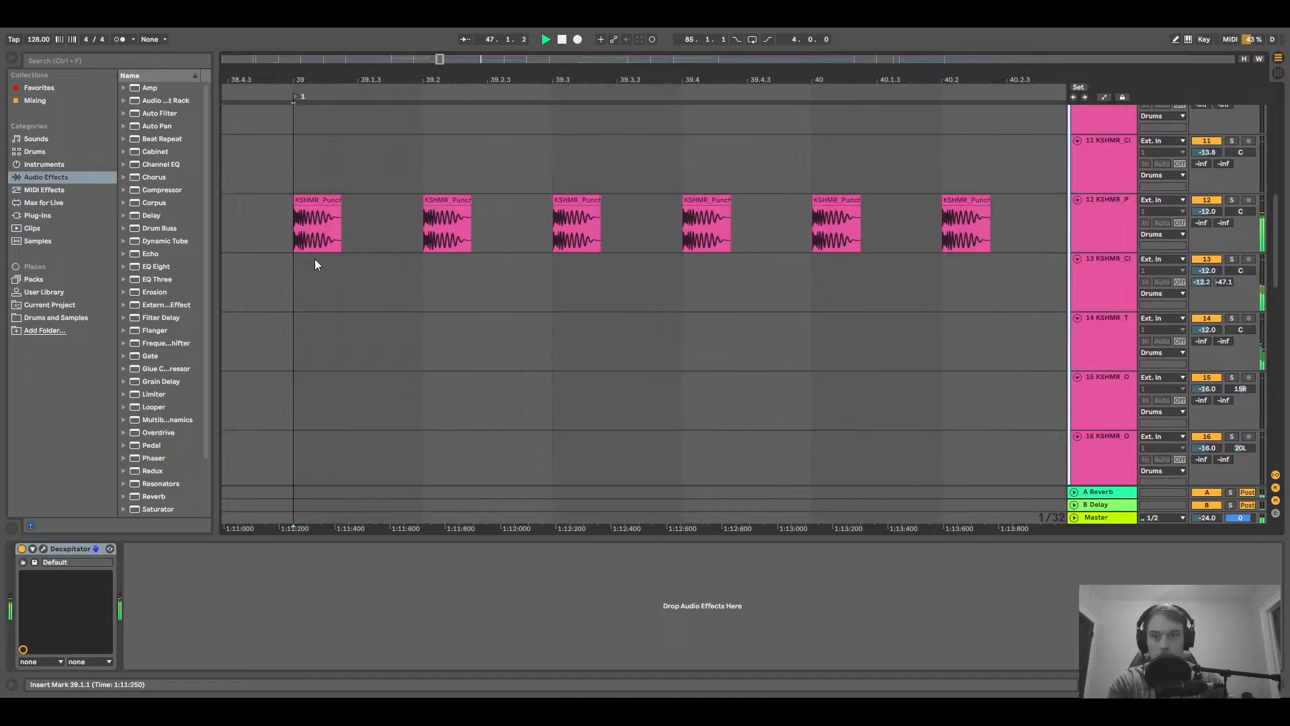
scroll(333, 237, "up", 5)
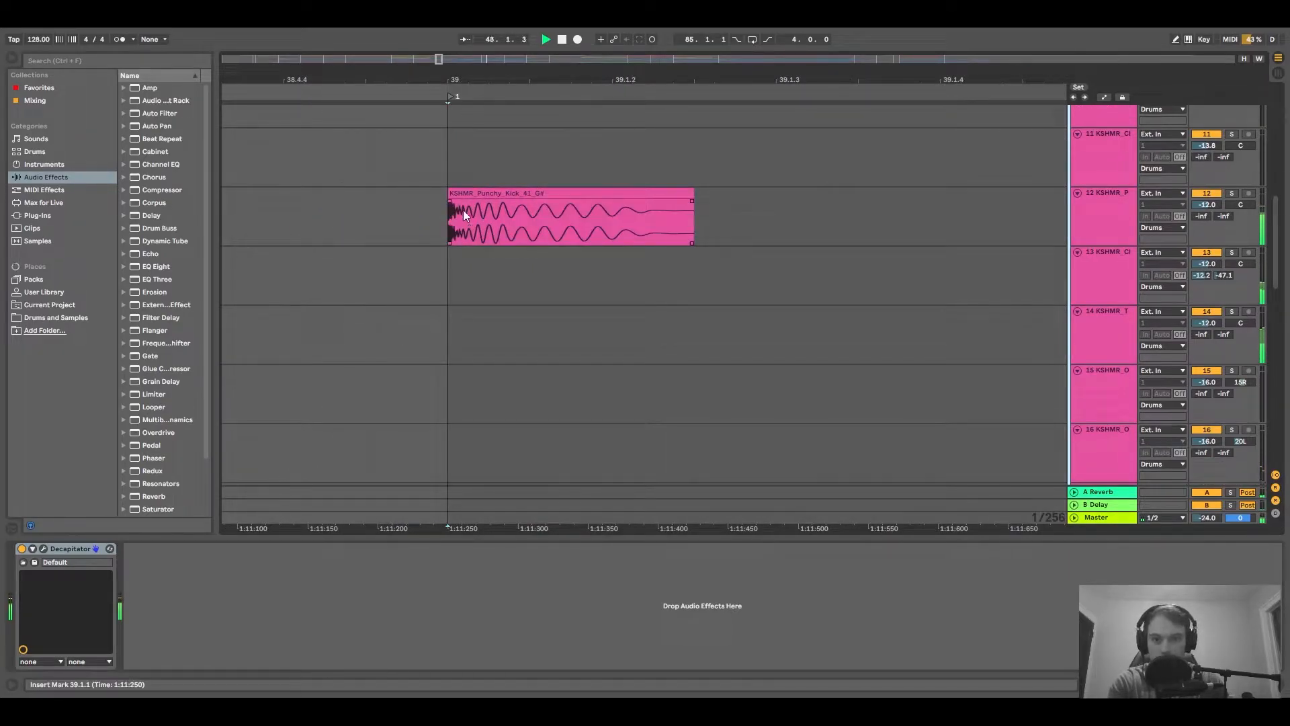
Examine the kick pattern and the layered drum clips across the whole drop from bar 39.
scroll(649, 259, "down", 5)
left_click_drag(777, 229, 406, 188)
scroll(749, 168, "down", 3)
scroll(764, 164, "down", 6)
scroll(752, 211, "up", 3)
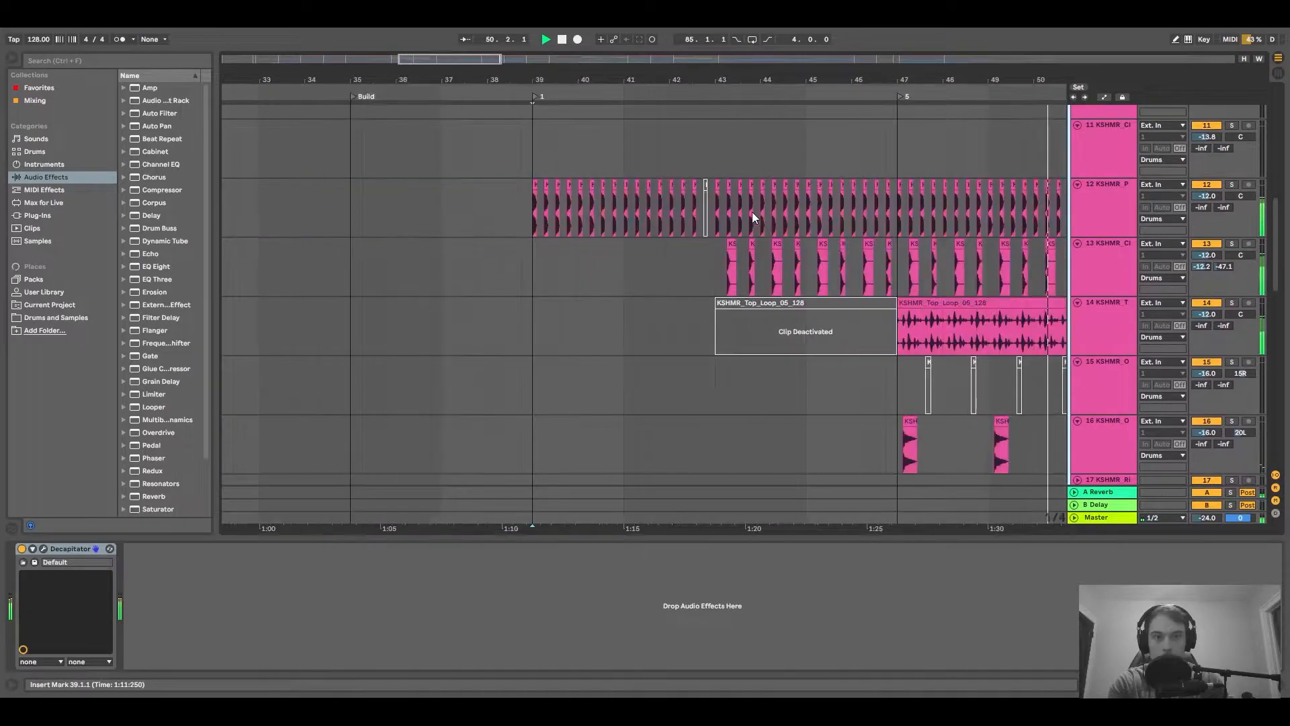
left_click_drag(855, 235, 426, 185)
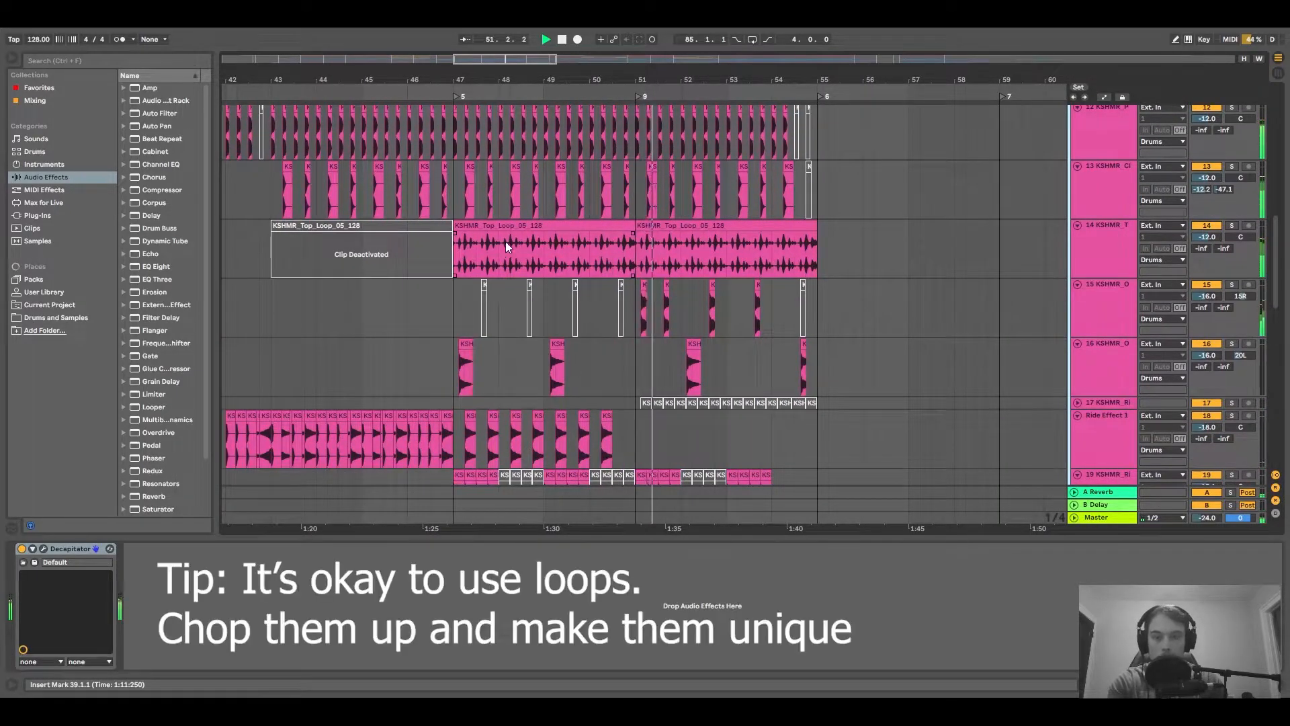
Inspect the KSHMR_Top_Loop_05_128 clips from bar 47, select track 14 and stop playback.
scroll(484, 246, "up", 3)
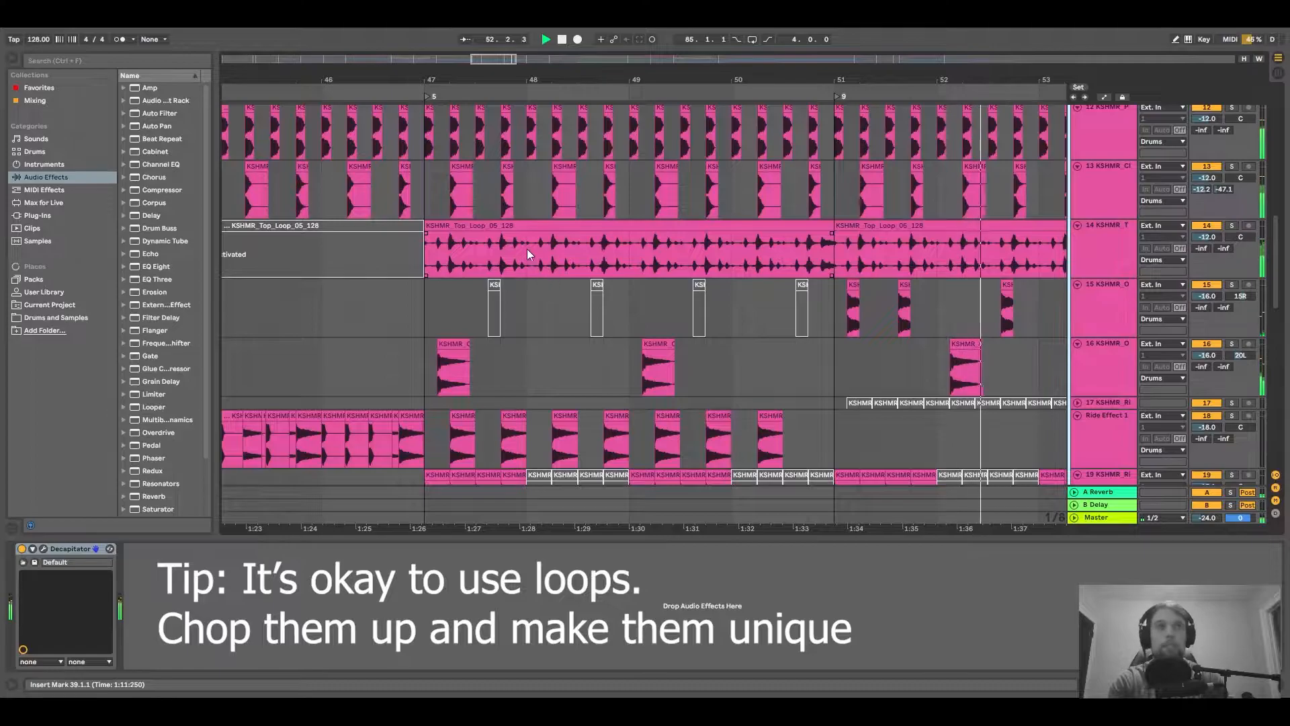
left_click_drag(588, 262, 432, 238)
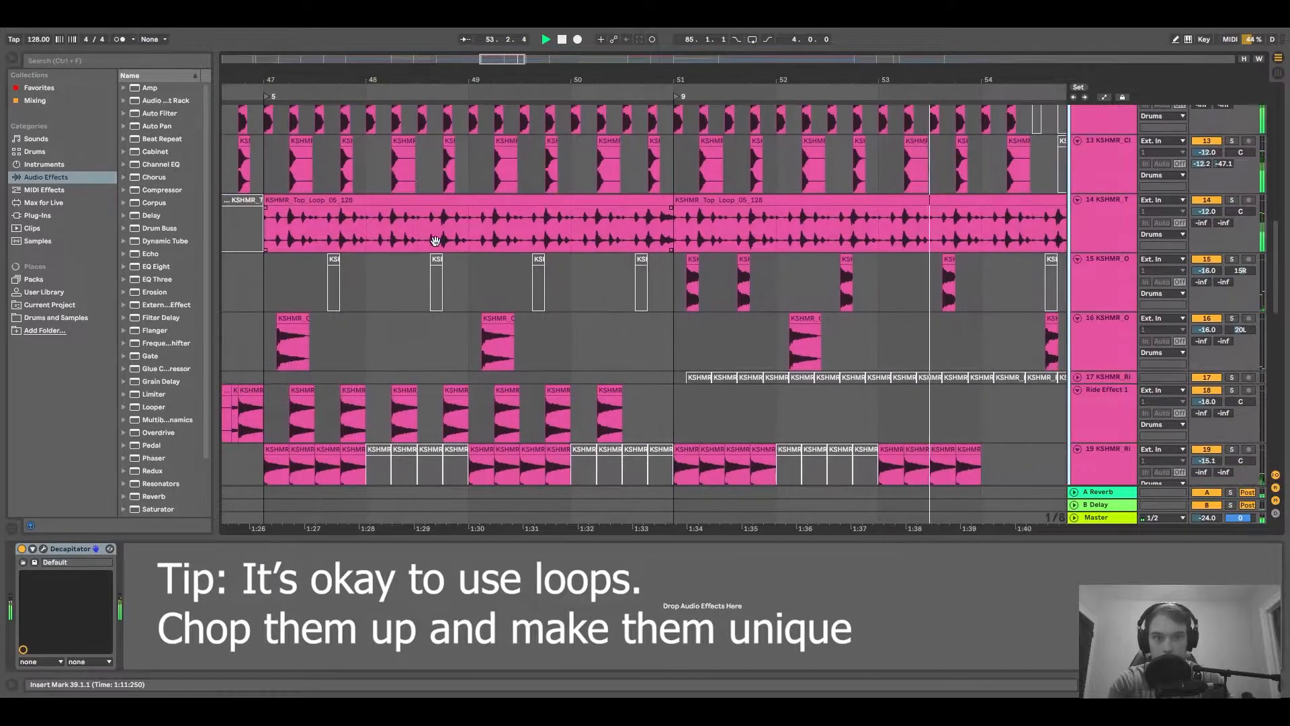
scroll(652, 218, "down", 3)
left_click(1075, 228)
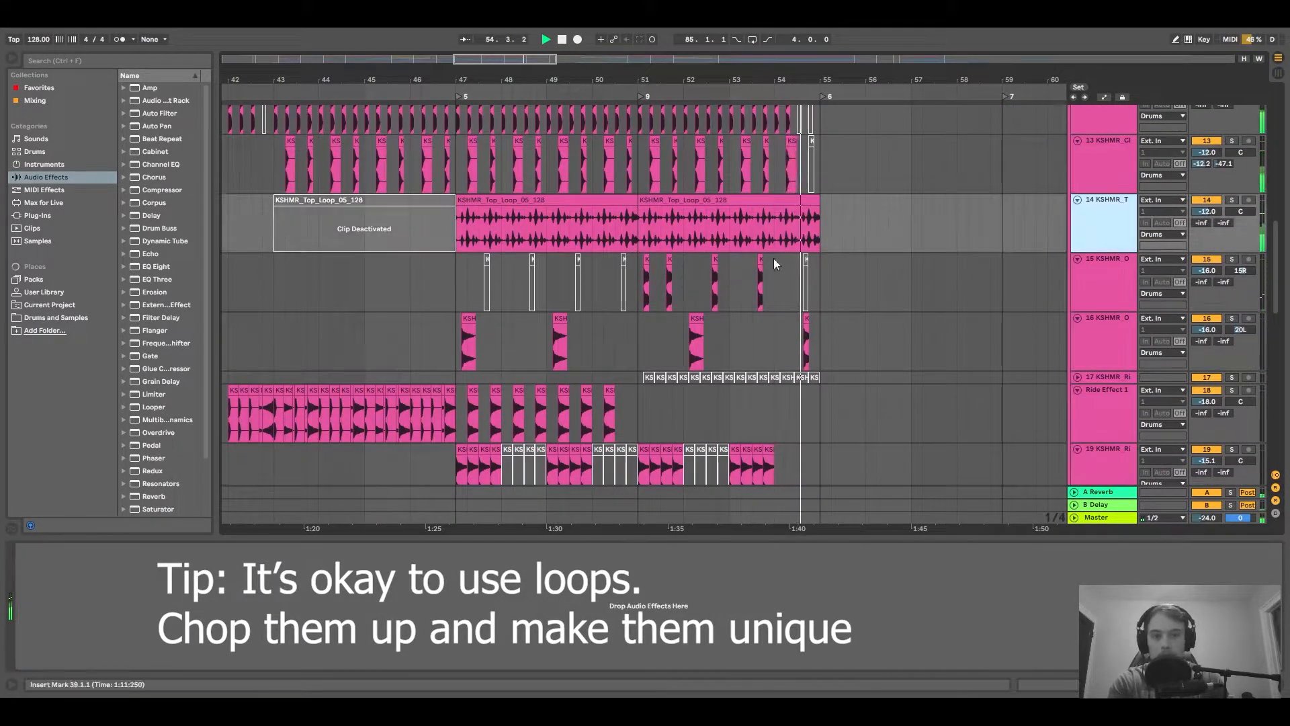
scroll(466, 239, "up", 1)
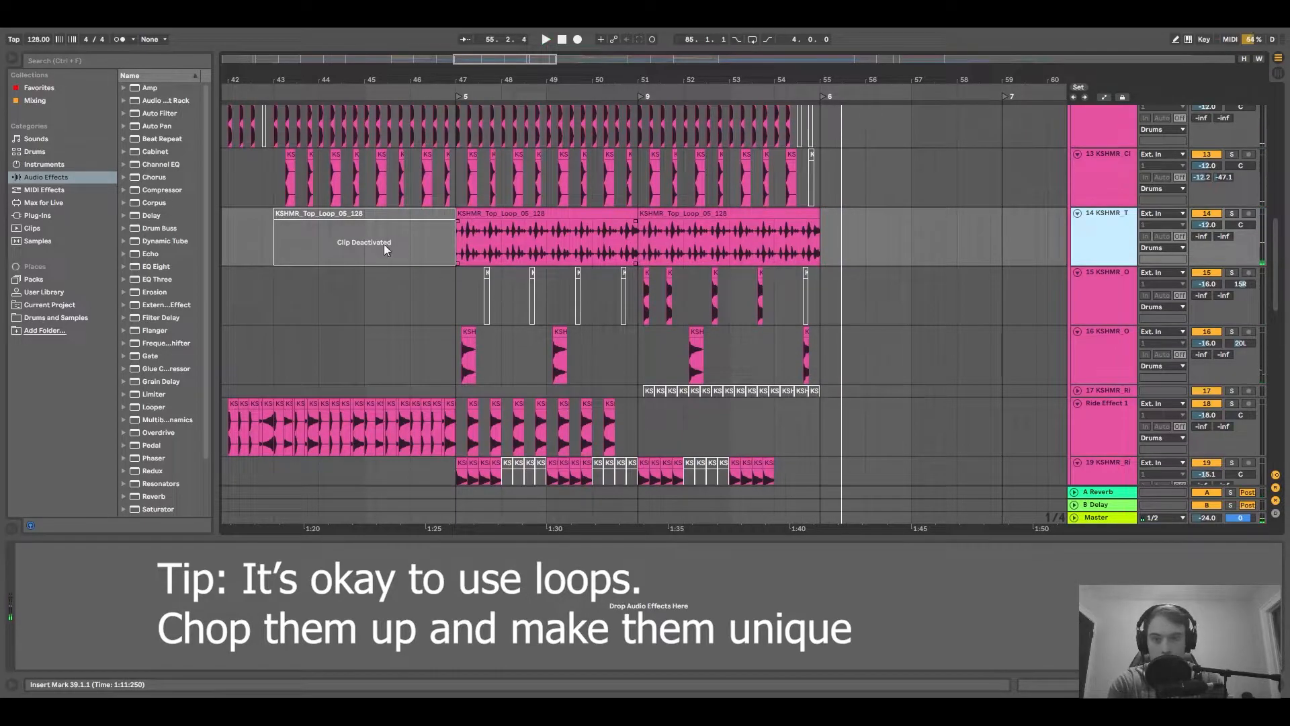
Select track 16, then set the playback start at the first active Ride Effect clip near bar 42 on track 18.
scroll(471, 230, "down", 3)
left_click(1114, 319)
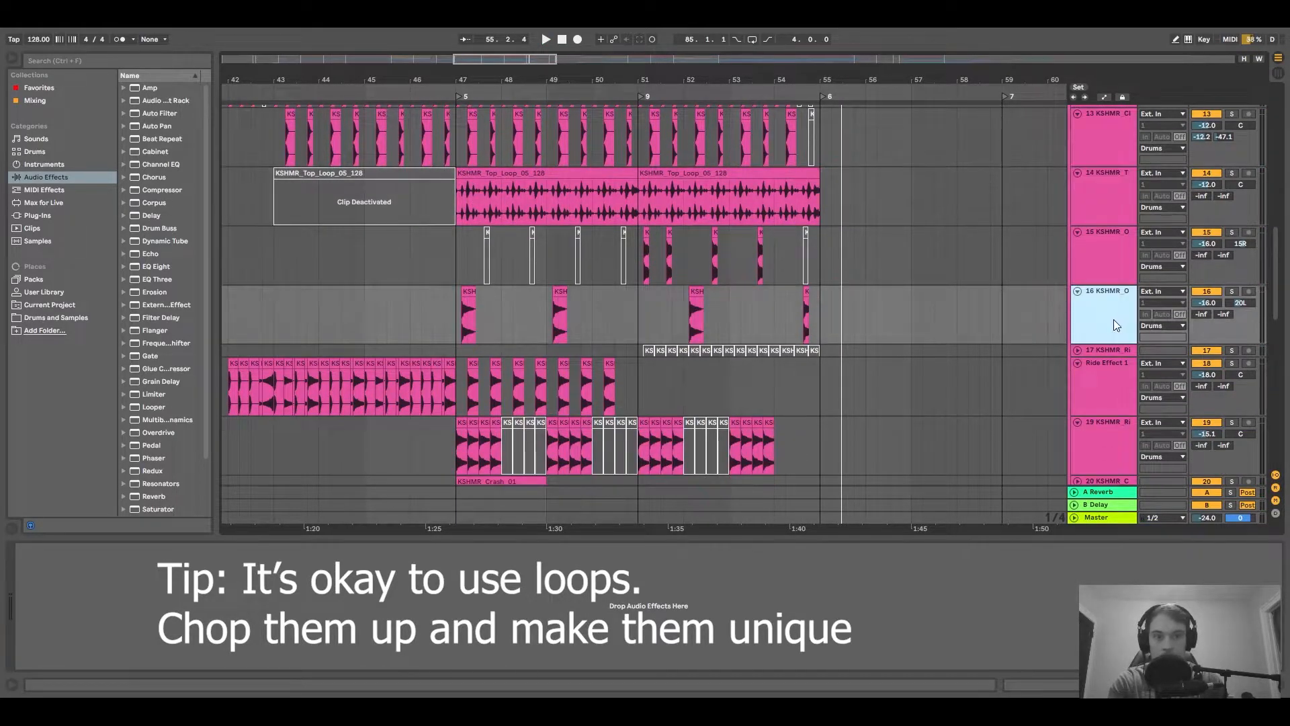
scroll(425, 307, "down", 2)
scroll(578, 307, "left", 5)
left_click(598, 306)
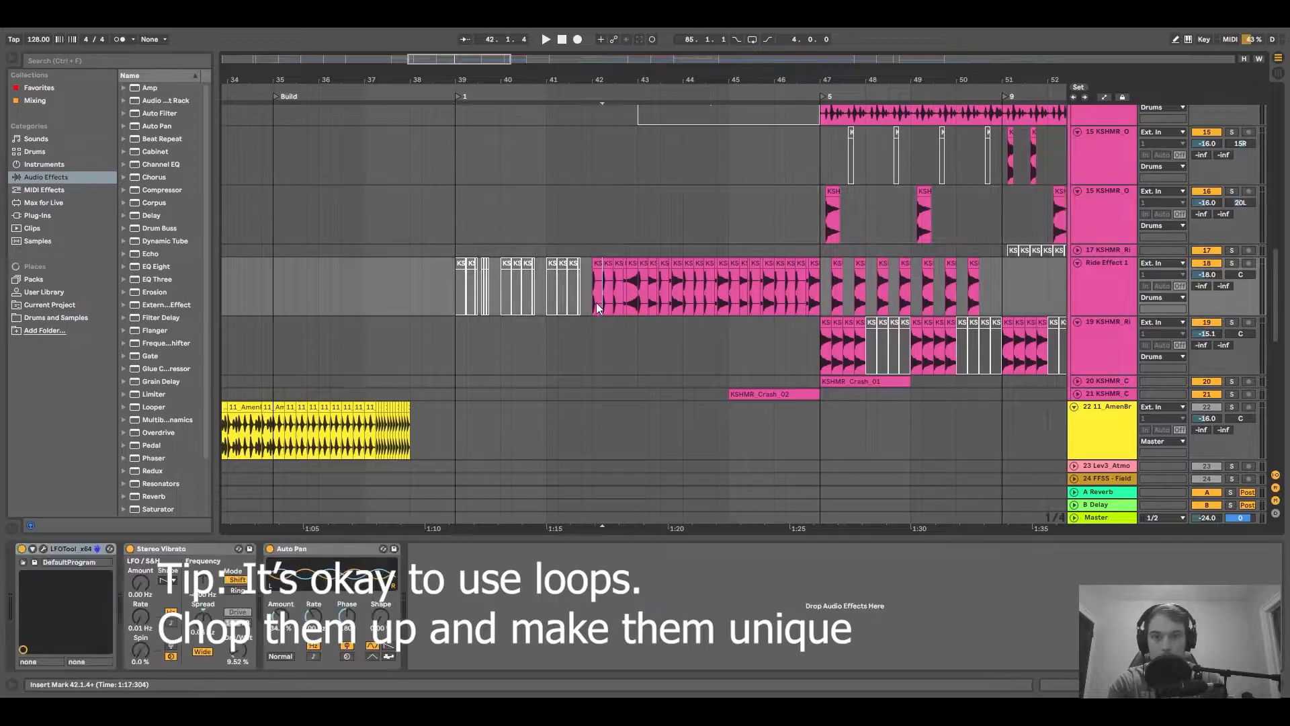
Play the soloed Ride Effect track from bar 42 and inspect its chopped ride and beatbox clips up close.
key("space")
scroll(599, 308, "up", 5)
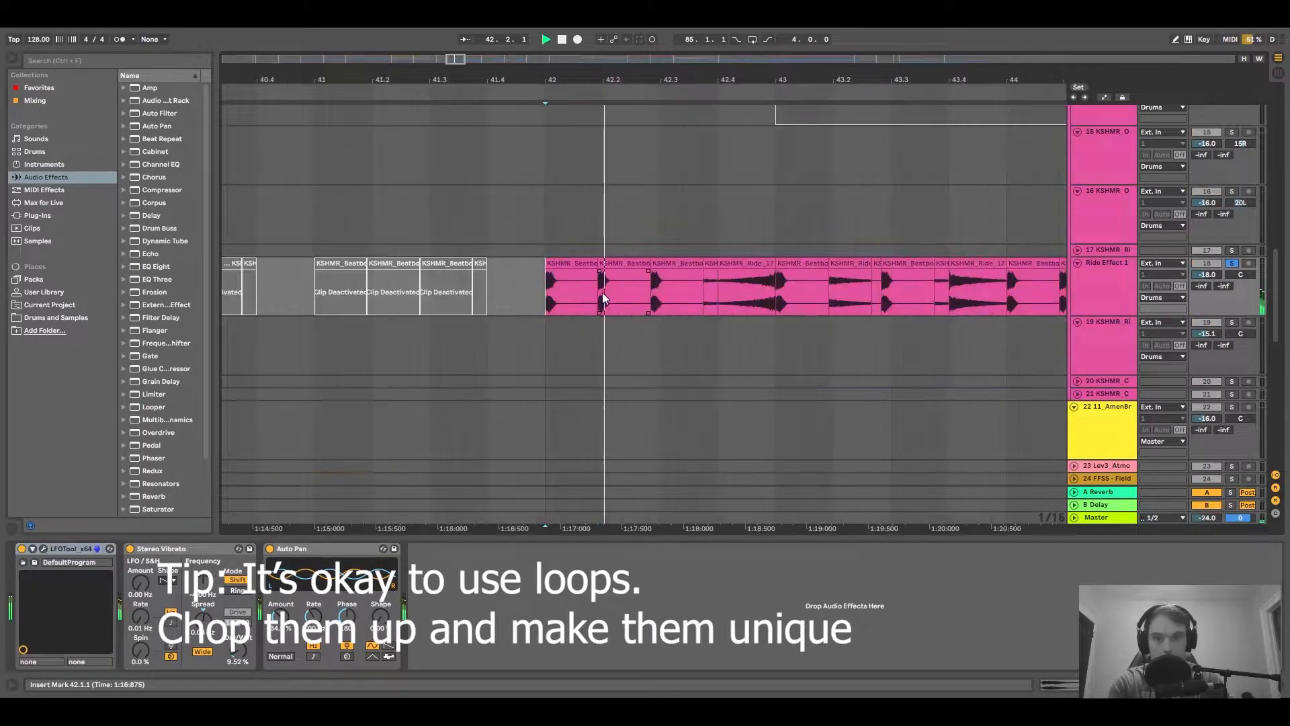
left_click_drag(808, 80, 610, 77)
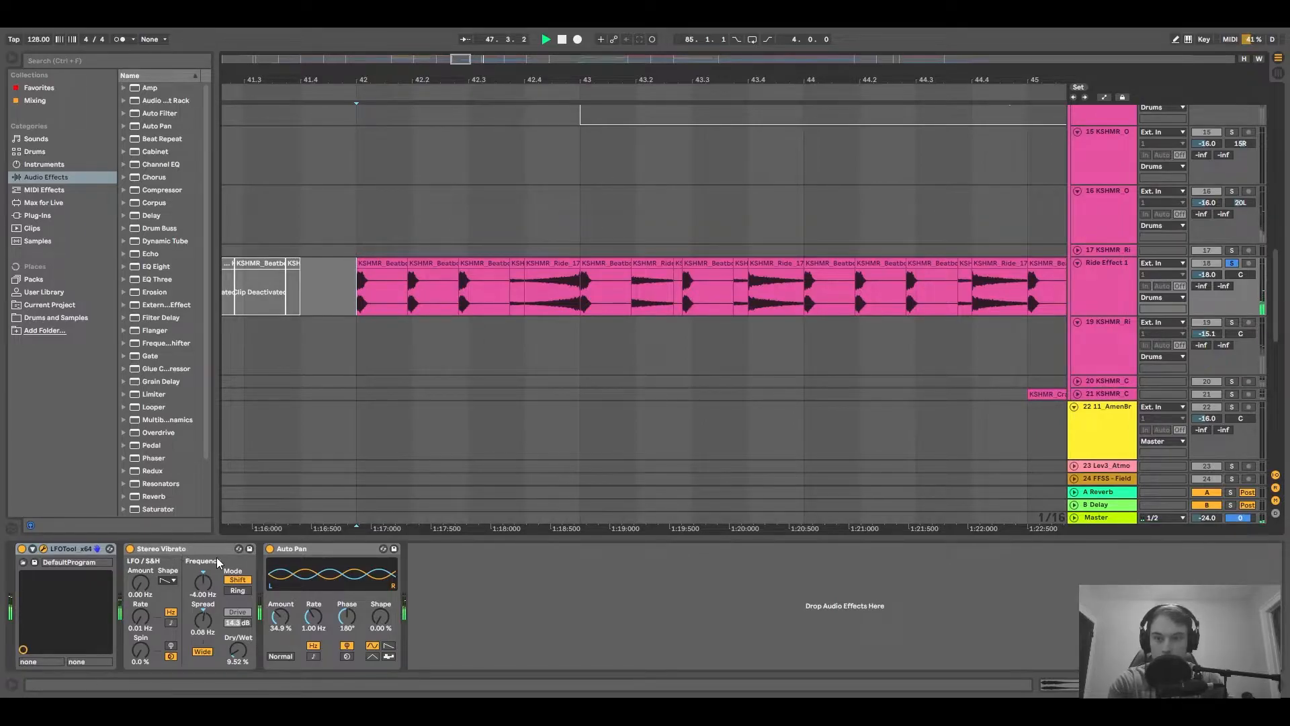
left_click_drag(718, 65, 538, 261)
Return to the start of the drum tracks and solo the whole Drums group.
scroll(505, 273, "up", 10)
scroll(1122, 199, "up", 5)
scroll(1196, 155, "up", 4)
left_click(1230, 141)
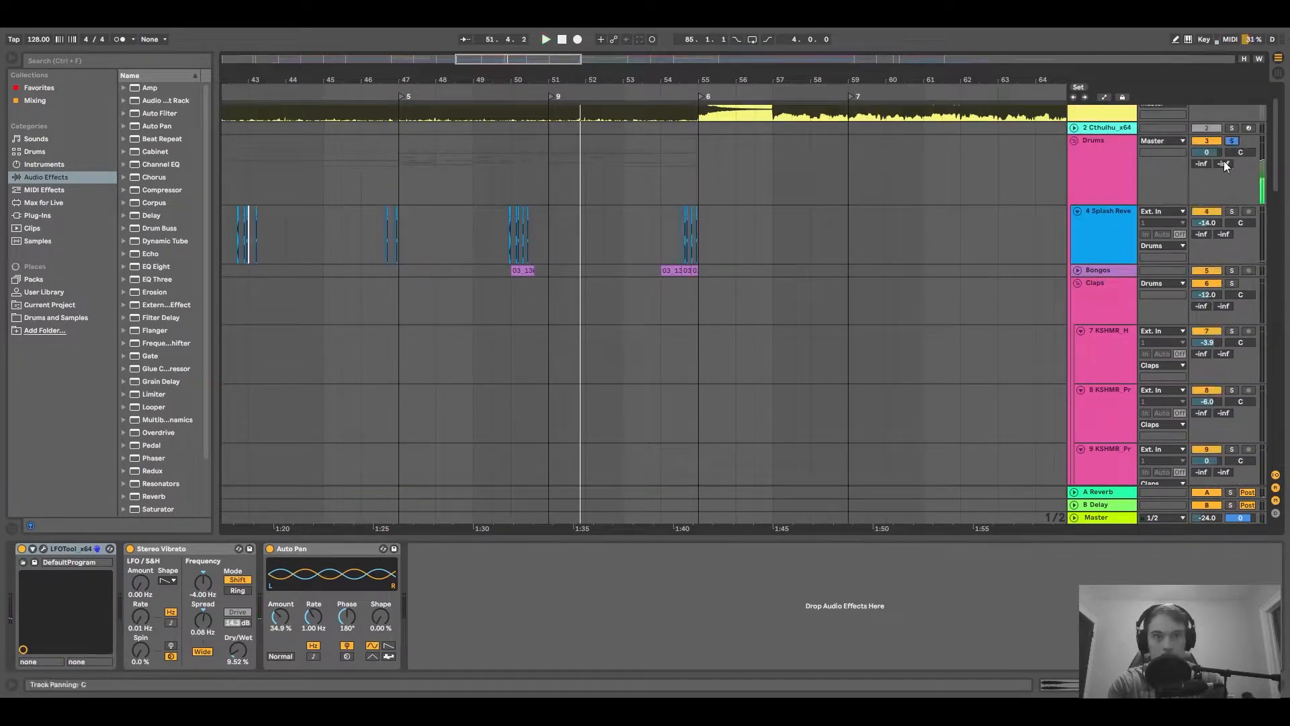
Expand the Bongos track and audition its clip at bar 50, then the soloed Splash Reverse clips starting just before it.
left_click(1077, 270)
left_click(513, 312)
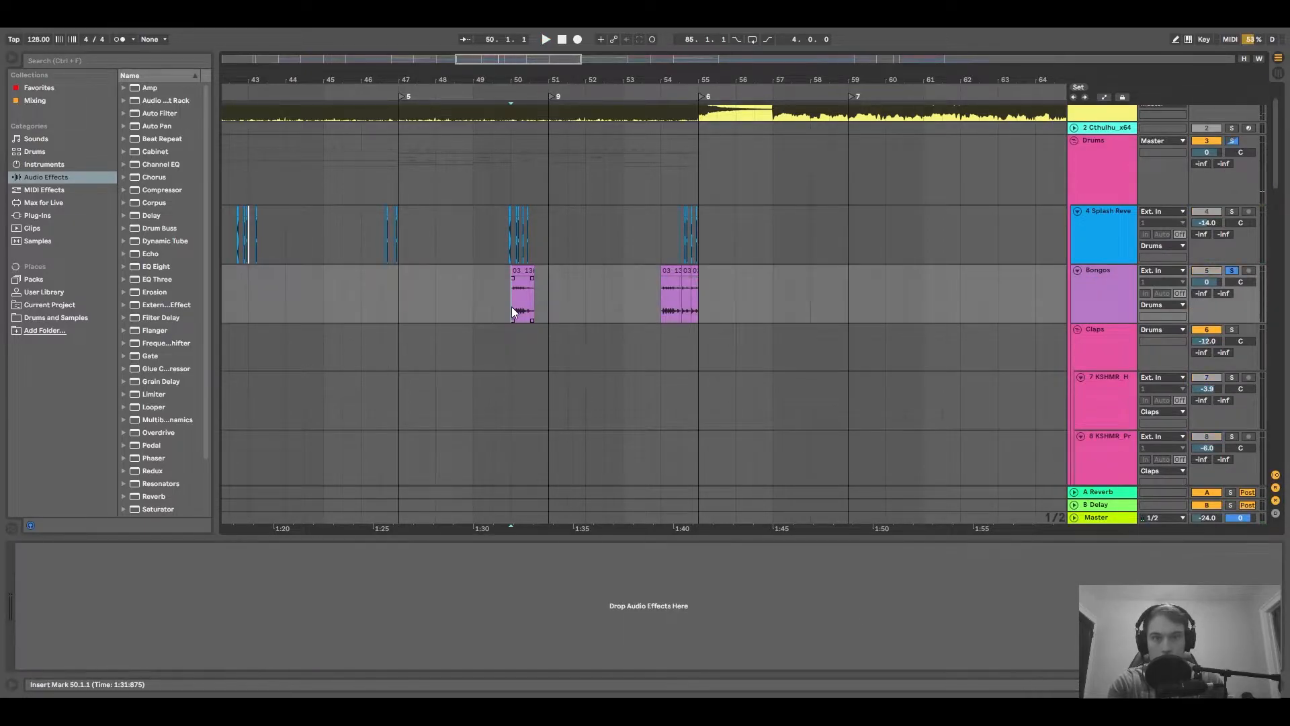
scroll(511, 305, "up", 5)
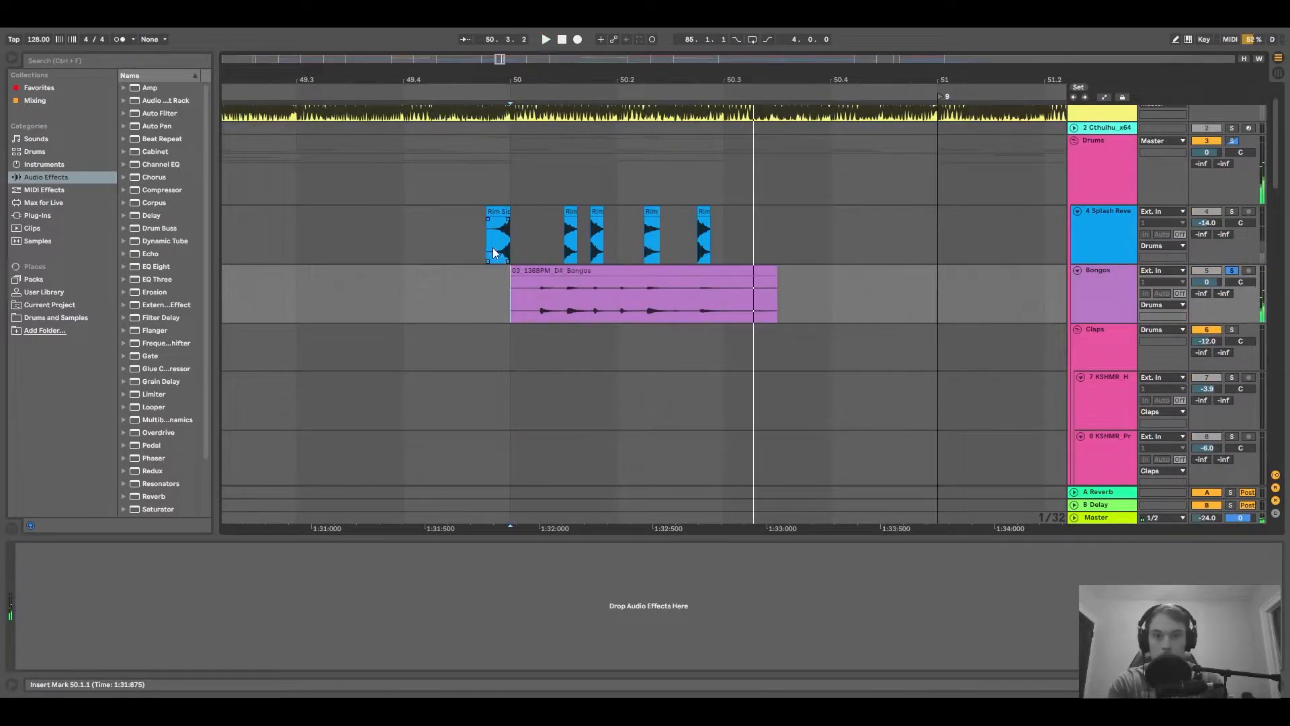
left_click(481, 250)
key("space")
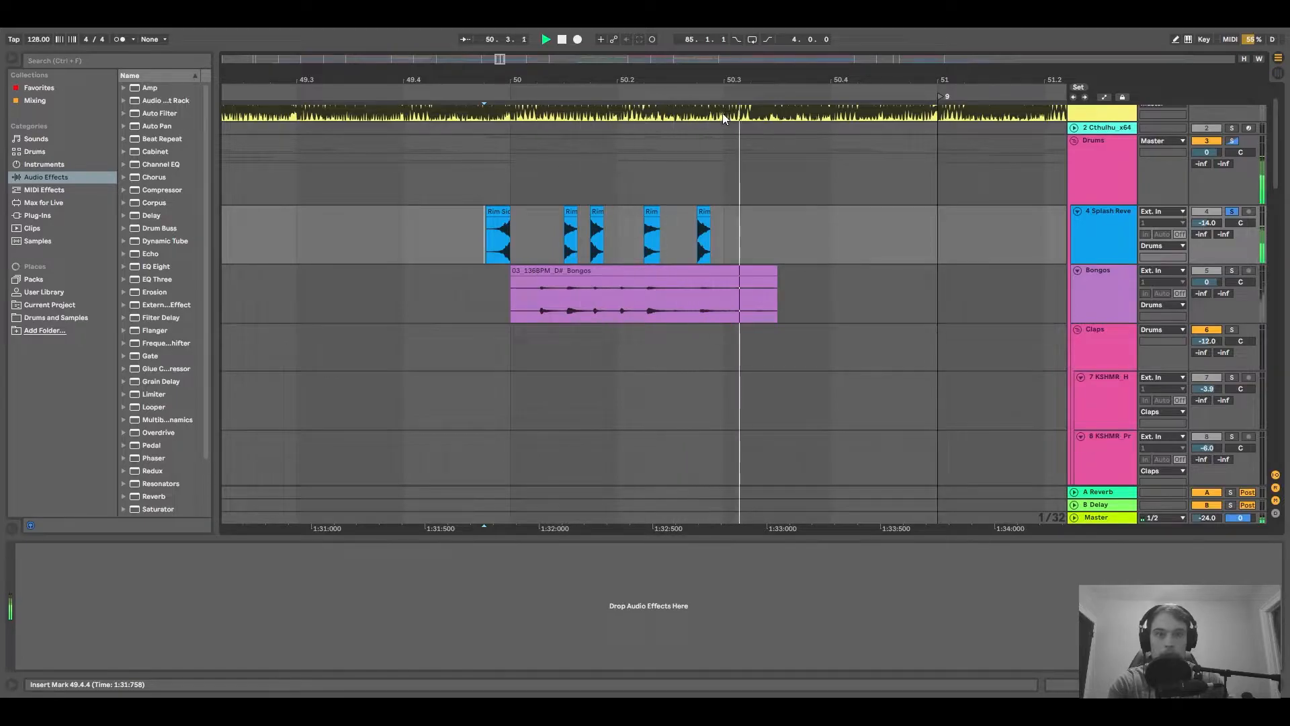
Play the soloed Drums group from around bar 49 and select the group to view its Decapitator effect.
scroll(681, 180, "down", 3)
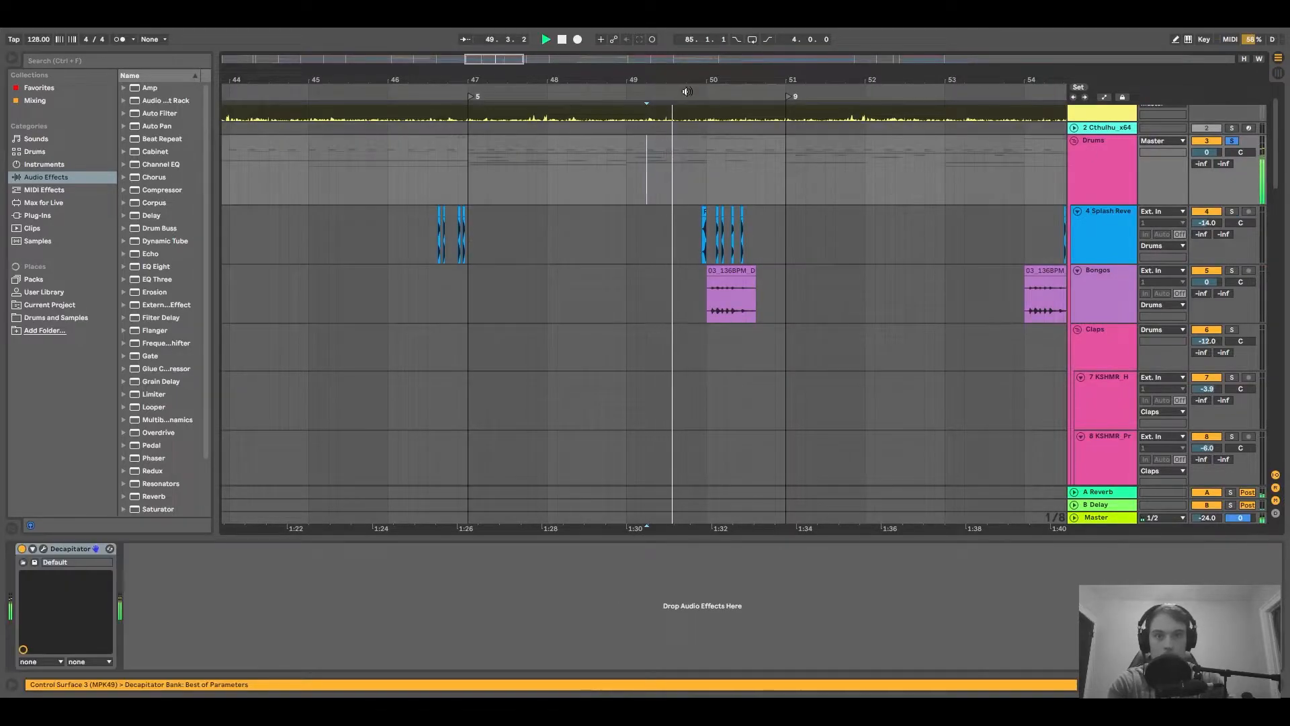
left_click(1118, 168)
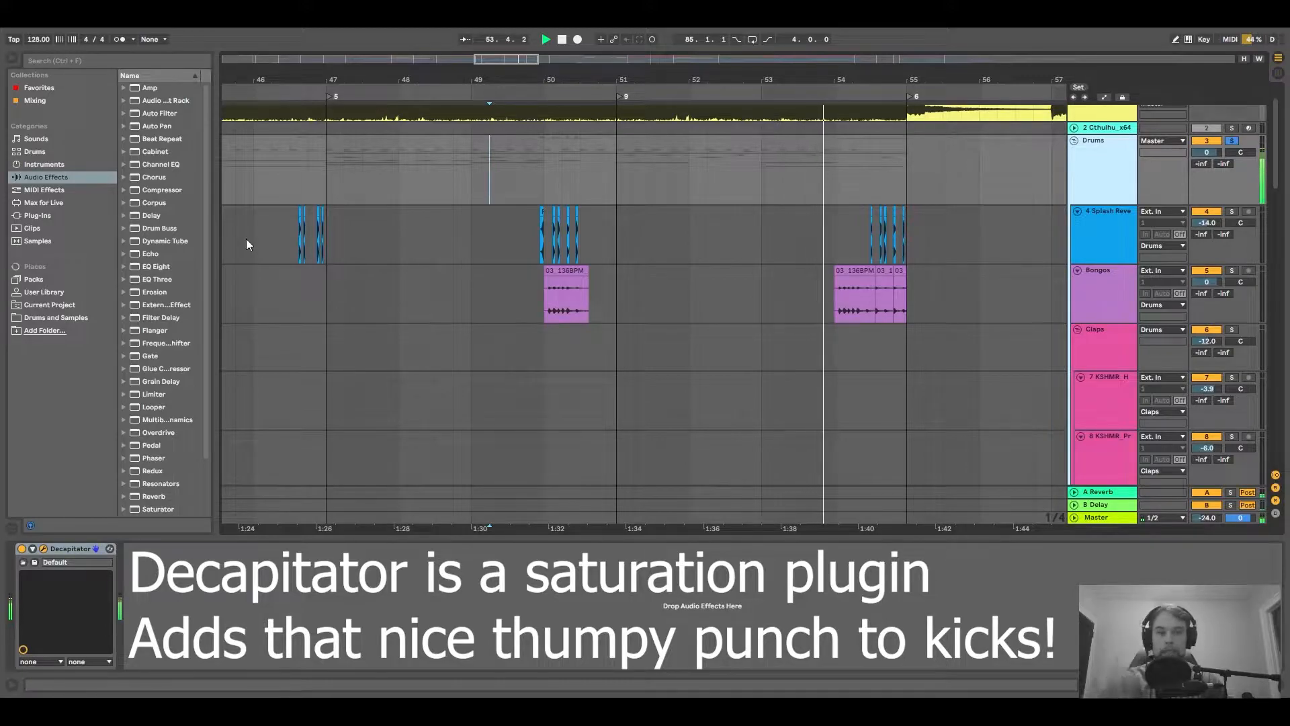
left_click_drag(763, 79, 782, 74)
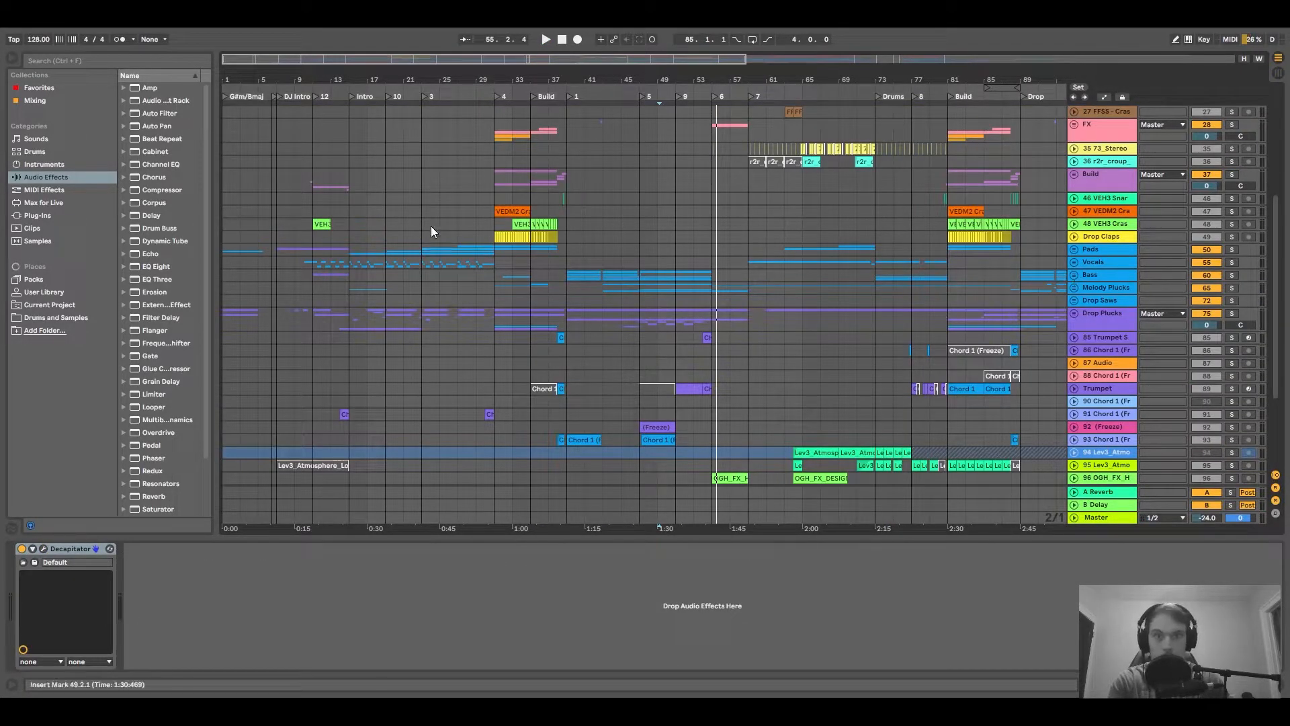
Expand and solo the Pads group, then play it from the intro at bar 15.
scroll(312, 351, "up", 5)
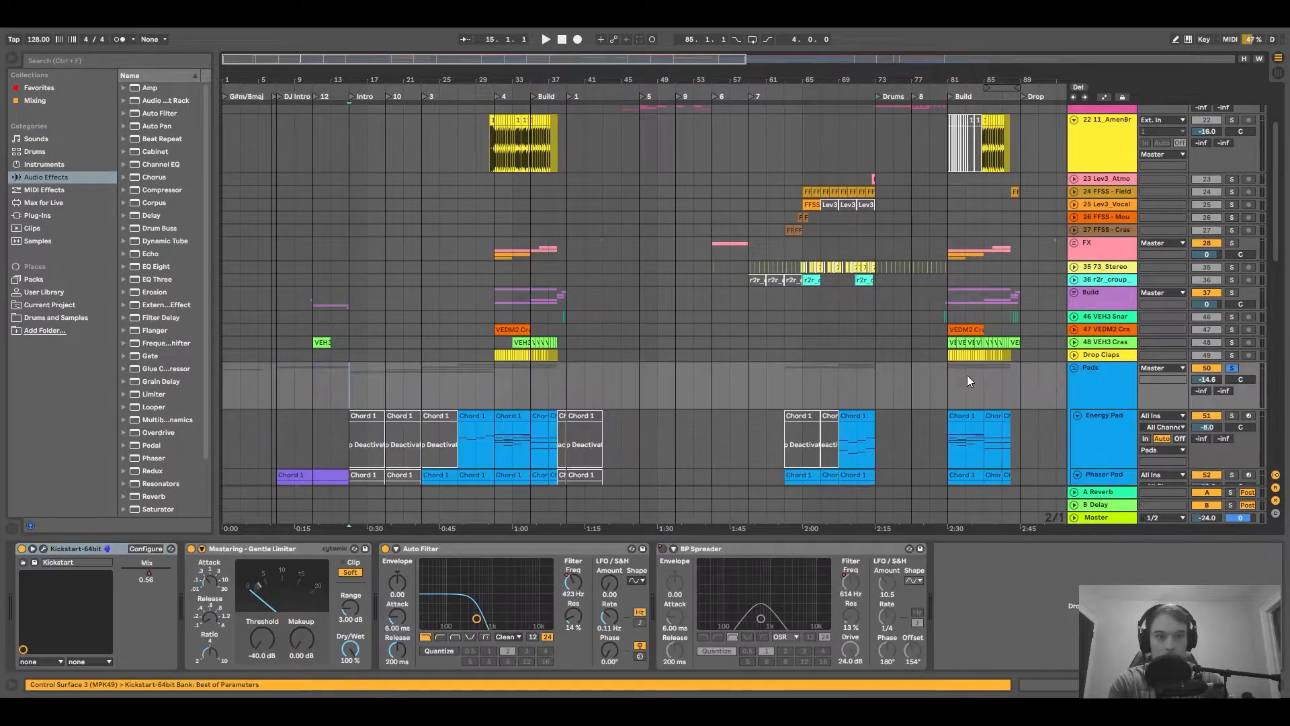
scroll(538, 336, "down", 6)
scroll(350, 306, "up", 1)
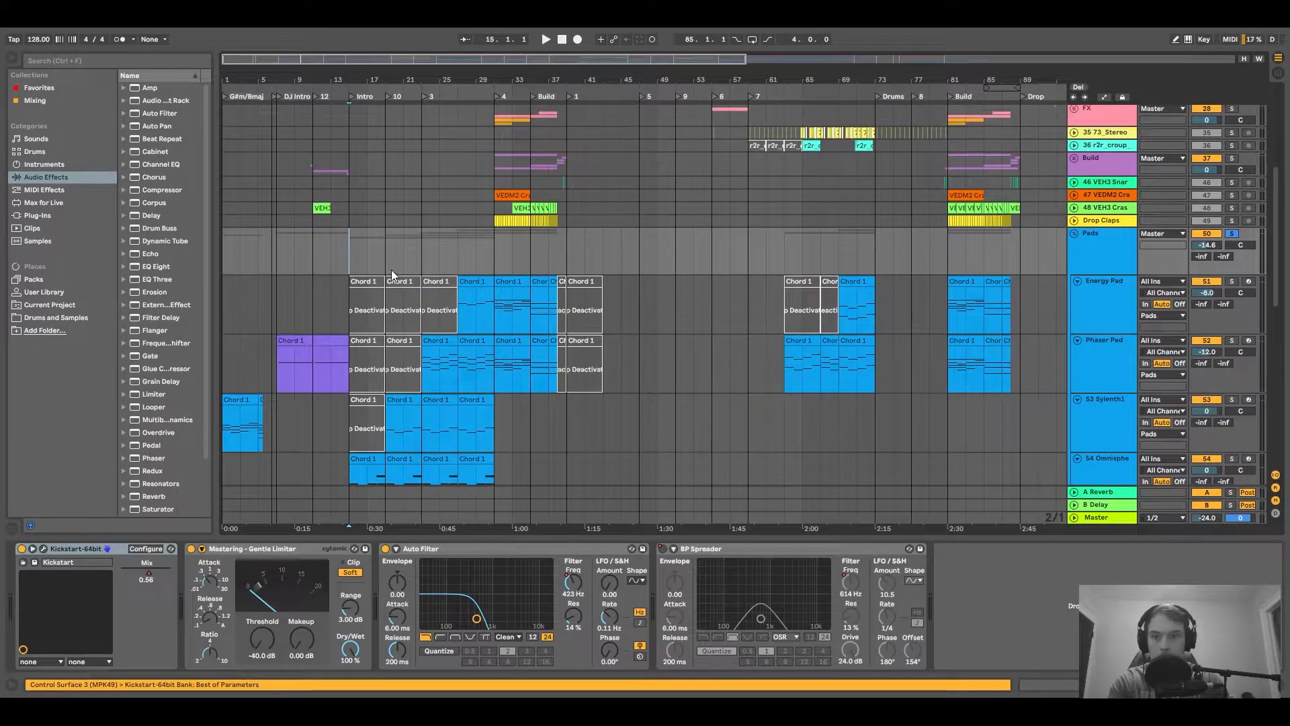
key("space")
left_click(418, 261)
scroll(418, 255, "down", 2)
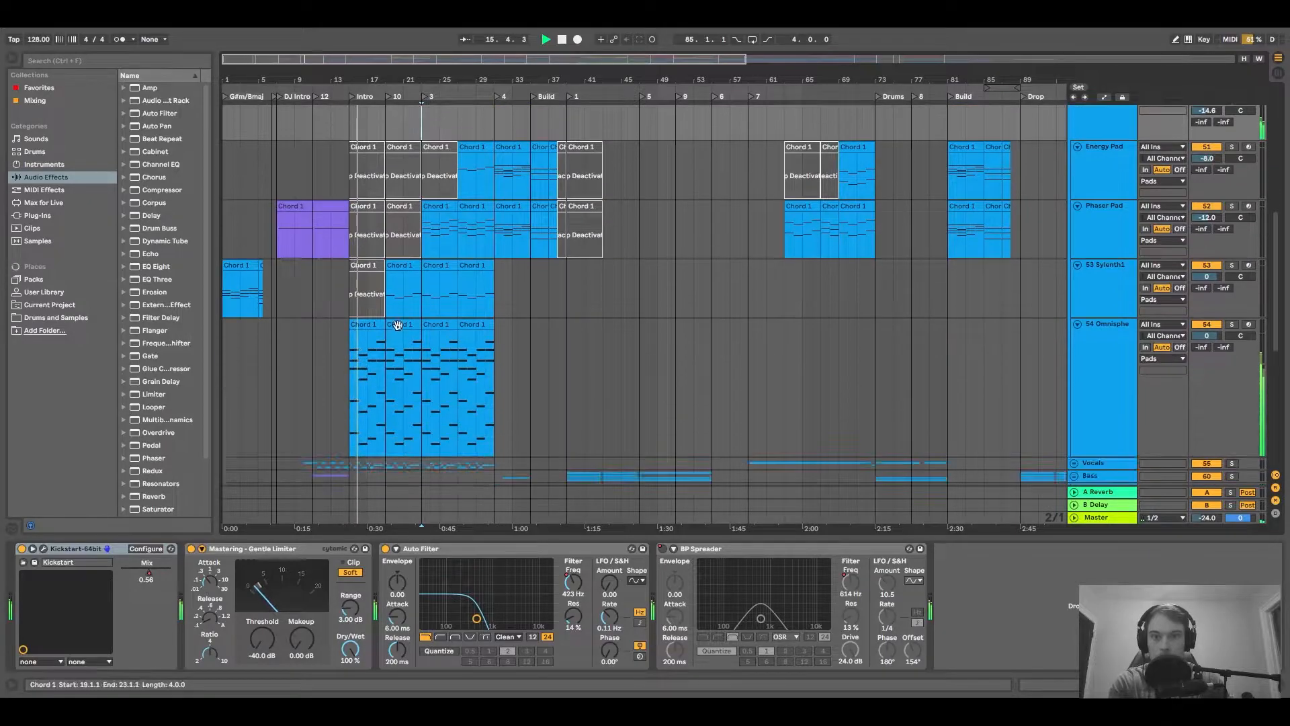
Open the first Omnisphere Chord 1 clip in an enlarged note editor and fold it to show only the used notes.
double_click(377, 327)
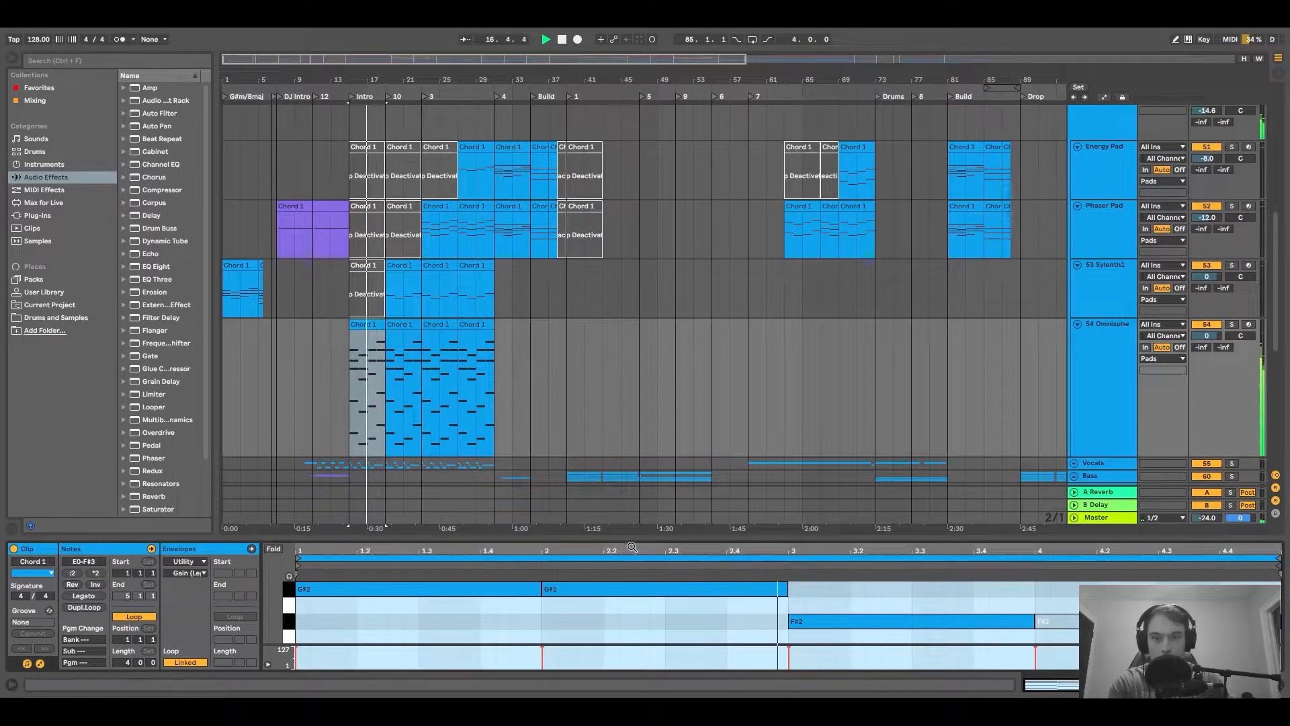
left_click_drag(608, 538, 724, 105)
scroll(724, 105, "up", 2)
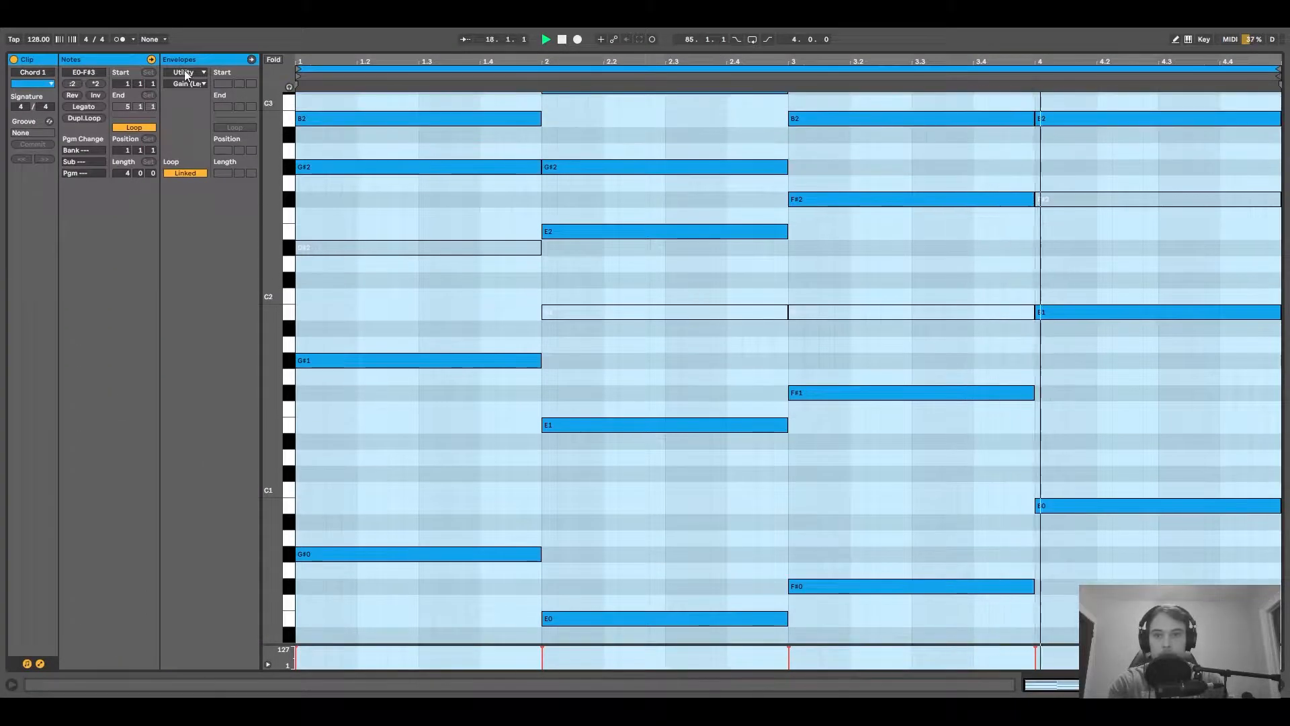
left_click(274, 59)
left_click(579, 322)
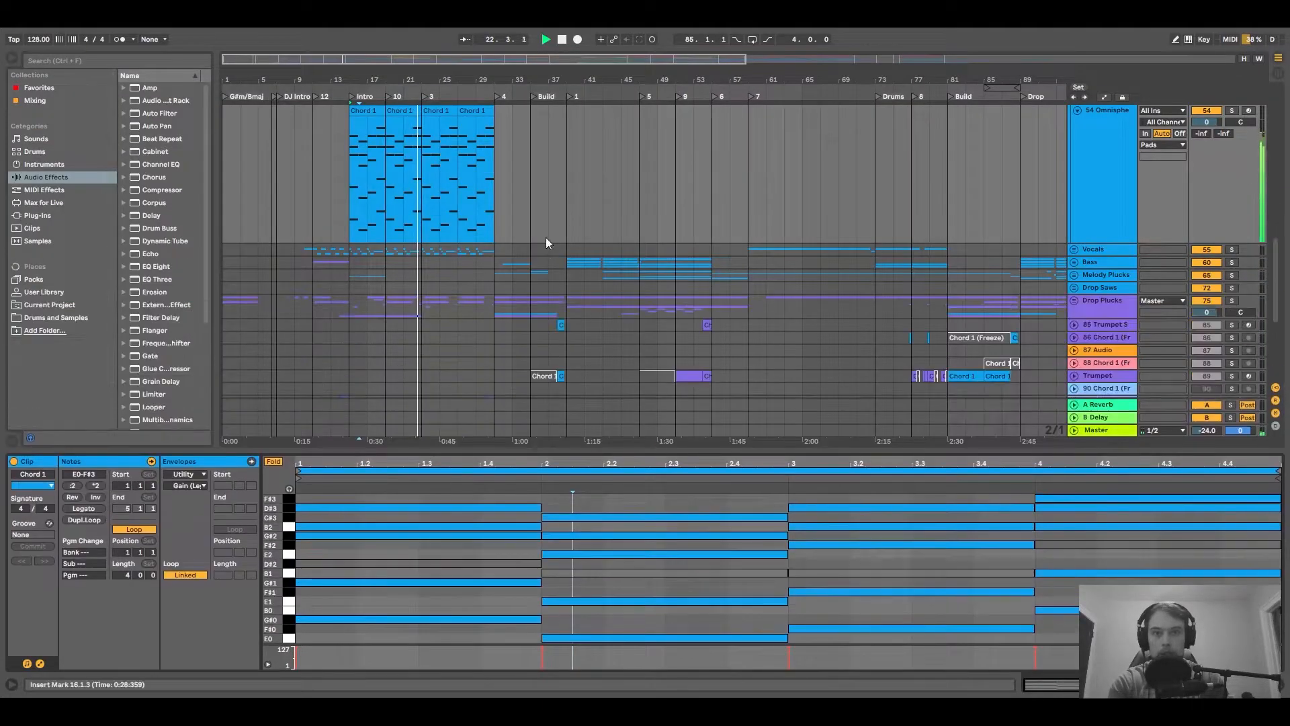
Select the Pads group and examine its Kickstart, Gentle Limiter, Auto Filter and BP Spreader effects during playback.
scroll(545, 237, "up", 5)
scroll(919, 241, "up", 3)
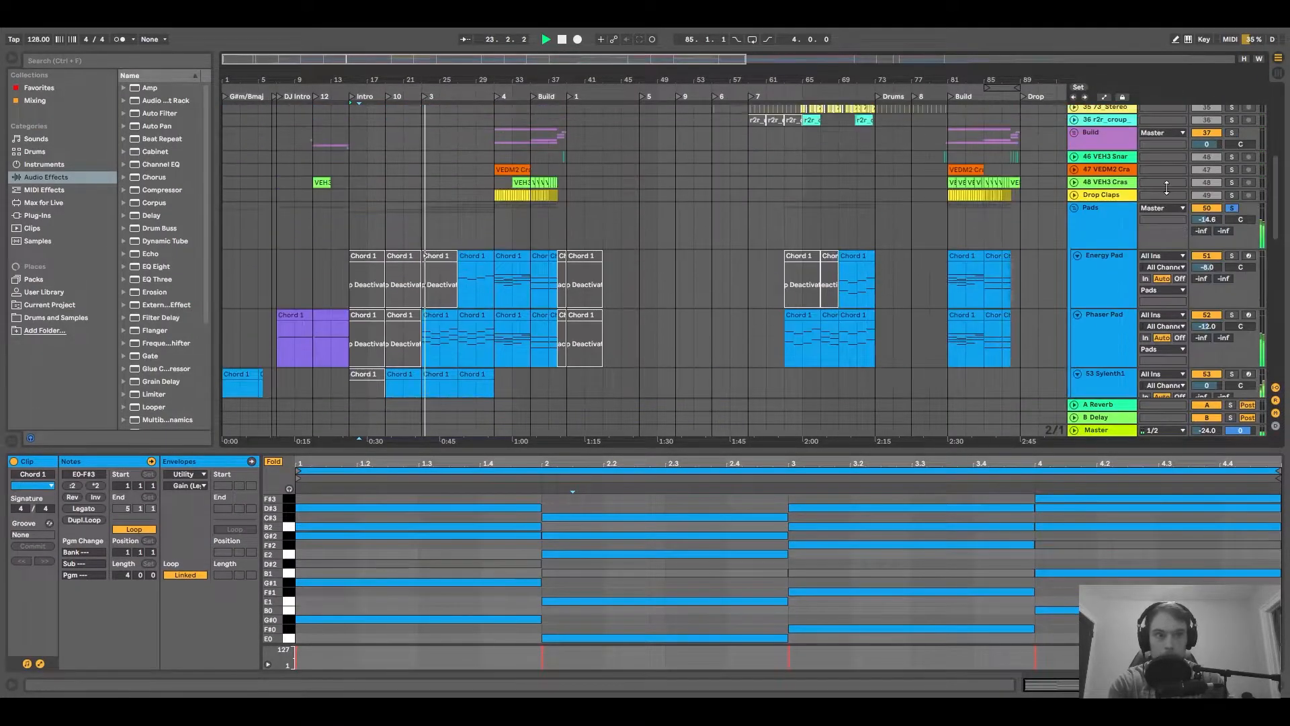
left_click(1117, 223)
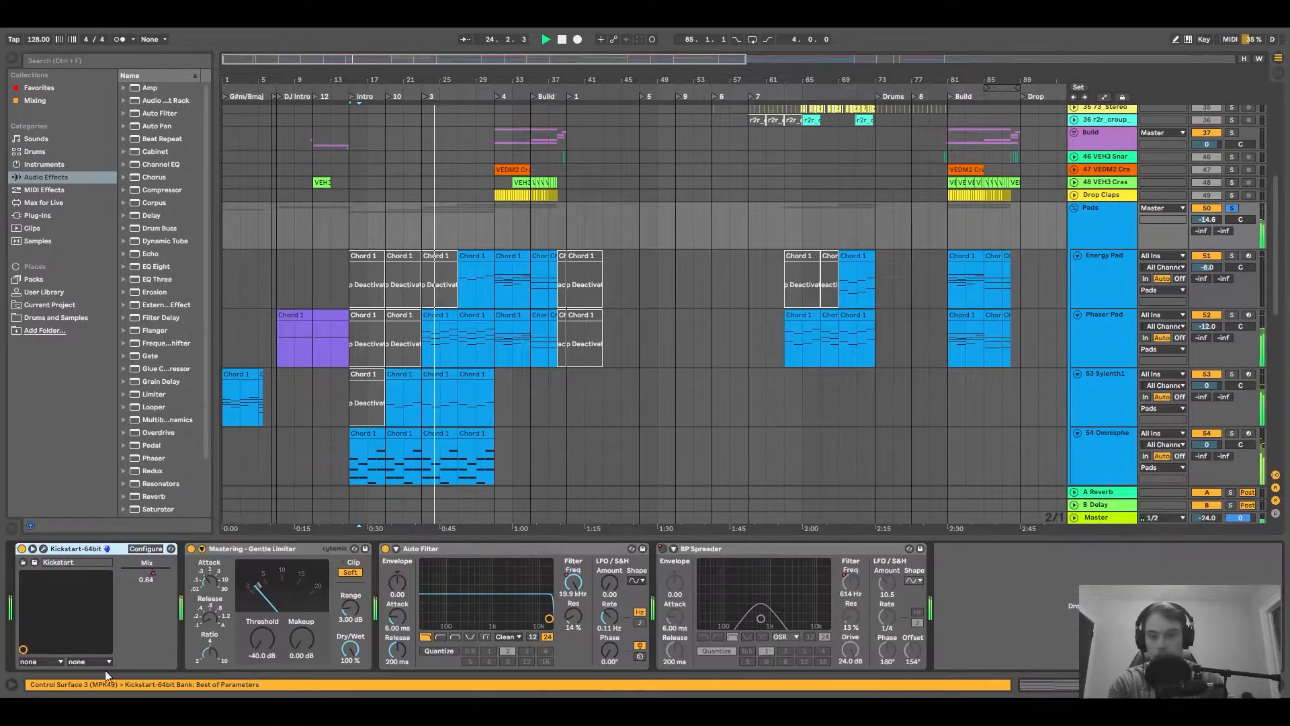
left_click_drag(158, 579, 159, 571)
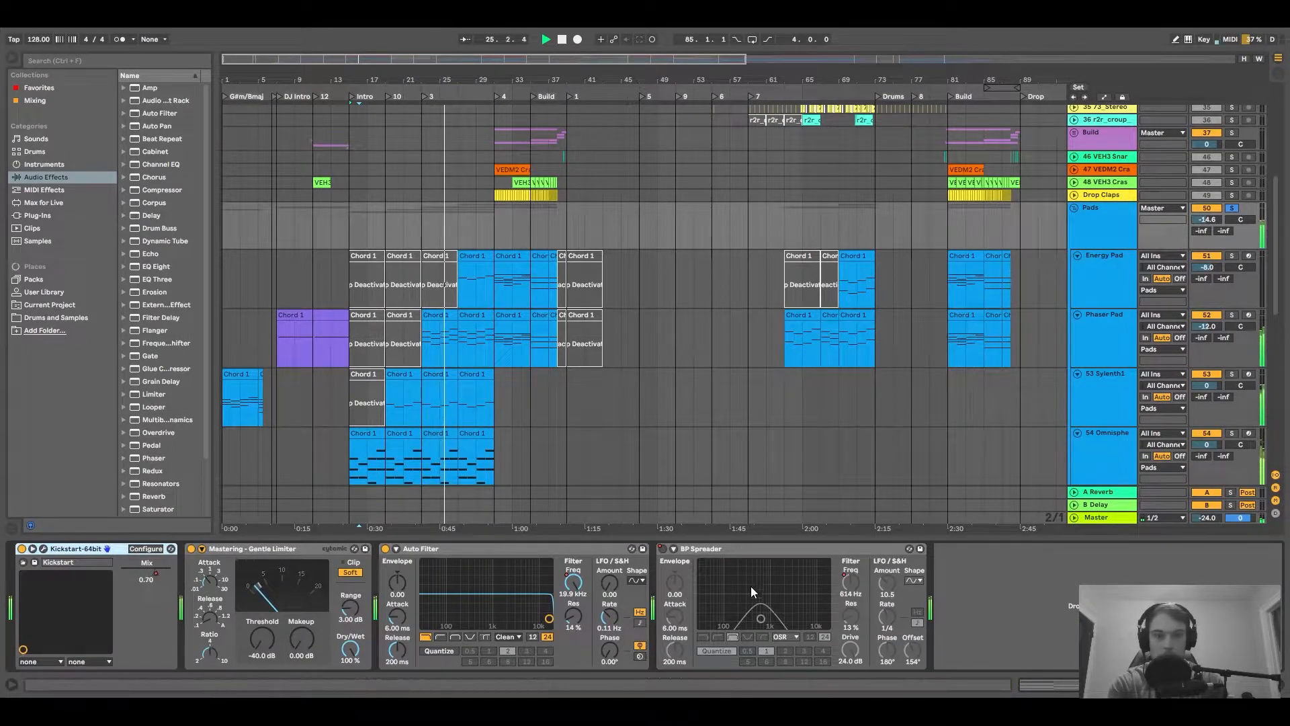
scroll(279, 430, "down", 2)
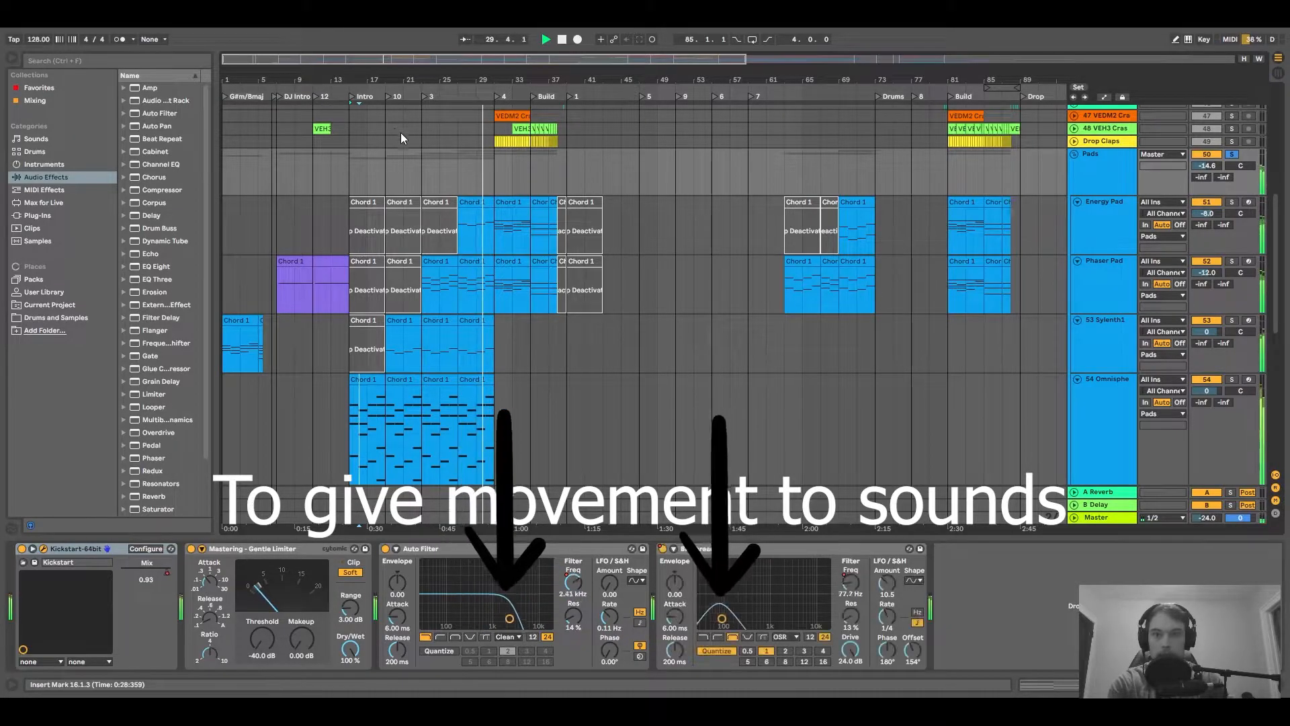
Show the automation lanes and examine the filter curves of the Pads group and its individual pad tracks.
key("a")
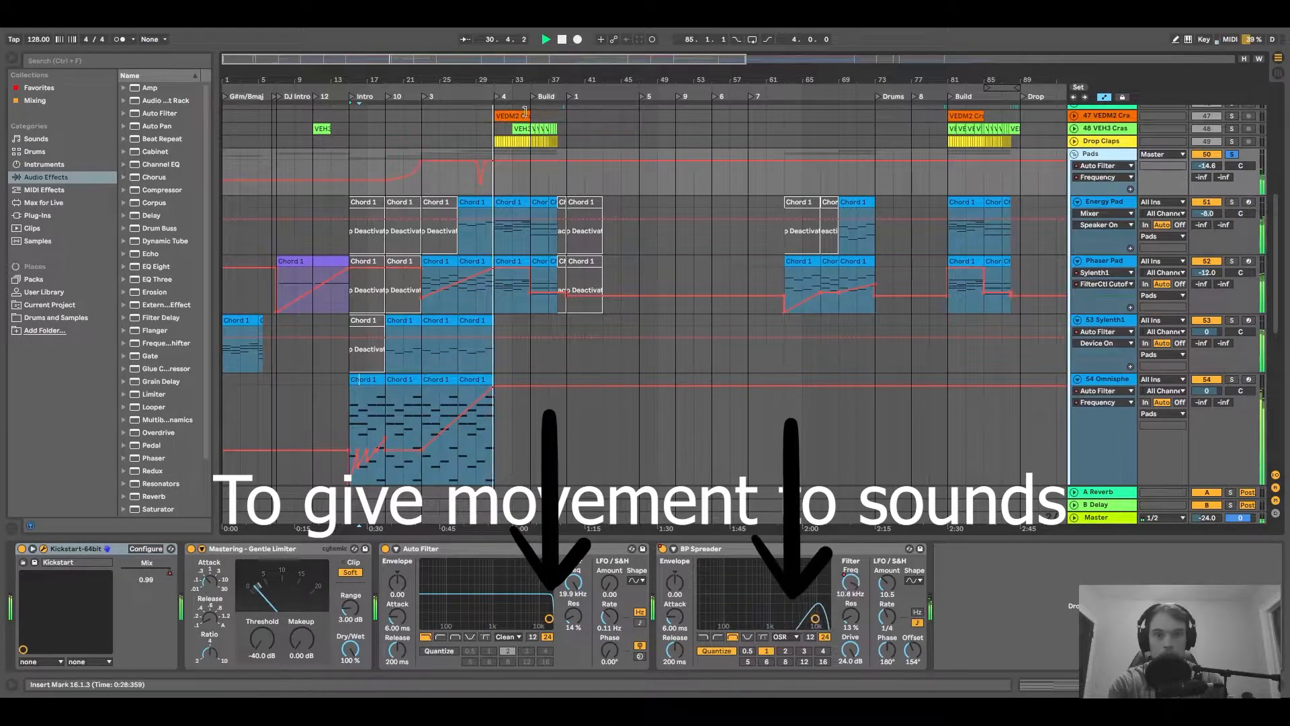
left_click_drag(521, 74, 521, 97)
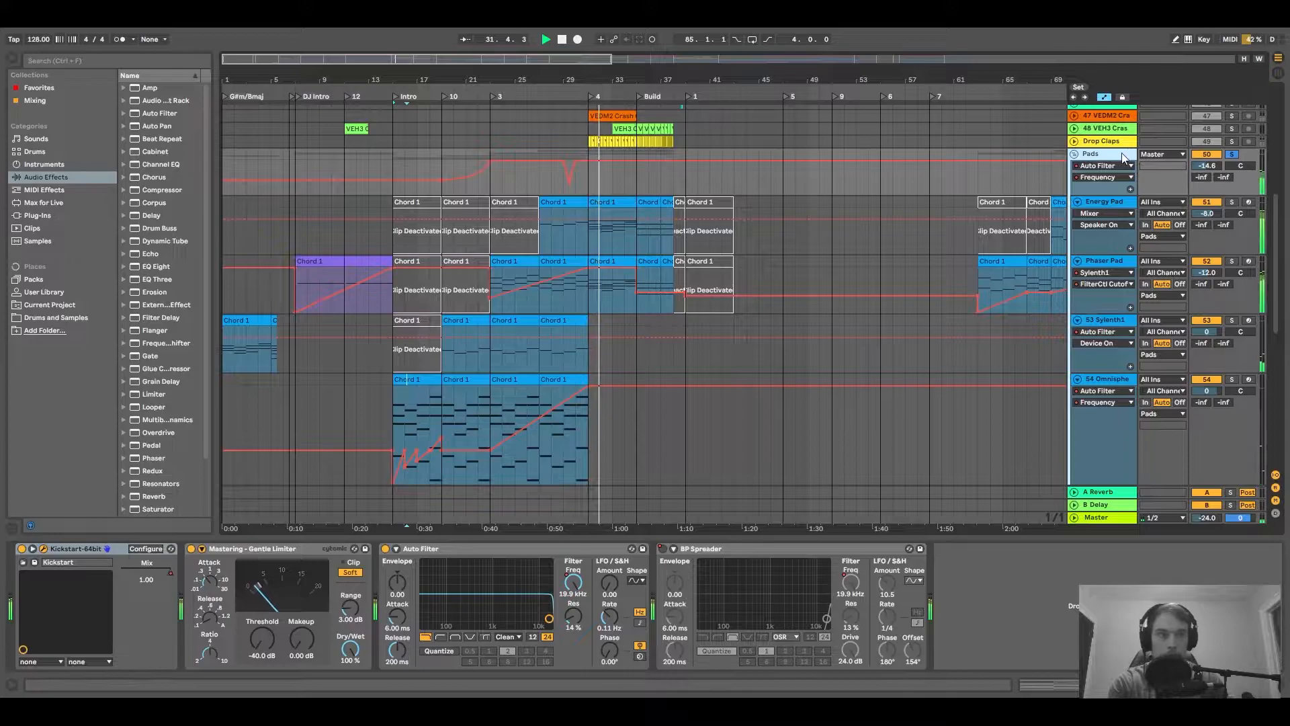
scroll(611, 228, "down", 3)
scroll(612, 228, "up", 3)
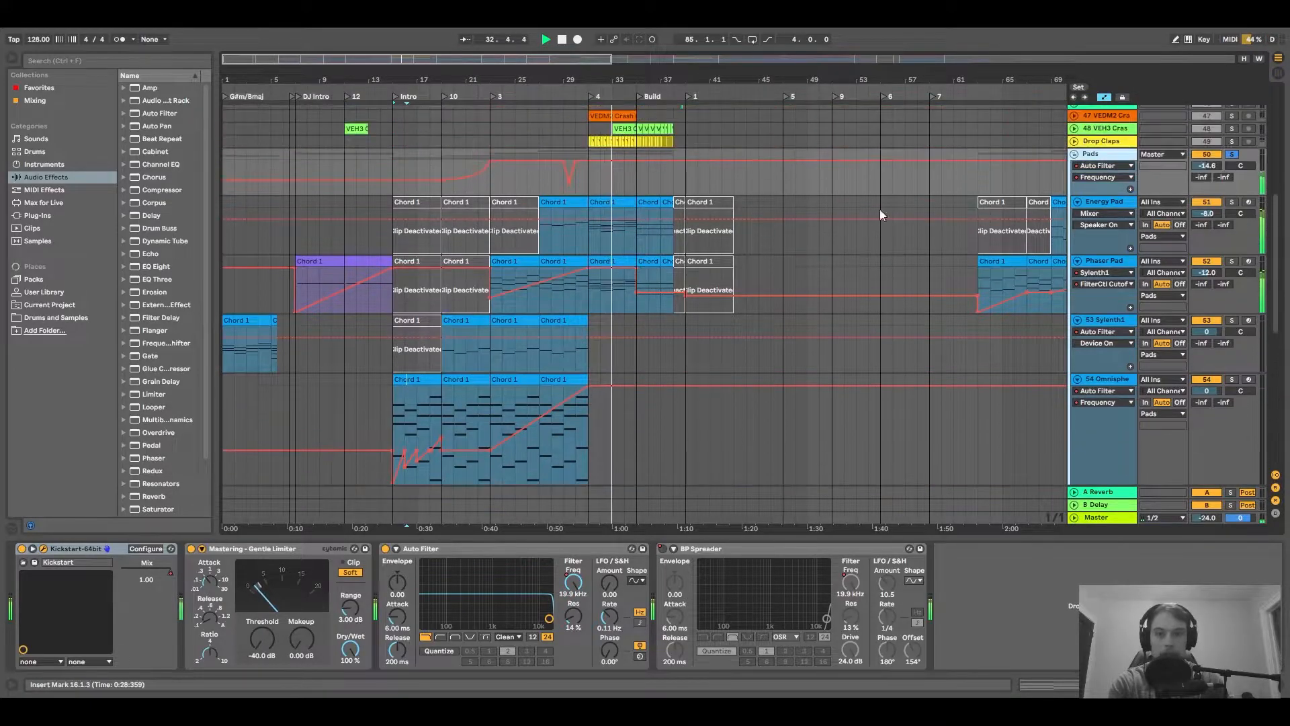
Select the Energy Pad track, hide the automation lanes and examine its clips from bar 32 and across the arrangement.
left_click(1114, 204)
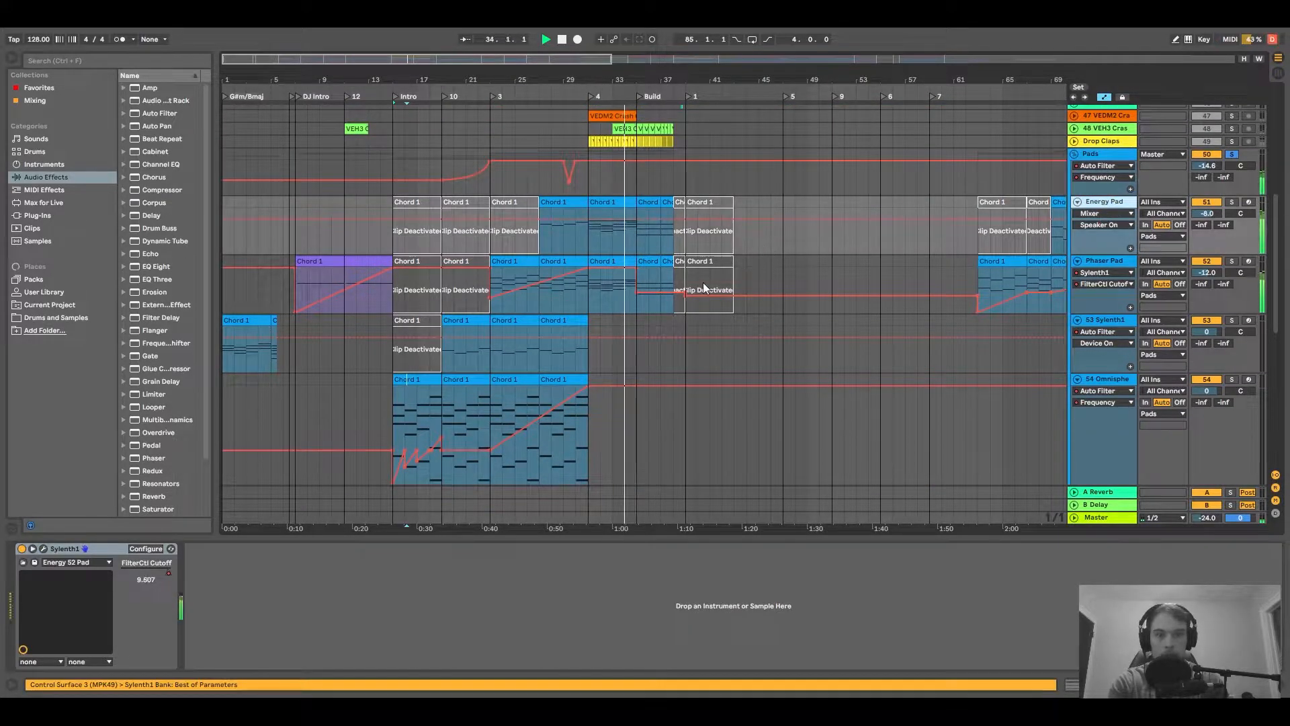
key("a")
left_click(595, 232)
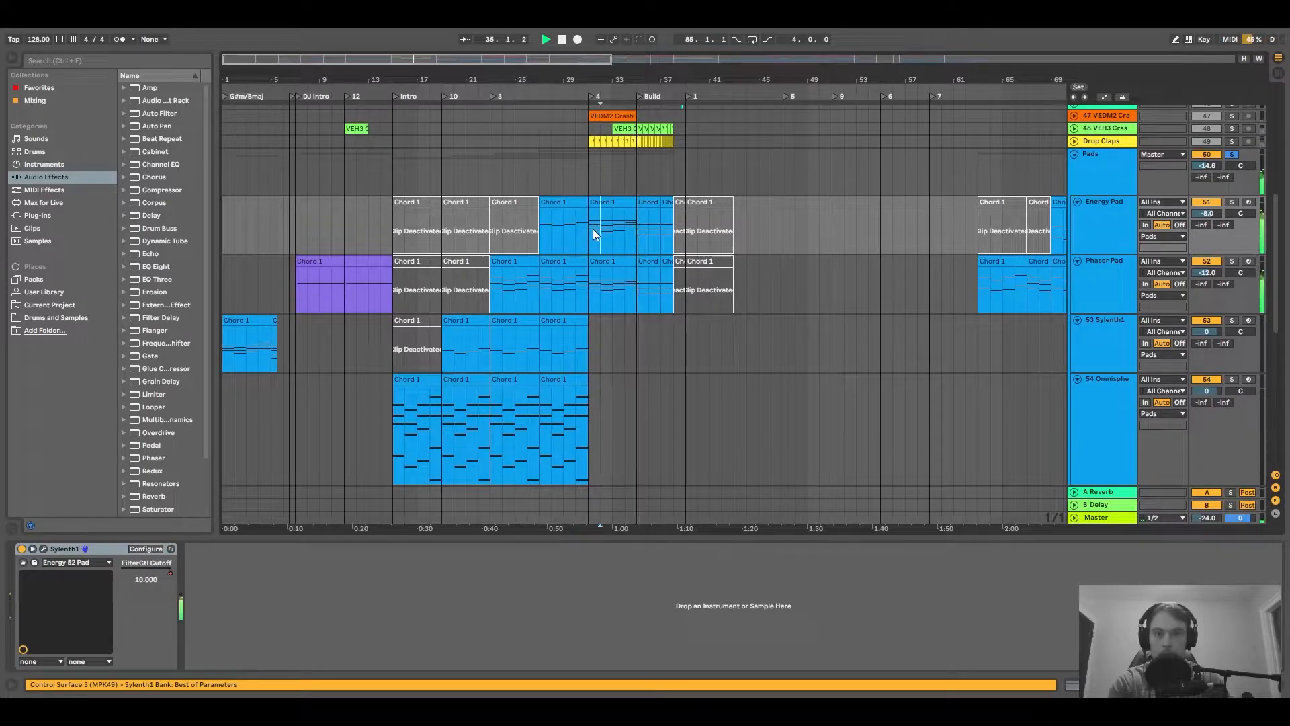
left_click_drag(574, 80, 517, 145)
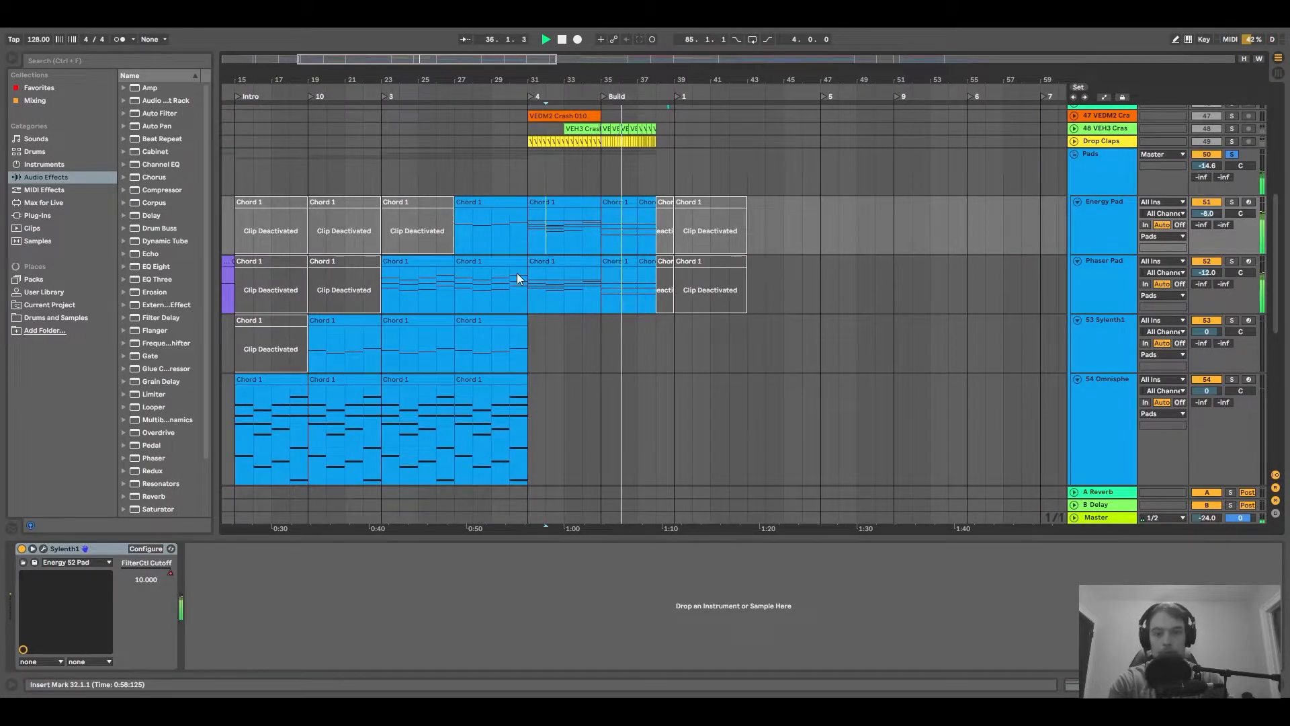
scroll(546, 239, "down", 5)
scroll(739, 258, "up", 2)
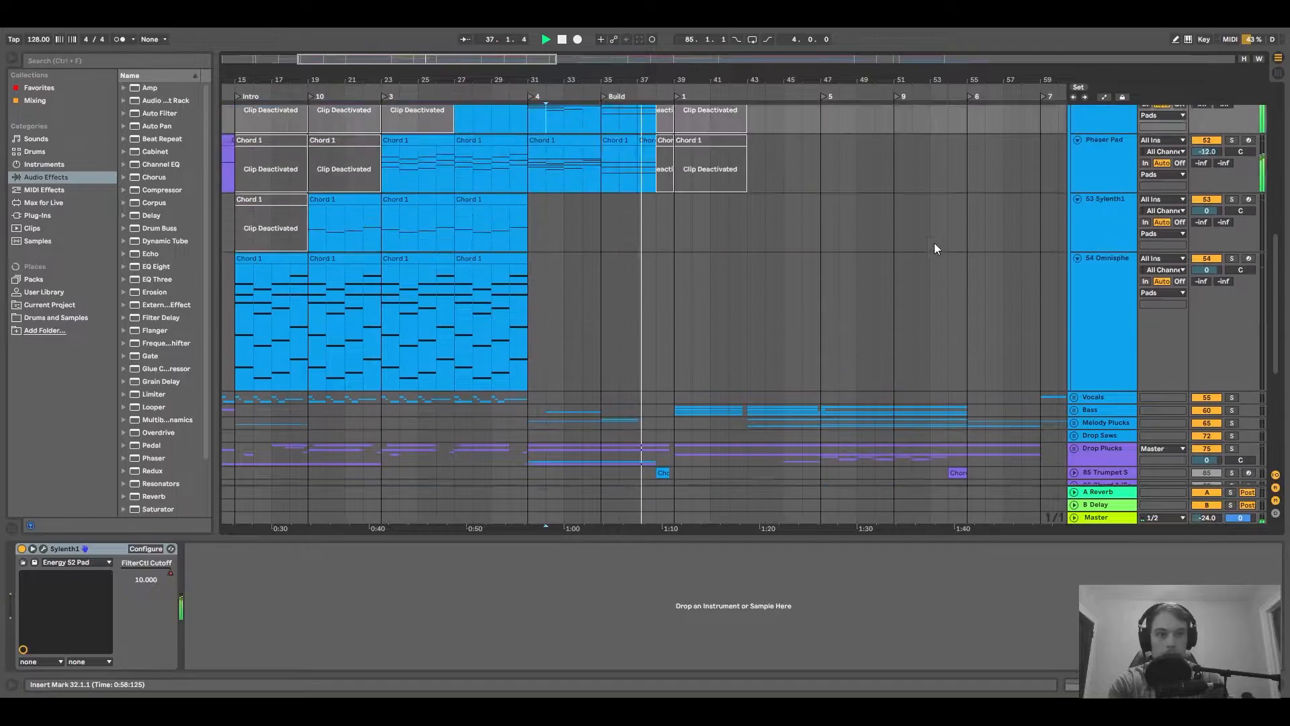
scroll(934, 244, "up", 2)
left_click_drag(675, 79, 576, 31)
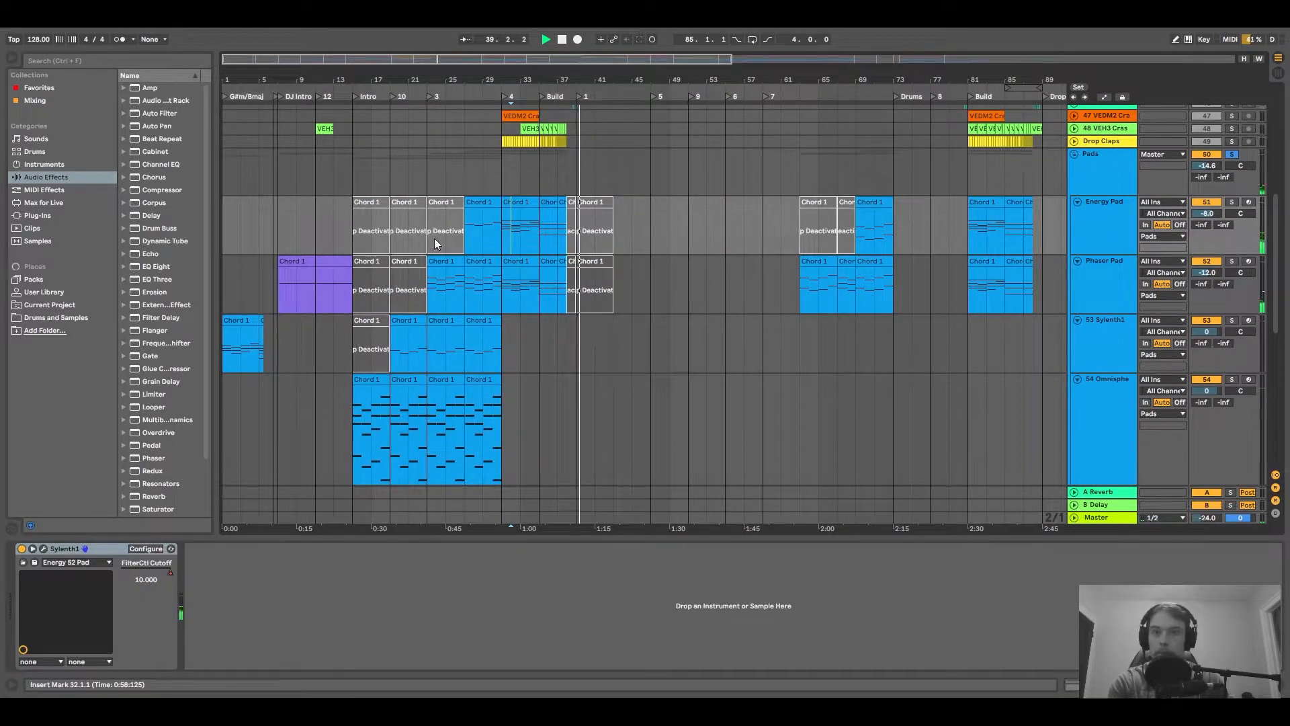
Solo the Phaser Pad track and play it from bar 31.
left_click(1123, 272)
left_click(497, 291)
key("space")
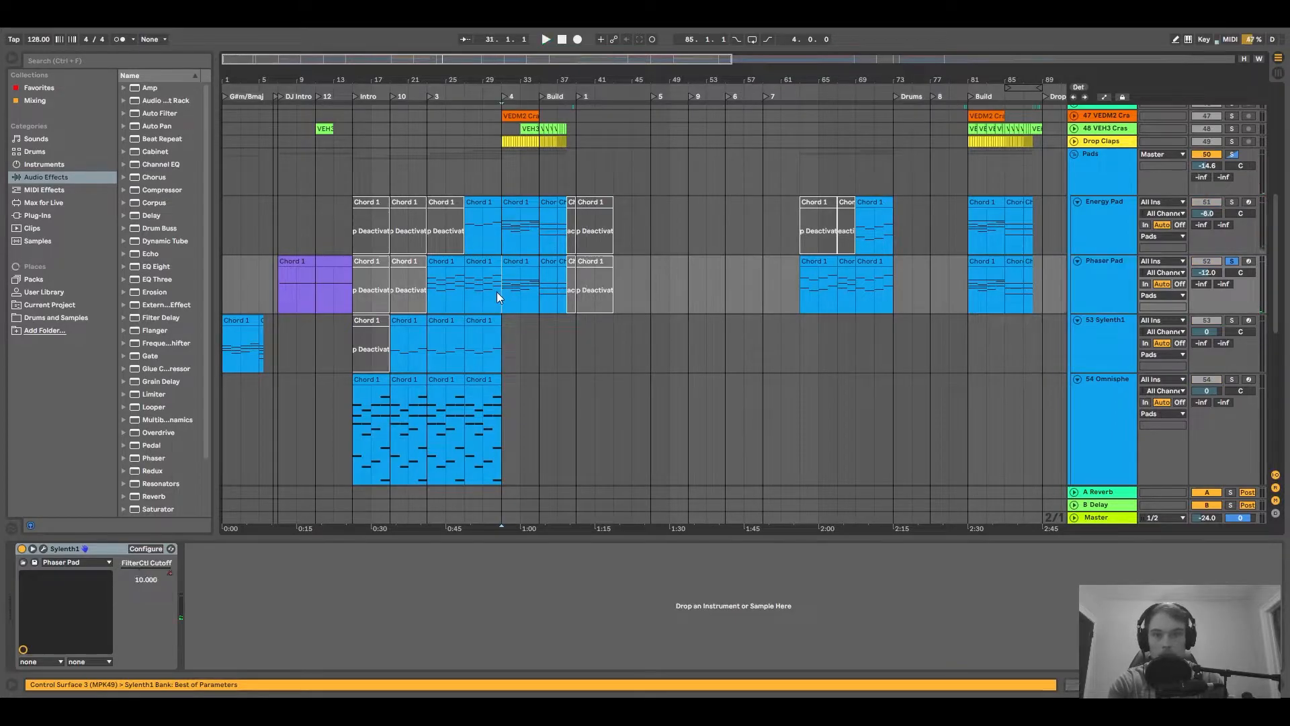
key("space")
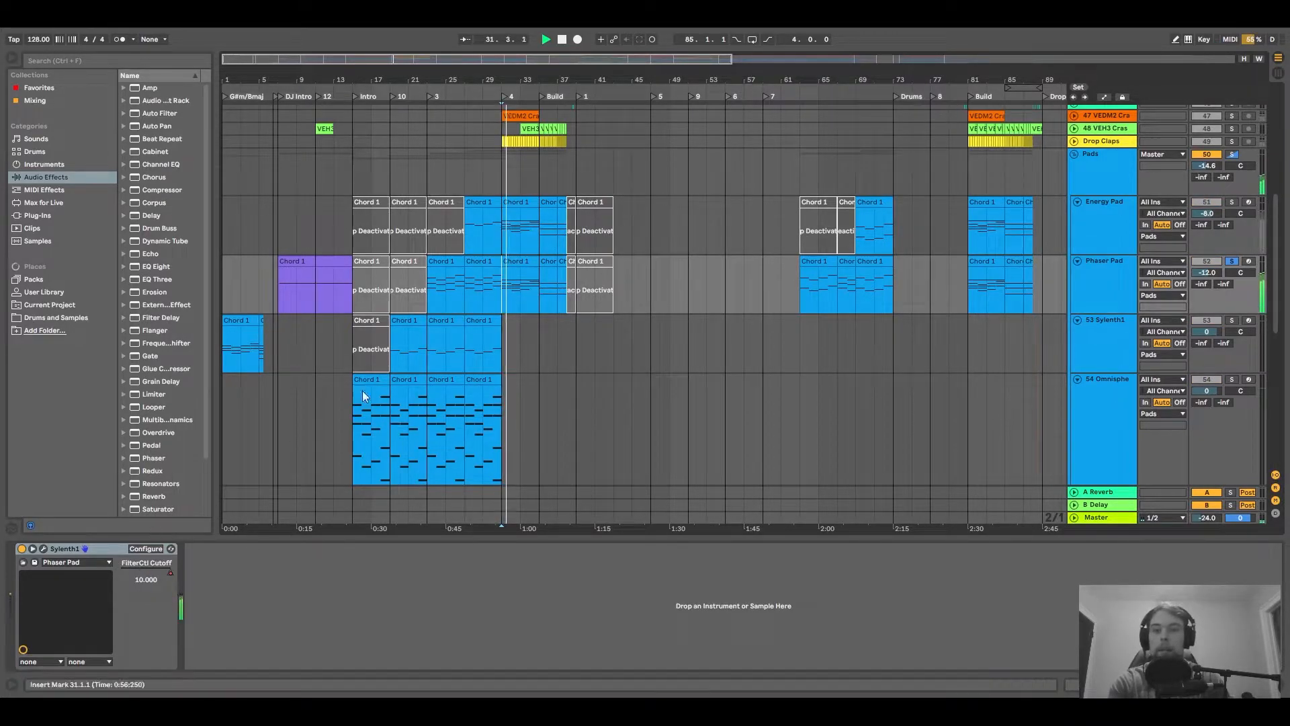
scroll(561, 288, "down", 2)
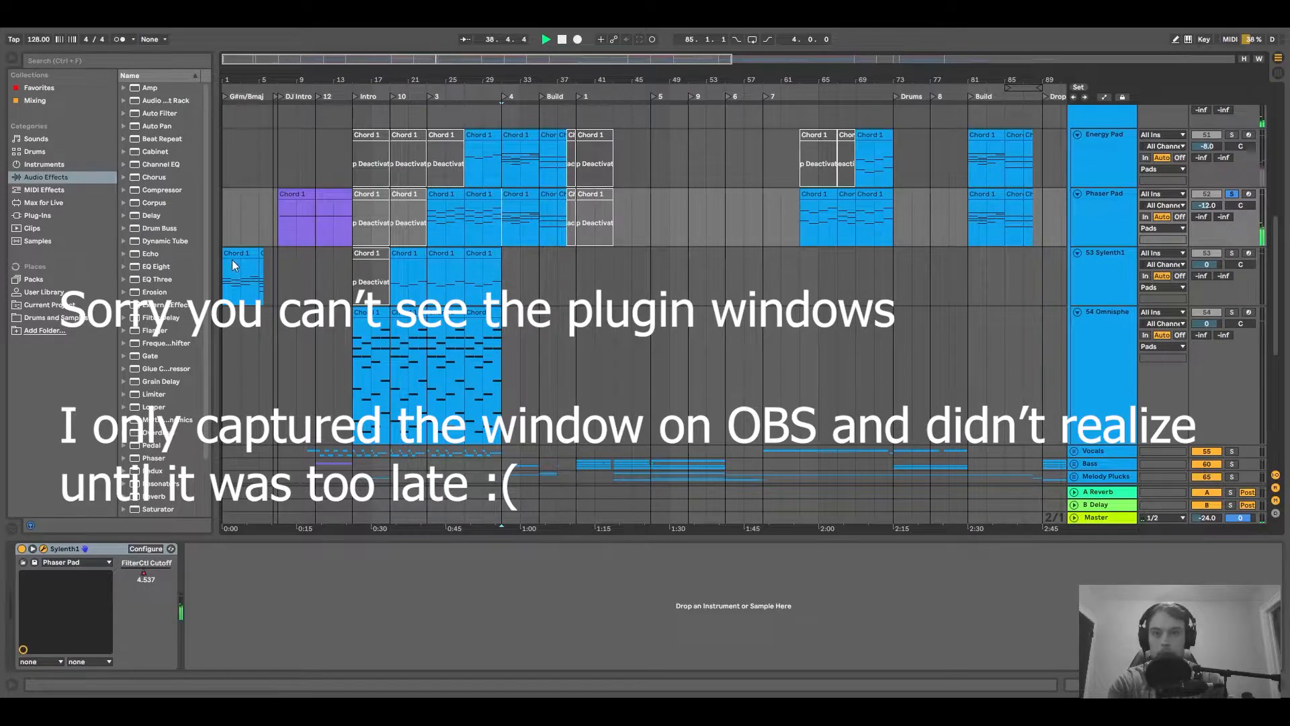
Expand and solo the Vocals group, stop playback and set the playback start at bar 11.
left_click_drag(547, 78, 603, 135)
scroll(732, 319, "down", 2)
left_click(1075, 371)
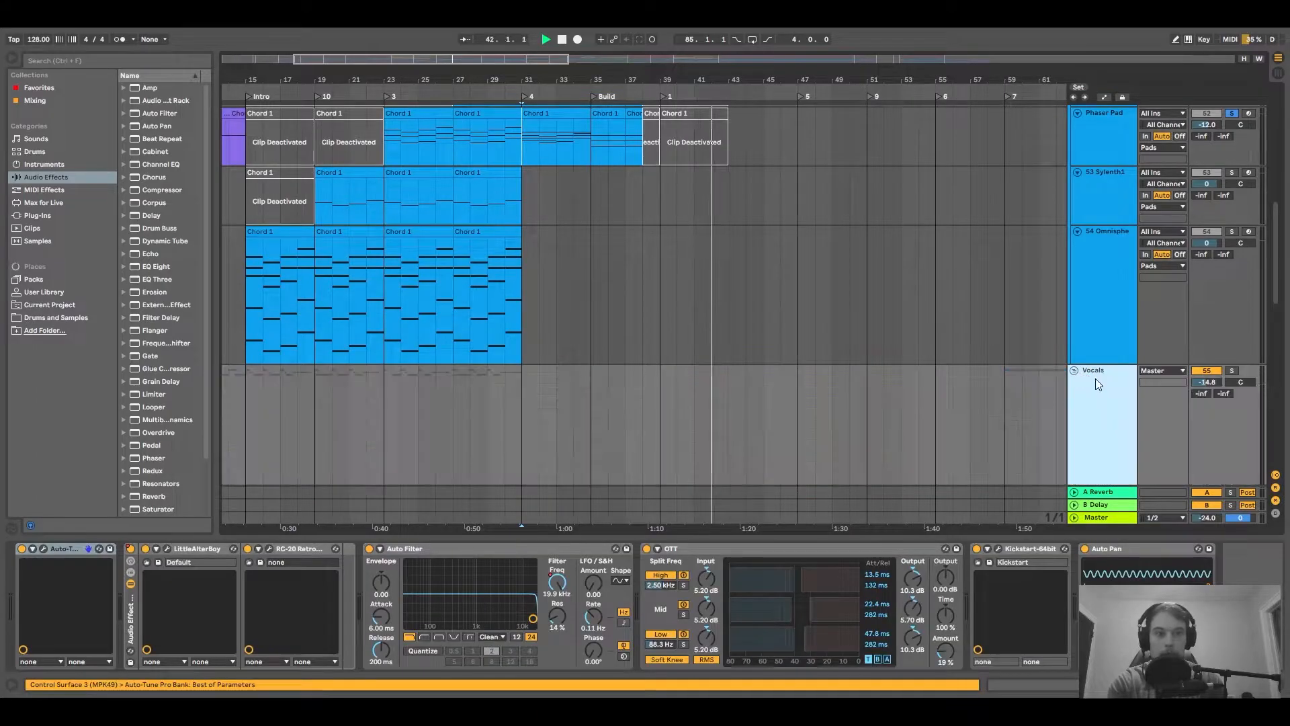
key("s")
scroll(574, 316, "down", 2)
key("space")
scroll(403, 300, "left", 4)
left_click(397, 299)
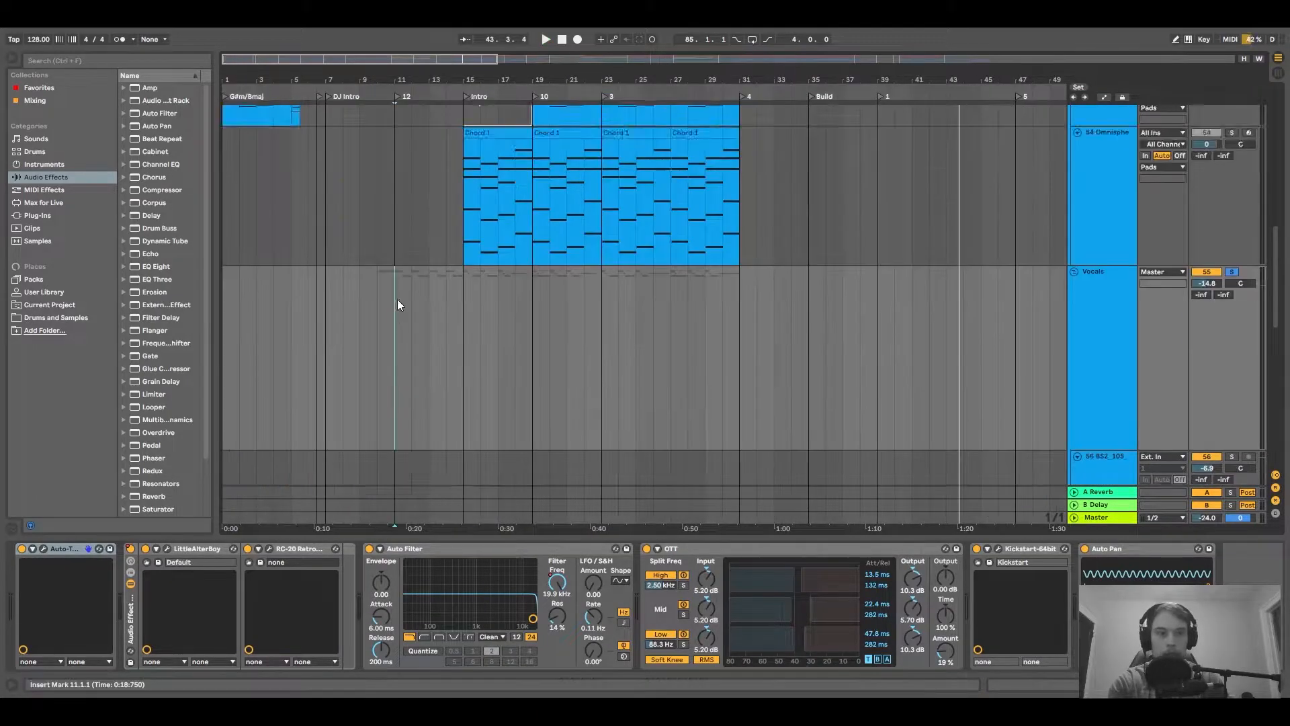
Play the soloed vocals from bar 11 and examine the Ad-Lib FX, FFSS and VocalSupport clips up close.
scroll(475, 288, "down", 4)
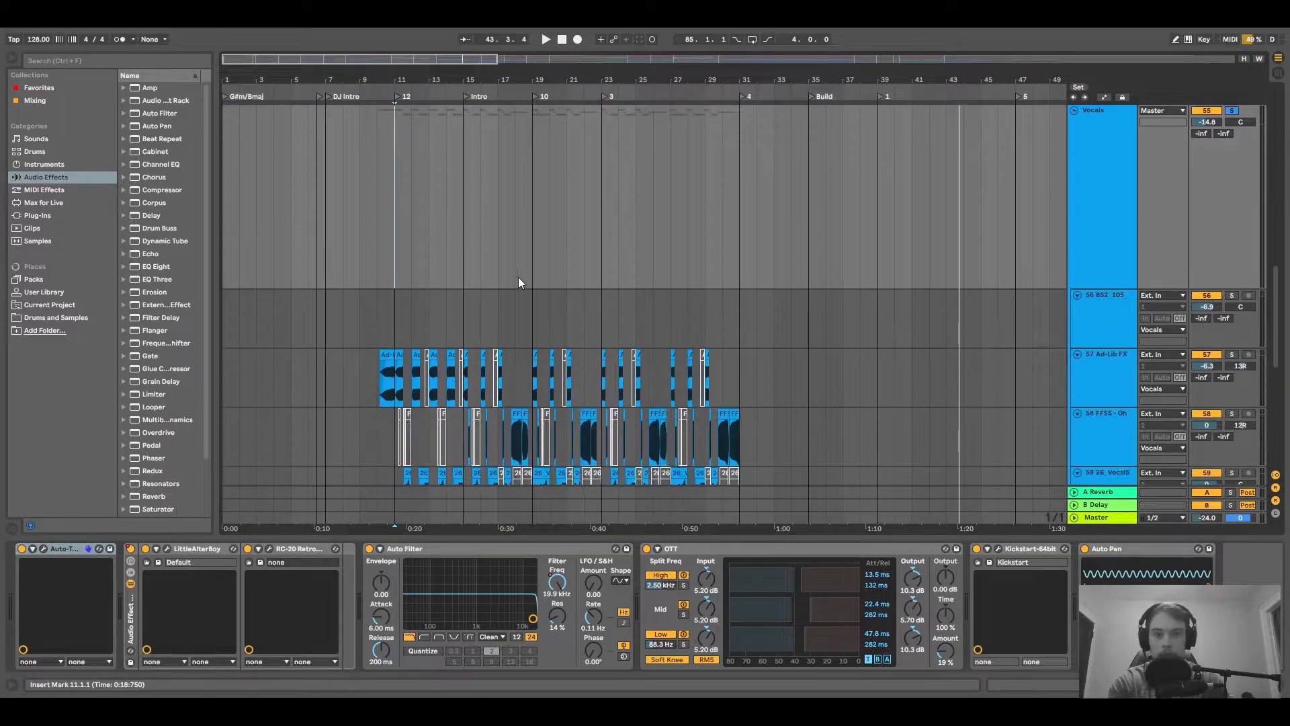
key("space")
key("plus")
key("plus")
key("plus")
key("plus")
key("plus")
key("plus")
scroll(464, 395, "down", 2)
Show the Vocals group's effect chain and bypass its audio effect rack.
left_click(1119, 315)
left_click(1113, 198)
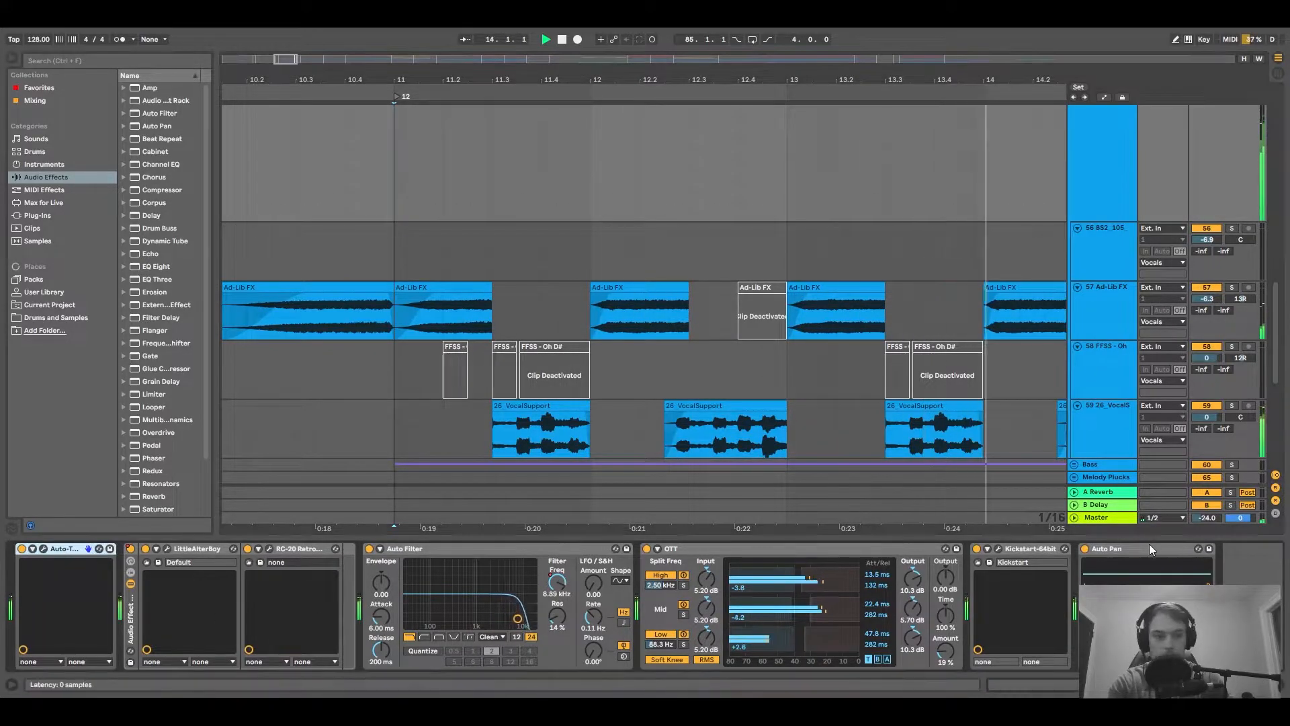
left_click(20, 552)
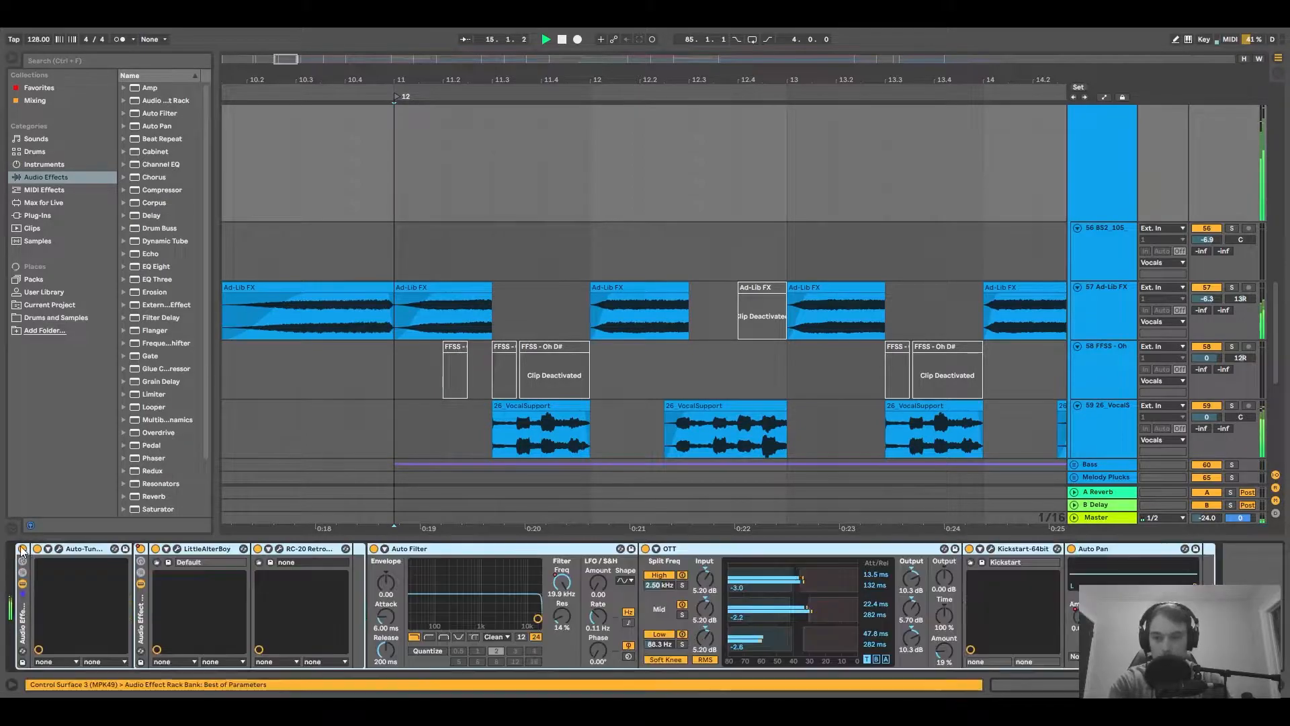
left_click(22, 549)
Restart playback of the vocals without their effects from bar 11 and examine the Ad-Lib FX, FFSS and VocalSupport clips.
left_click(426, 182)
scroll(430, 182, "down", 4)
scroll(418, 195, "up", 2)
key("space")
key("space")
scroll(489, 254, "down", 2)
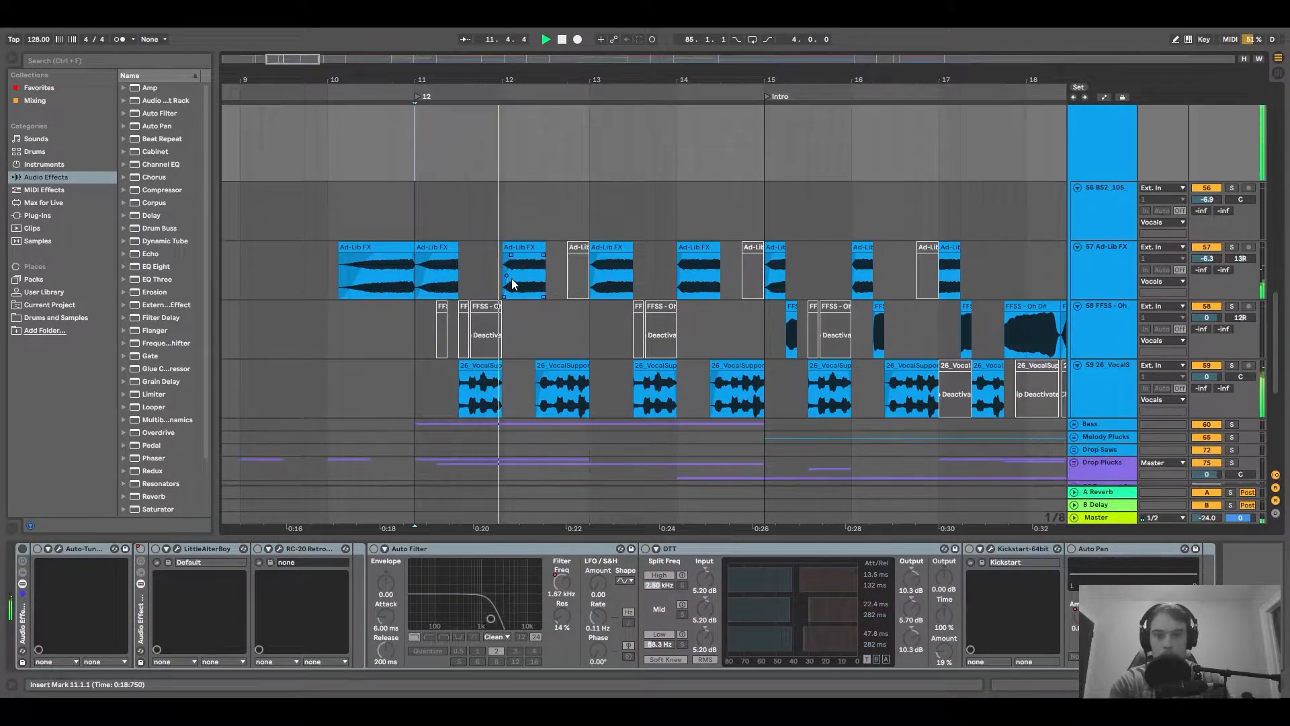
scroll(548, 387, "up", 2)
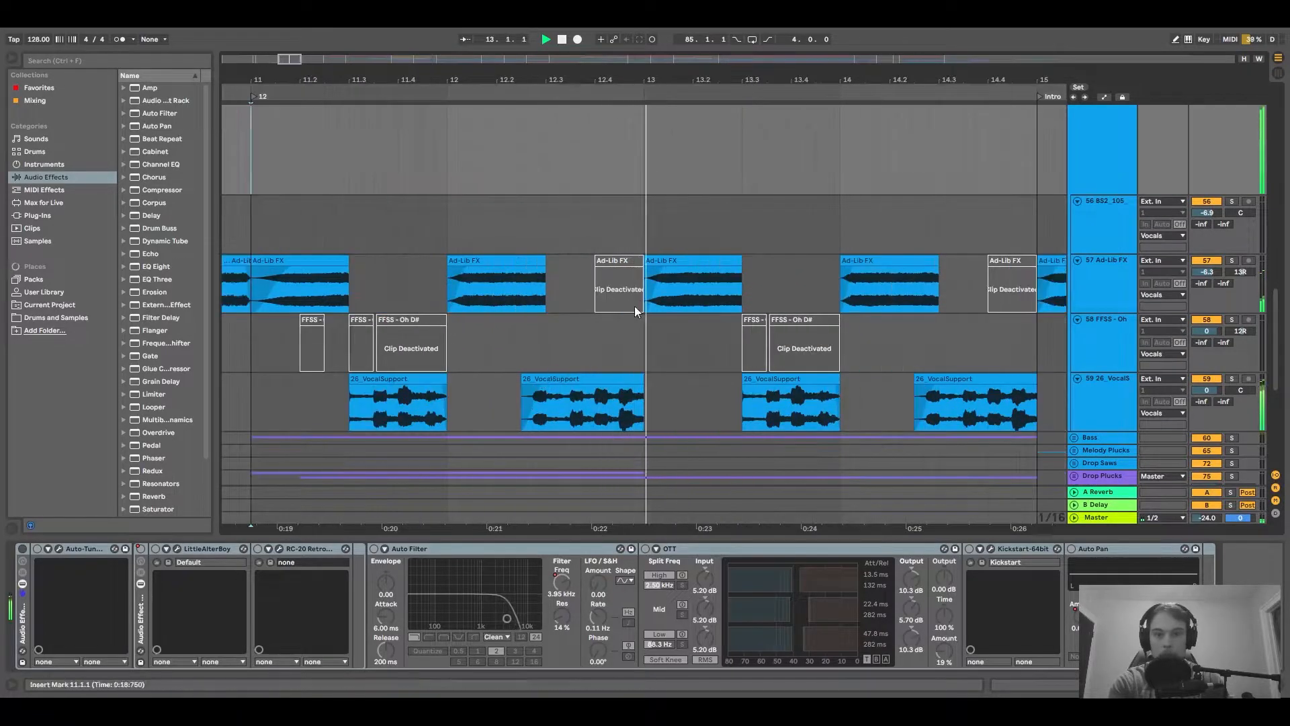
scroll(646, 291, "down", 2)
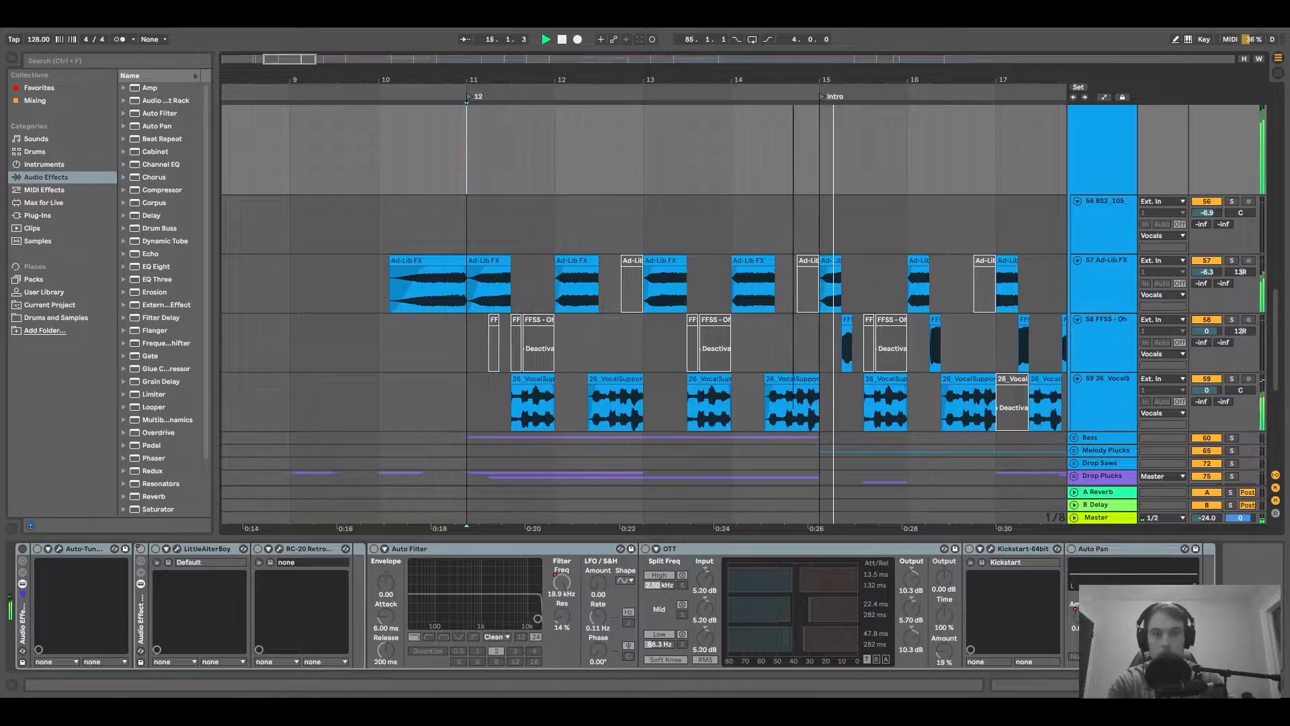
scroll(639, 166, "up", 2)
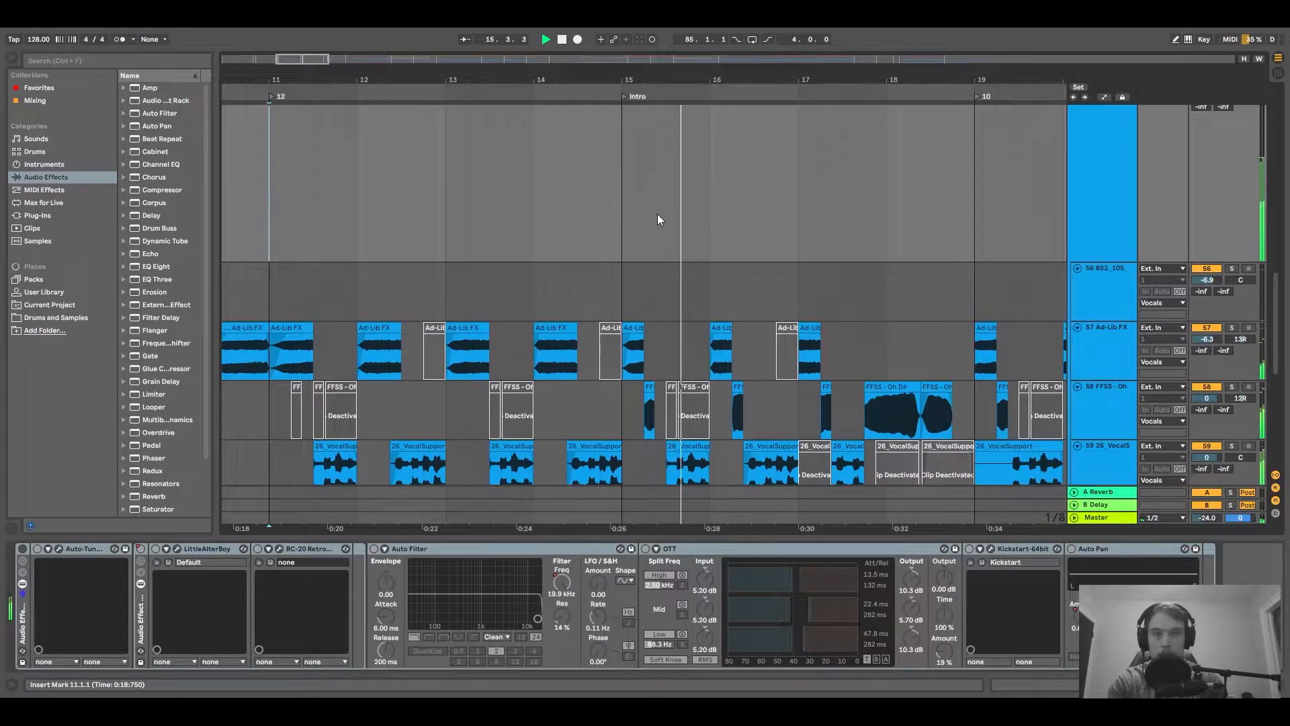
Turn the Vocals effect rack back on, stop playback and select the Auto Filter in the chain.
left_click(23, 550)
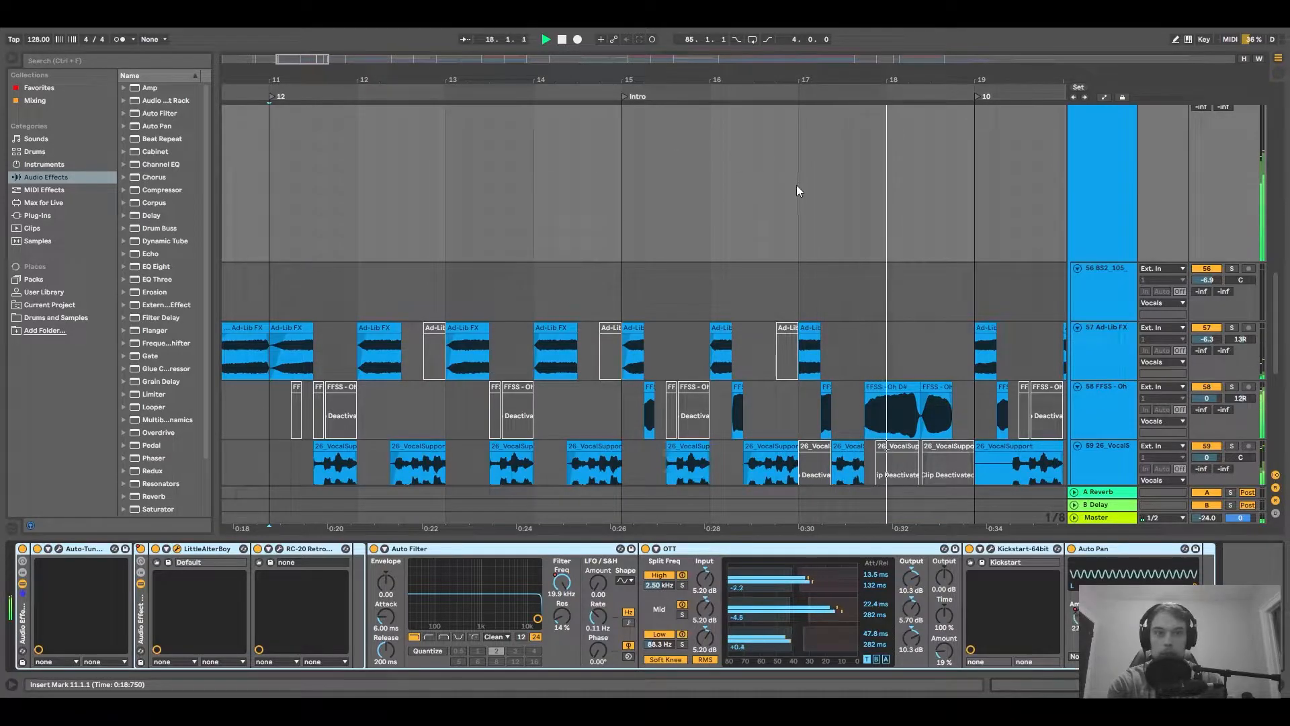
key("space")
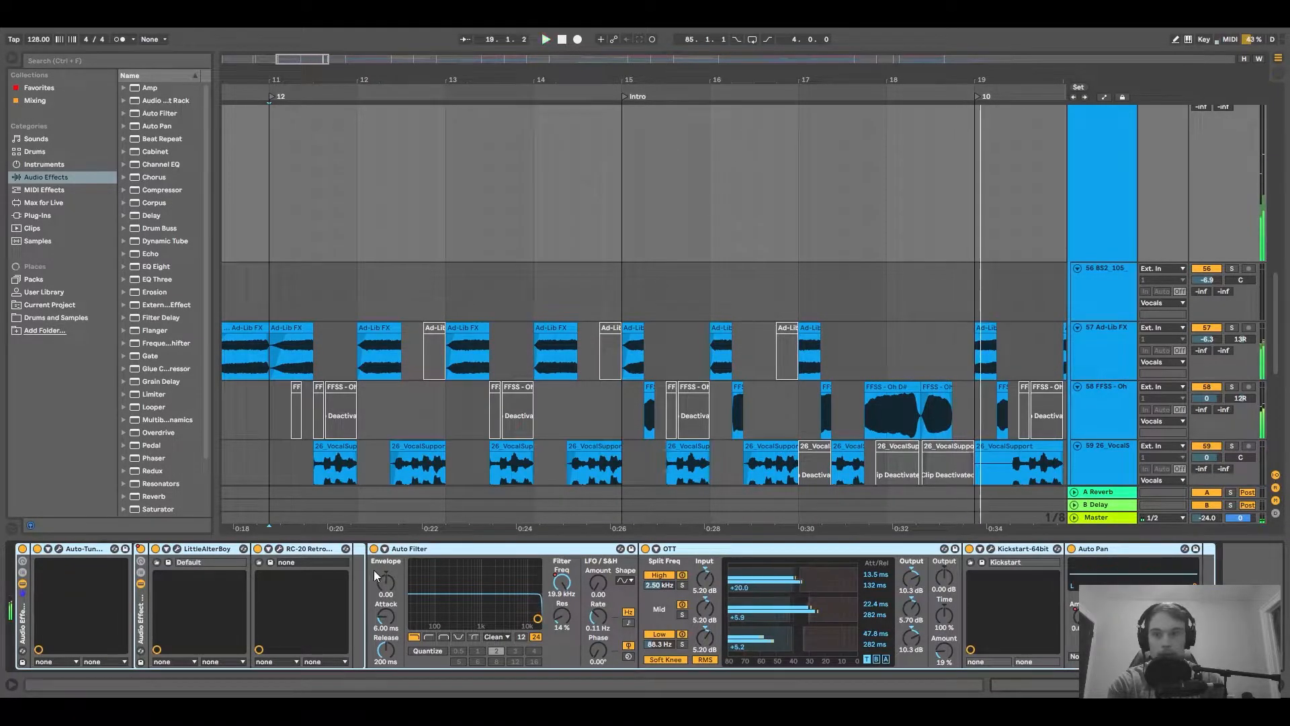
left_click(393, 552)
Play the soloed FFSS track from position 17.4.1.
left_click(864, 426)
key("space")
scroll(914, 269, "down", 2)
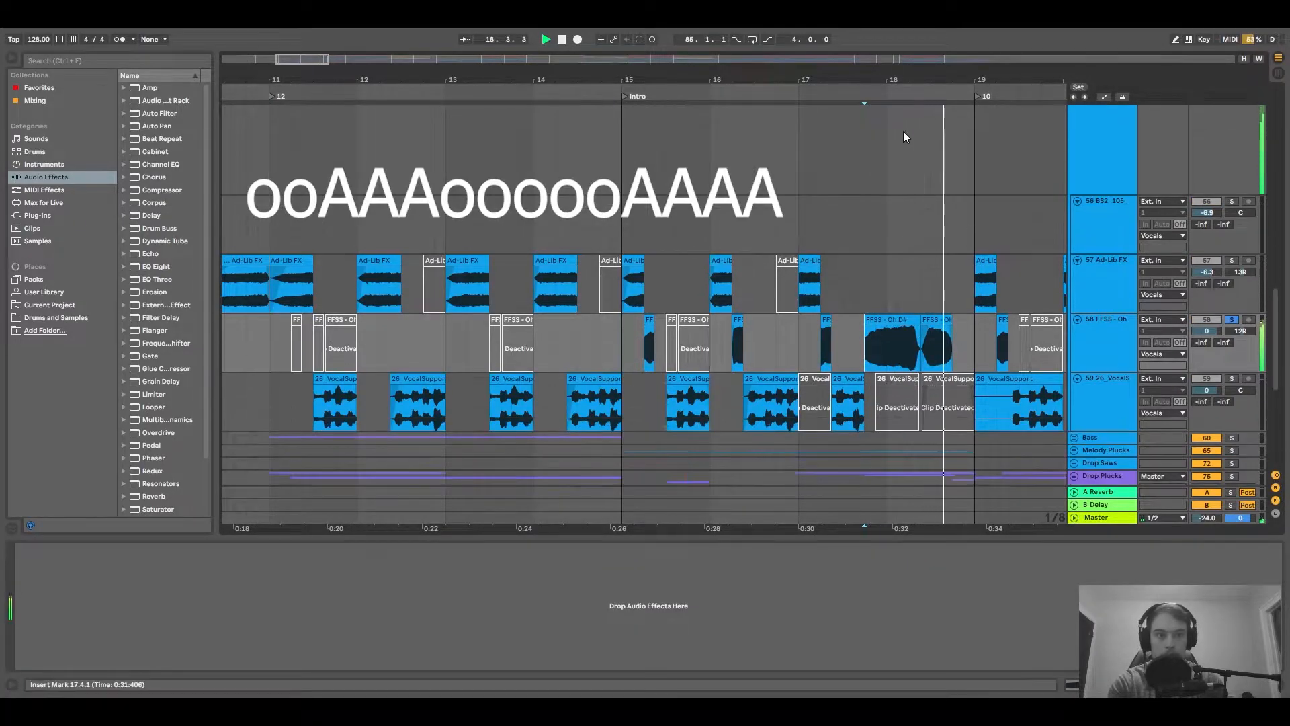
scroll(989, 200, "up", 3)
Select the Vocals group, audition it around bars 17 to 19 with its effect chain shown, and stop playback.
left_click(1102, 206)
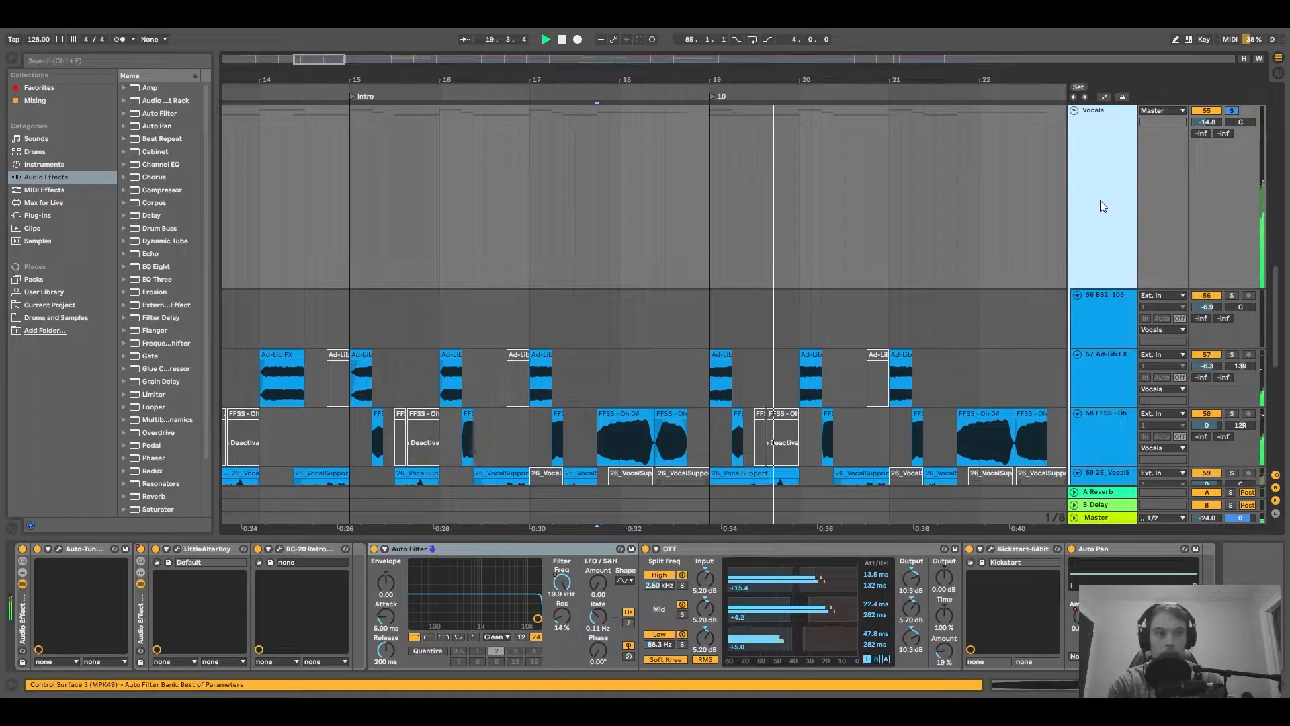
scroll(726, 246, "down", 2)
scroll(601, 404, "down", 2)
scroll(601, 403, "left", 3)
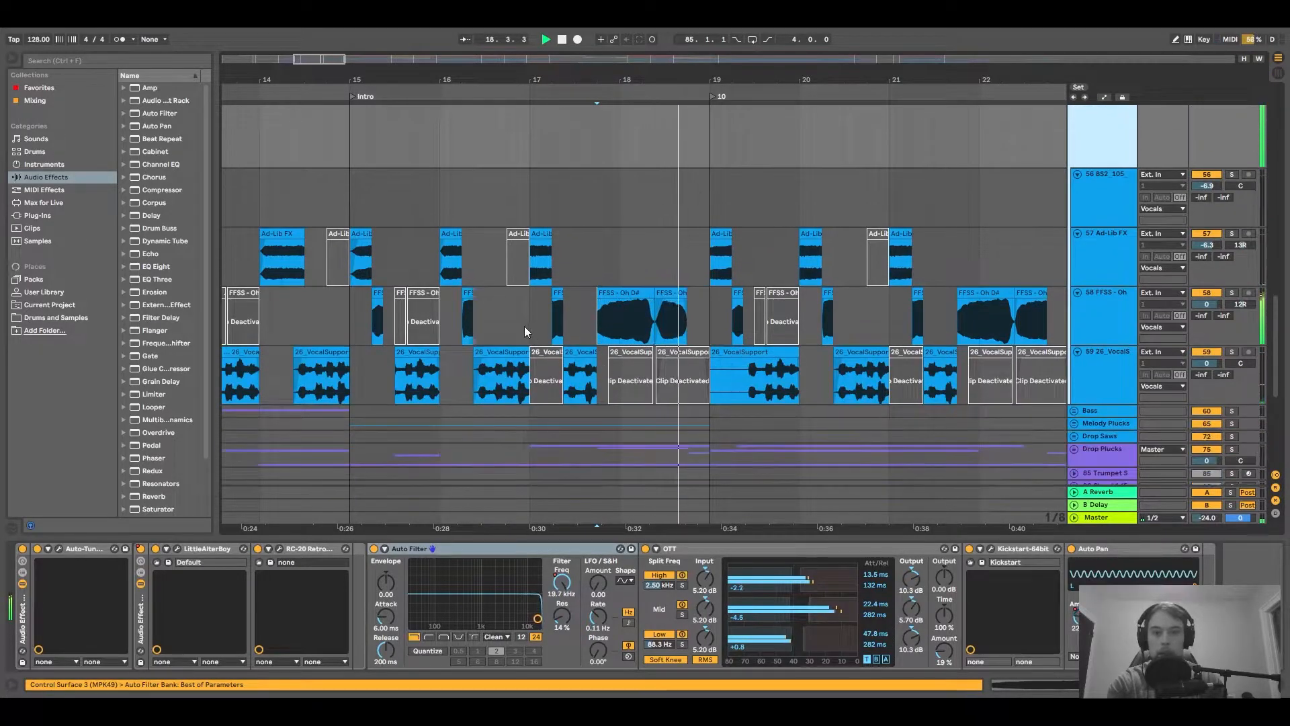
key("space")
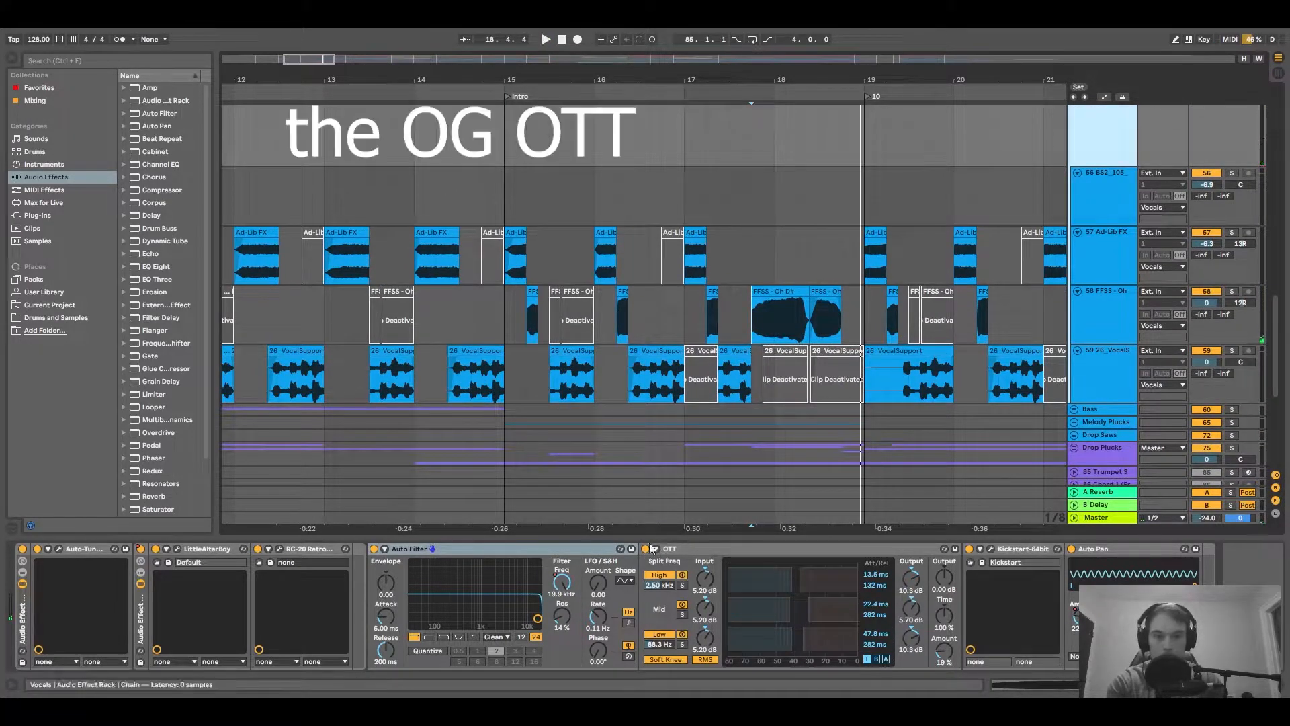
scroll(757, 134, "right", 2)
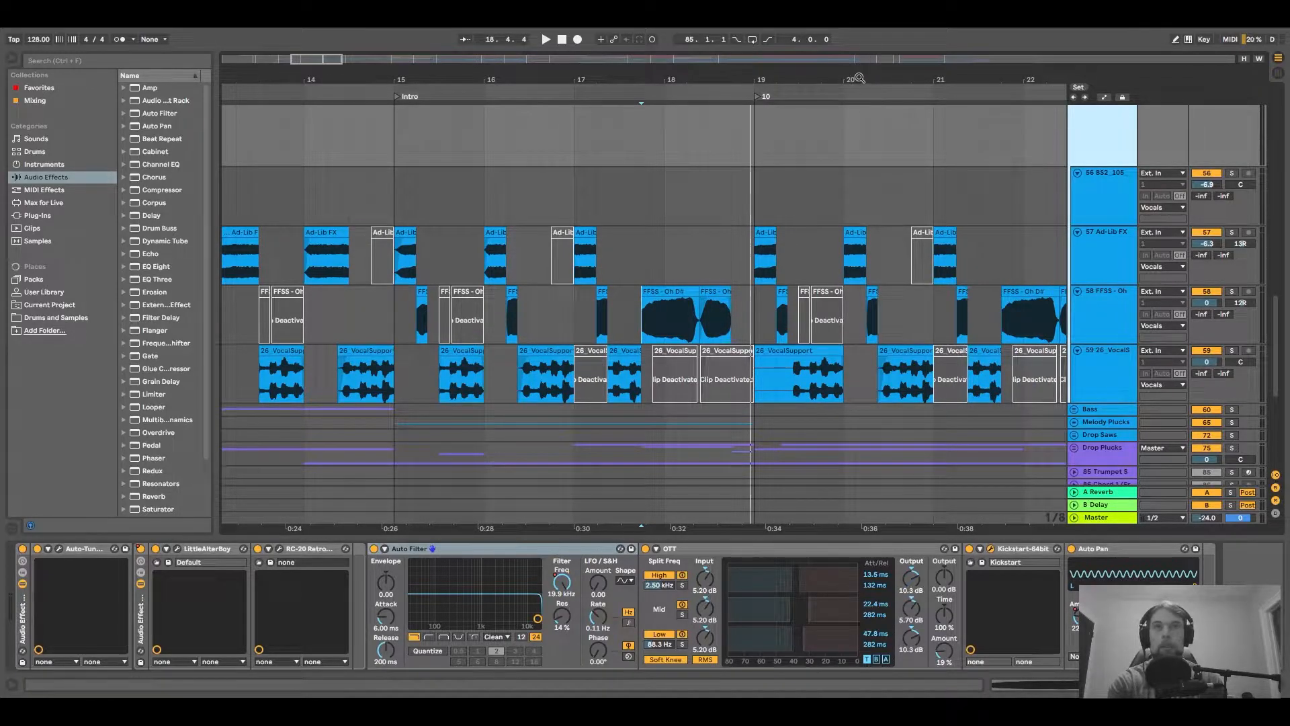
scroll(841, 98, "up", 3)
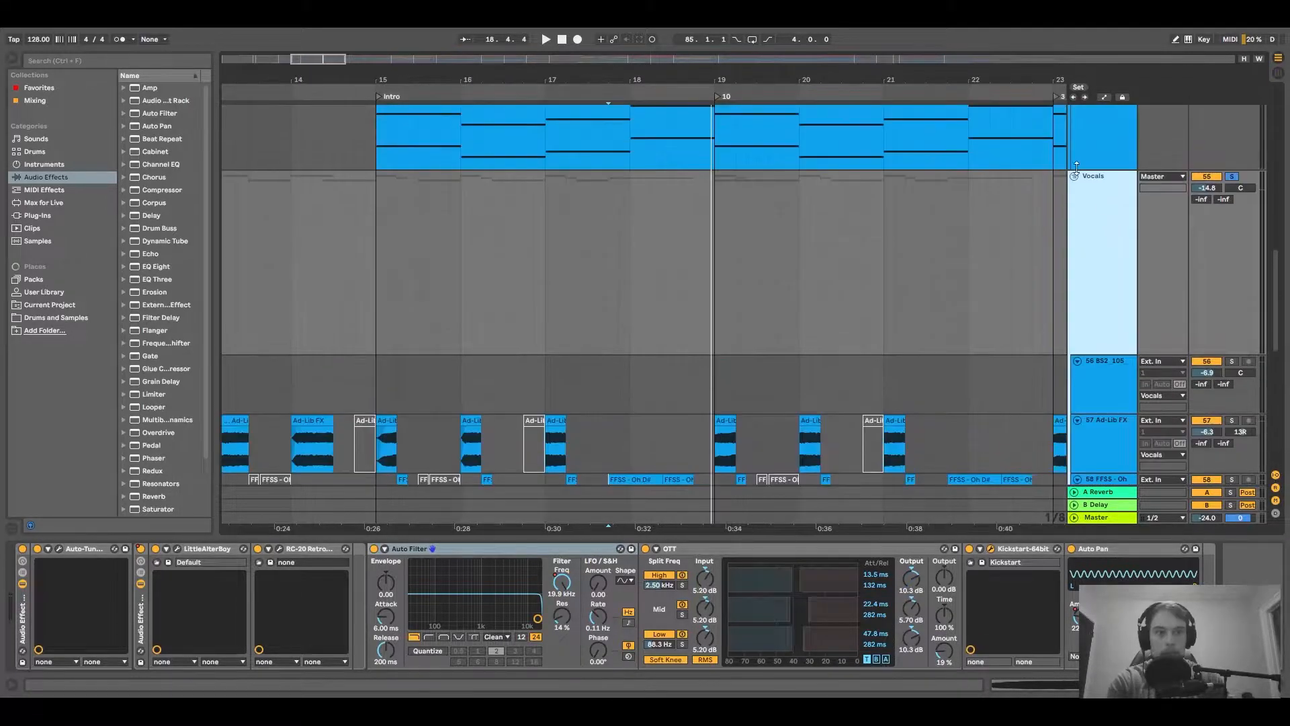
Audition the FFSS - Oh G# clips on the soloed Ad-Lib FX track from several points between bars 59 and 70.
left_click(1074, 177)
key("w")
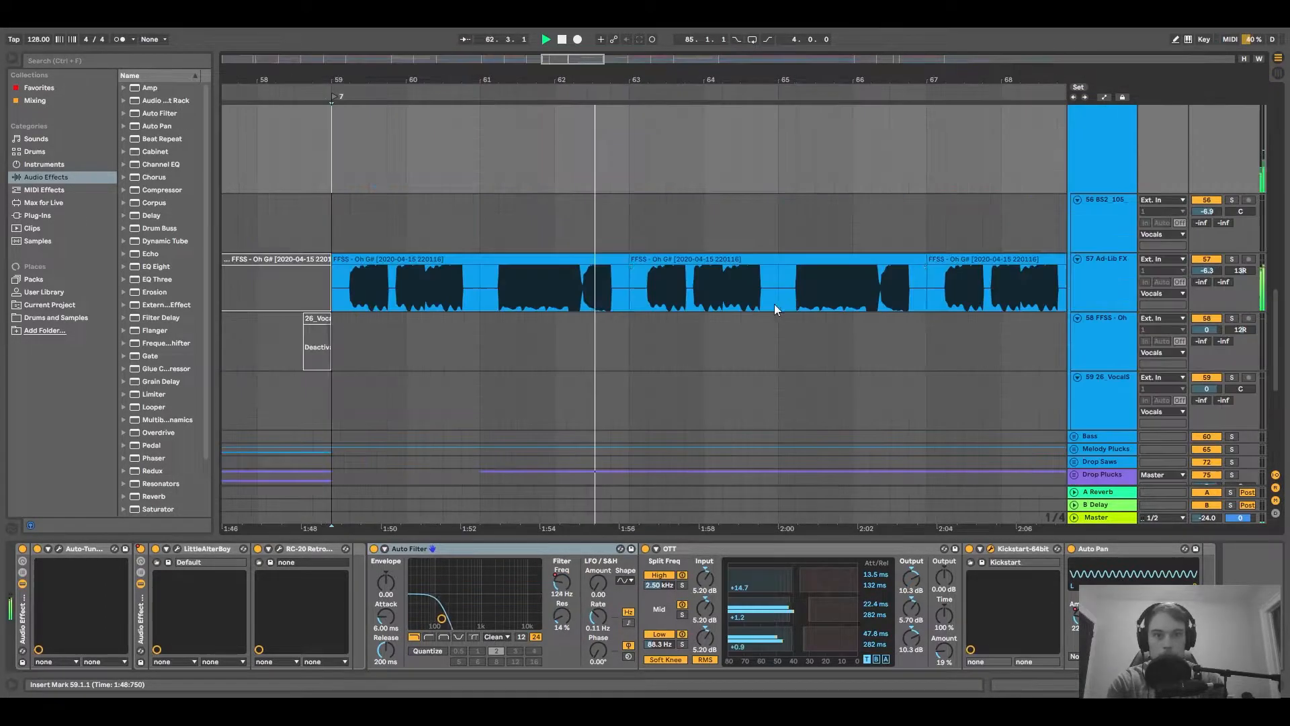
left_click(816, 299)
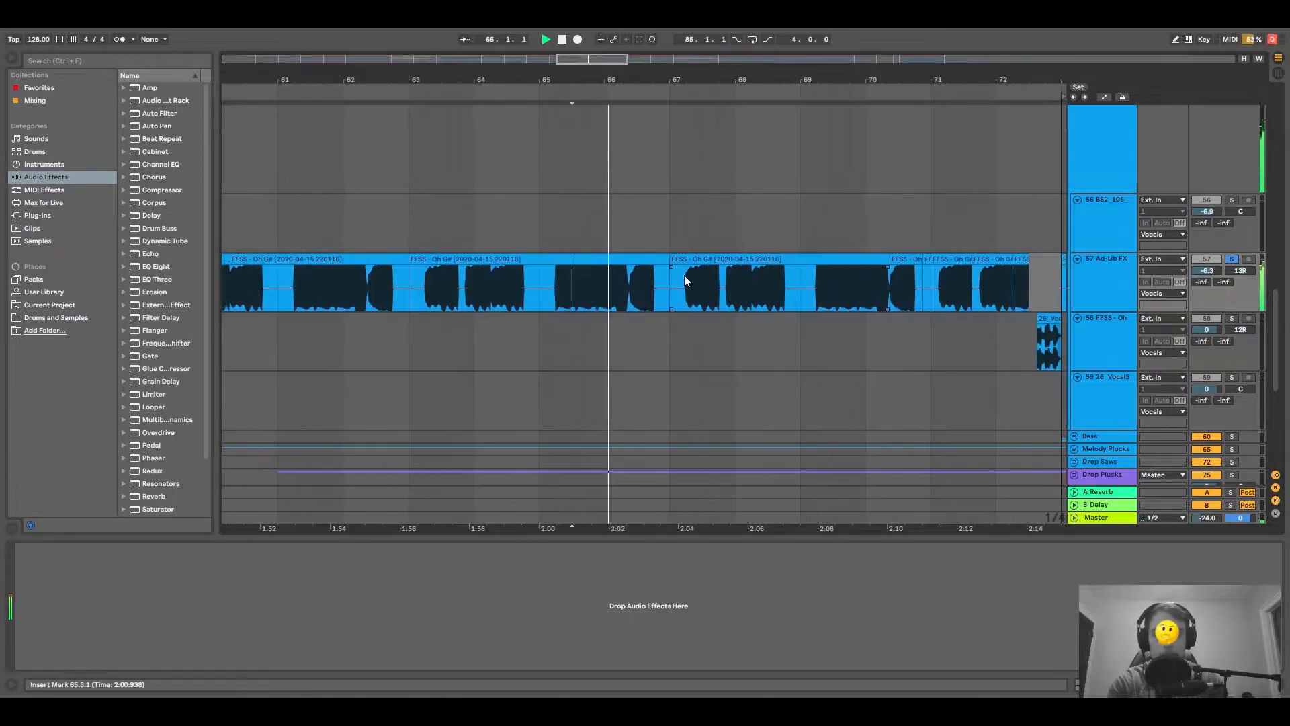
left_click(751, 295)
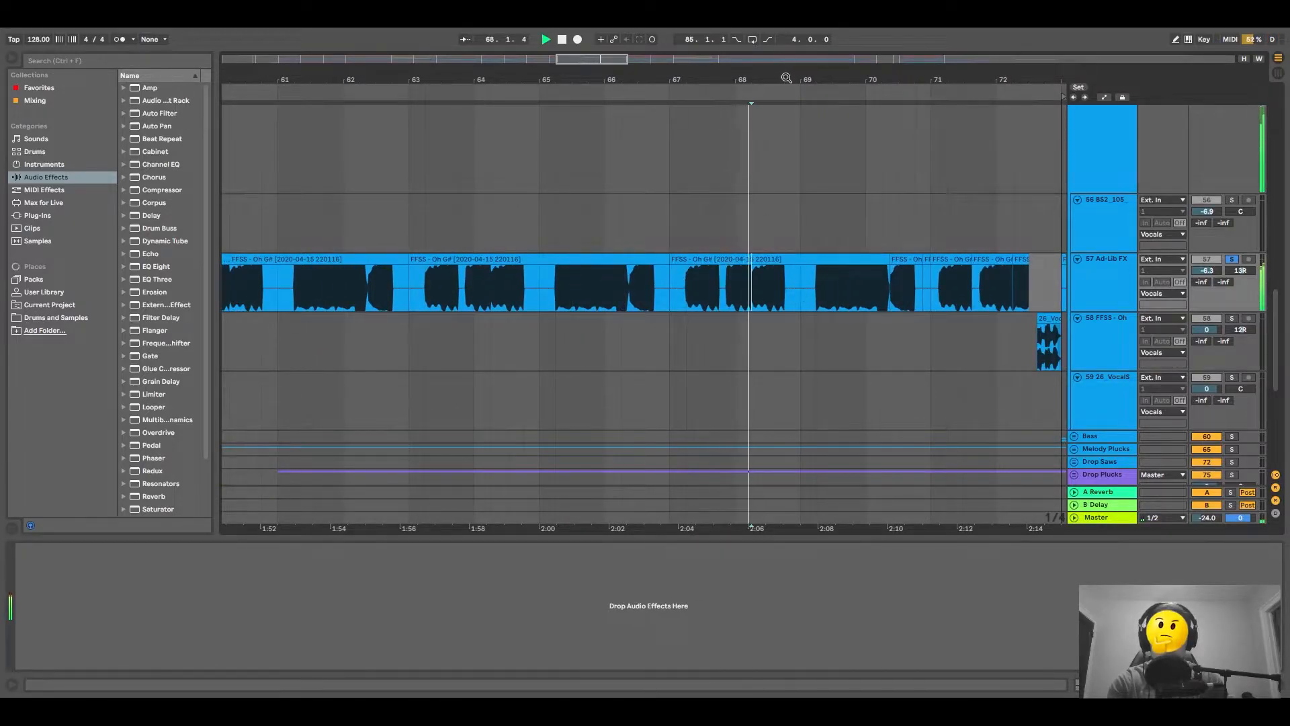
left_click_drag(786, 79, 668, 116)
left_click(677, 289)
scroll(674, 292, "up", 3)
scroll(667, 300, "down", 10)
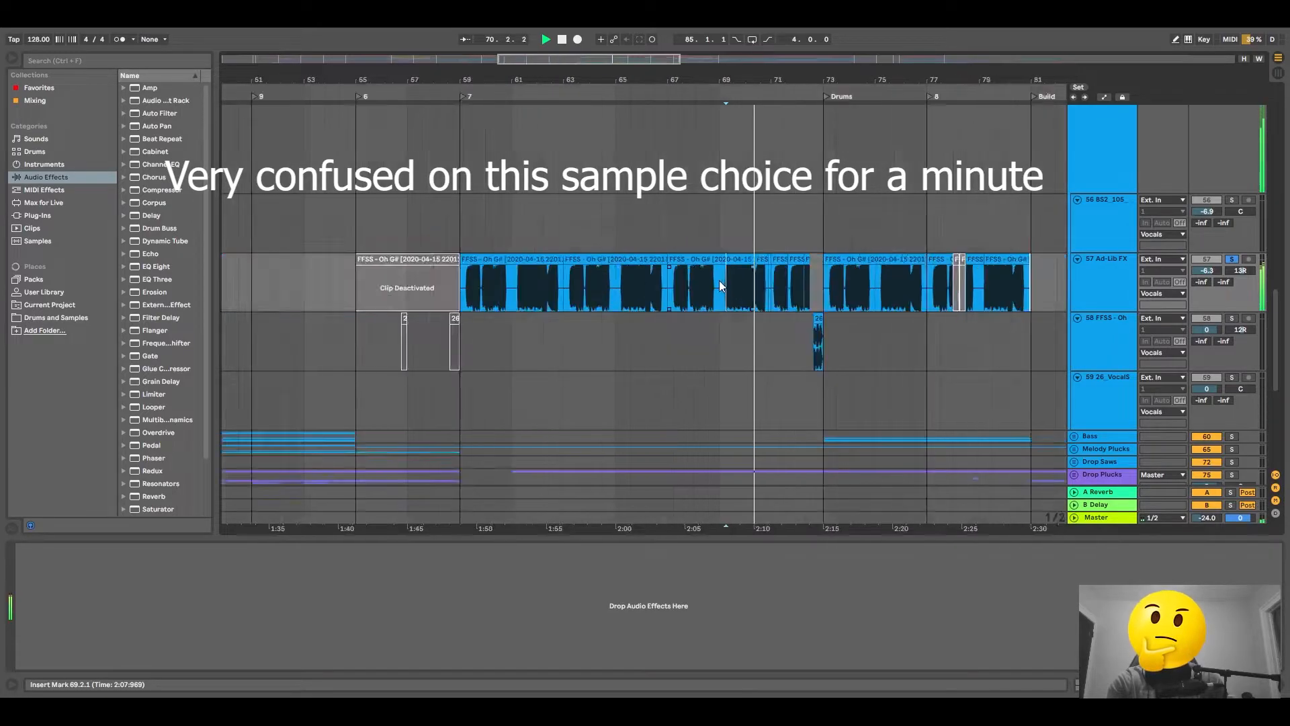
scroll(683, 284, "up", 10)
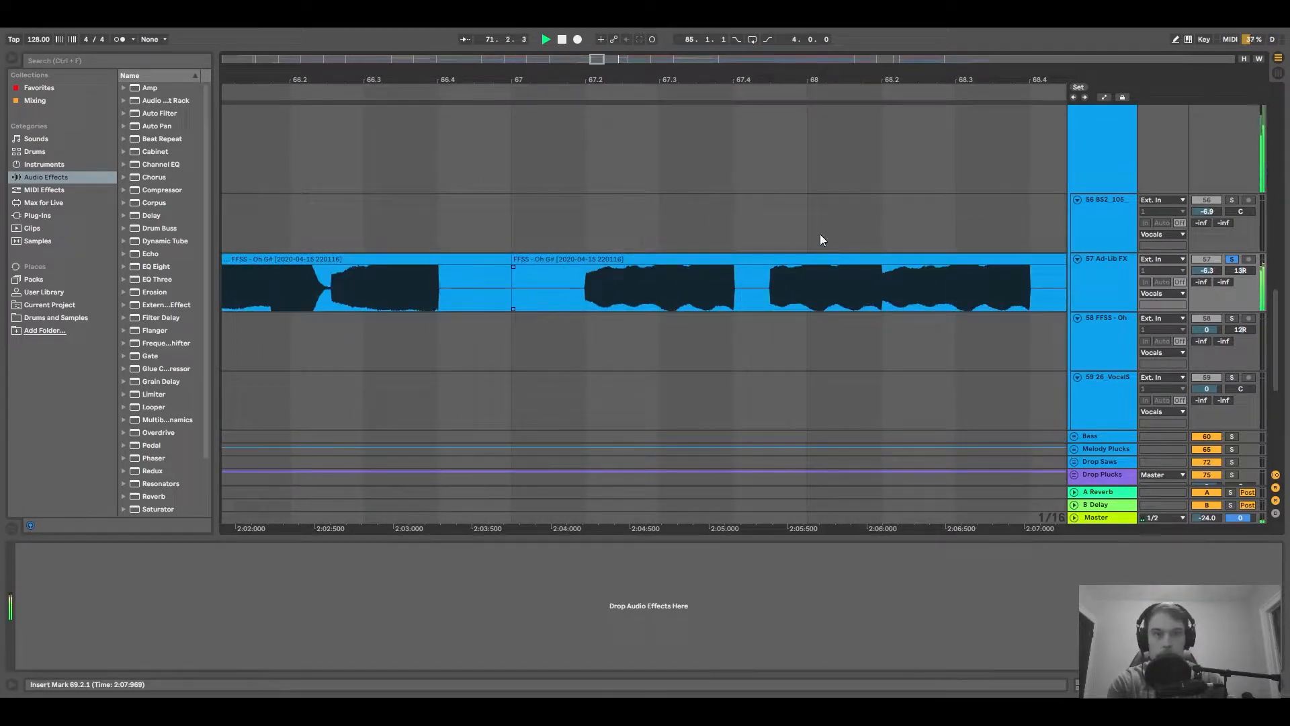
scroll(833, 272, "down", 12)
Open the FFSS - Oh G# clip at bar 67, display its clip transposition envelope and enlarge the clip view.
left_click(780, 285)
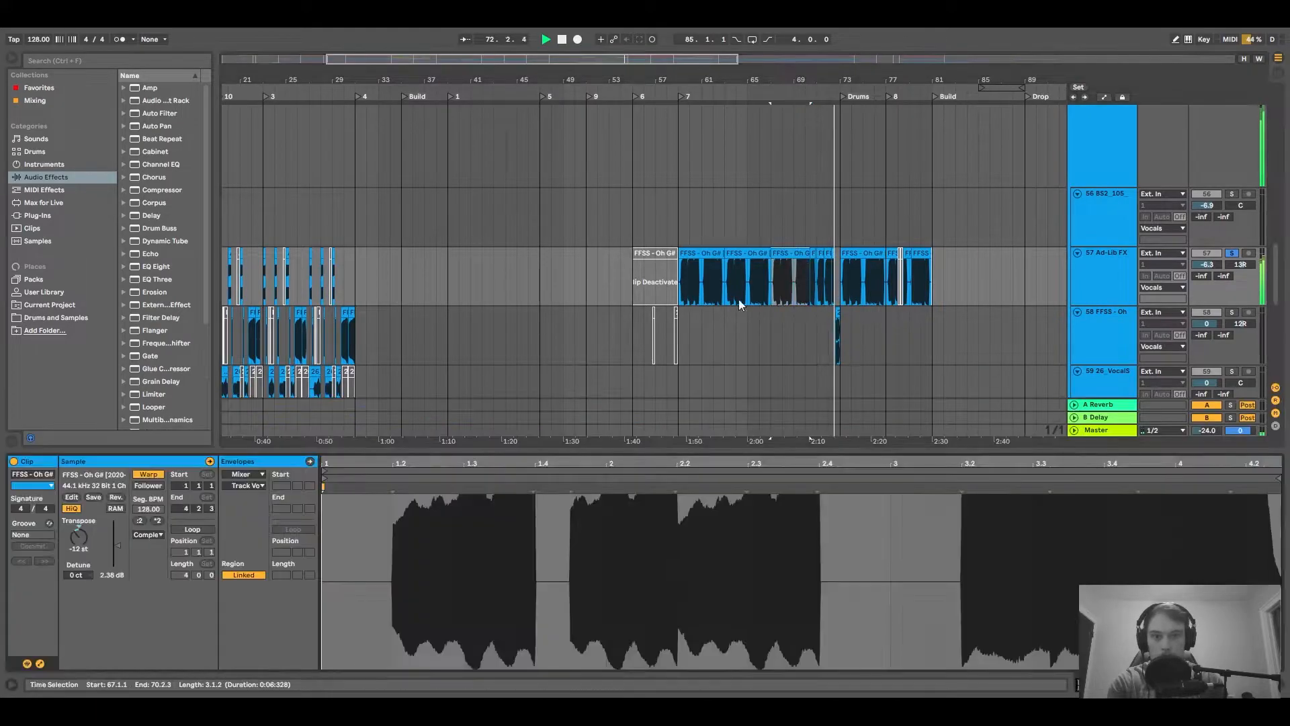
scroll(908, 153, "up", 6)
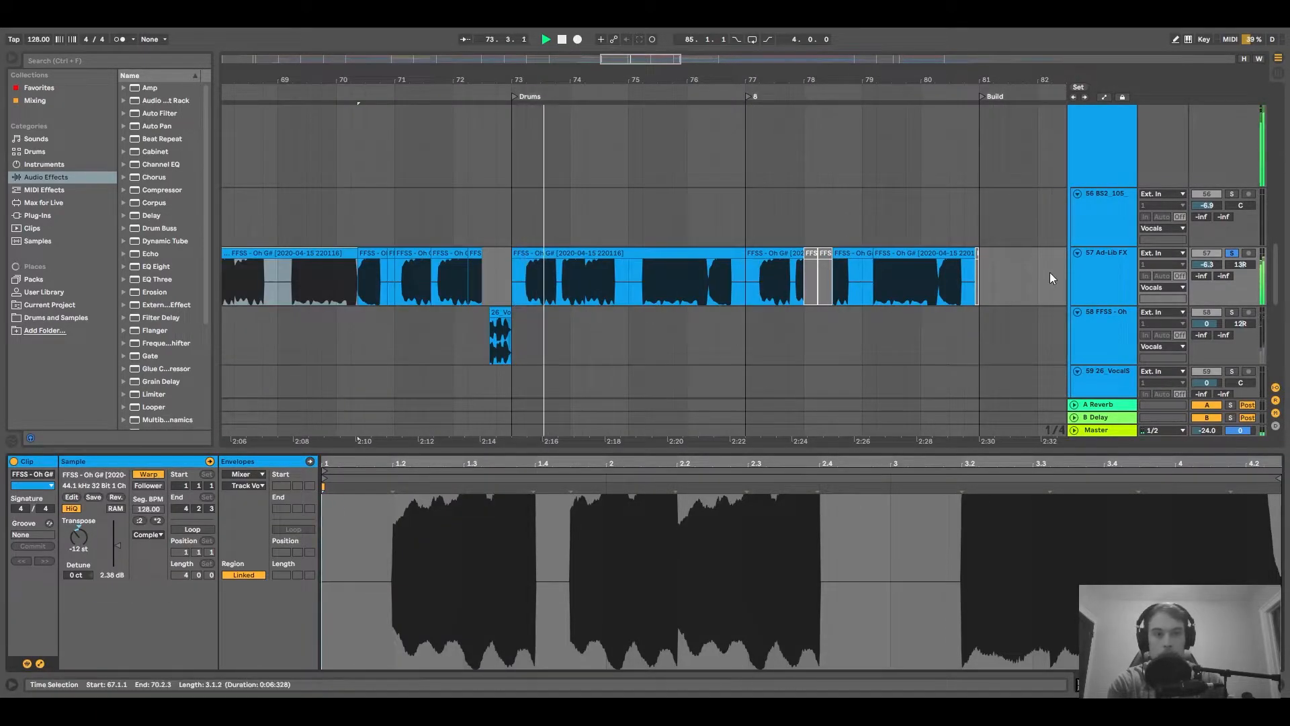
left_click(262, 474)
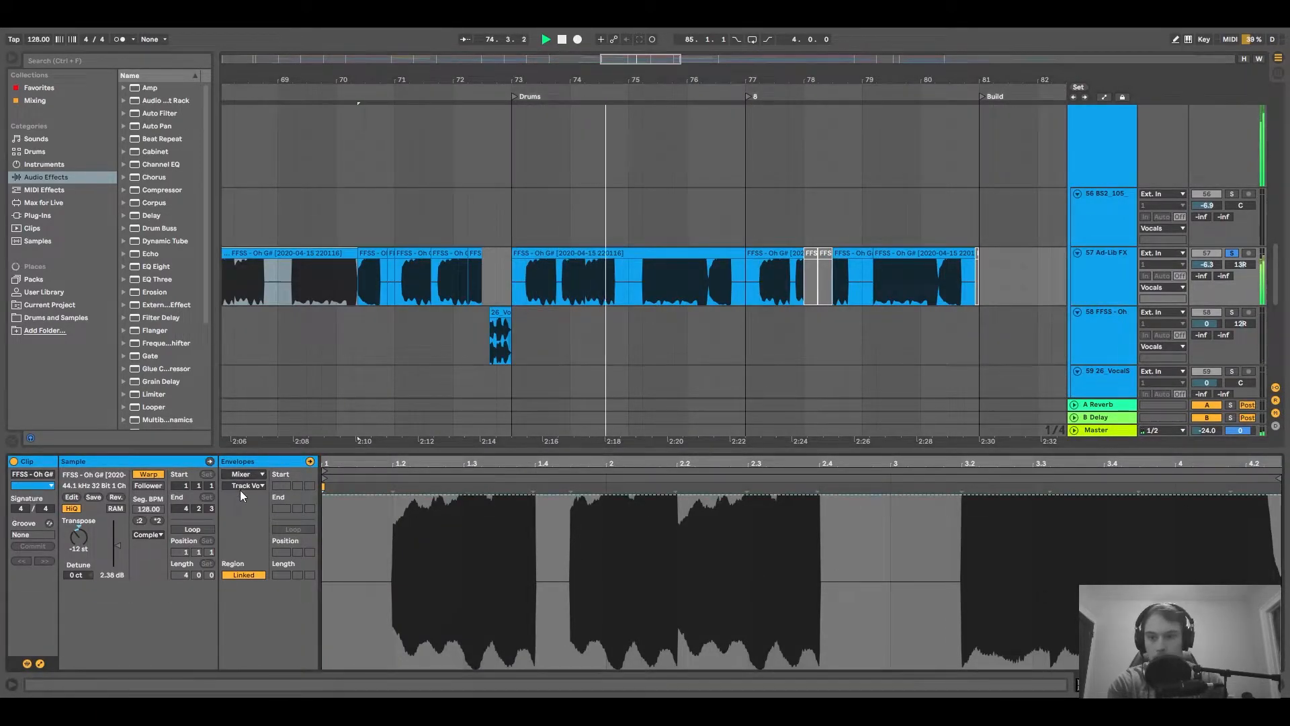
left_click(259, 513)
left_click_drag(549, 450, 549, 163)
scroll(569, 385, "down", 2)
scroll(607, 385, "up", 1)
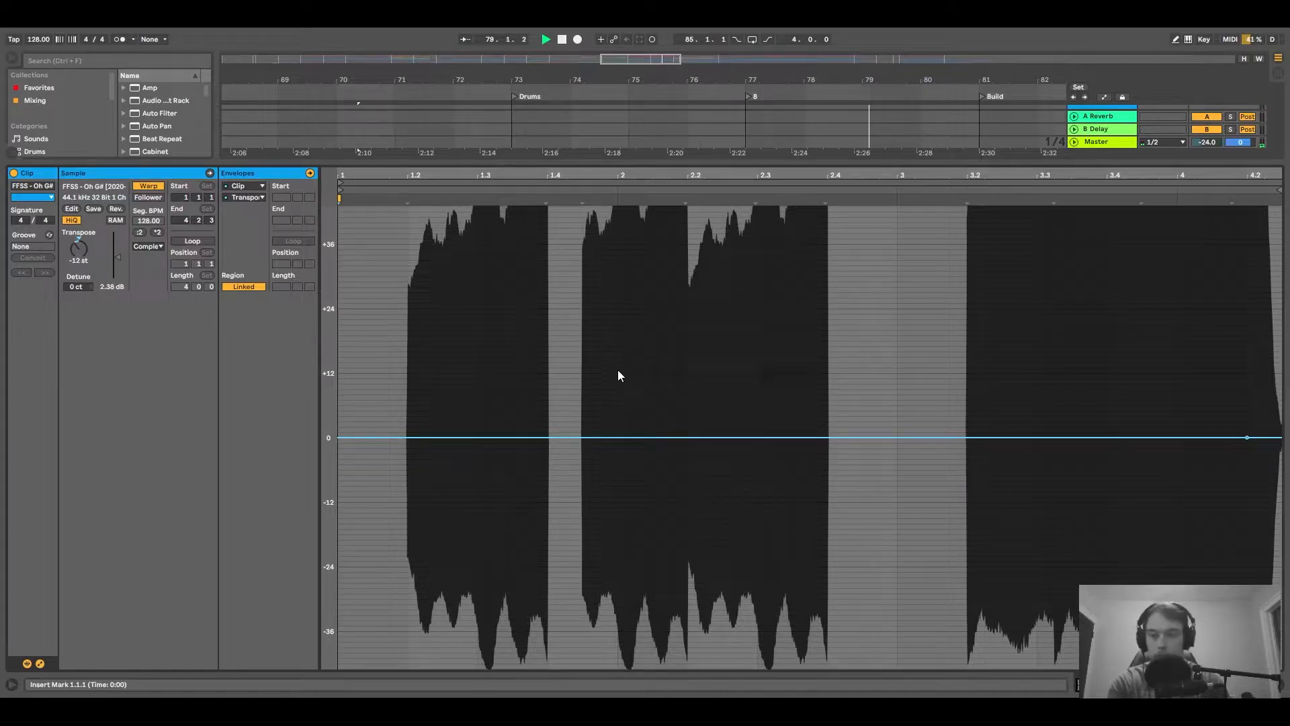
scroll(619, 376, "down", 1)
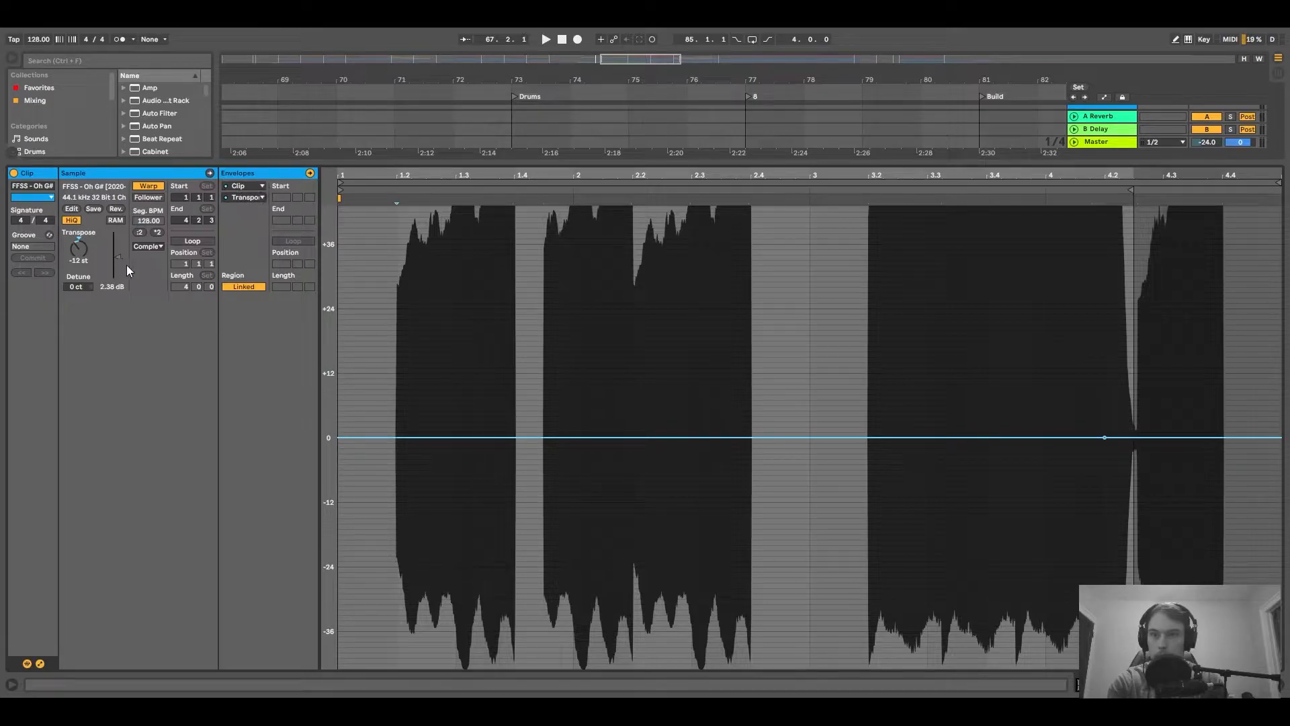
Add transposition breakpoints over the clip's first vocal chop, try a +19 st peak during playback and undo the peak.
left_click(340, 418)
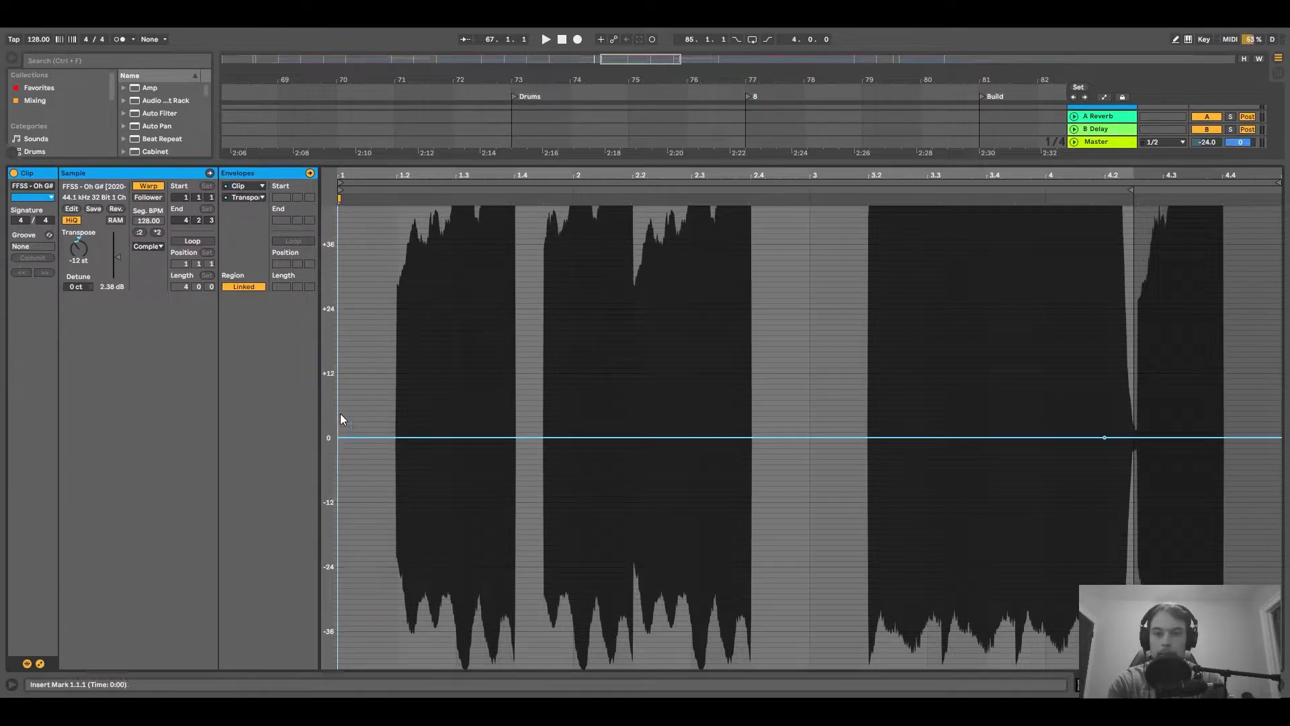
left_click(395, 437)
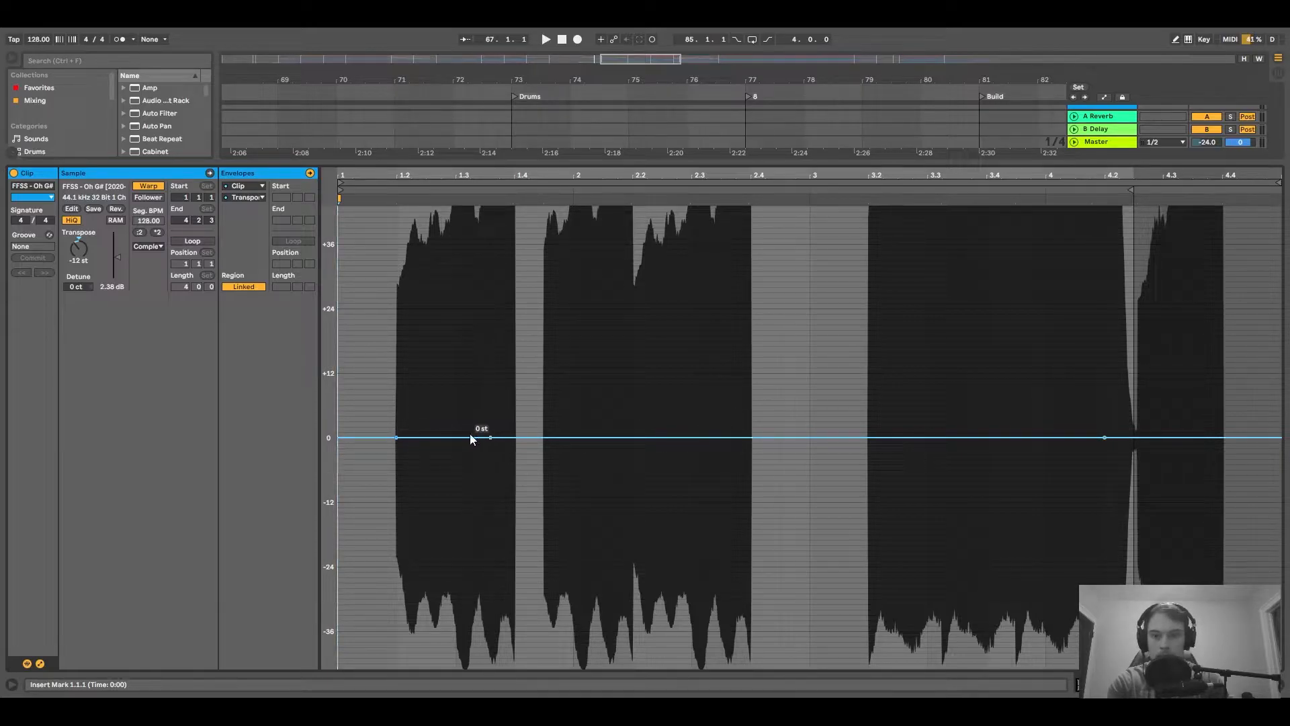
left_click_drag(470, 383, 472, 336)
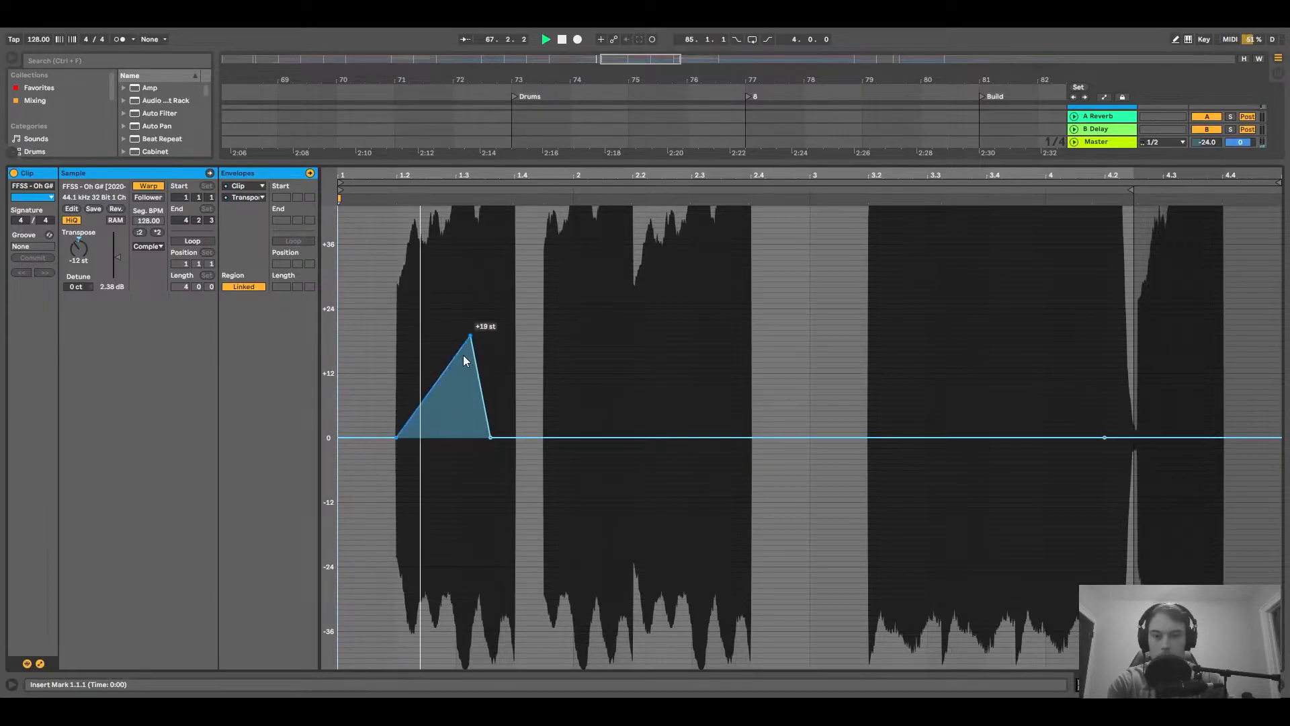
key("space")
key("ctrl+z")
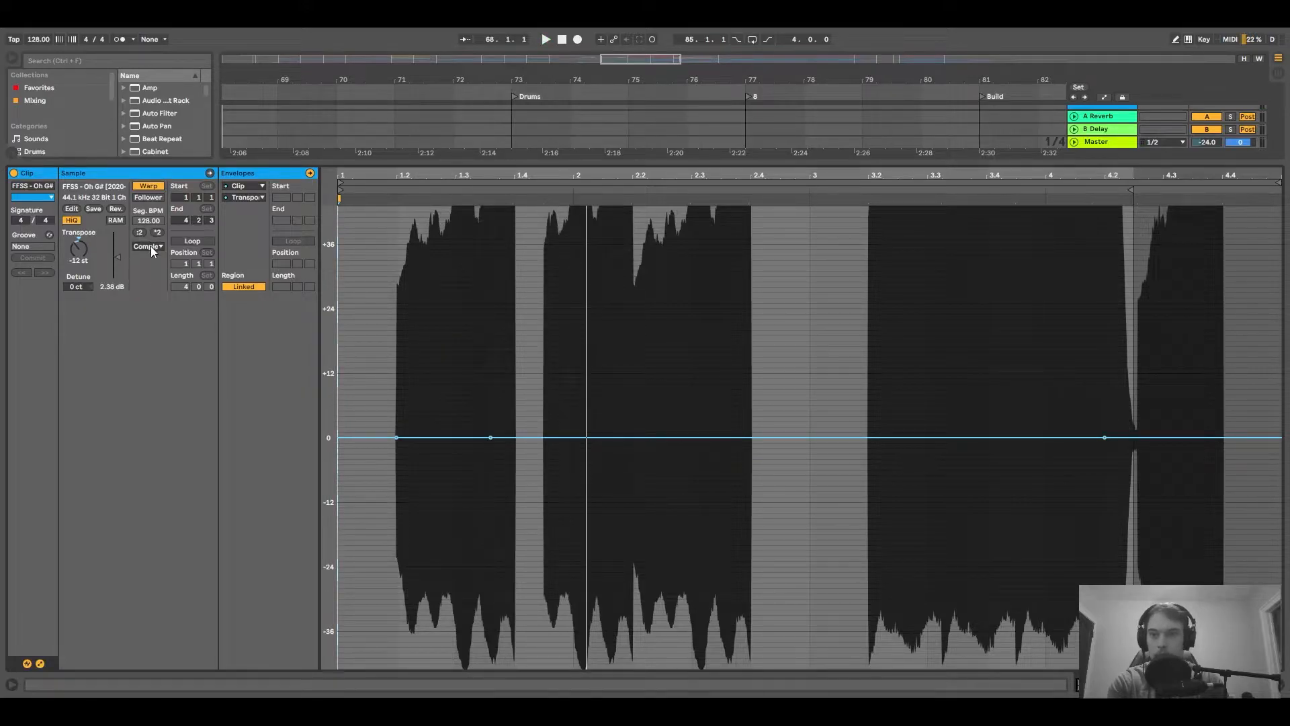
Try lowering the transposition envelope below zero near the end of the first vocal chop during playback, and undo it.
key("space")
left_click_drag(486, 437, 485, 495)
key("space")
key("ctrl+z")
key("ctrl+z")
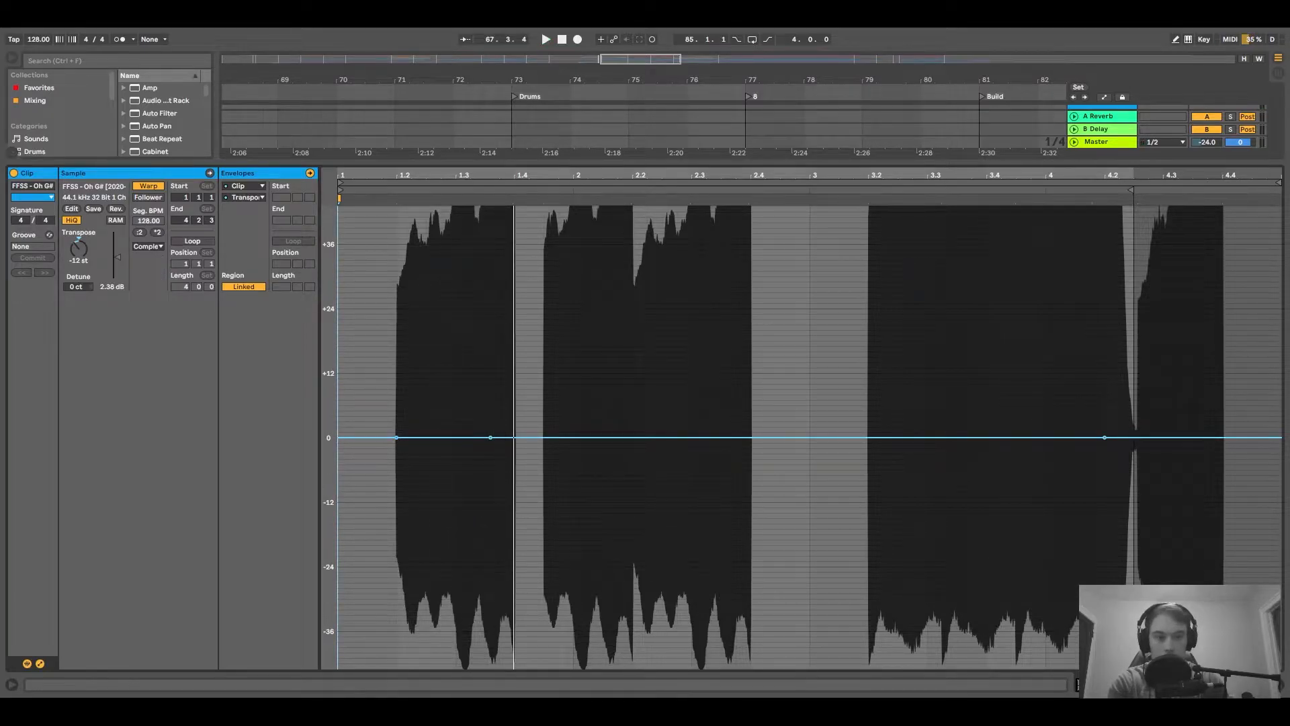
Return to the Ad-Lib FX track's device view and examine its clips between bars 55 and 81.
key("shift+Tab")
left_click_drag(578, 83, 819, 54)
scroll(739, 229, "up", 1)
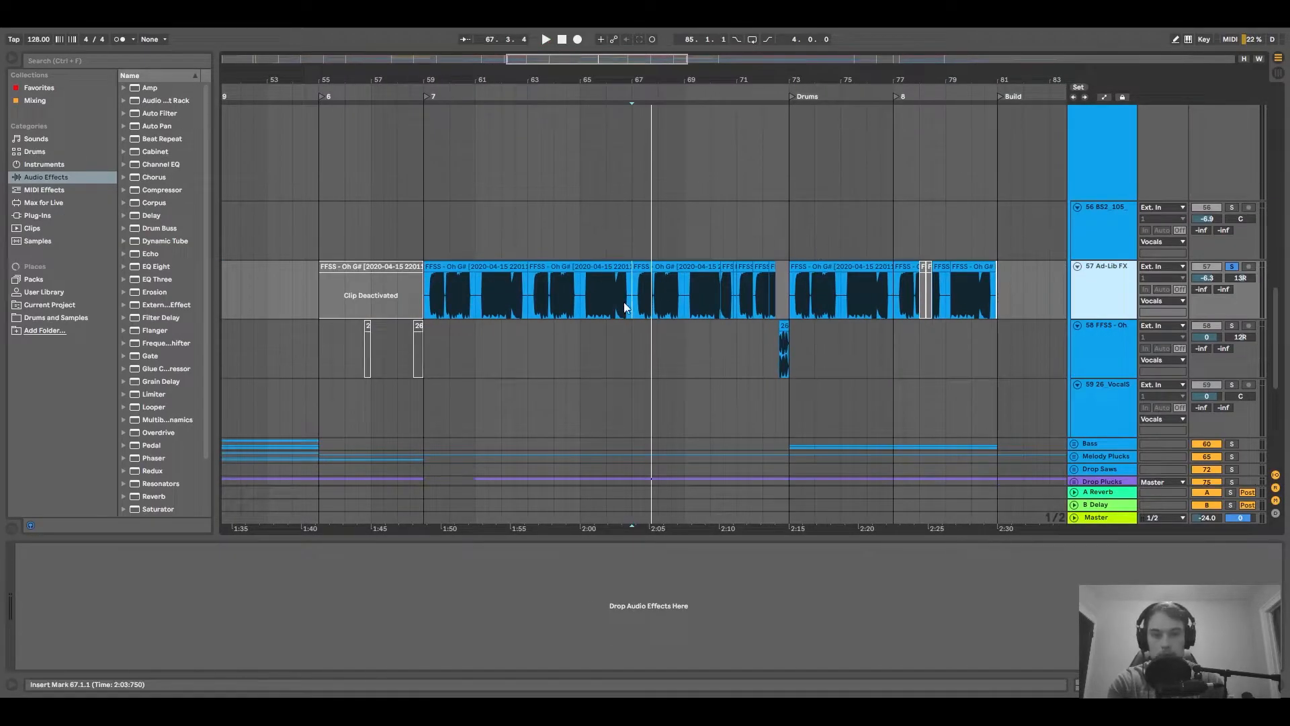
scroll(587, 283, "up", 2)
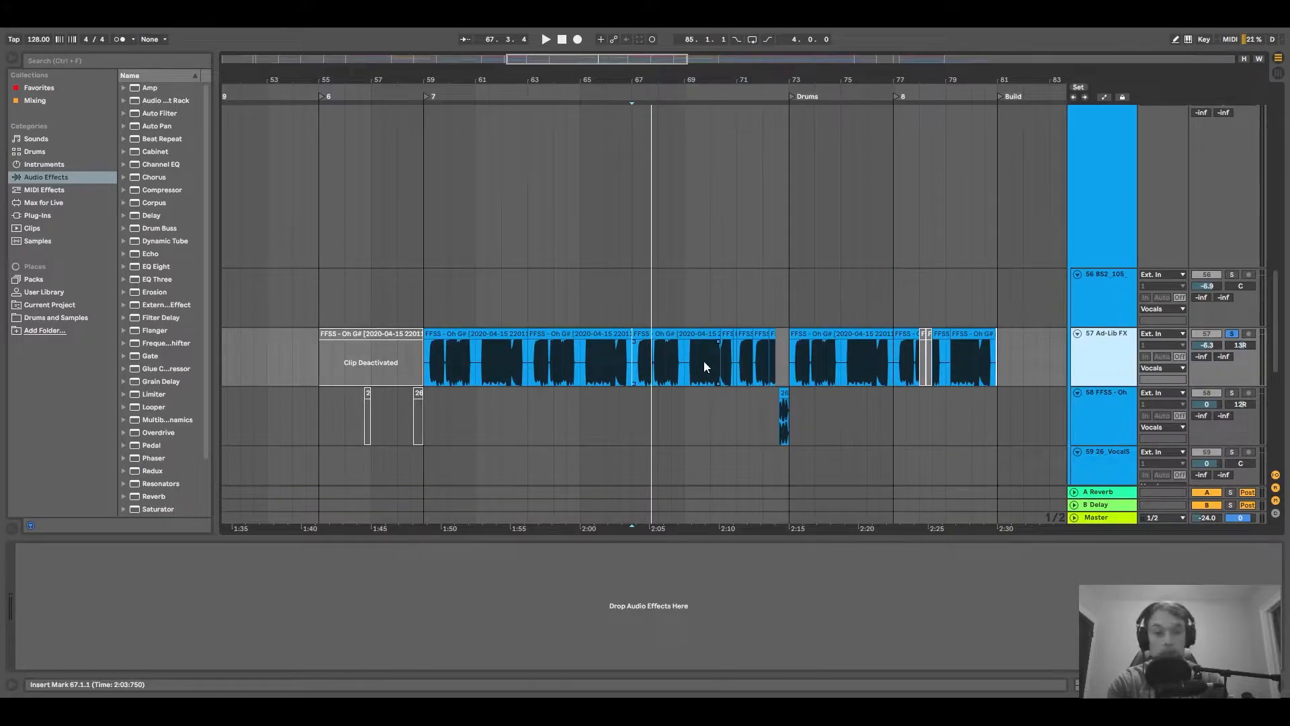
scroll(754, 285, "up", 1)
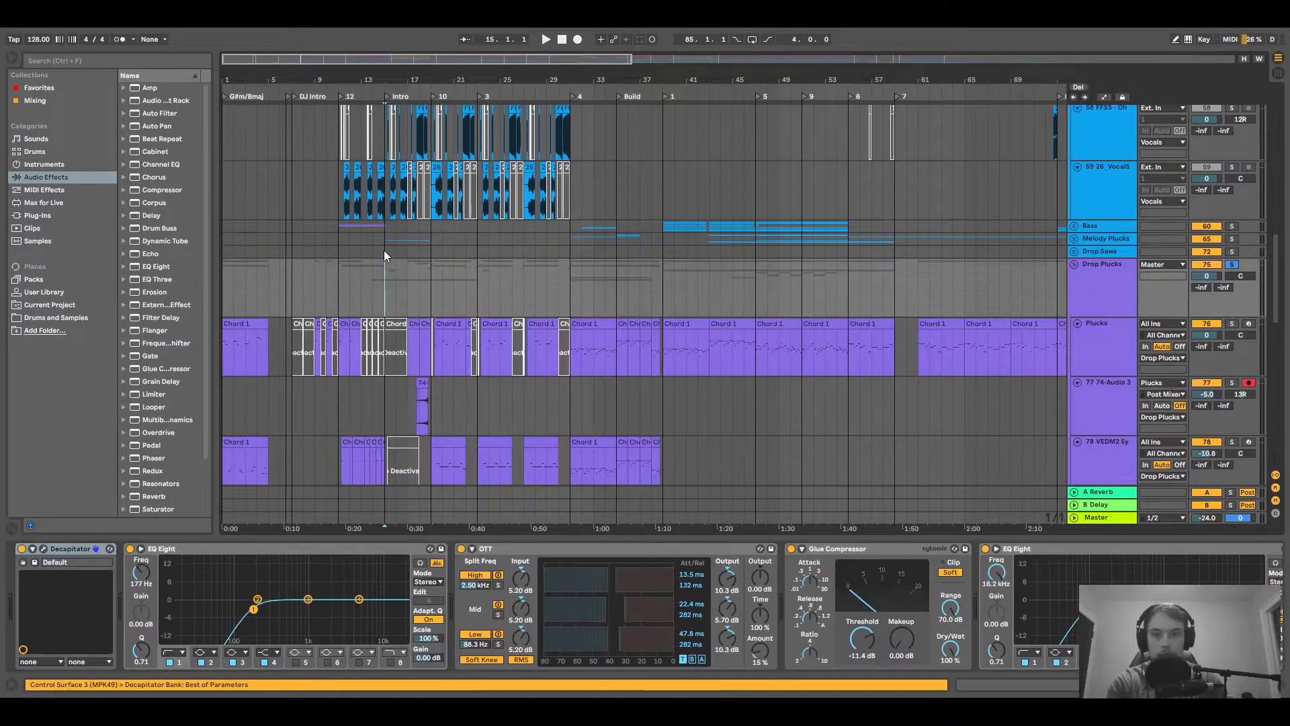
Set the playback start at bar 14, select the Drop Plucks group and examine its clips across bars 12 to 32.
left_click(384, 250)
left_click(376, 297)
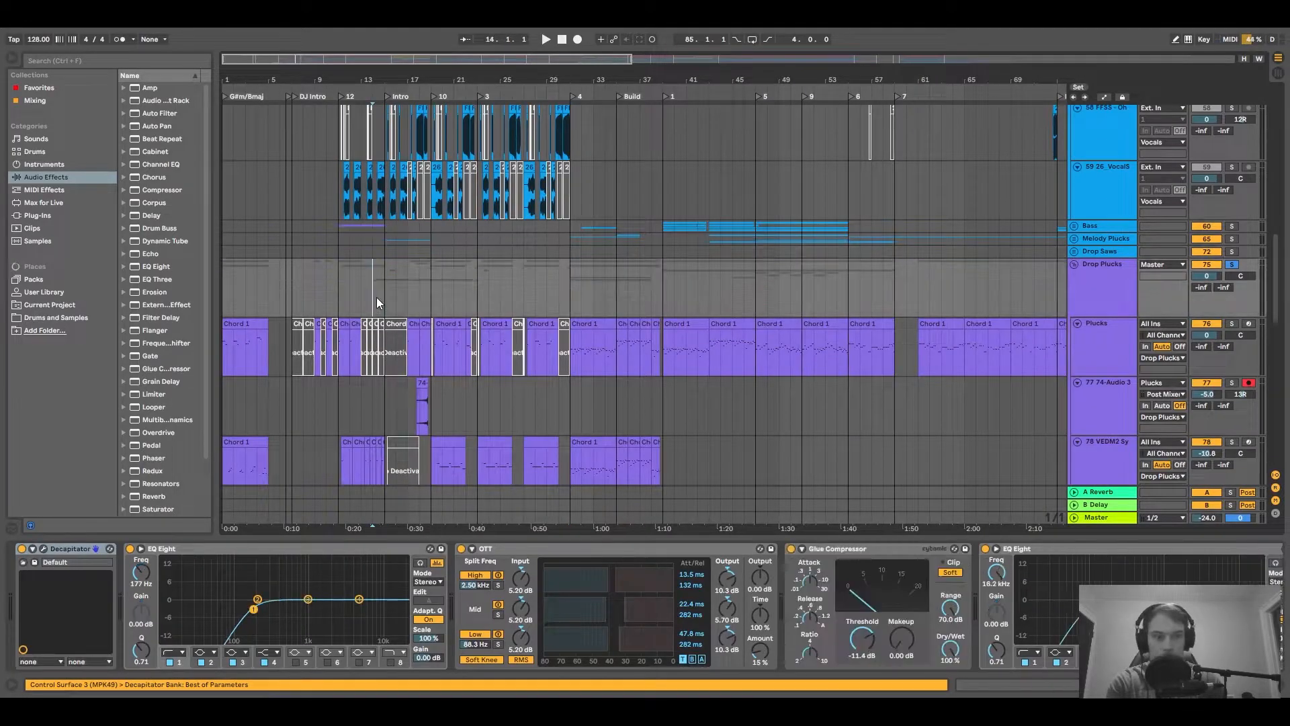
left_click(1124, 293)
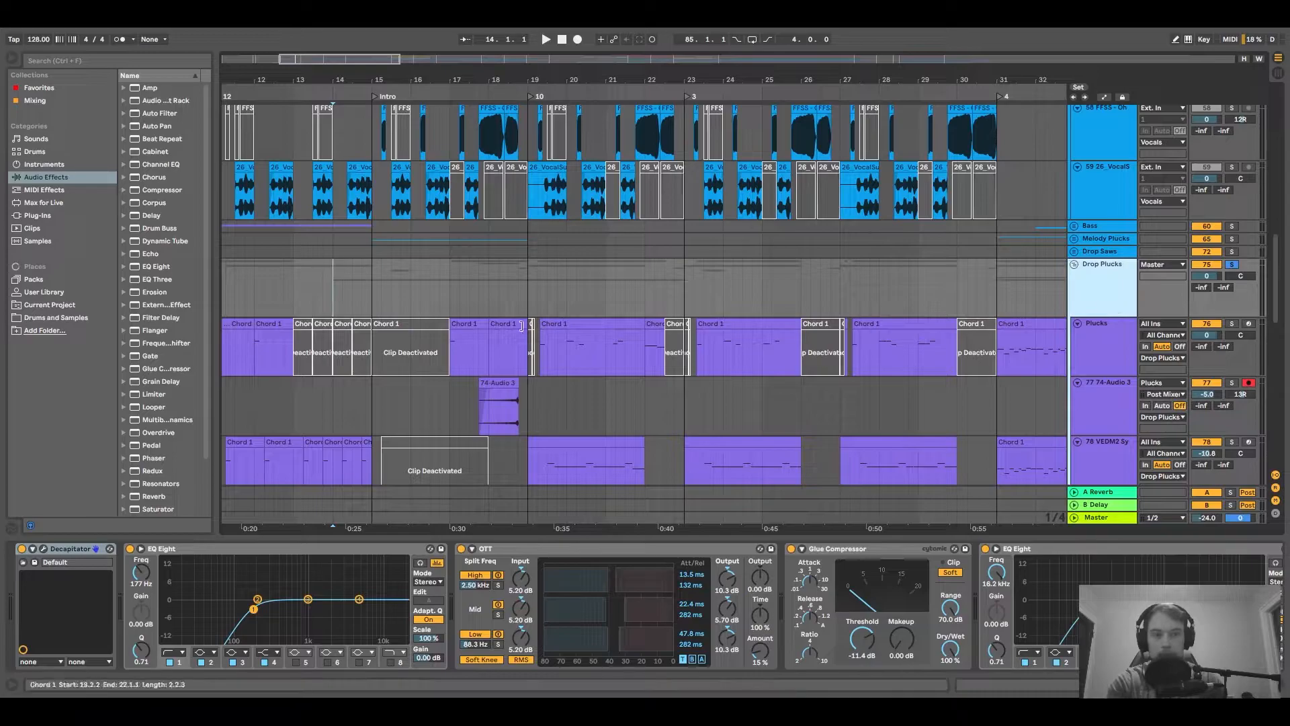
scroll(522, 207, "down", 3)
scroll(455, 218, "up", 5)
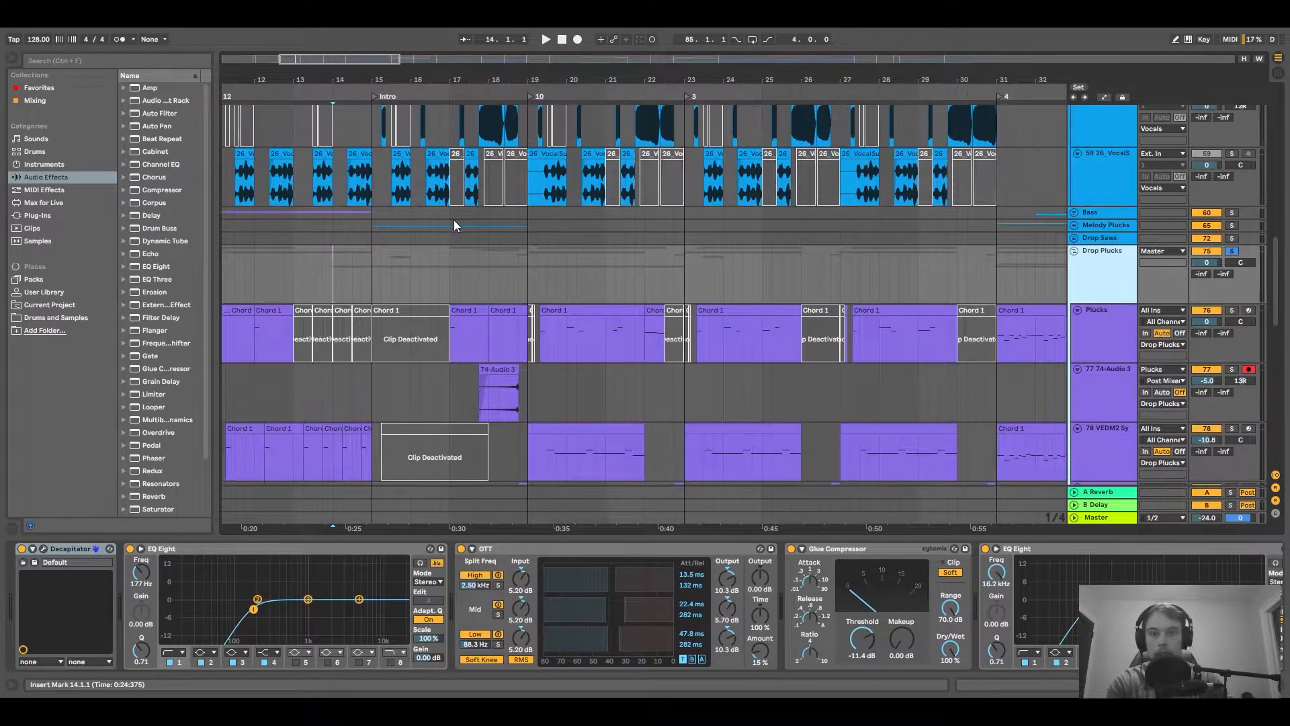
Play the arrangement from bar 15 and look over the tracks inside the Drop Plucks group.
left_click(400, 396)
key("space")
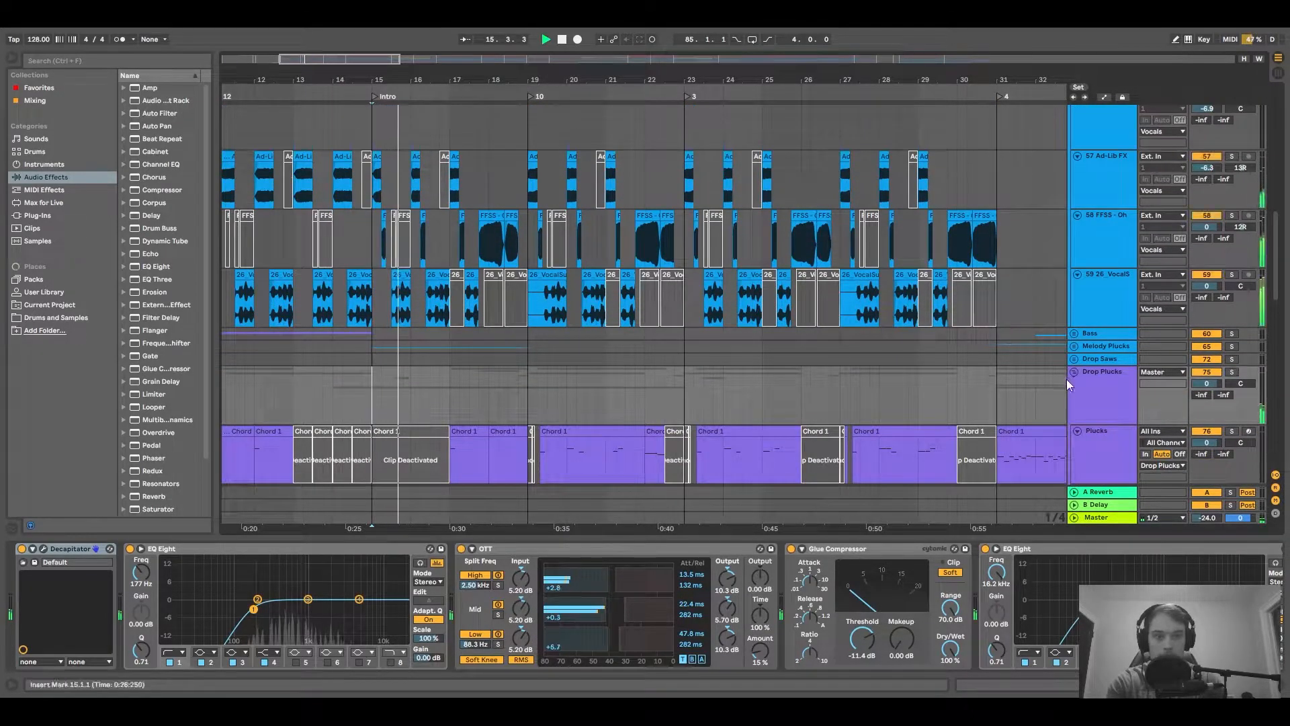
scroll(660, 365, "down", 3)
scroll(437, 303, "down", 1)
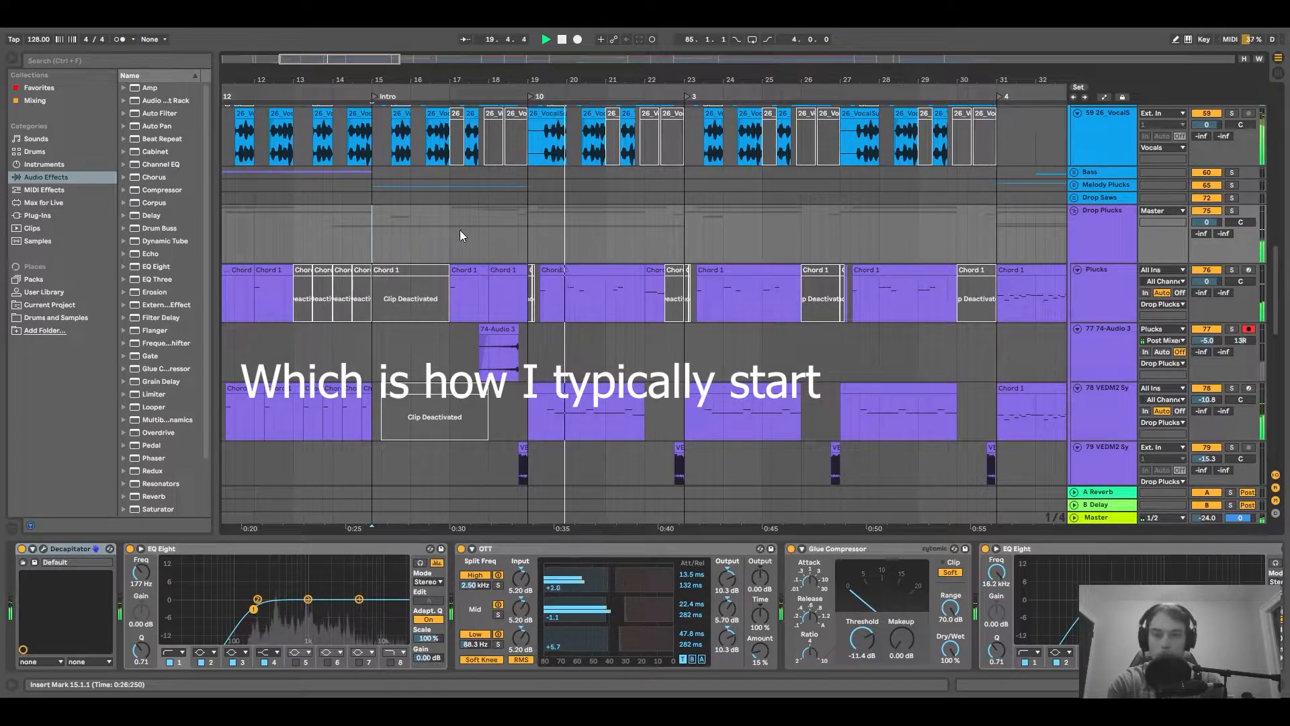
Examine the MIDI notes of the first Plucks track's clip starting at bar 19 and return to the arrangement.
scroll(547, 253, "down", 1)
double_click(546, 253)
scroll(464, 343, "down", 1)
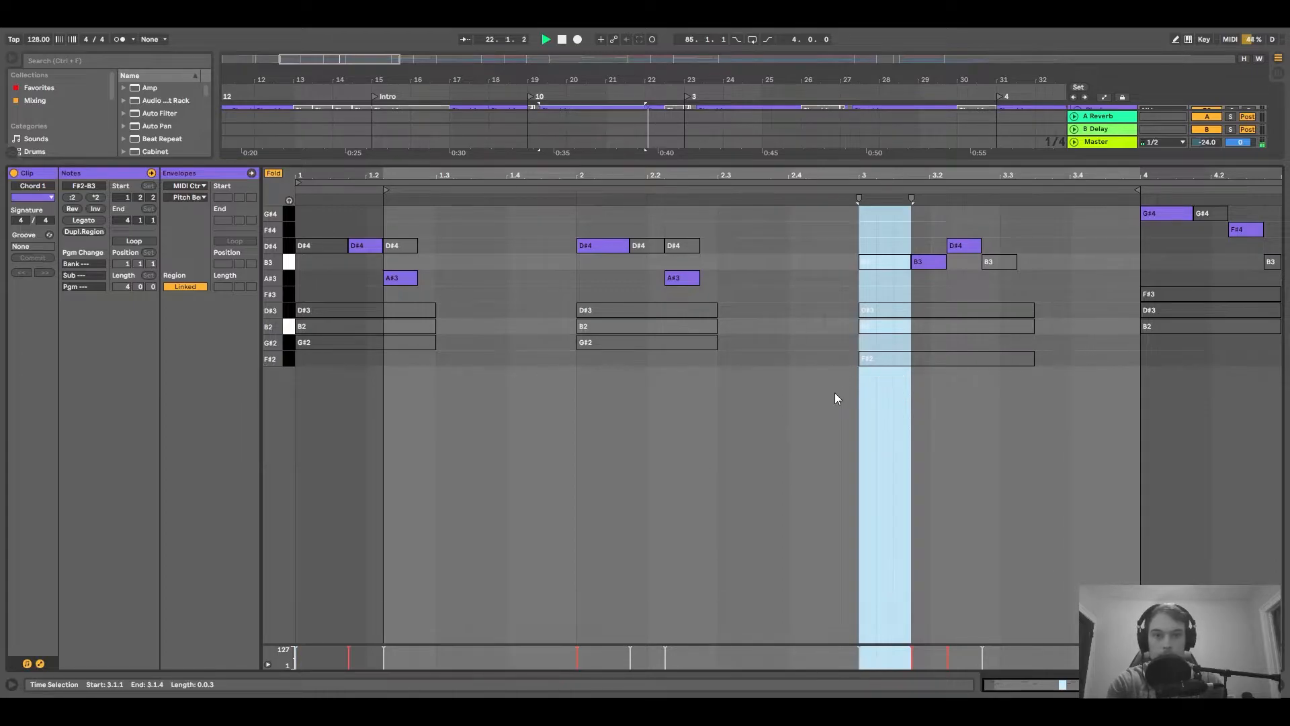
key("shift+Tab")
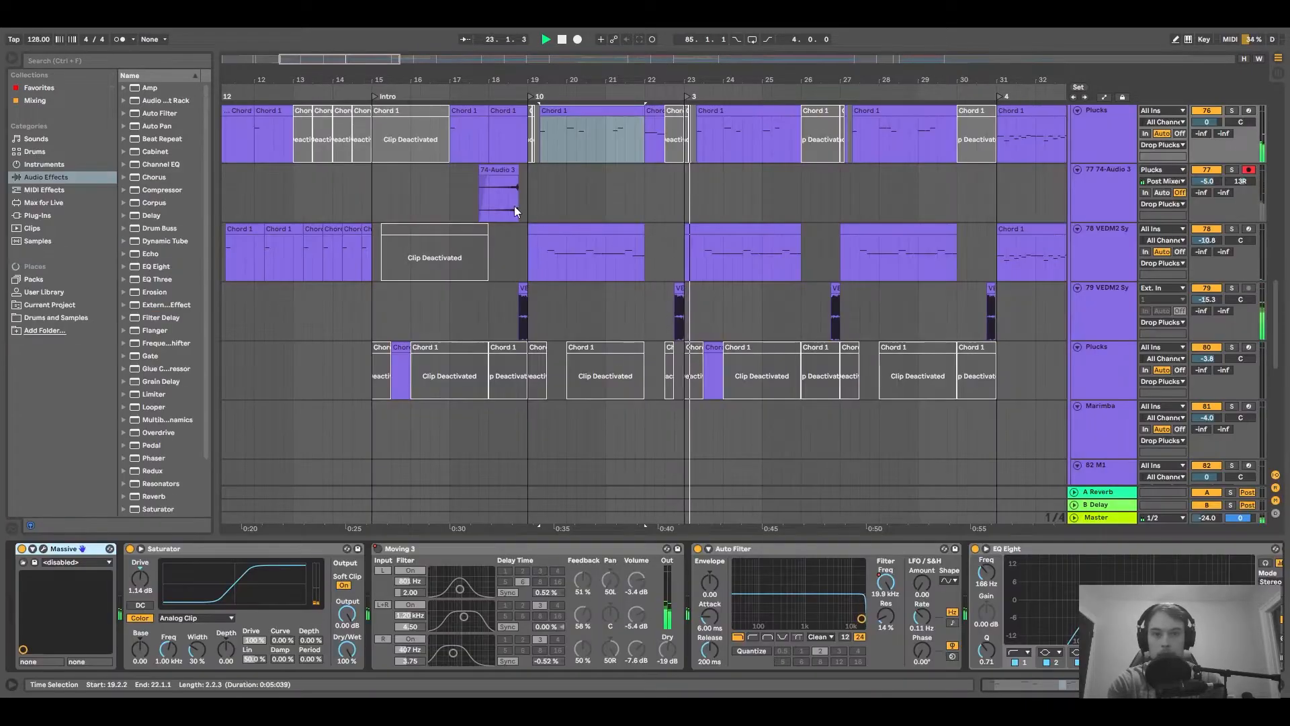
Examine the notes and device chain of the VEDM2 Synth track's clip at bar 19 during playback.
double_click(562, 233)
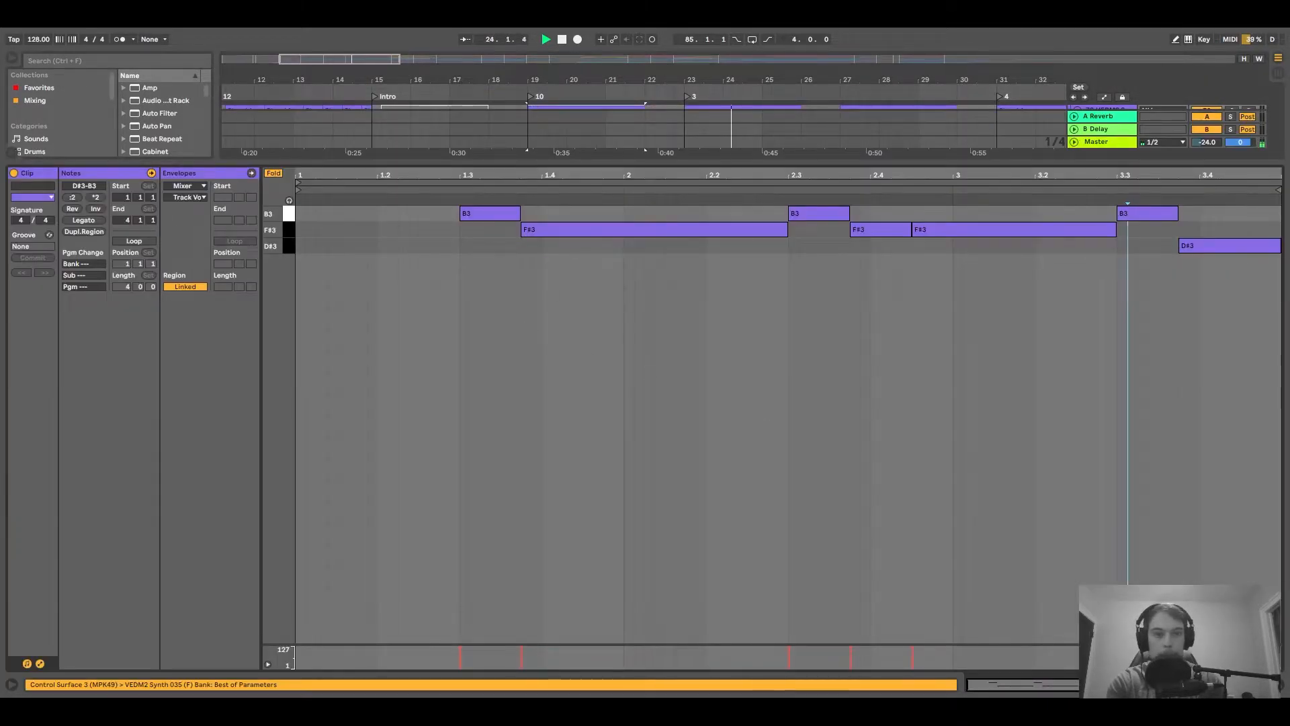
key("shift+Tab")
scroll(907, 309, "up", 5)
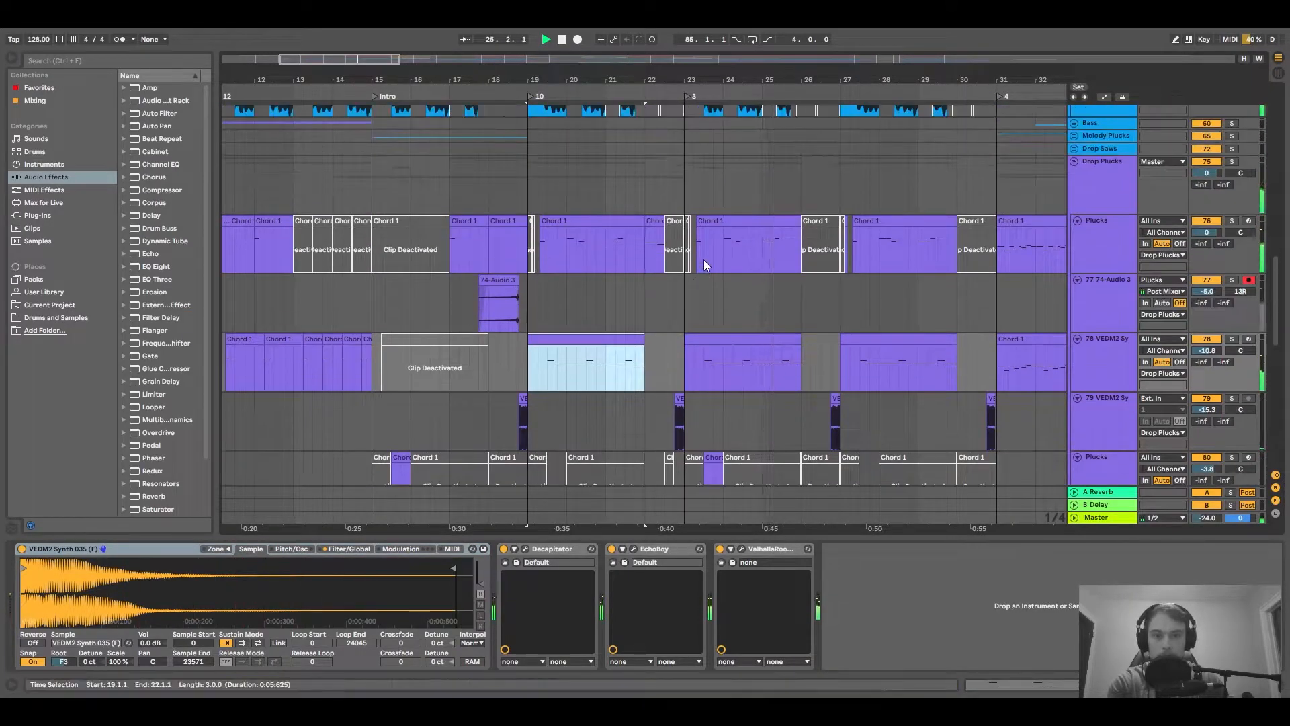
scroll(704, 261, "down", 2)
Inspect the first Plucks track's clip at bar 23 and the notes of its clip at bar 27.
left_click(638, 221)
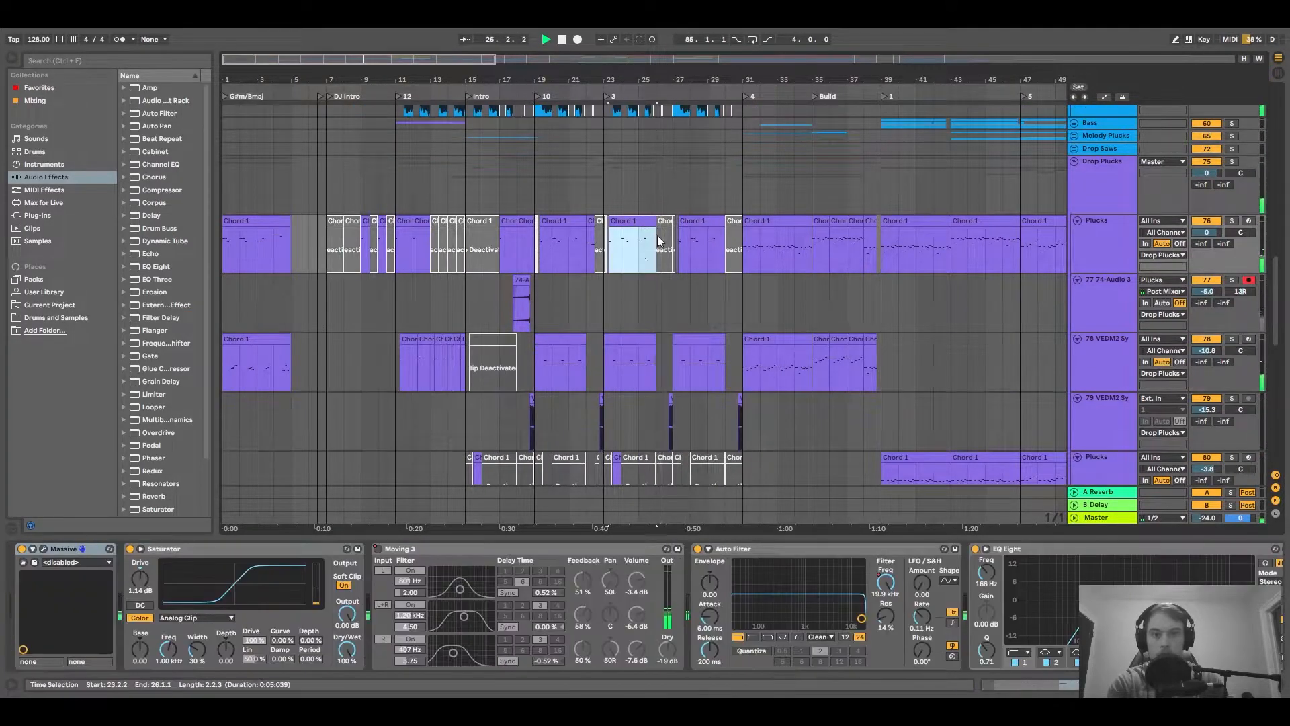
scroll(578, 244, "up", 3)
scroll(497, 249, "down", 2)
double_click(699, 234)
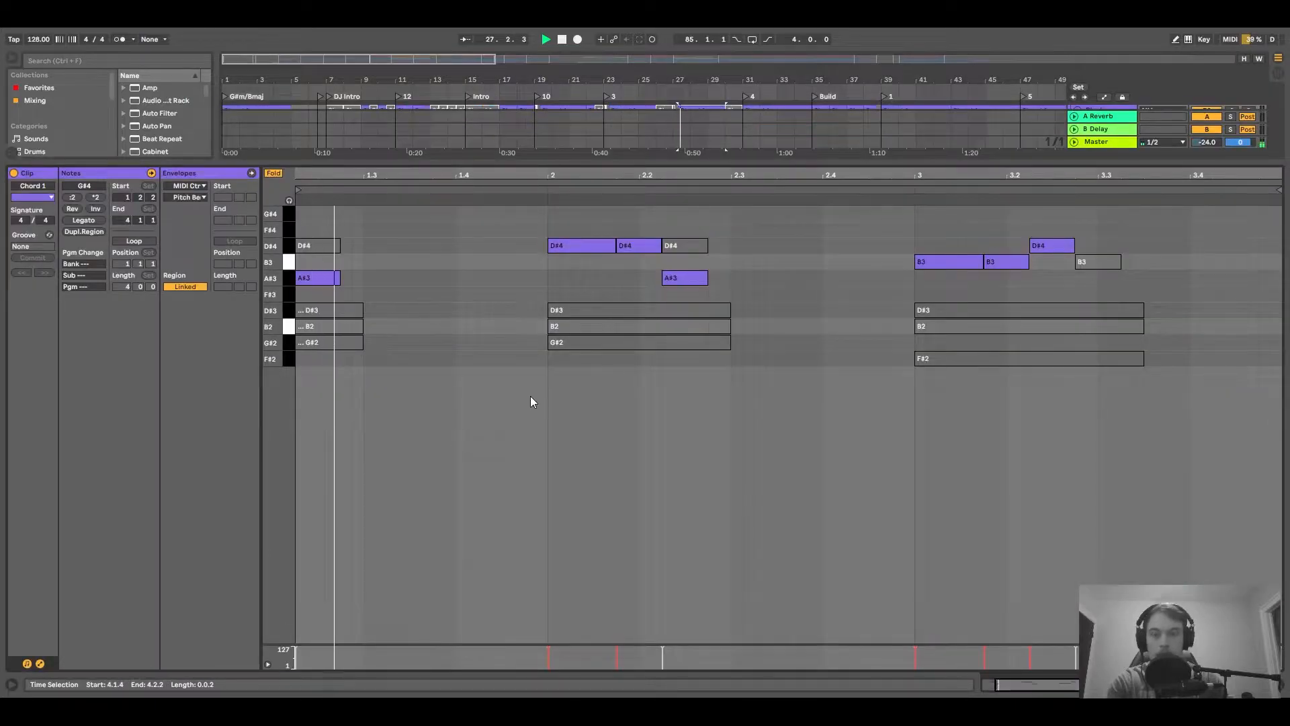
scroll(531, 396, "down", 2)
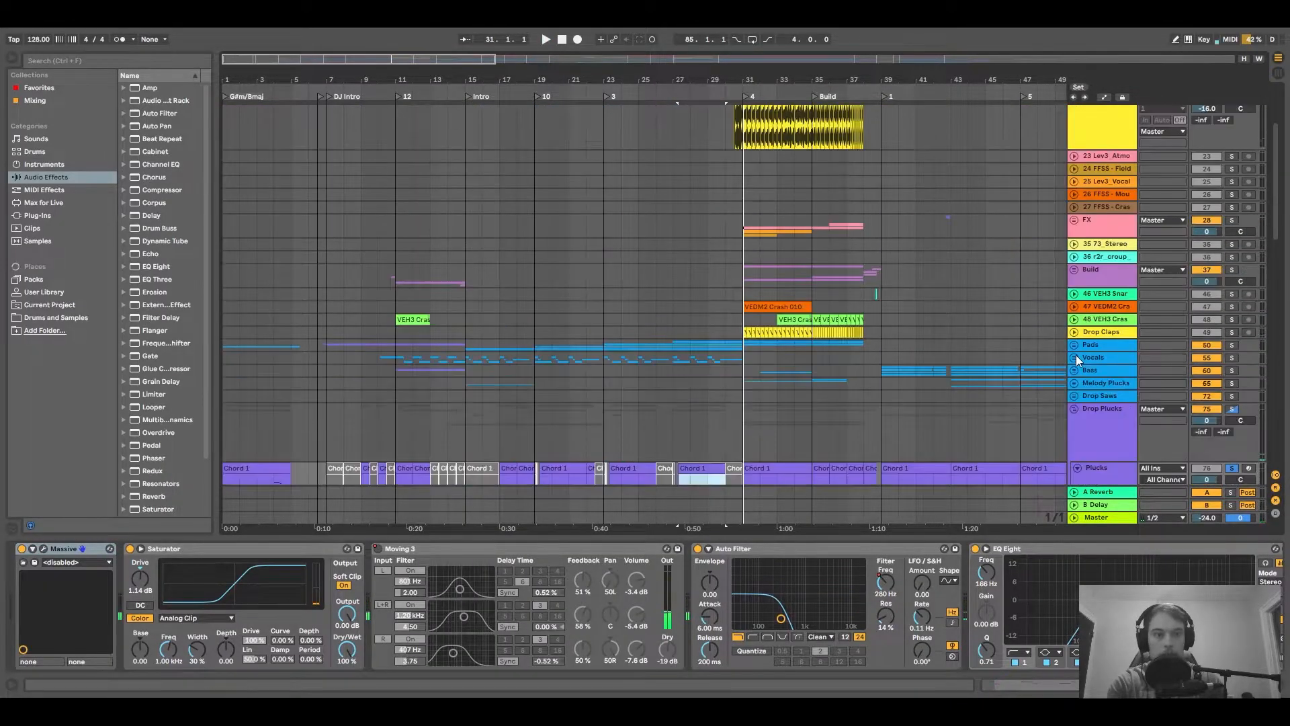
Solo the Pads group and loop playback over bars 23 to 27.
left_click(1102, 342)
left_click(1232, 348)
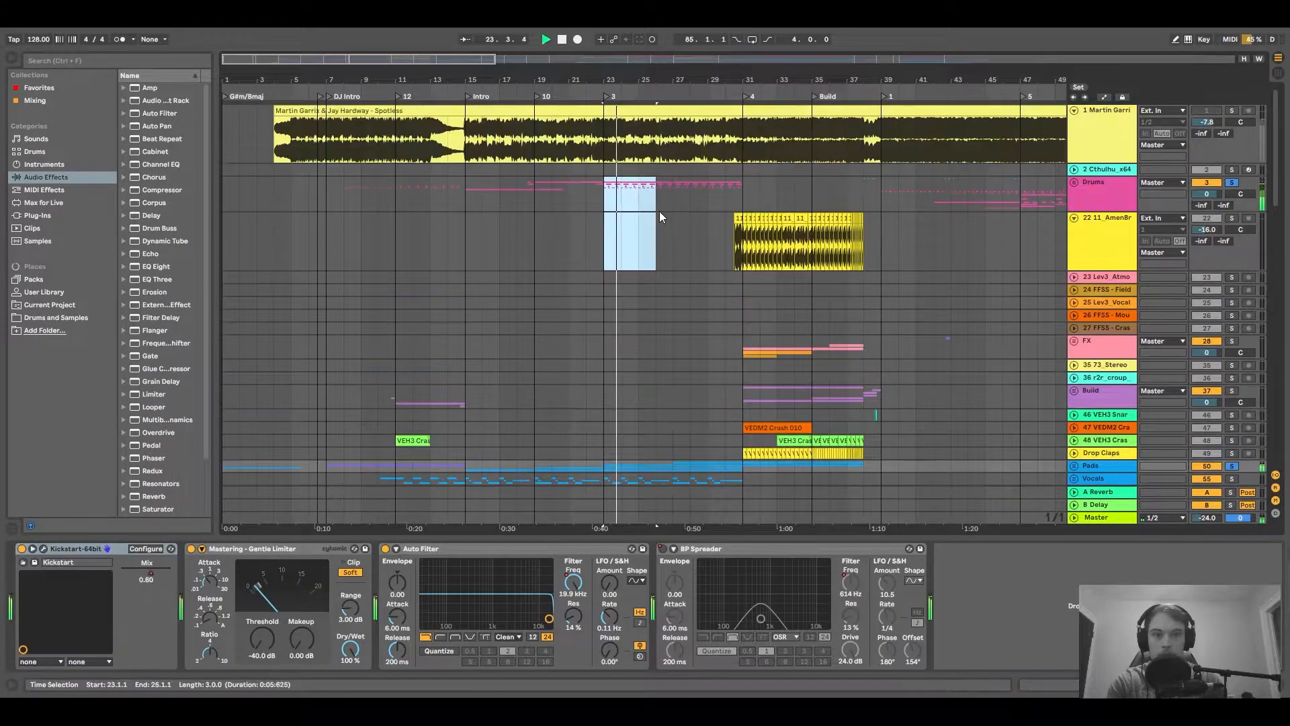
left_click_drag(659, 211, 665, 196)
scroll(663, 195, "up", 5)
key("ctrl+l")
Examine the first Plucks track and its clip at bar 23 while the loop plays.
scroll(663, 195, "down", 3)
scroll(660, 204, "down", 5)
scroll(660, 239, "down", 5)
left_click(1083, 328)
scroll(473, 319, "up", 1)
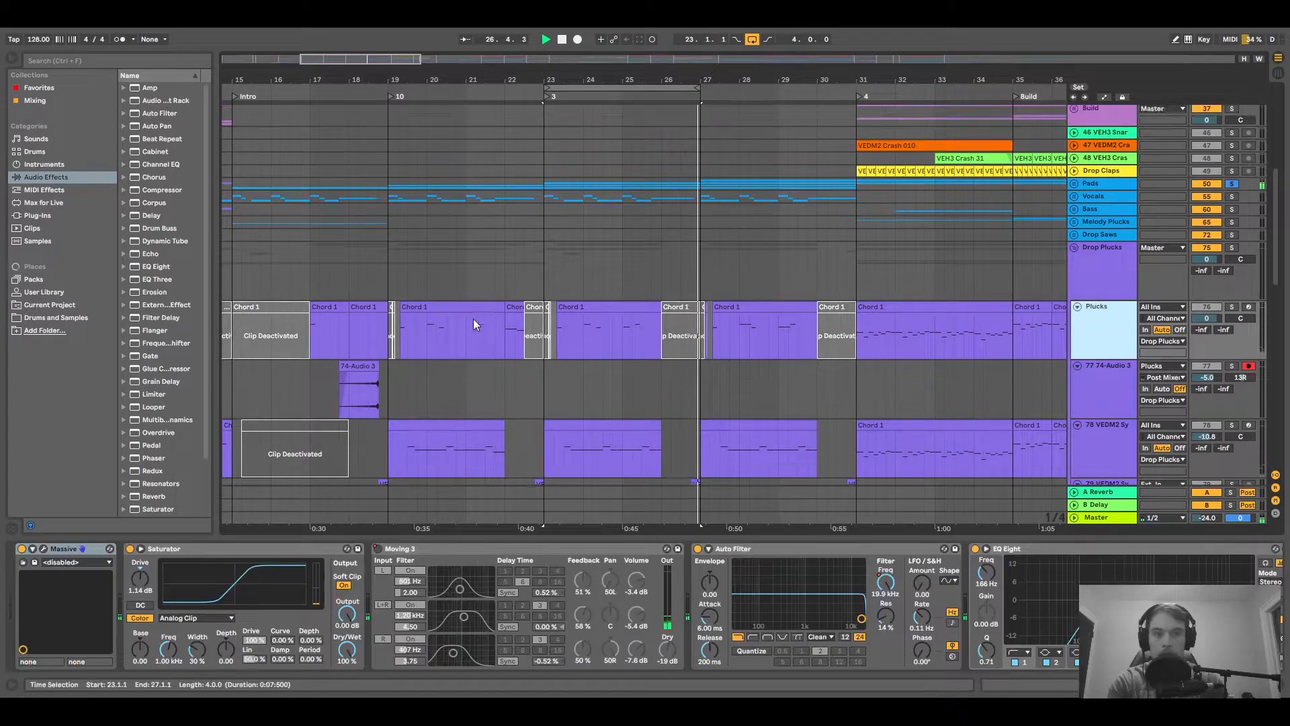
scroll(570, 311, "up", 6)
scroll(699, 282, "down", 4)
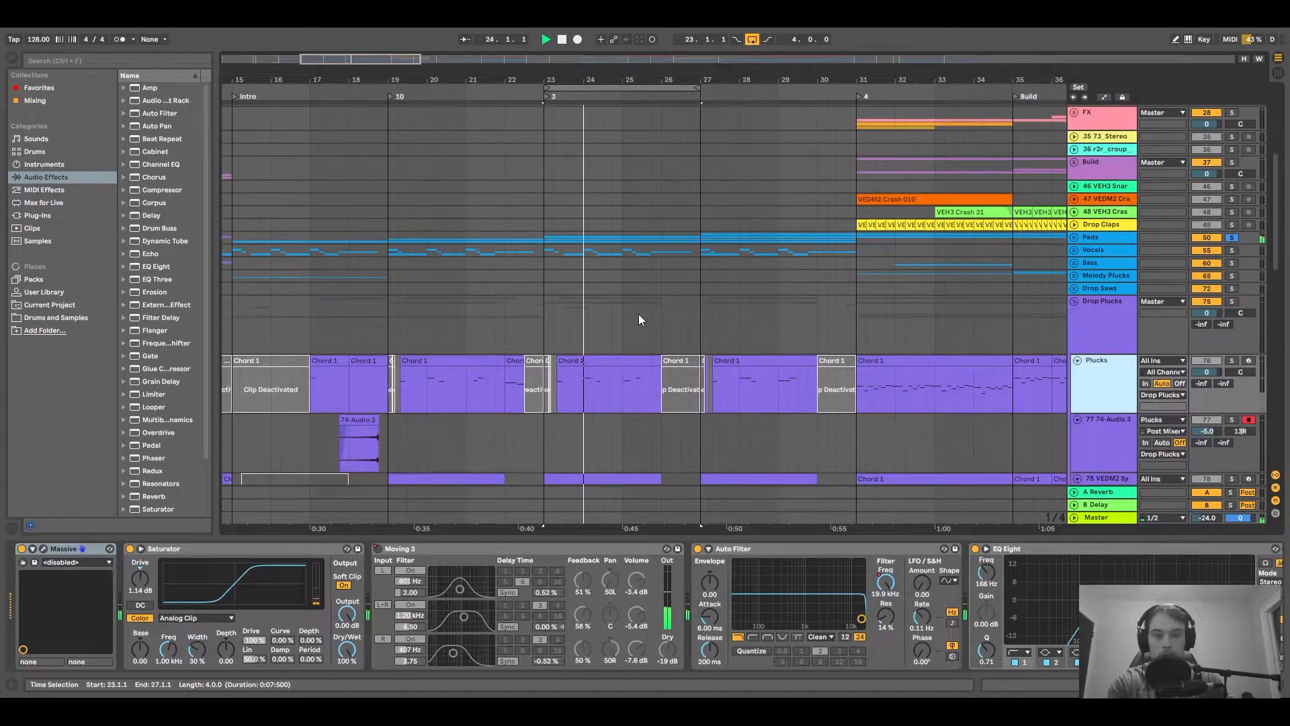
left_click(602, 373)
scroll(591, 346, "down", 1)
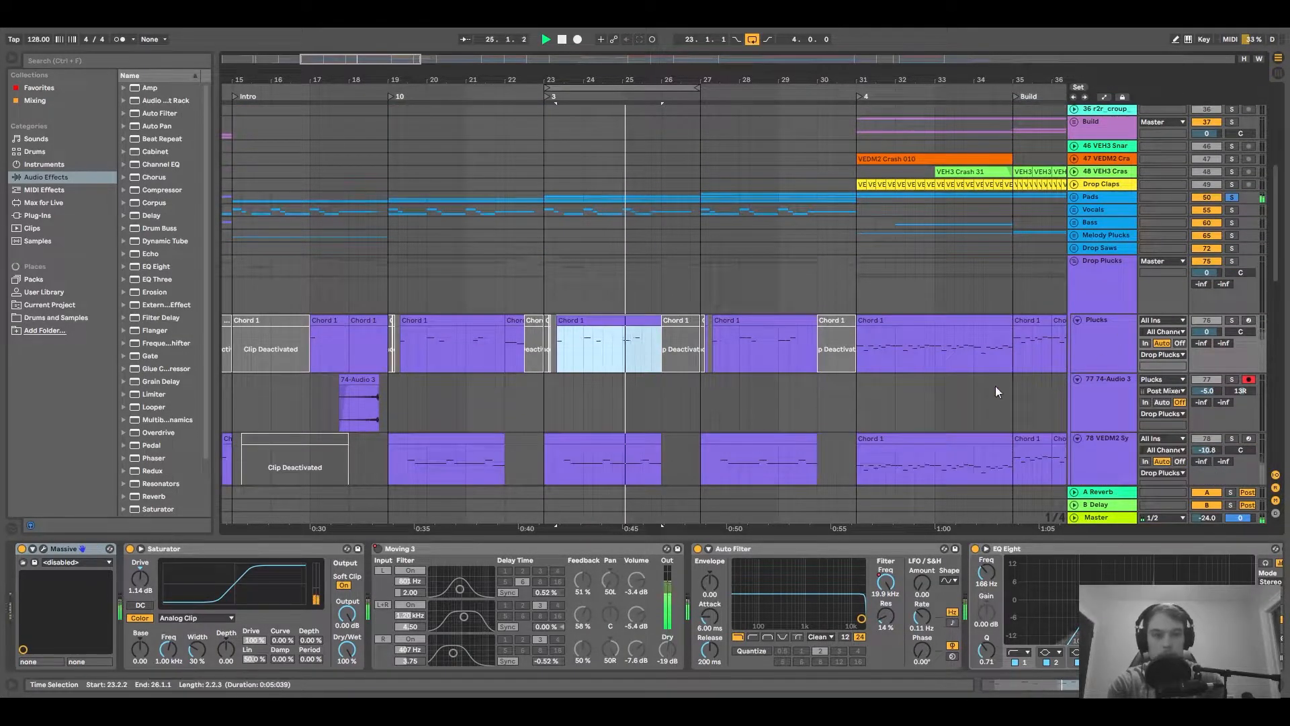
Unfold the Pads group and copy the Omnisphere track's chord clip spanning bars 23 to 27.
scroll(605, 287, "up", 10)
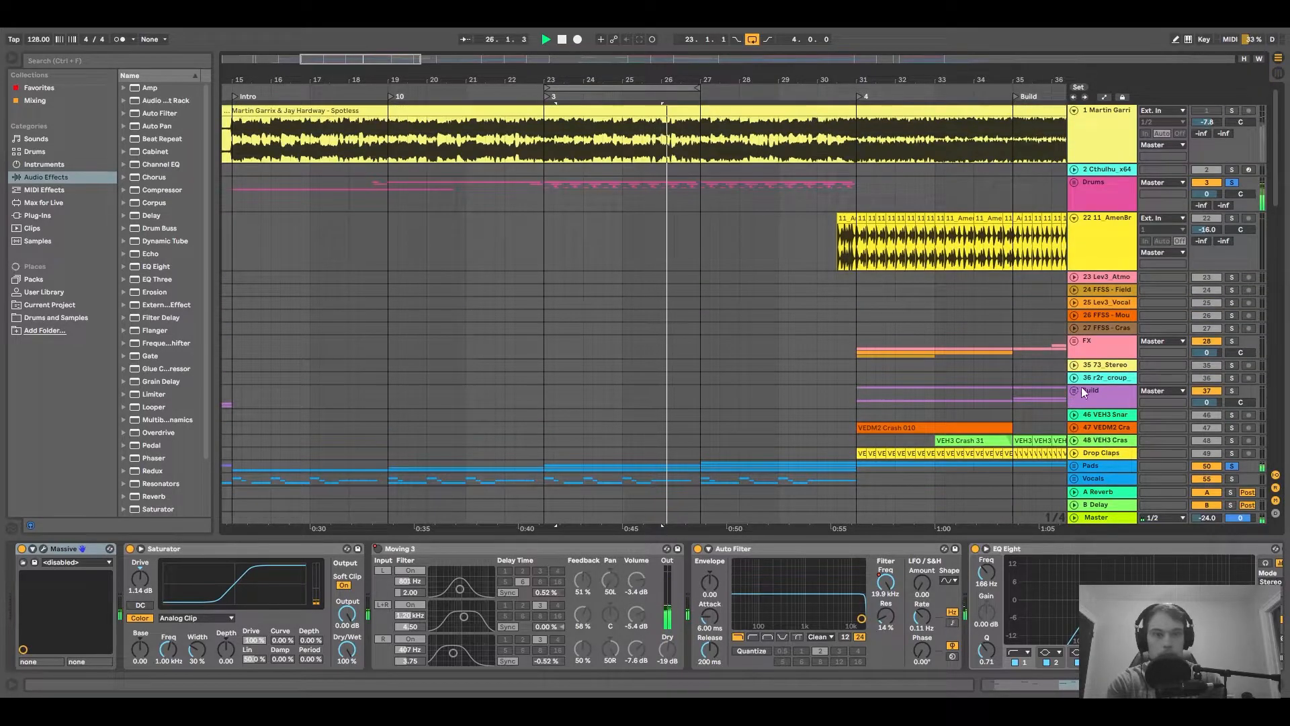
scroll(1082, 390, "down", 1)
left_click(1074, 400)
scroll(510, 261, "down", 4)
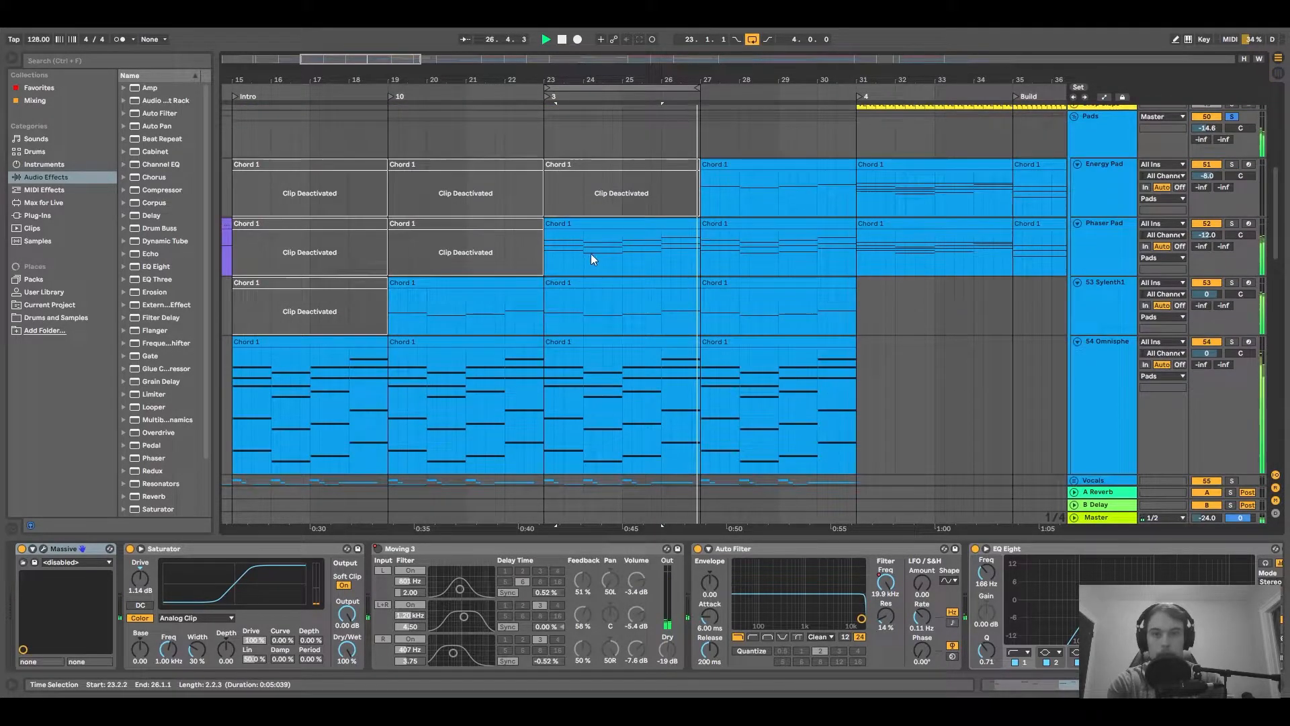
left_click(602, 374)
Replace the first Plucks track's content in bars 23 to 27 with the copied chord clip and solo the track.
scroll(591, 309, "down", 6)
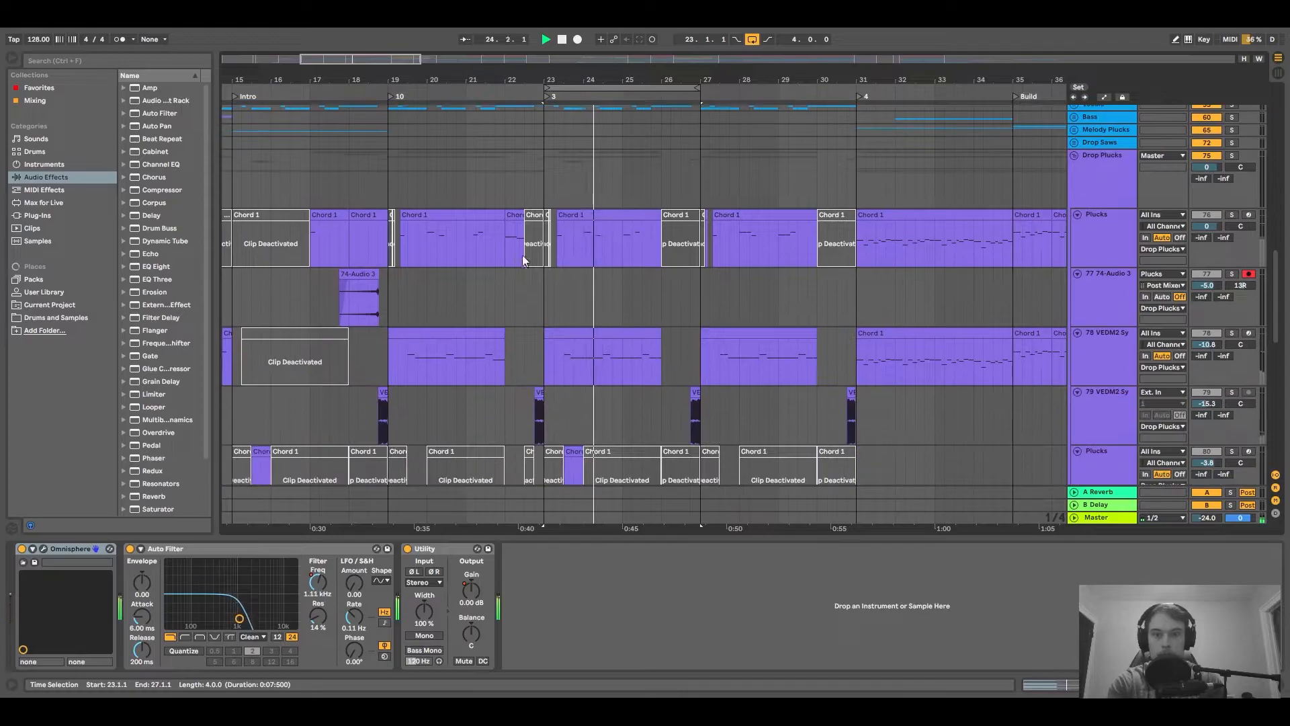
left_click_drag(545, 248, 700, 242)
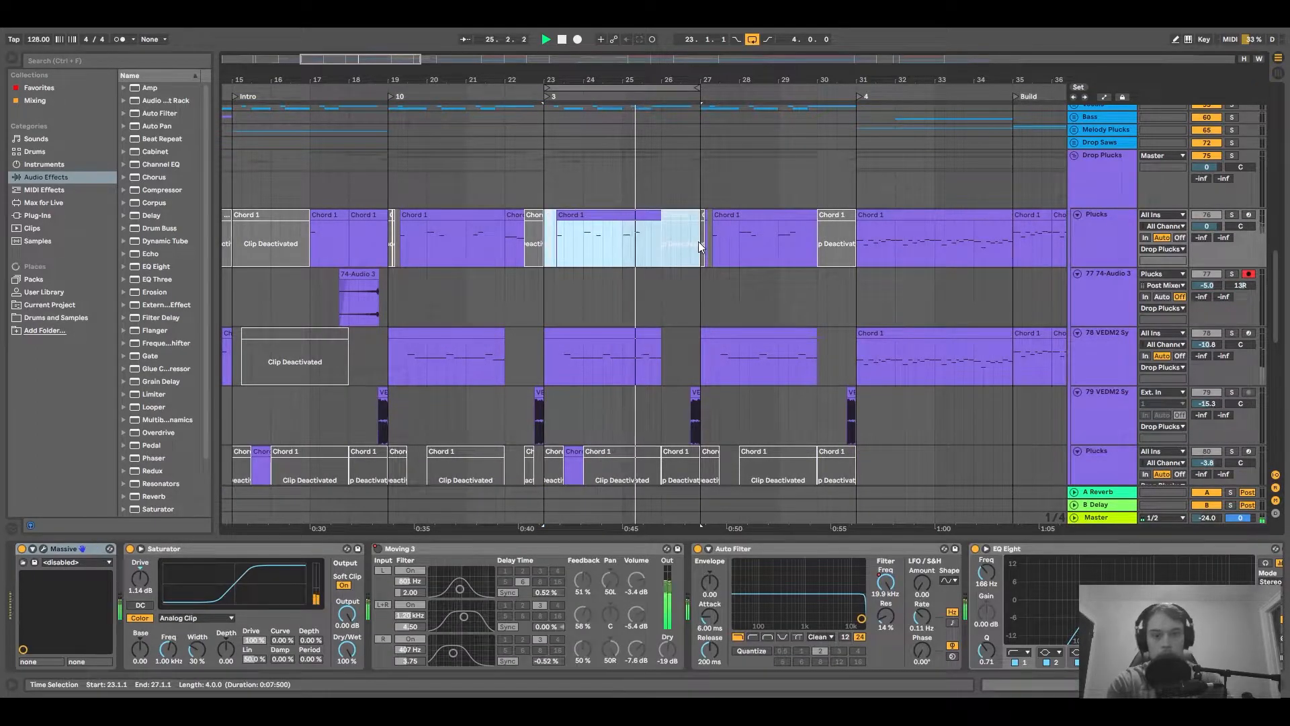
key("Delete")
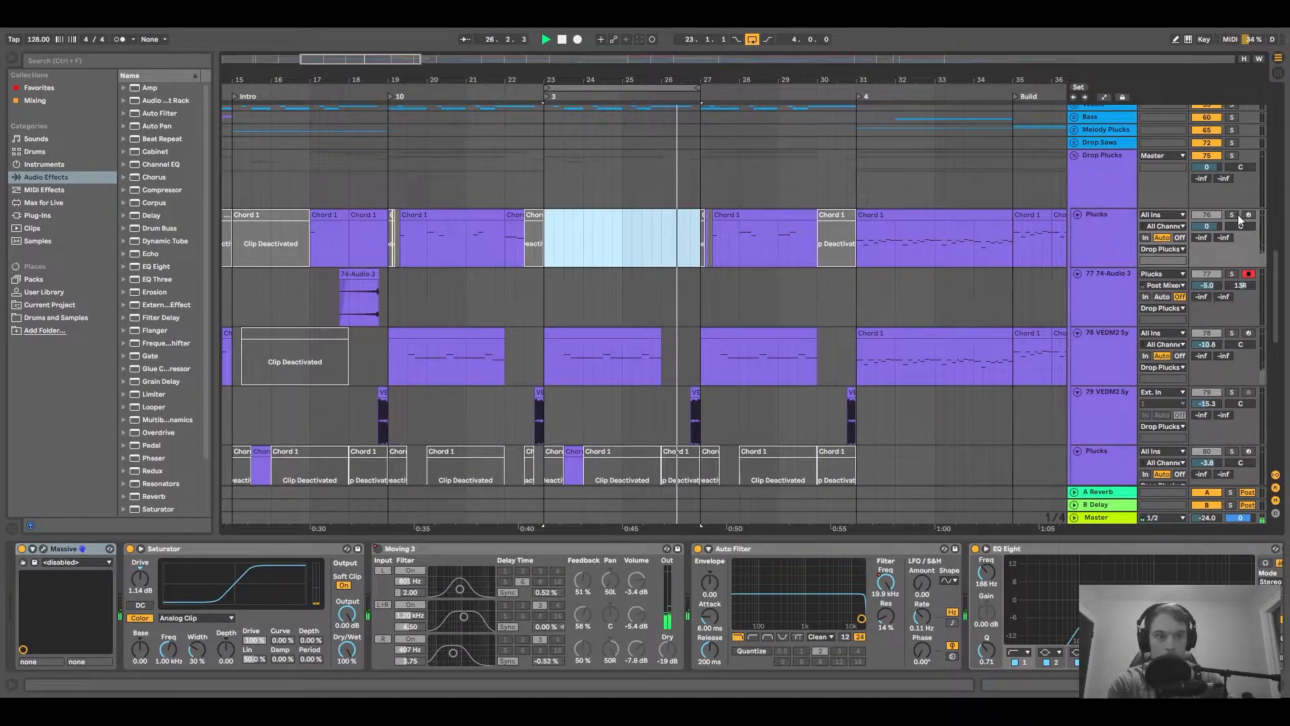
key("ctrl+v")
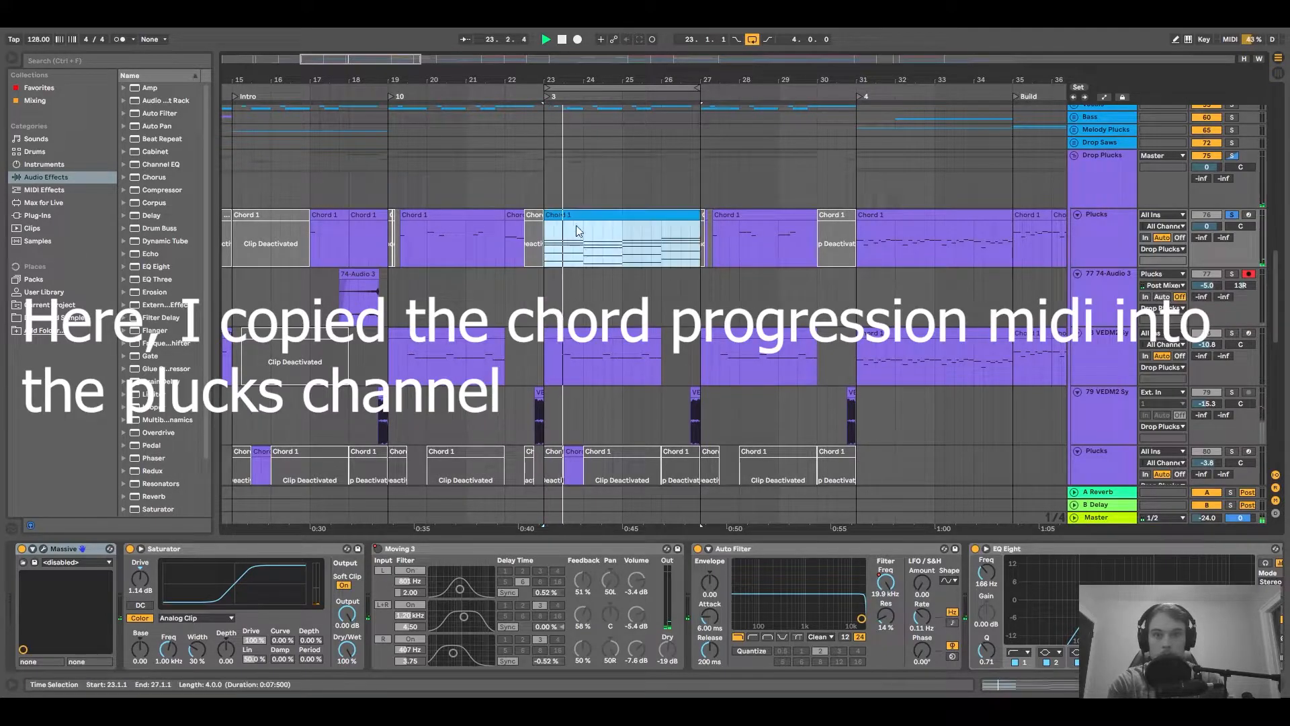
Open the pasted chord clip's notes and deactivate all of them.
double_click(576, 230)
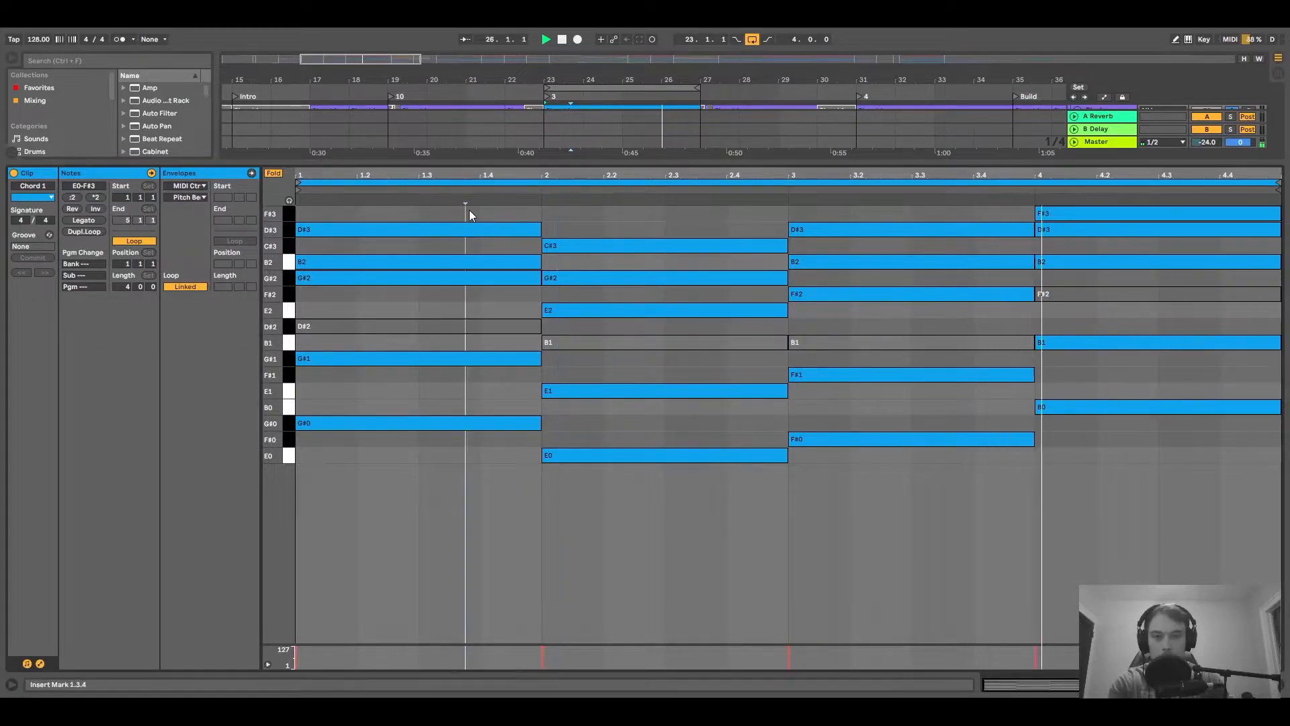
key("ctrl+a")
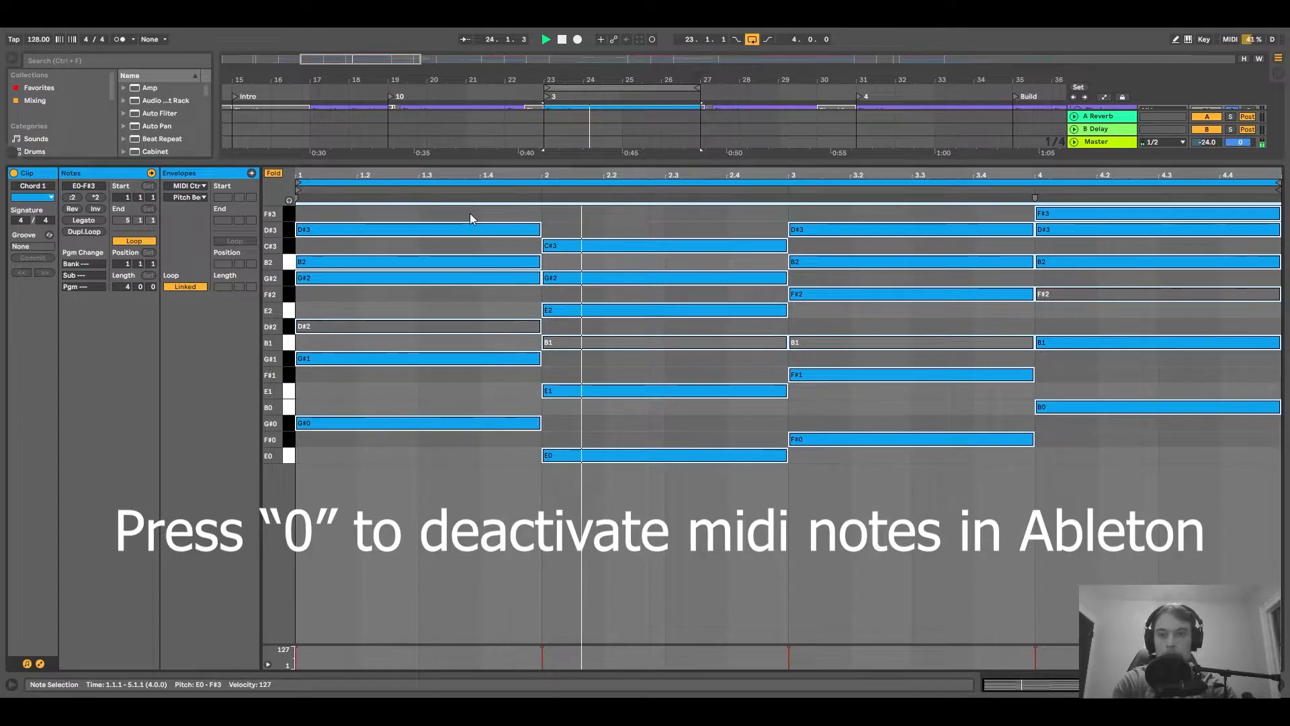
key("0")
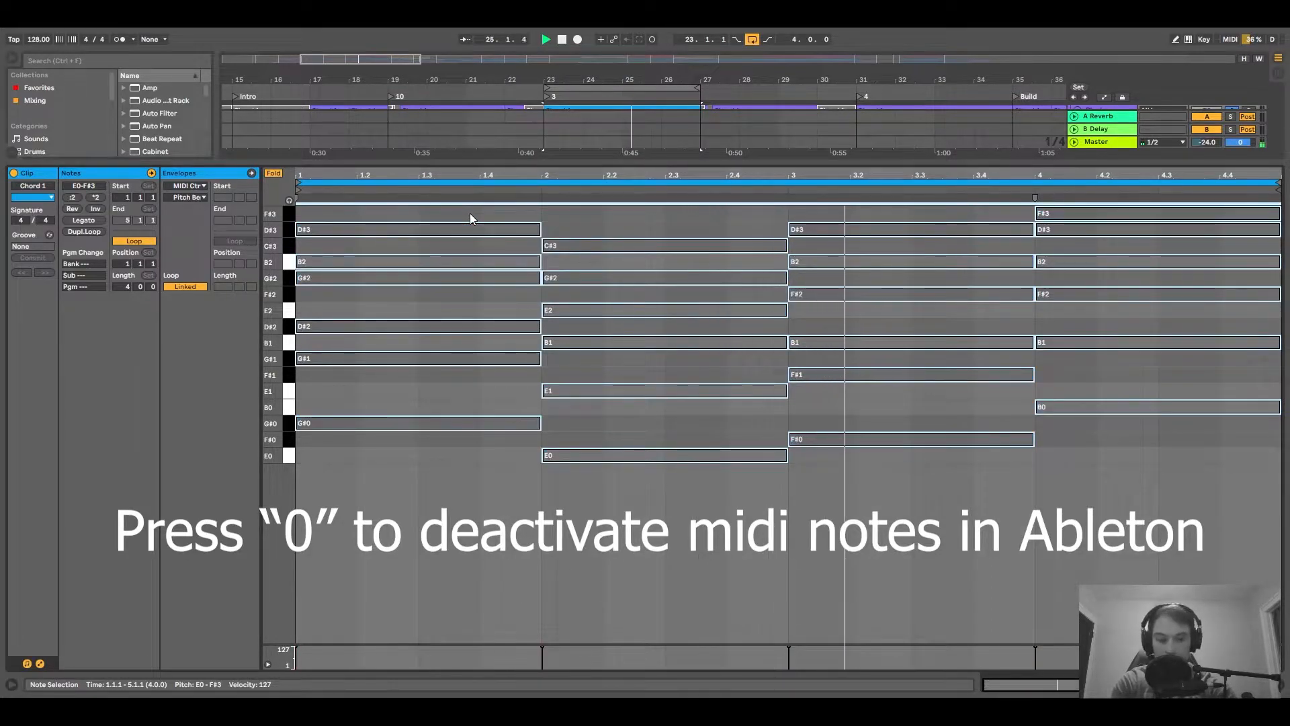
left_click(469, 215)
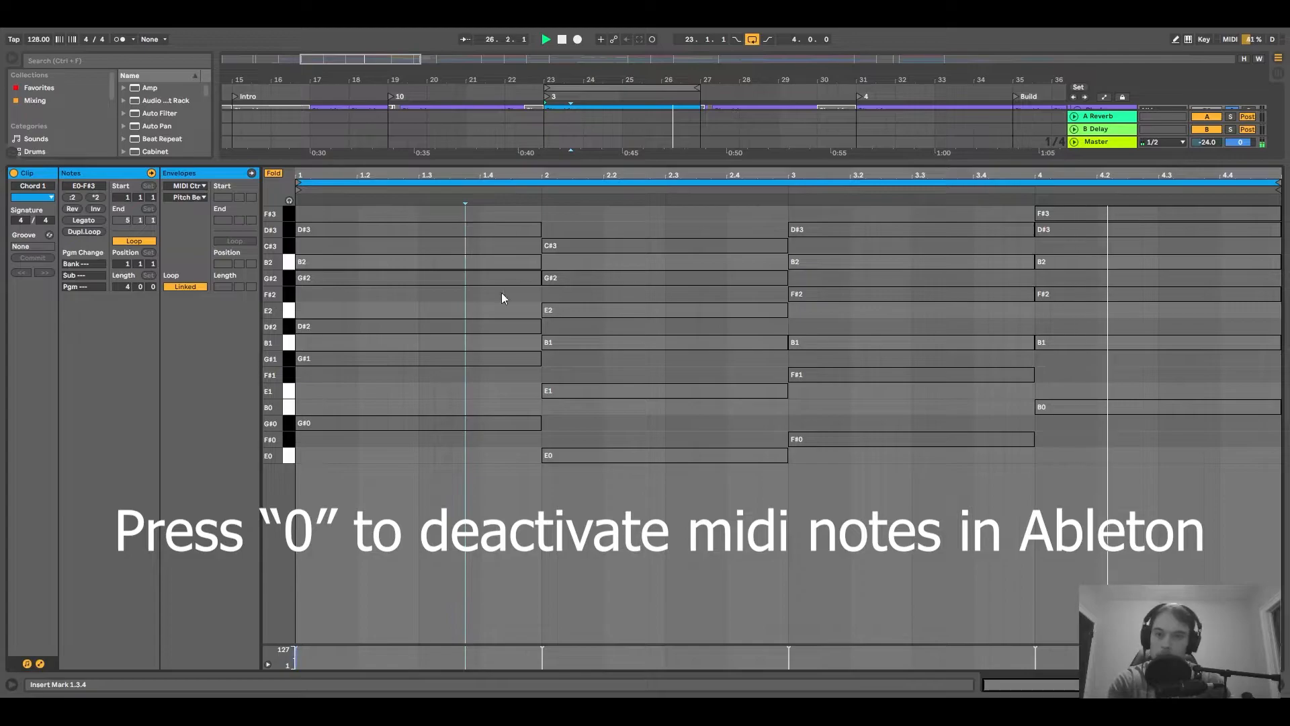
left_click(543, 404)
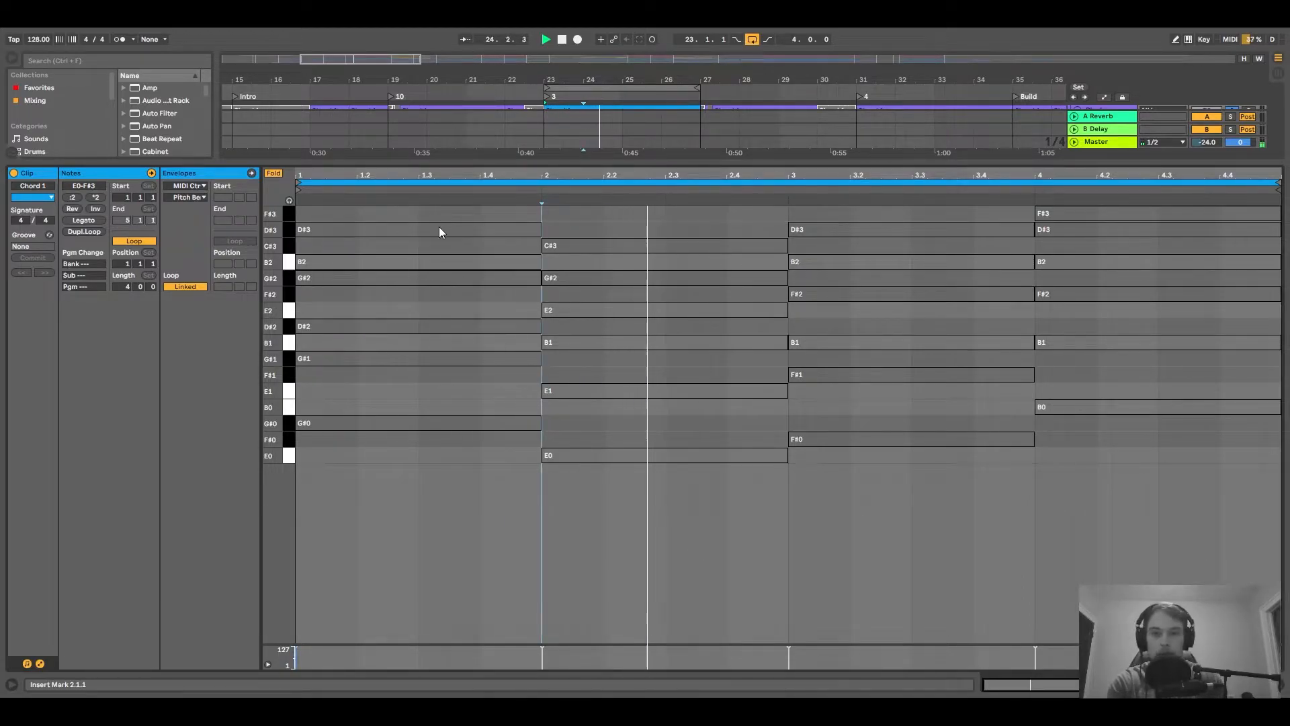
Reactivate bar 1's D#3 note, shorten it to an eighth note (0.0.2) and duplicate it at 1.2.3 and 1.3.3.
left_click(302, 232)
key("space")
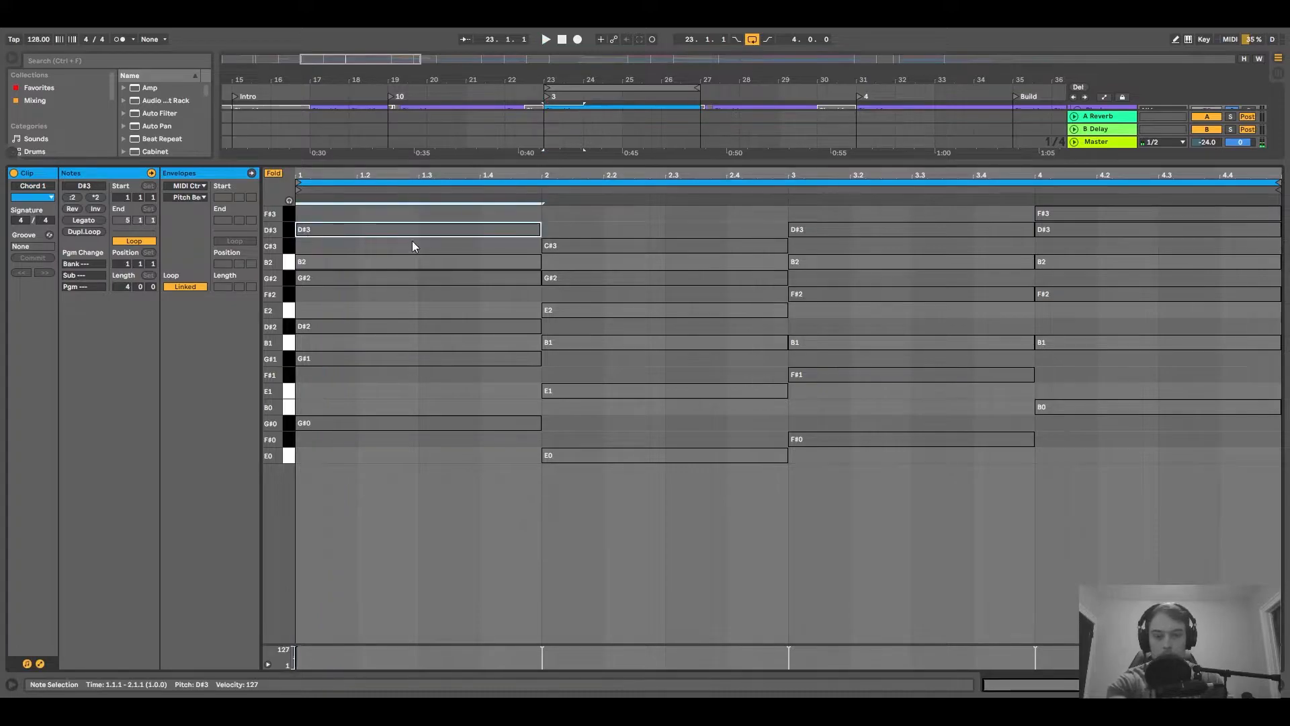
left_click_drag(540, 230, 353, 230)
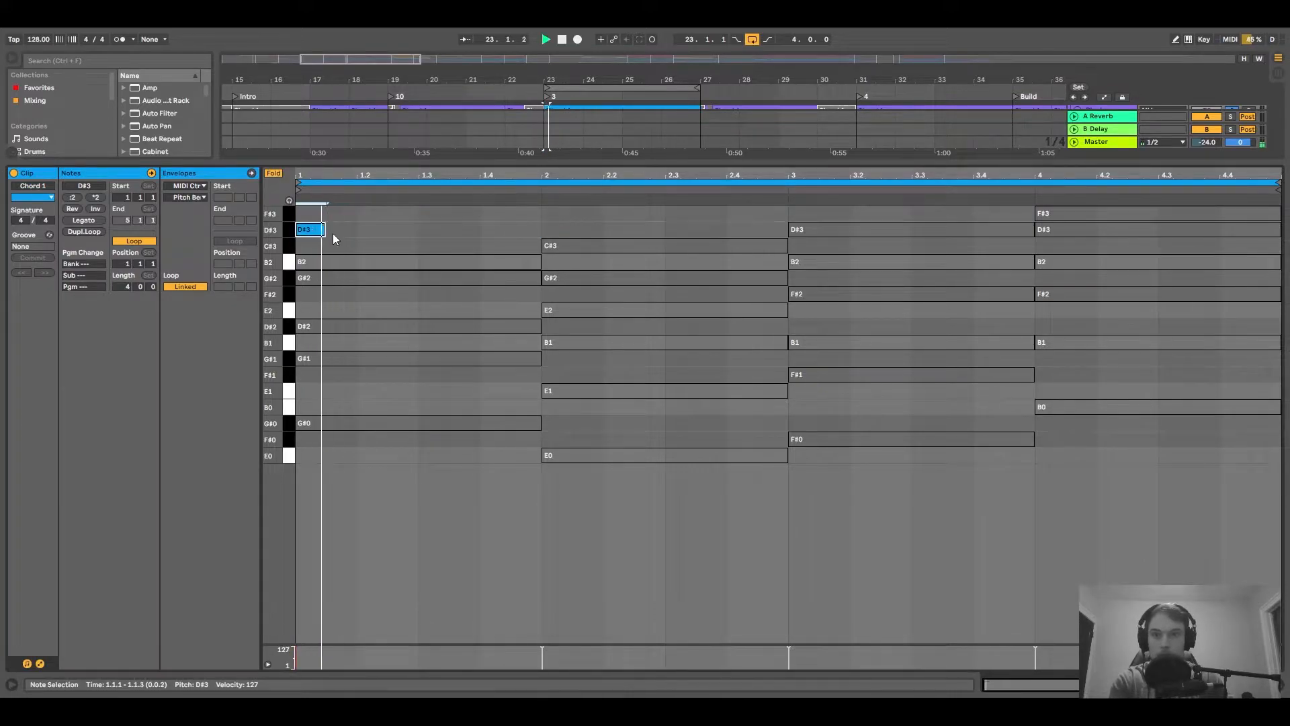
double_click(376, 246)
left_click_drag(380, 245, 468, 235)
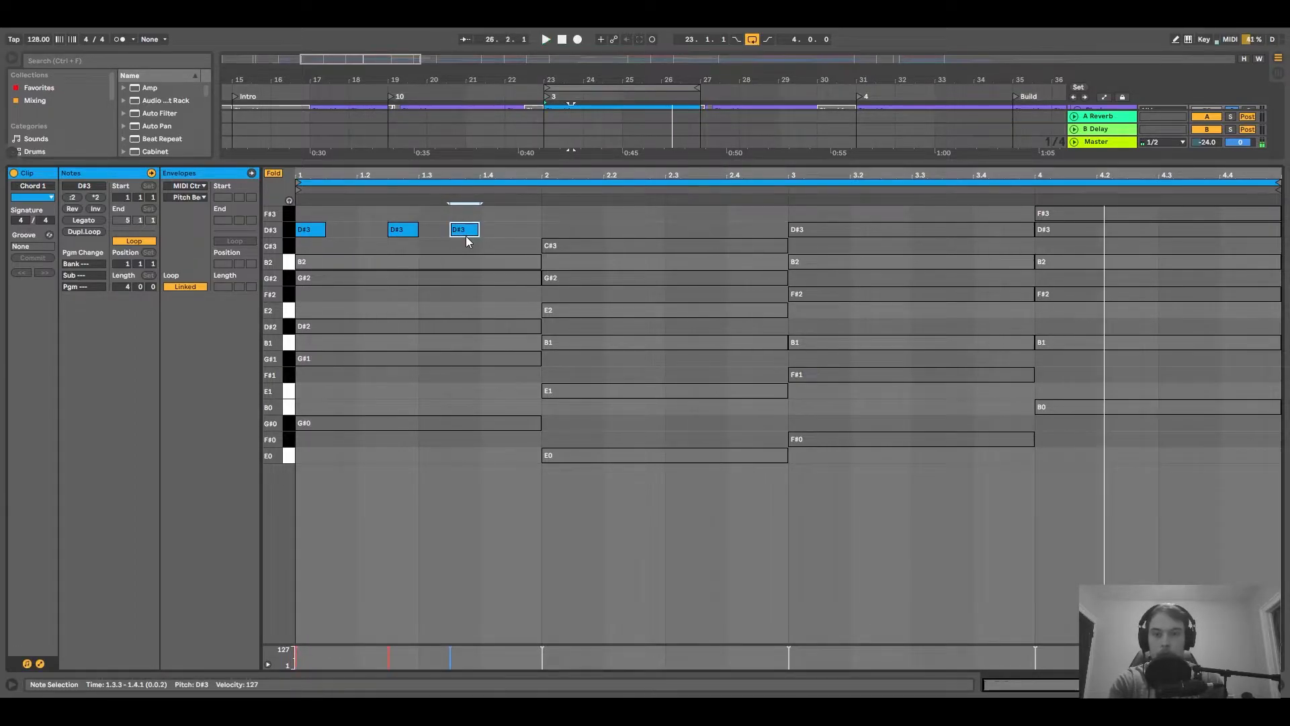
Repeat the three-note rhythm on C#3 in bar 2, B2 in bar 3 and D#3 in bar 4, raising bar 4's last two notes to F#3.
key("space")
left_click_drag(506, 223, 1040, 232)
key("space")
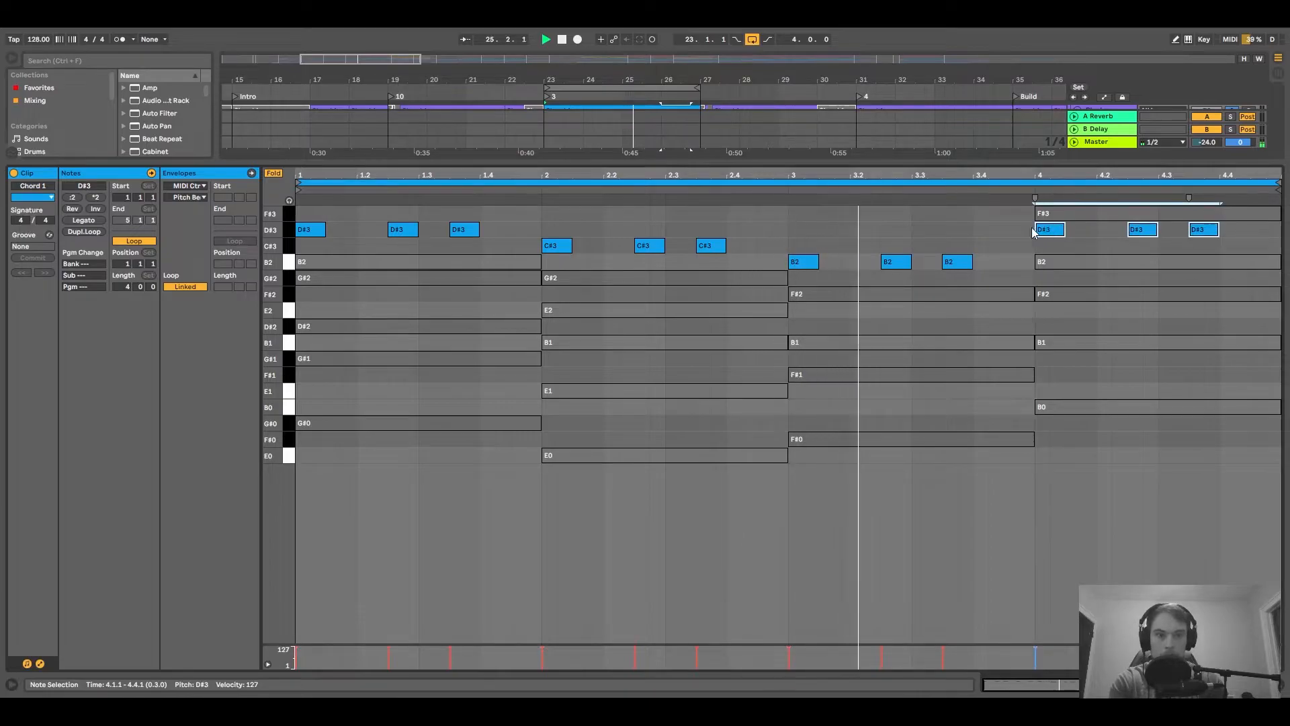
left_click_drag(1234, 229, 1146, 218)
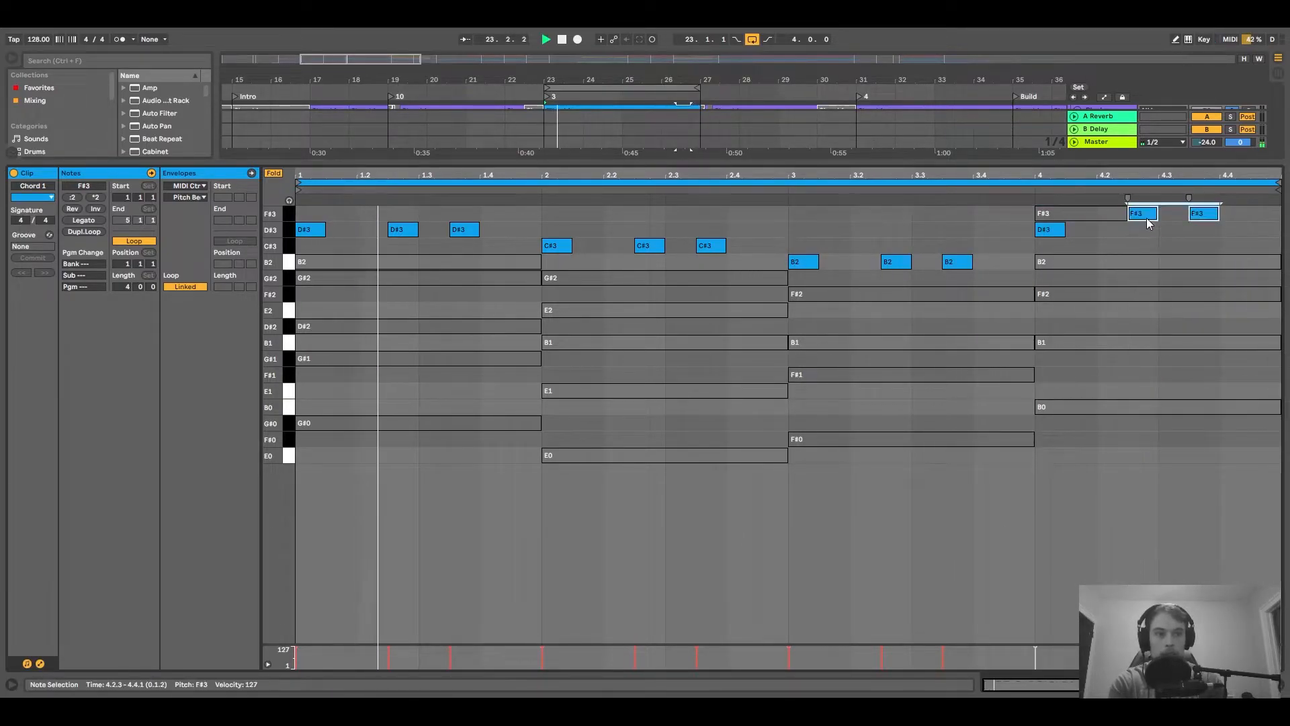
Add short passing notes to the melody: G#2 at 2.2.1 and F#2 at 3.4.3.
left_click_drag(560, 248, 625, 282)
left_click(468, 232)
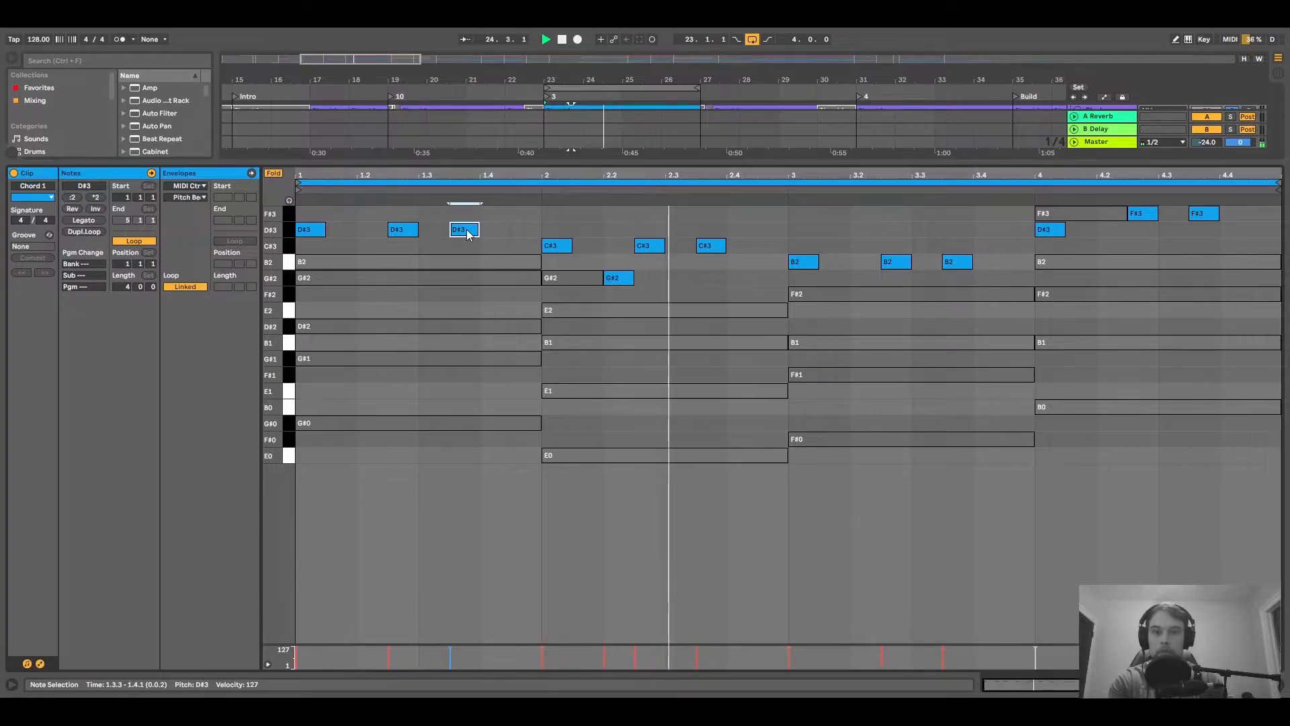
left_click(805, 263)
left_click(1019, 294)
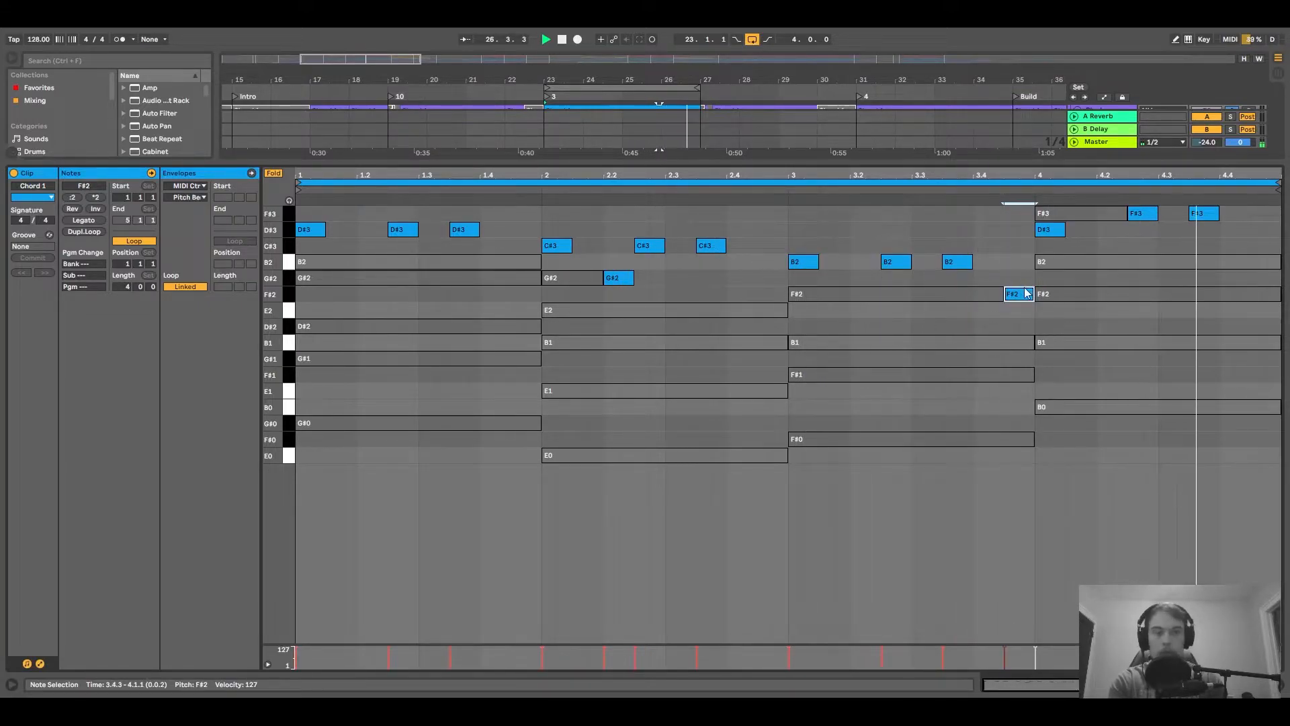
Move the melody clip's first bar to the VEDM2 Synth track at bar 23, solo that track and deactivate its remaining clip through bar 25.
left_click_drag(957, 165, 926, 545)
scroll(545, 190, "up", 2)
left_click_drag(541, 211, 561, 313)
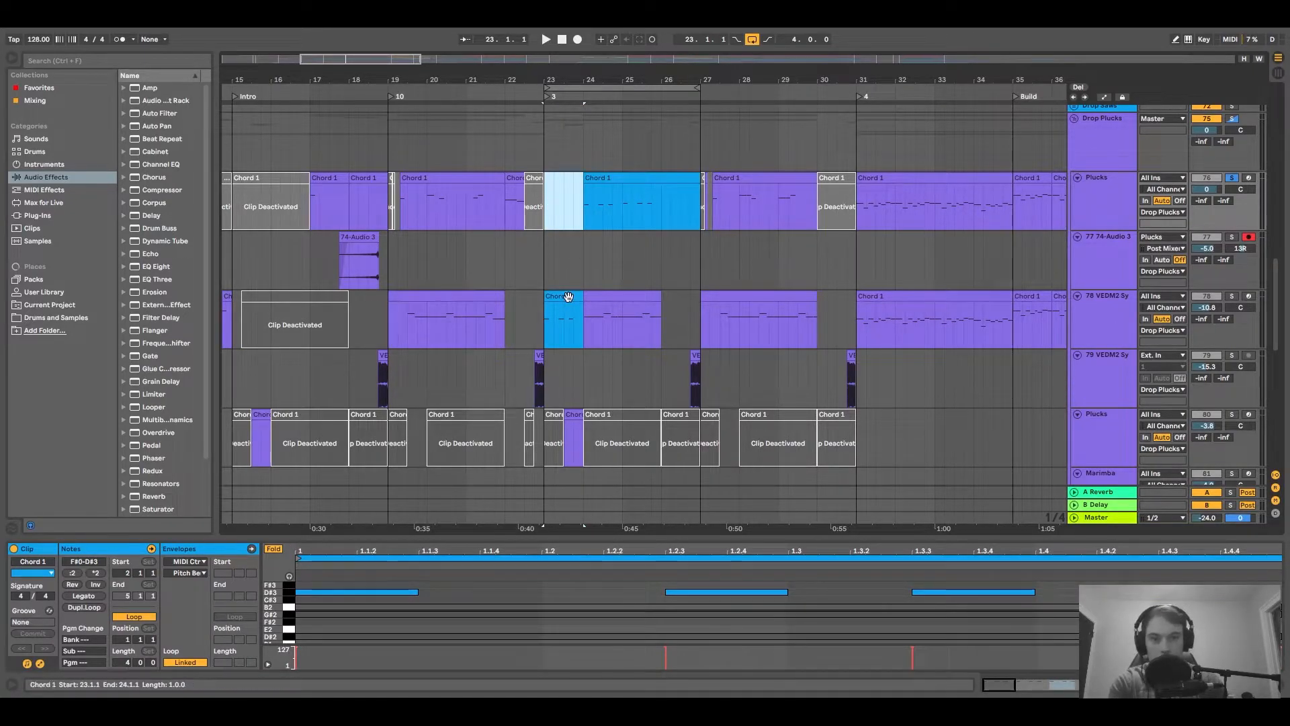
left_click(568, 298)
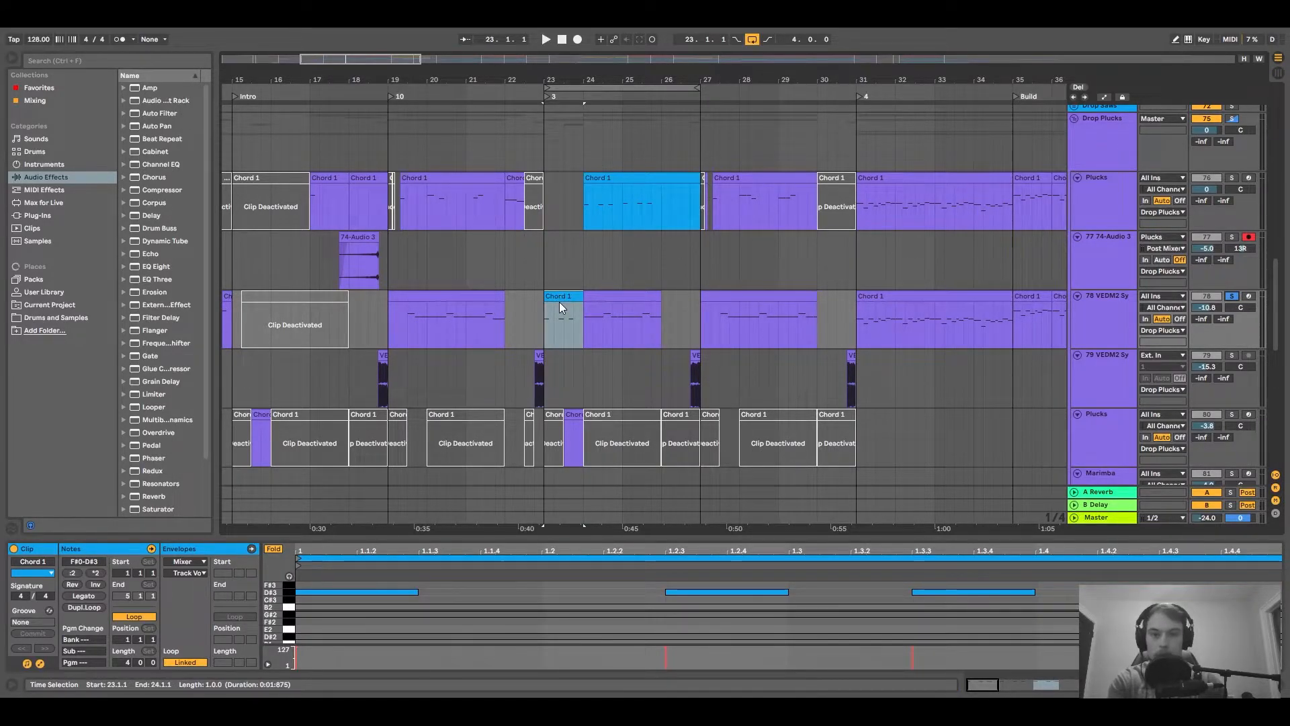
key("space")
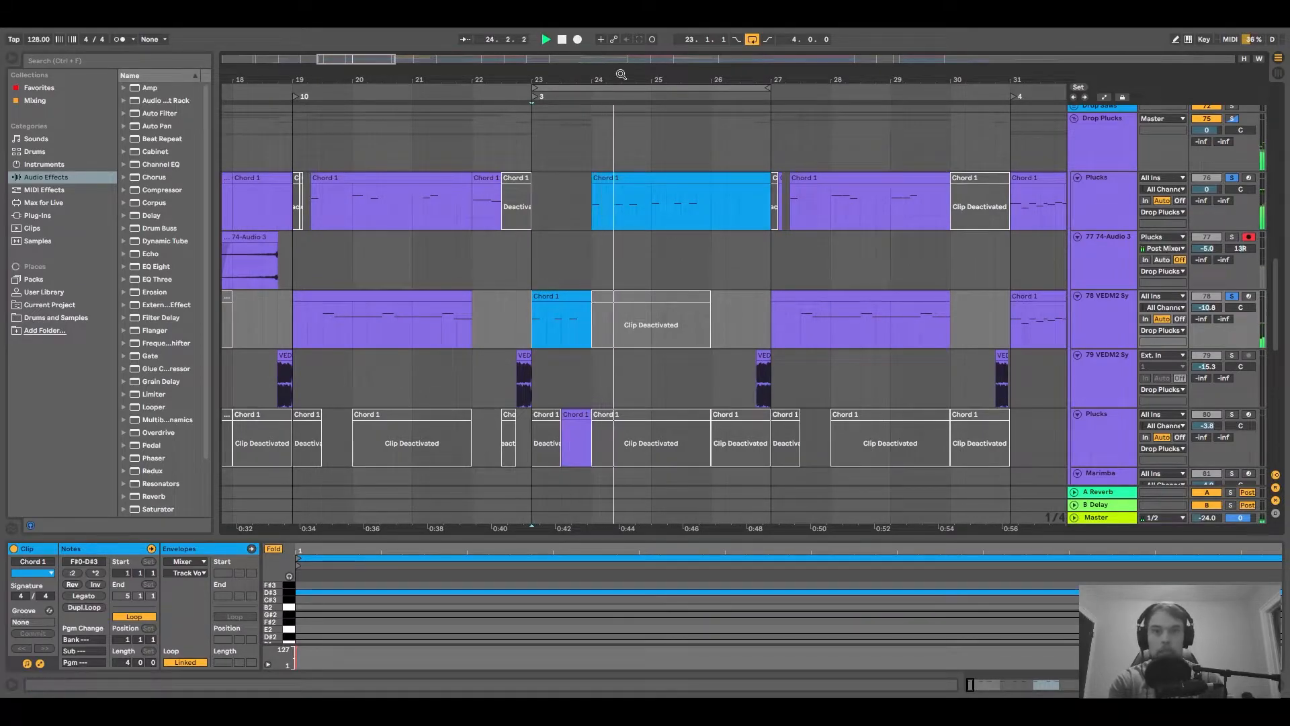
Undo the demo melody edits until the original Plucks and VEDM2 Synth clips are restored across bars 23 to 26.
left_click_drag(653, 213, 703, 211)
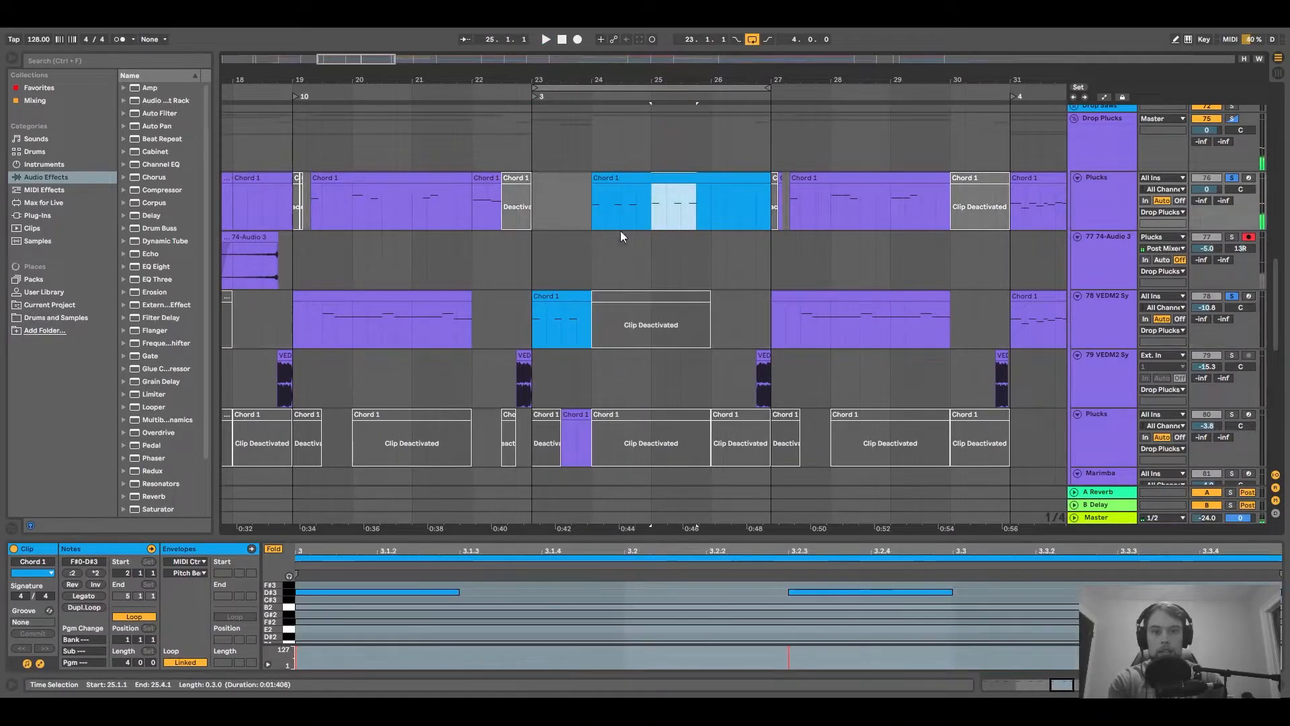
left_click(539, 205)
left_click(534, 215)
key("ctrl+z")
key("ctrl+z")
key("ctrl+z")
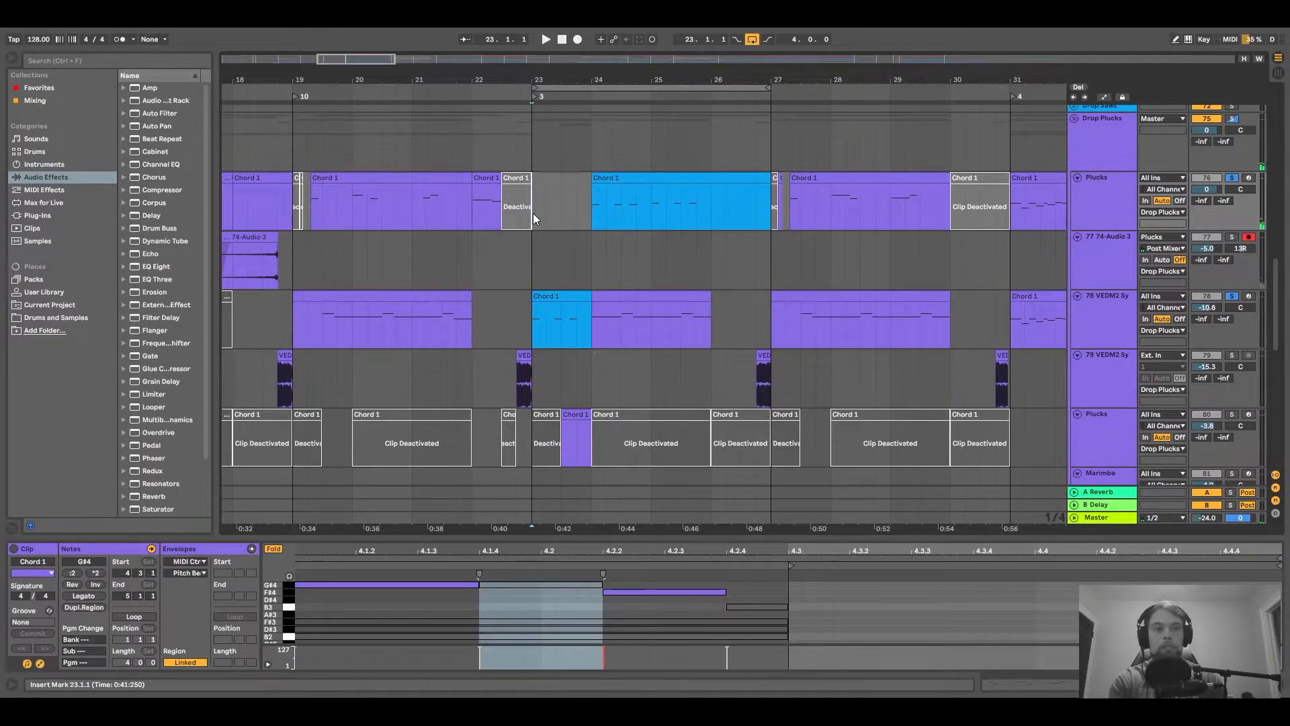
left_click(562, 296)
key("x")
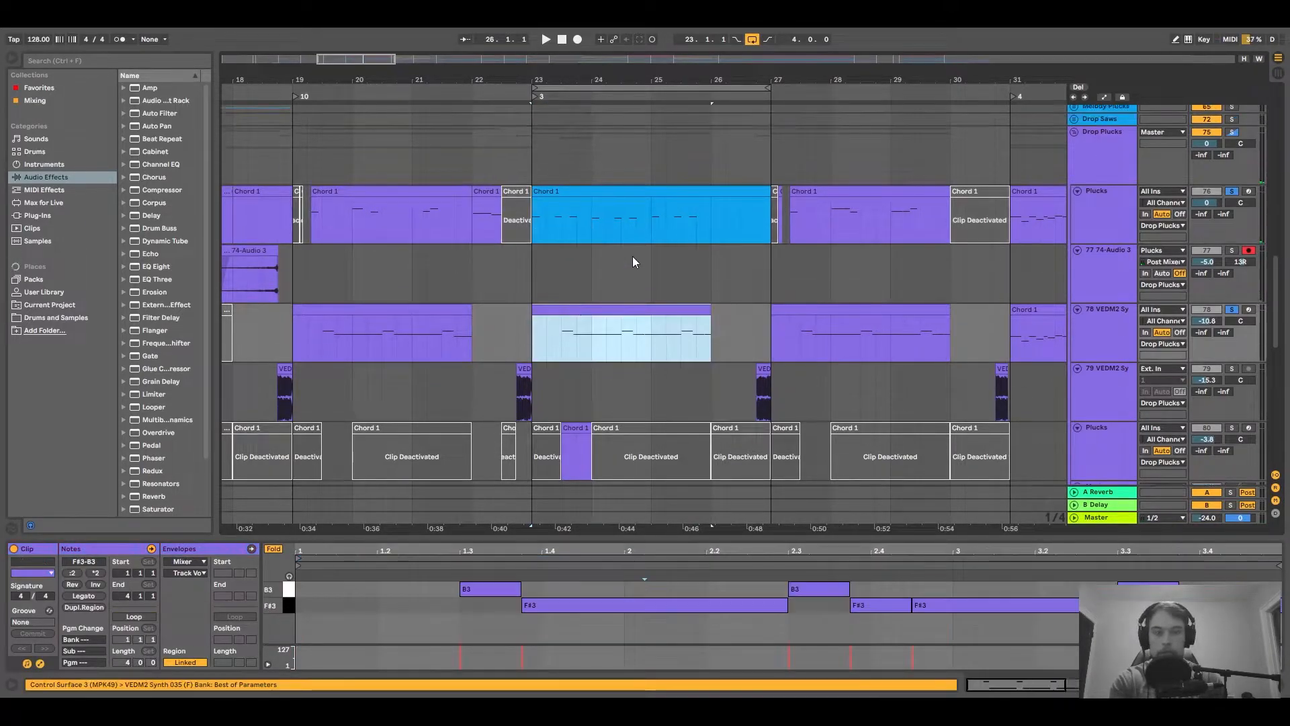
key("plus")
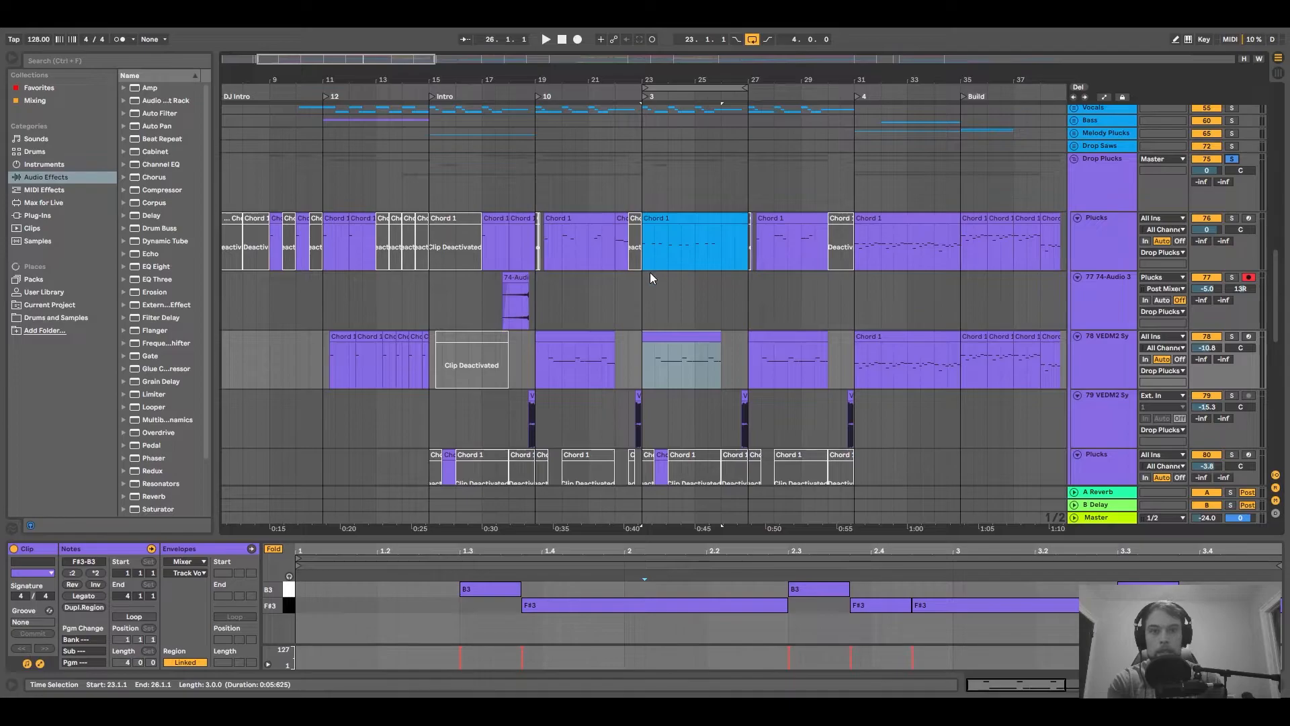
key("0")
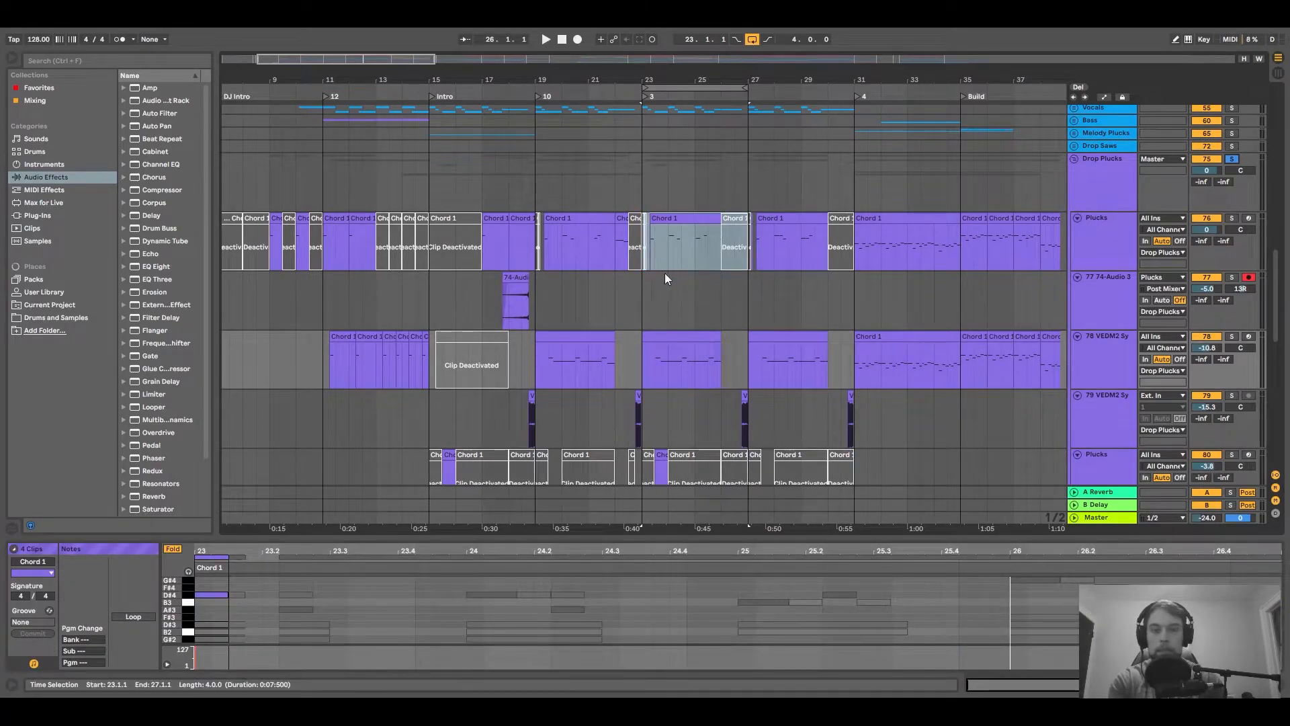
Play back the original Drop Plucks clips in the loop from bar 23 to bar 27.
key("space")
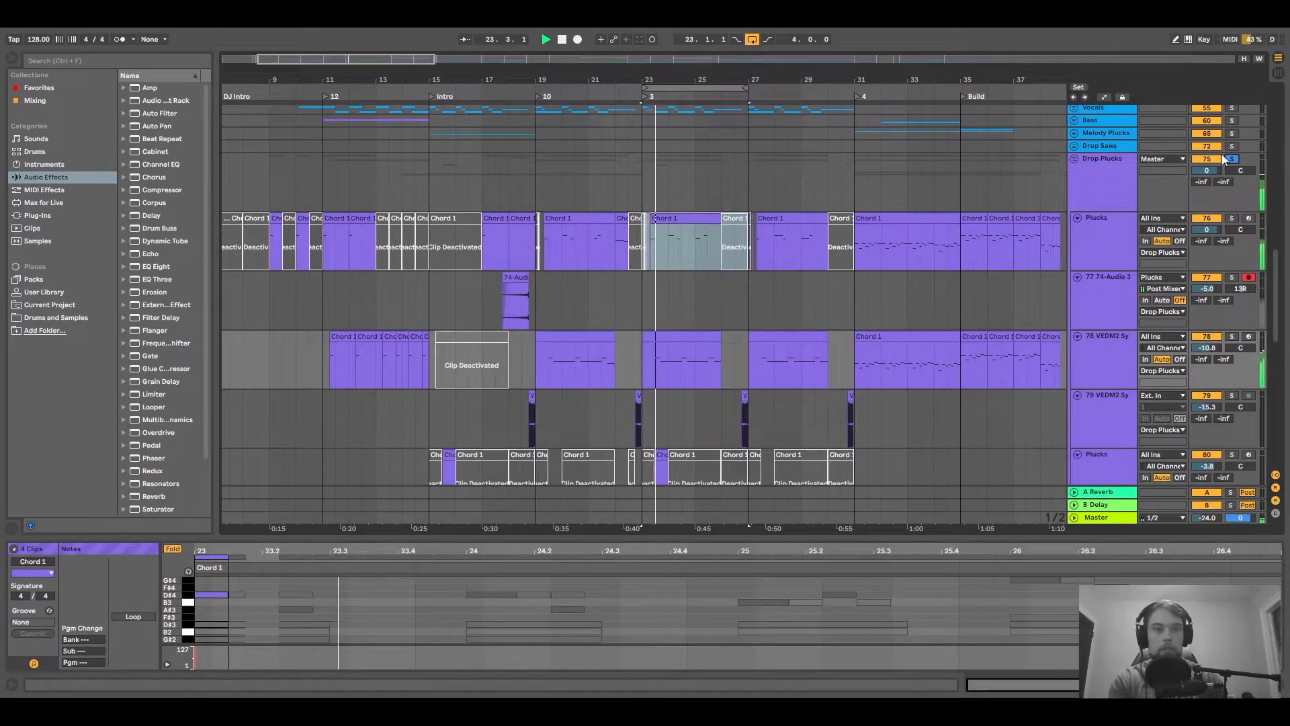
scroll(680, 154, "down", 1)
left_click_drag(655, 79, 628, 81)
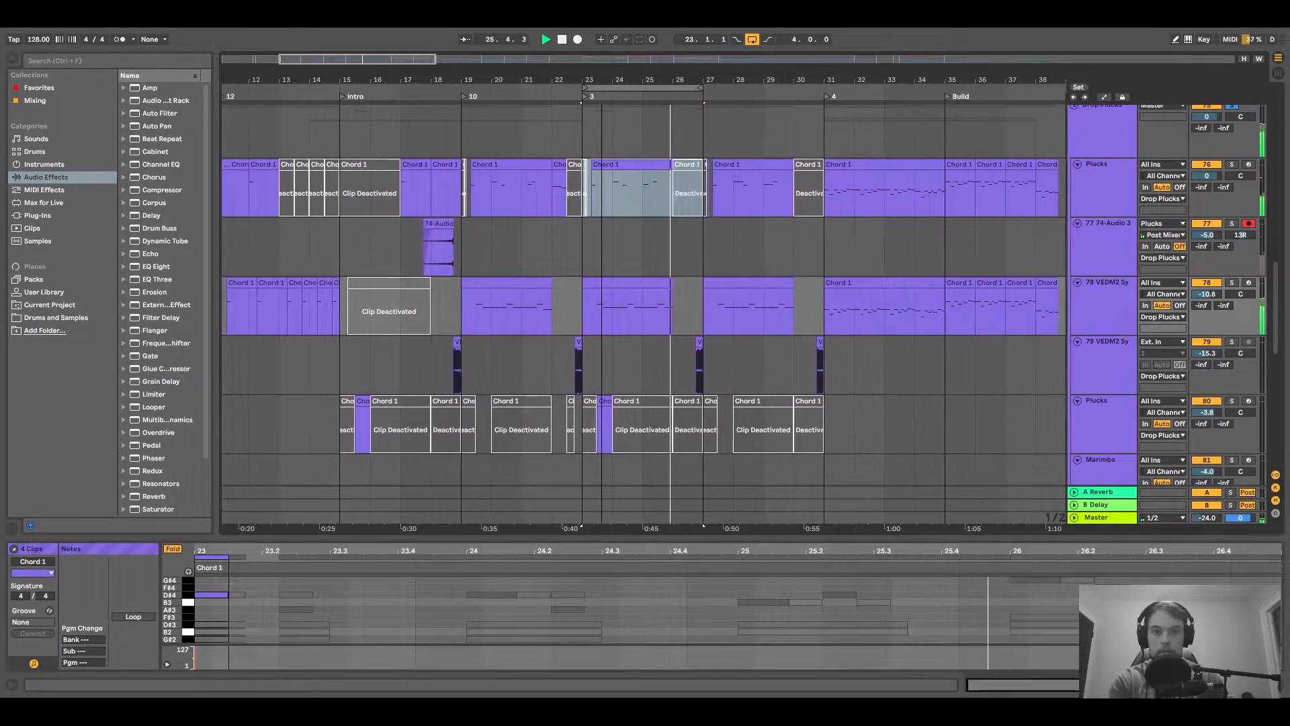
Play the Drop Plucks group from bar 31 through the start of the Build section.
left_click(825, 200)
scroll(659, 198, "right", 5)
scroll(647, 227, "up", 1)
key("space")
left_click_drag(646, 67, 563, 148)
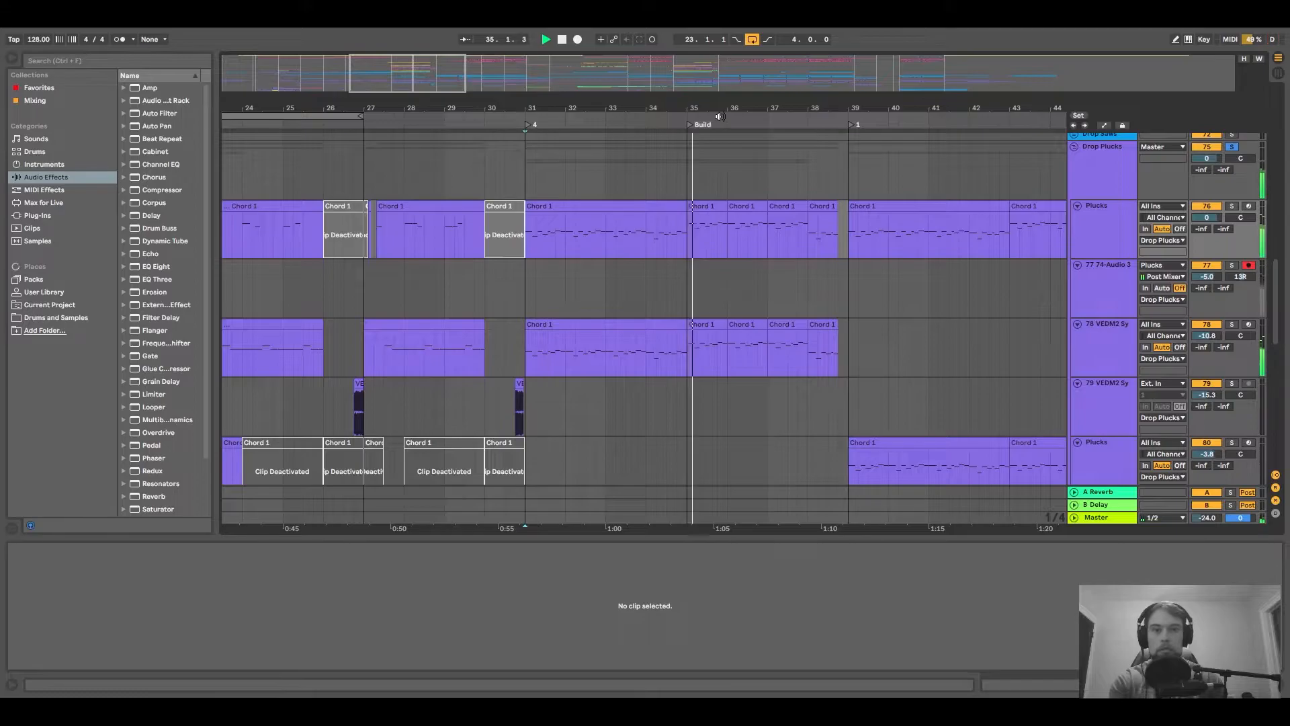
left_click_drag(719, 116, 645, 120)
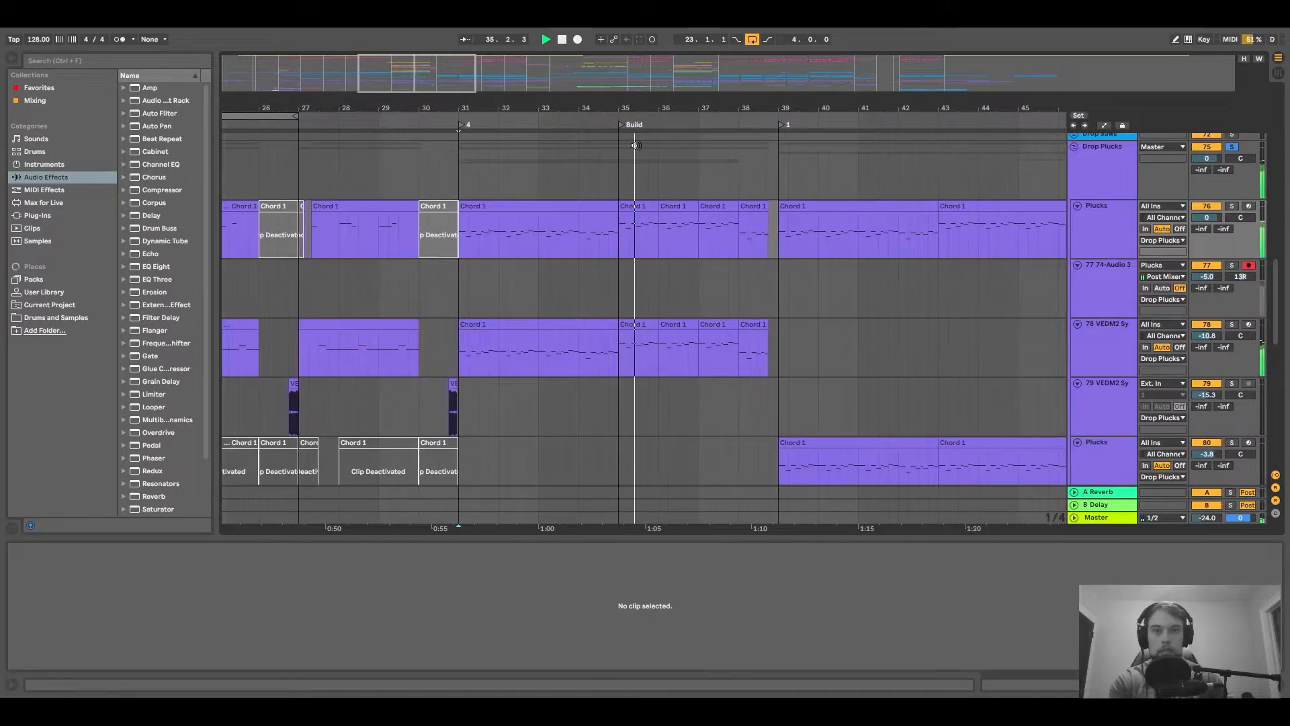
Open the Plucks clip at bar 31 in an enlarged note editor, examine its melody and return to the arrangement.
left_click(576, 205)
key("ctrl+alt+e")
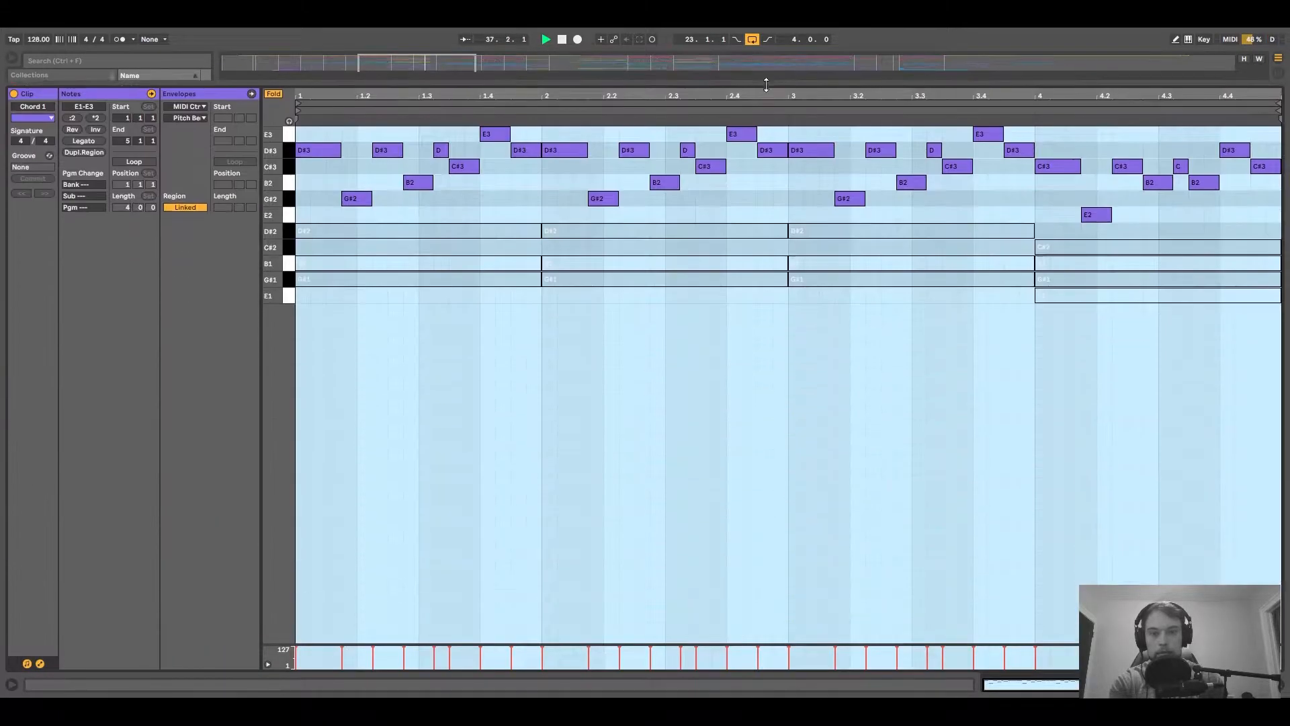
left_click(684, 379)
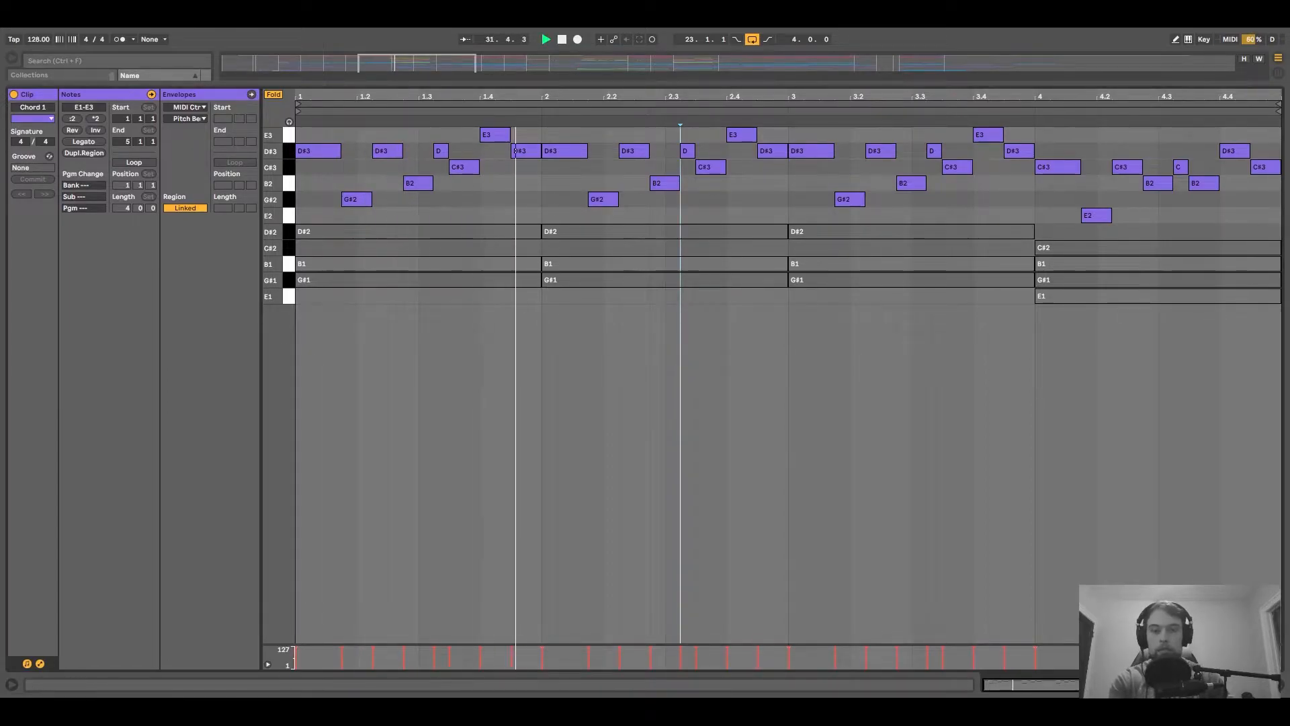
key("shift+Tab")
scroll(648, 317, "up", 6)
scroll(718, 274, "down", 5)
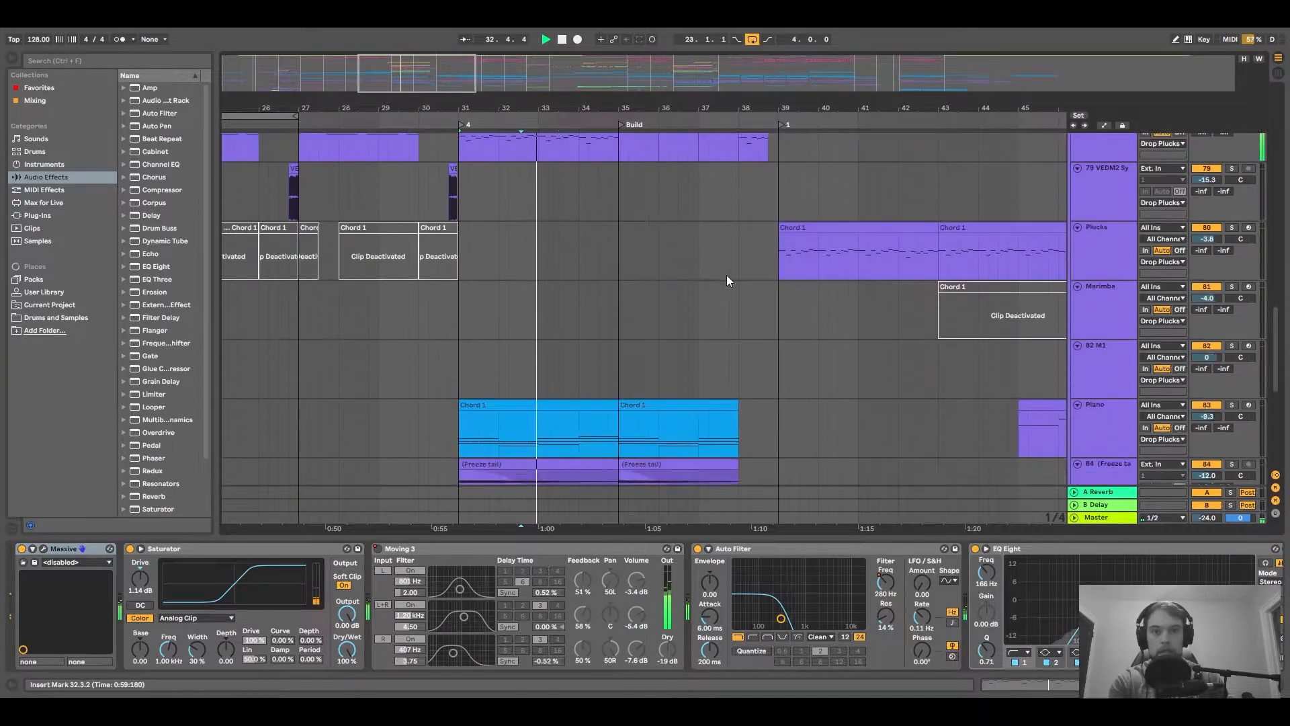
Start playback at bar 39 and loop the length of the Plucks clip from bar 39 to bar 43.
left_click(783, 339)
scroll(977, 283, "up", 6)
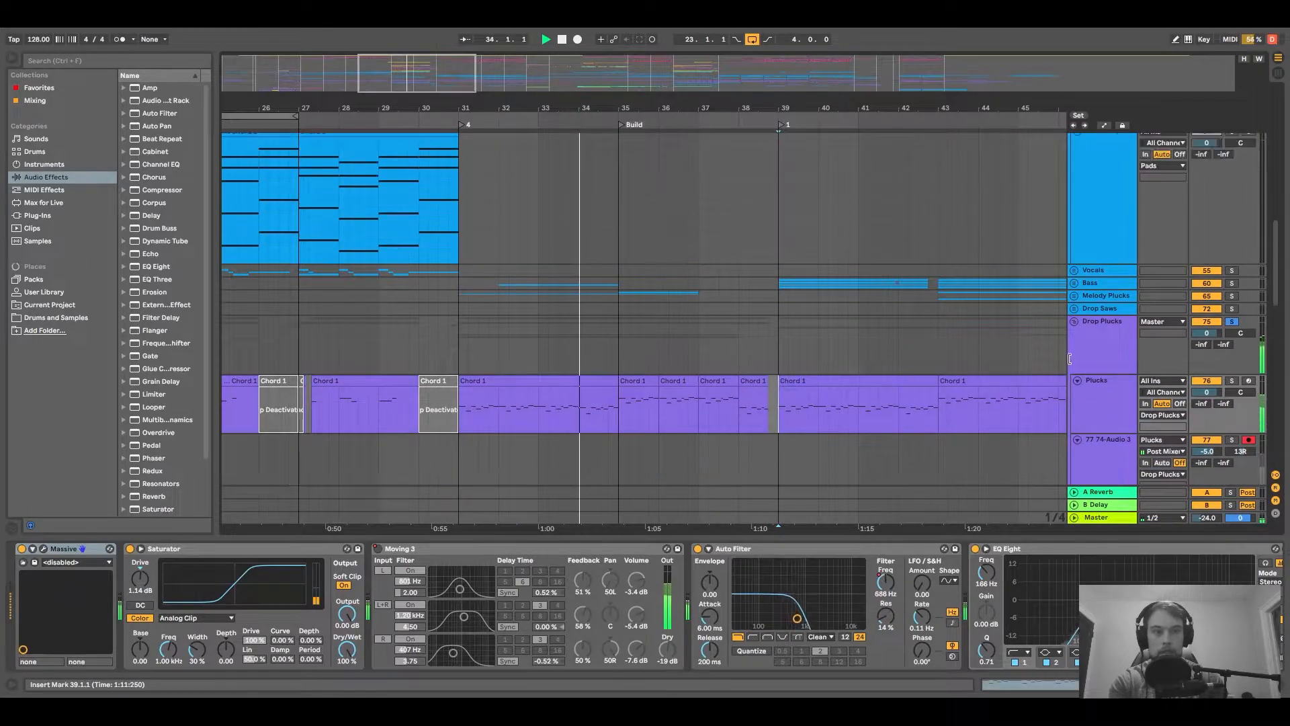
key("space")
key("space")
scroll(667, 316, "down", 6)
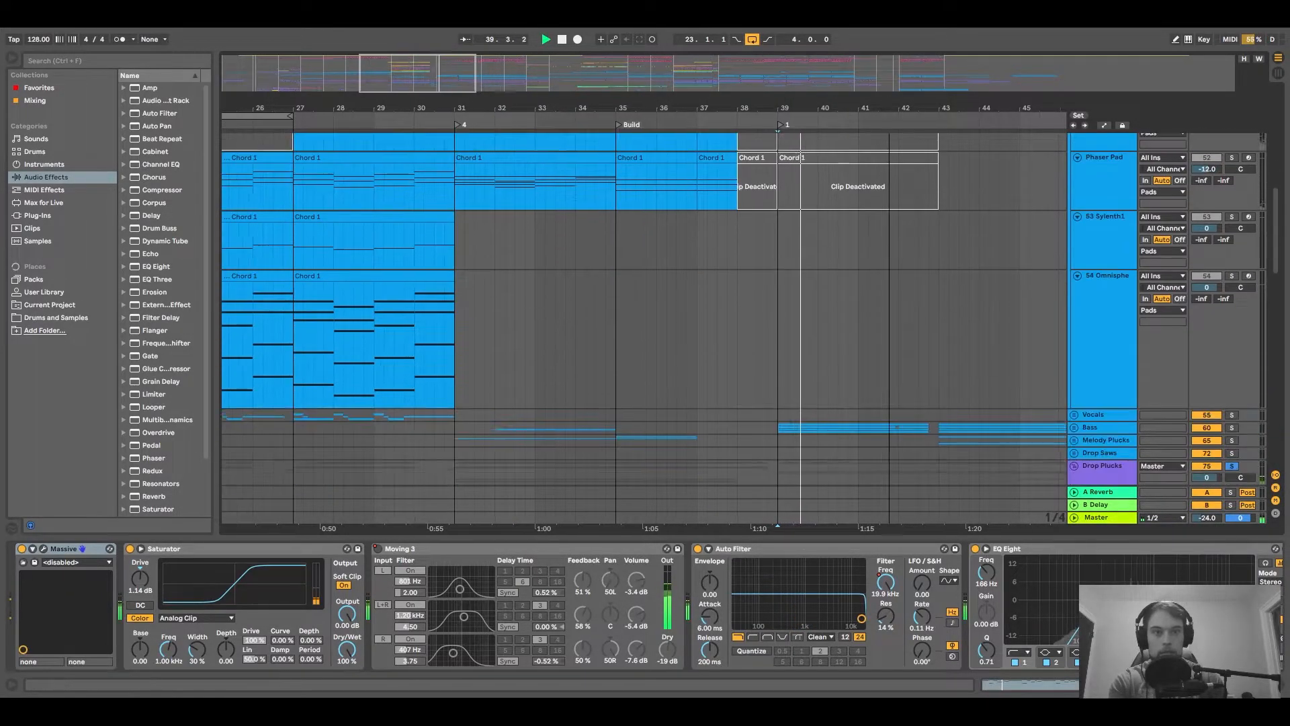
left_click(669, 327)
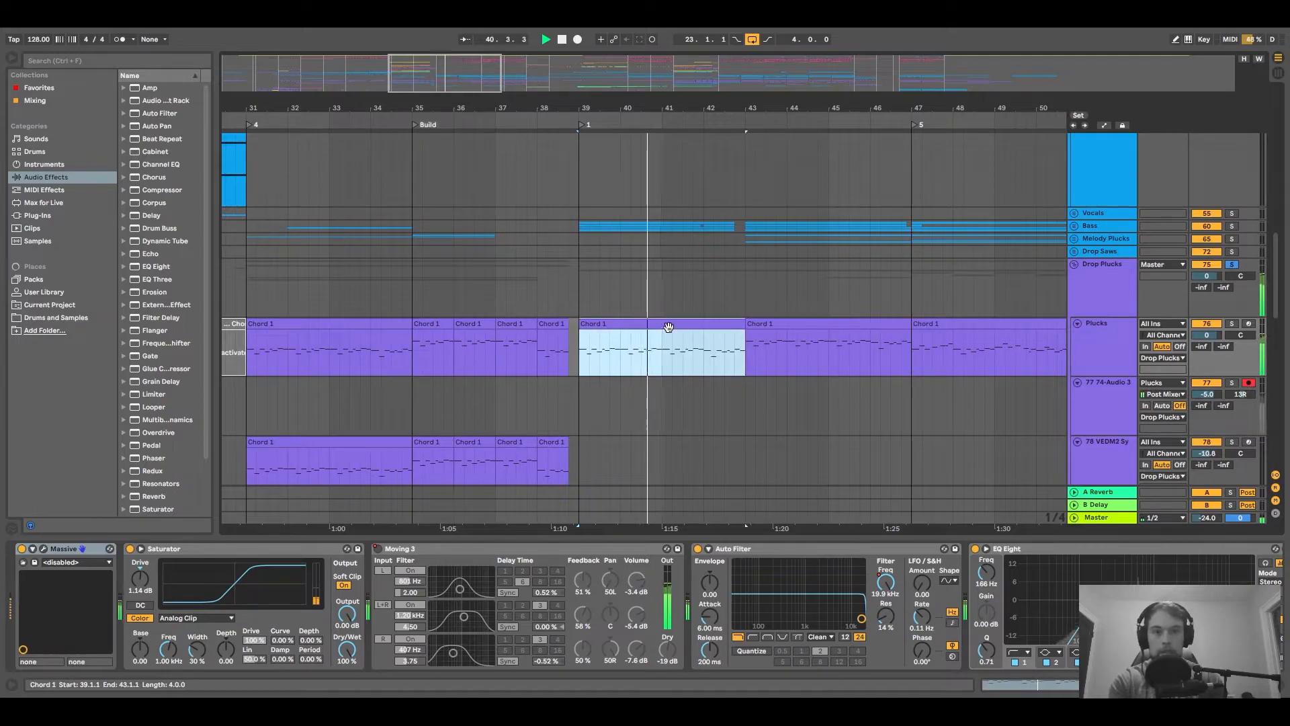
key("ctrl+l")
scroll(1142, 228, "down", 2)
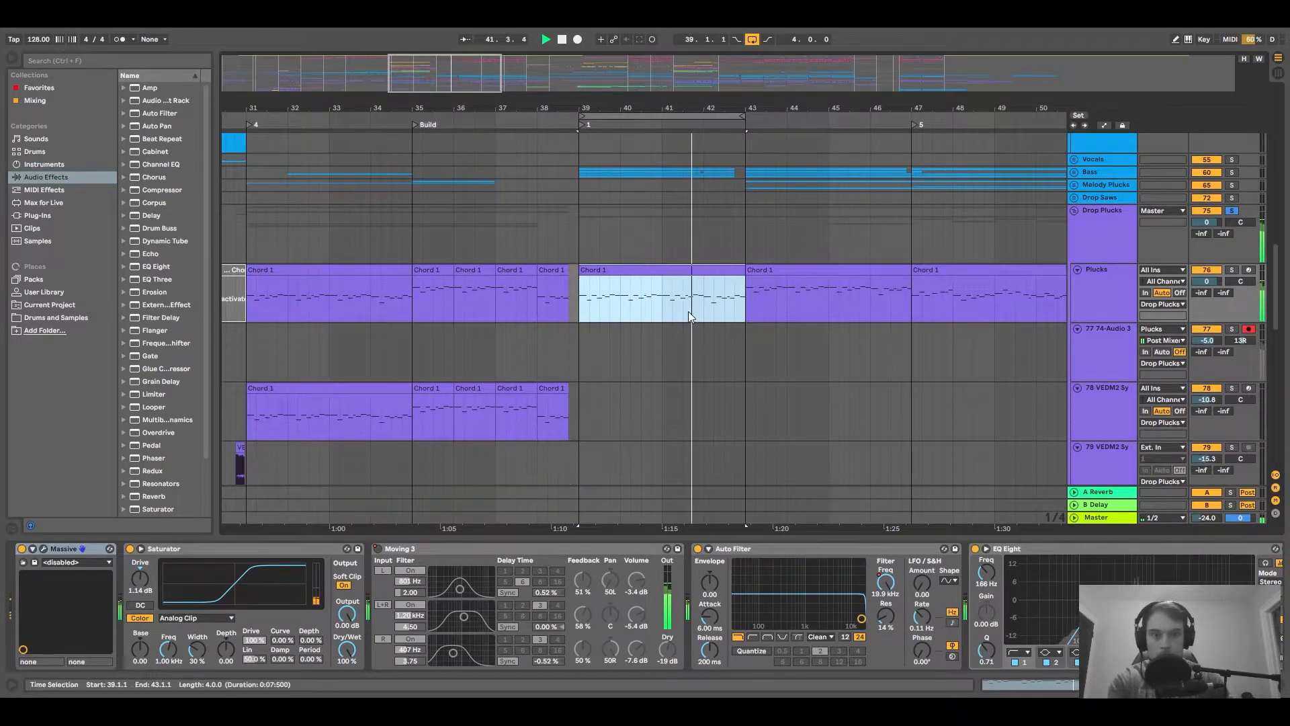
scroll(1149, 227, "up", 3)
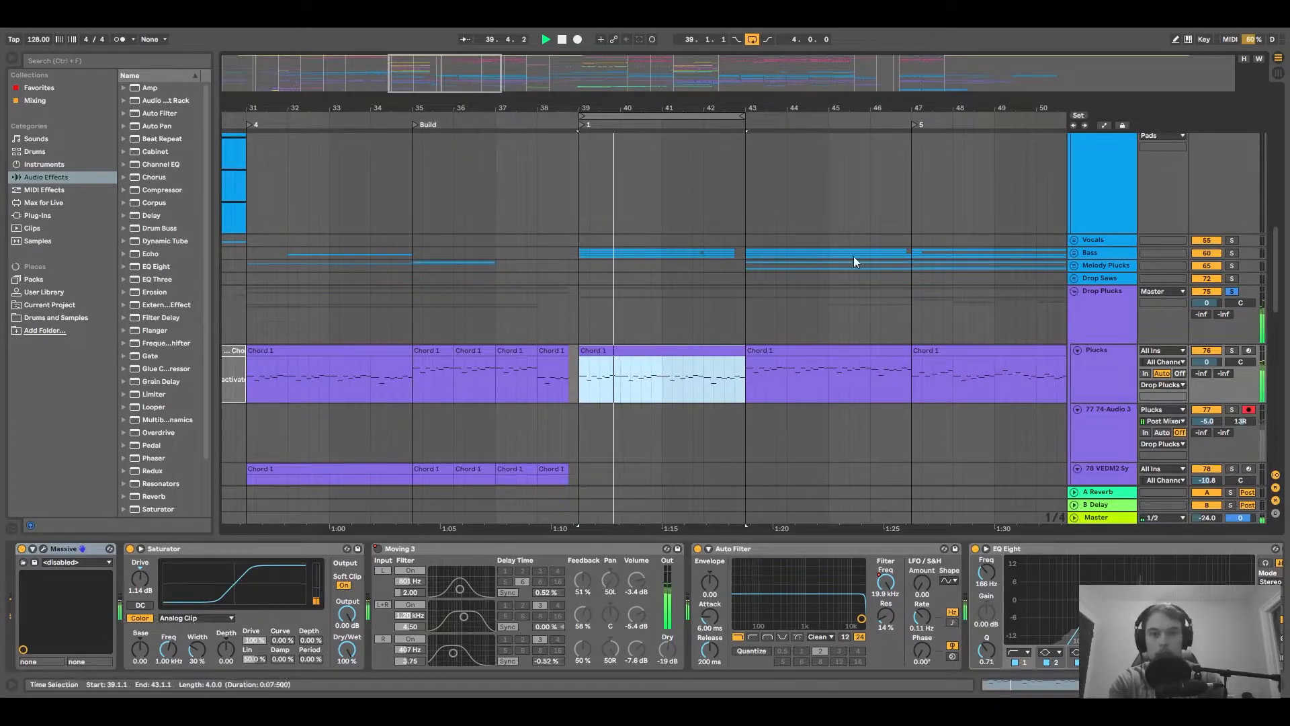
Unfold the Bass group and solo the Sine Bass track.
left_click(1075, 254)
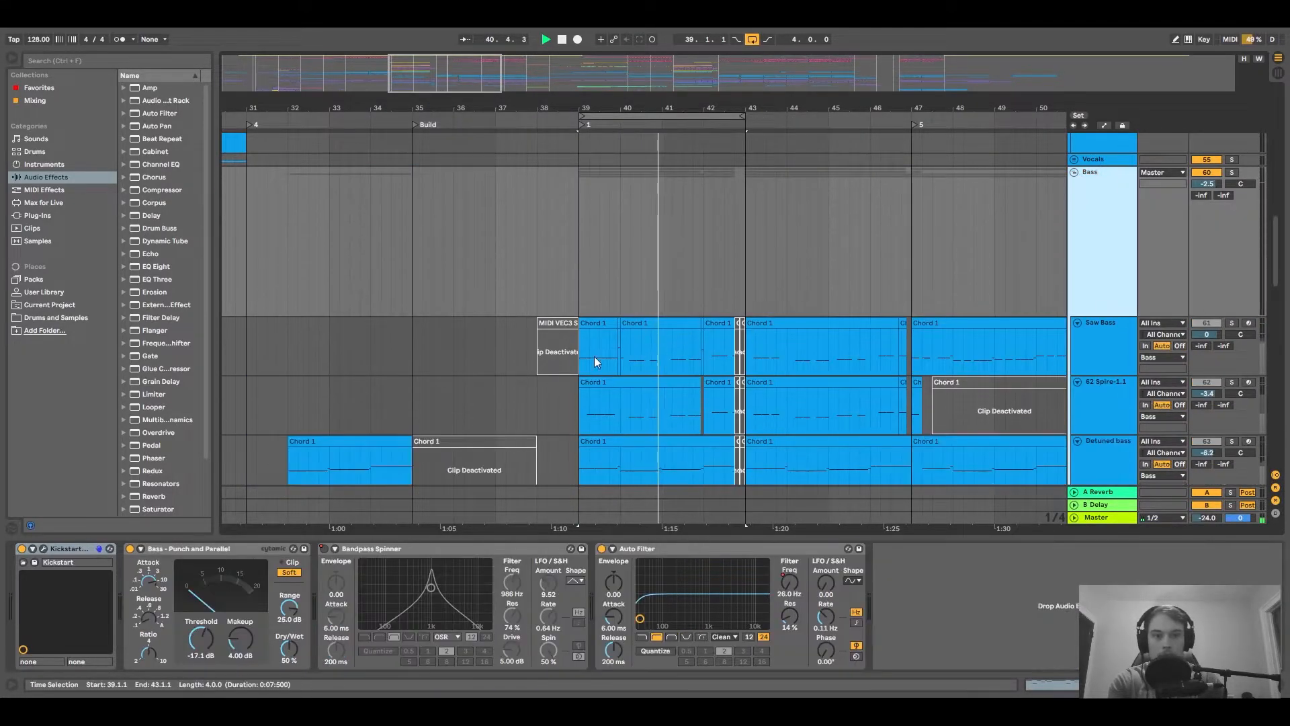
scroll(590, 296, "down", 3)
left_click(590, 268)
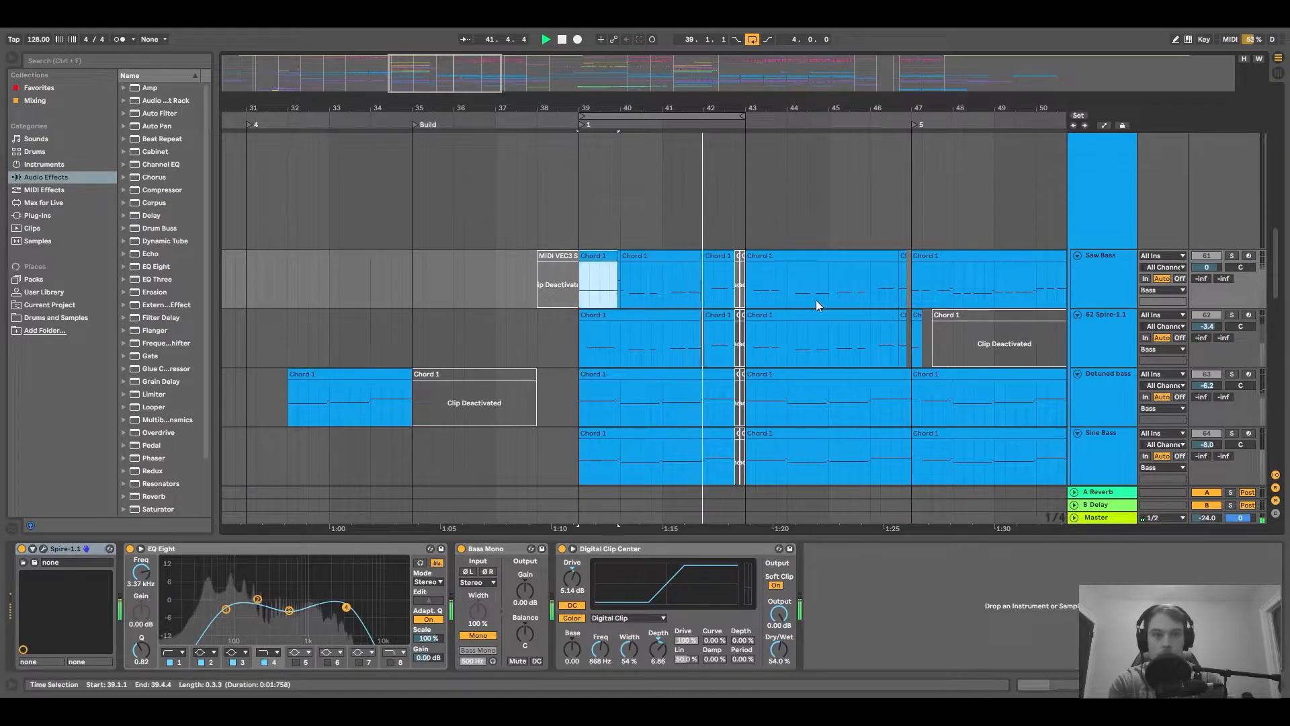
scroll(814, 299, "down", 2)
left_click(620, 390)
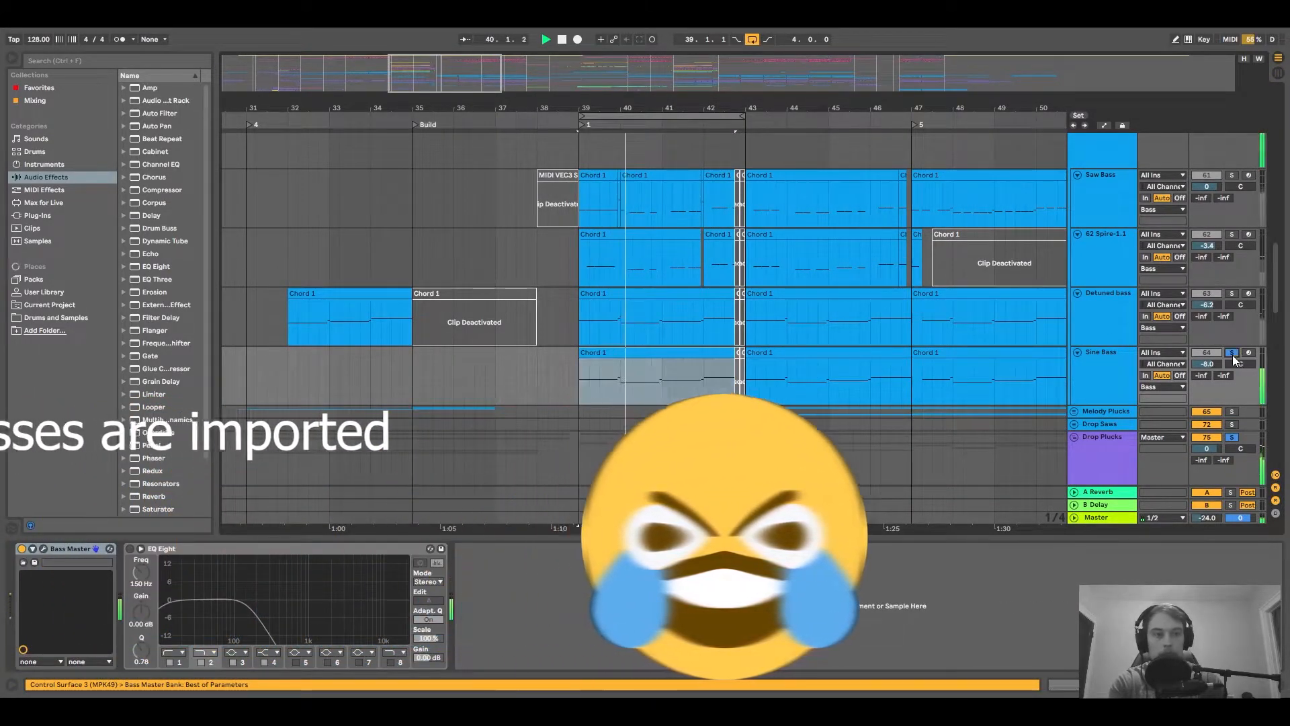
Examine the notes of the Sine Bass clip at bar 39 and return to the arrangement.
double_click(600, 378)
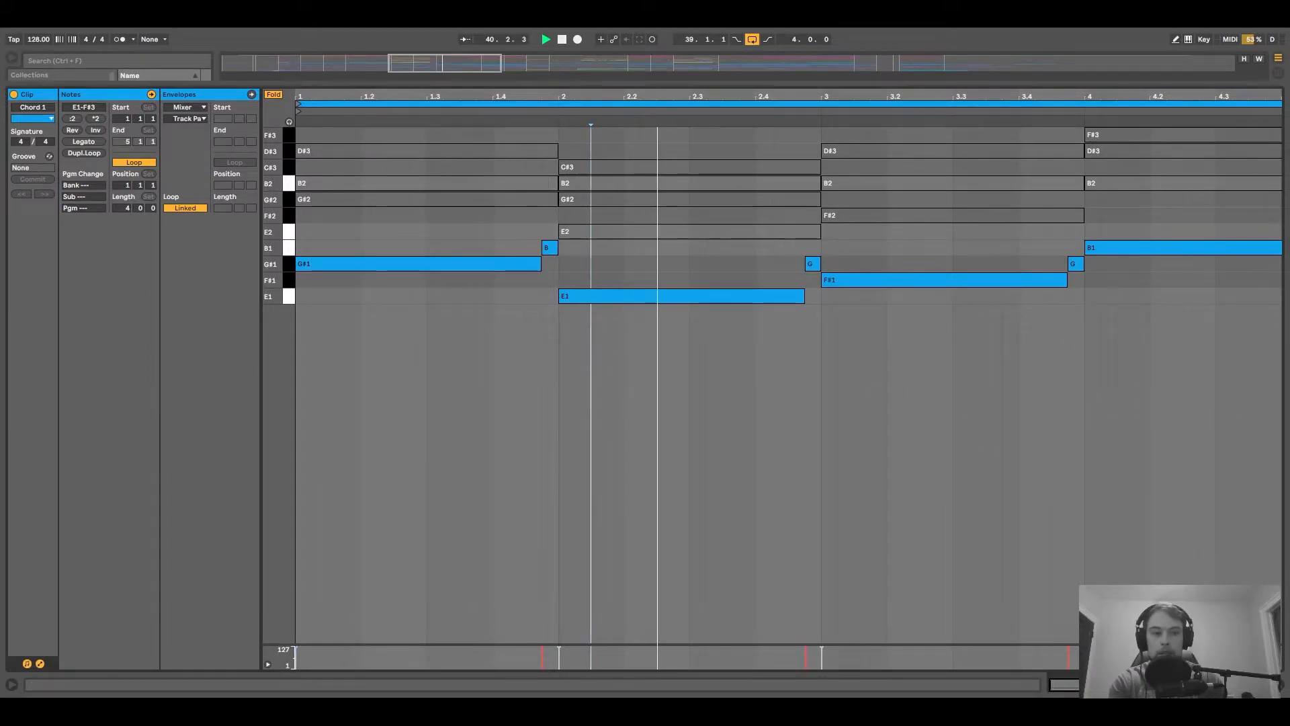
key("shift+Tab")
scroll(575, 329, "up", 4)
scroll(605, 240, "up", 3)
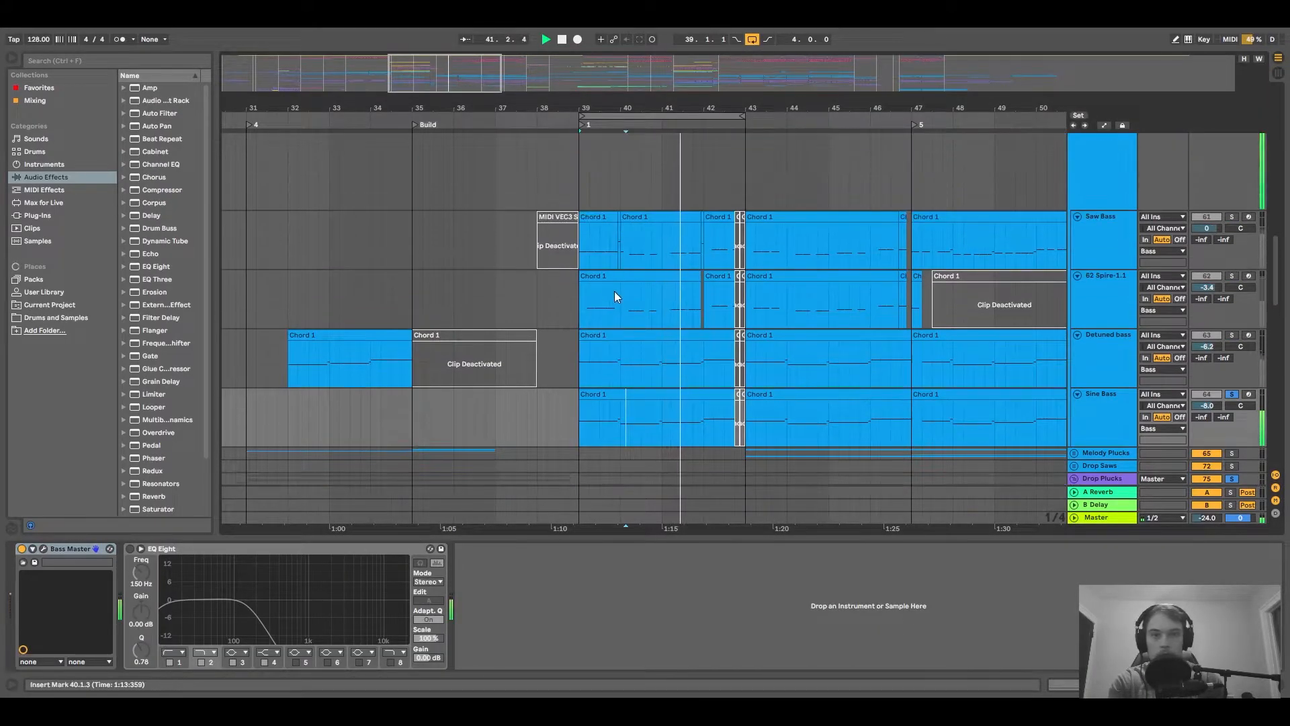
Examine the notes of the first Saw Bass clip at bar 39 and return to the arrangement.
left_click(587, 218)
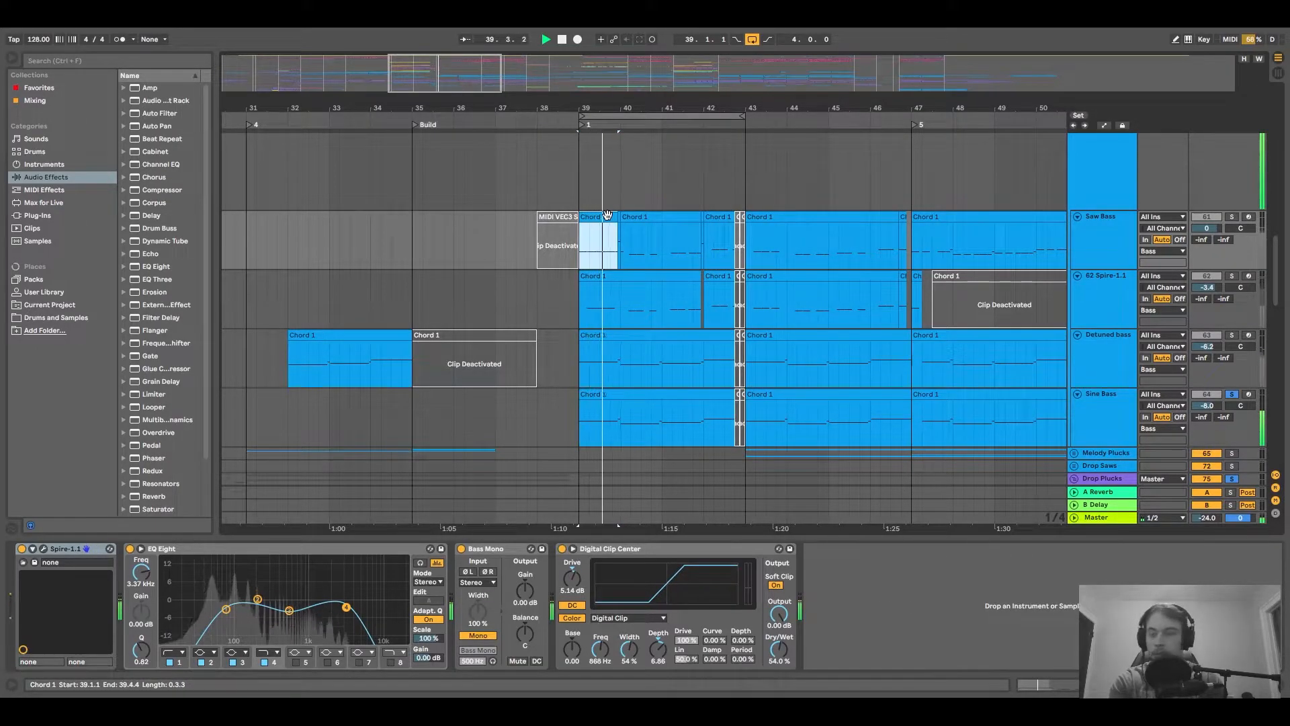
key("shift+Tab")
left_click(529, 441)
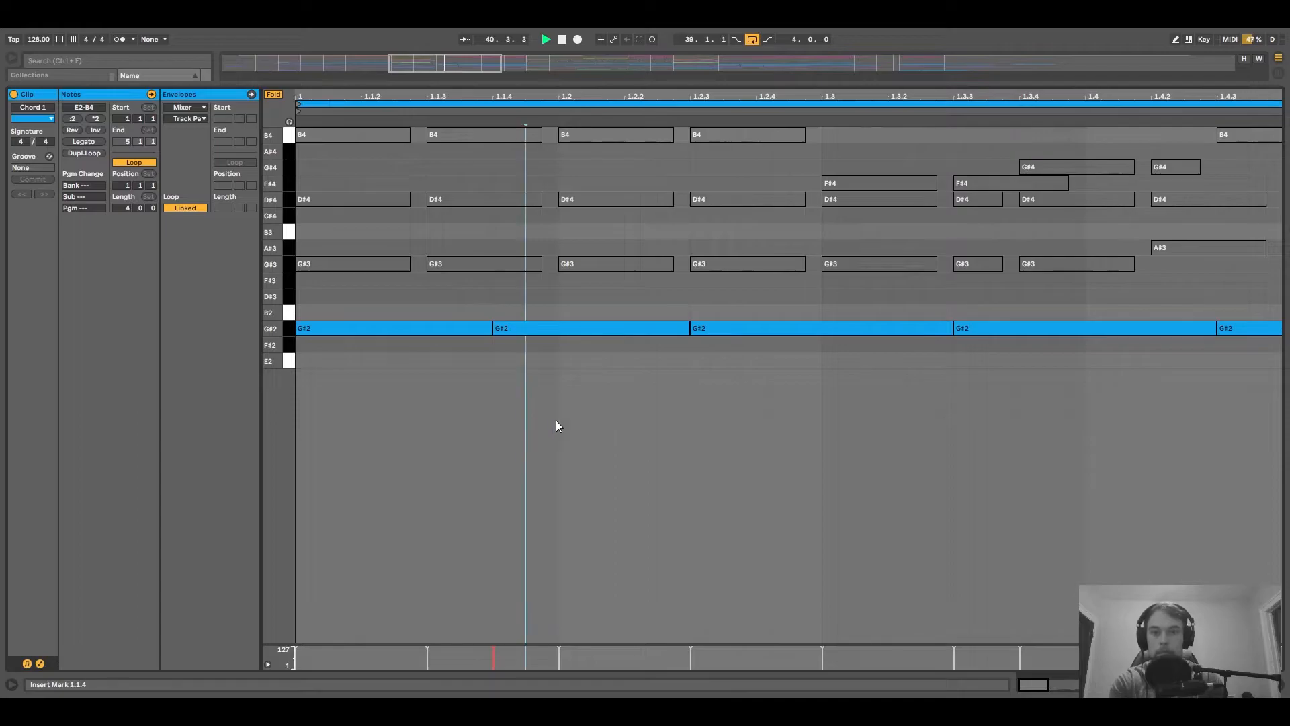
scroll(555, 421, "down", 5)
key("shift+Tab")
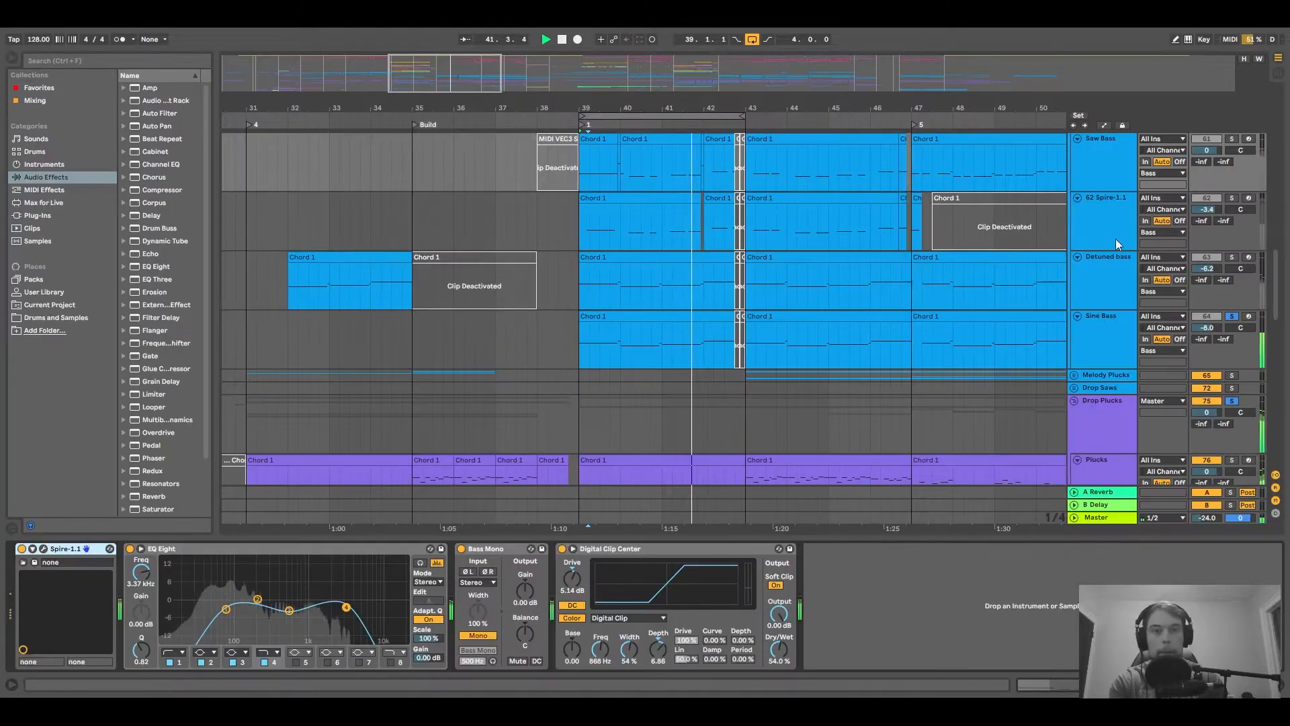
Solo the Detuned bass track alongside the Sine Bass and examine the notes of its clip at bar 39.
left_click(1235, 173)
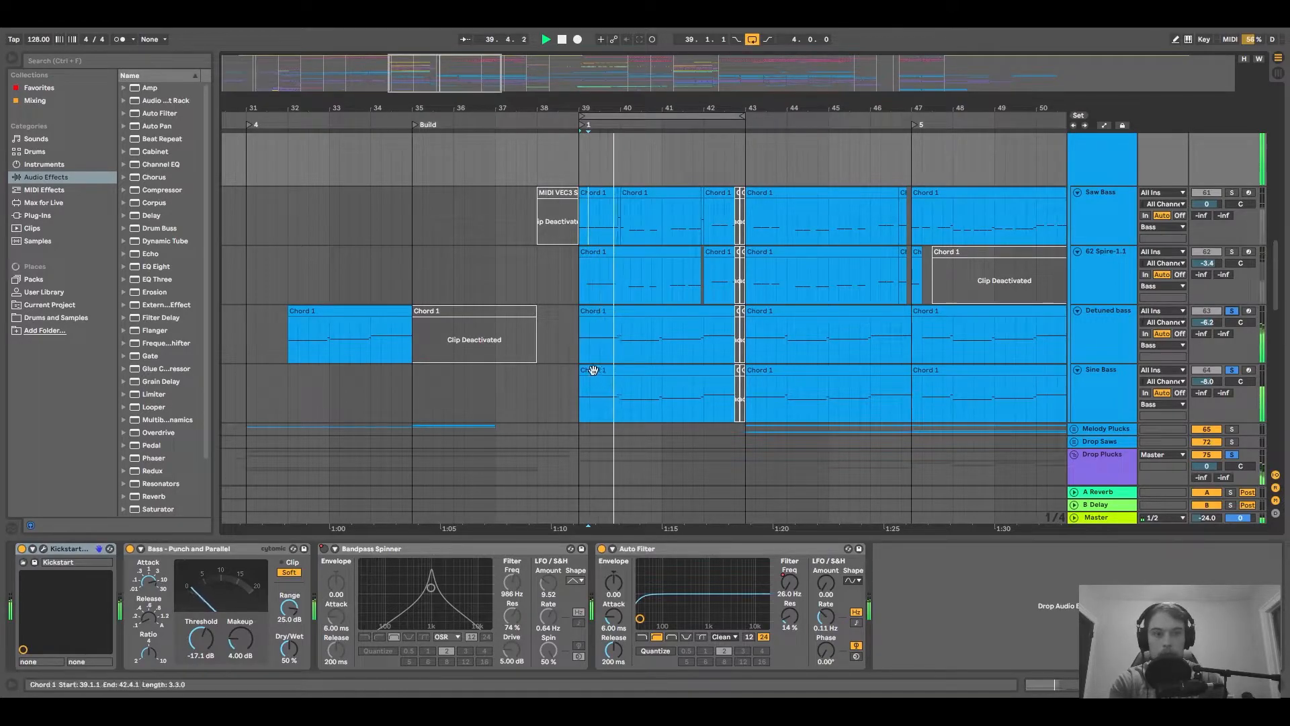
double_click(602, 391)
left_click(576, 396)
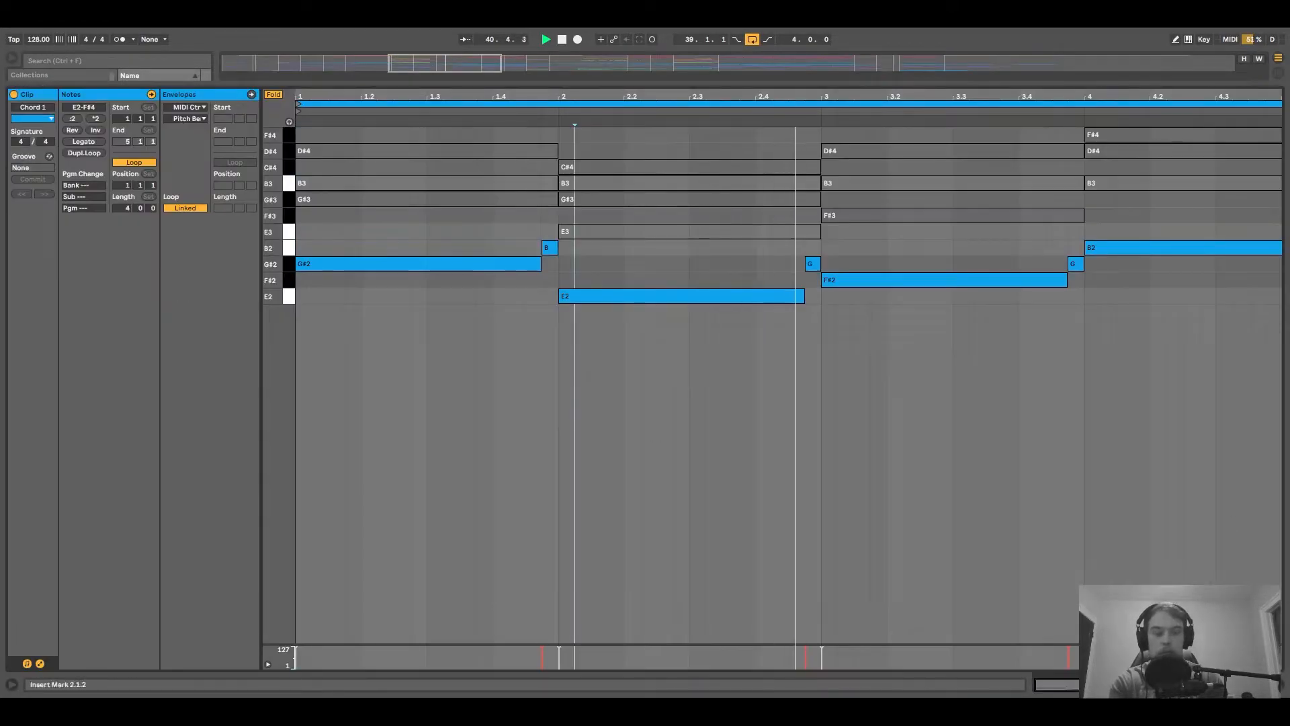
key("shift+Tab")
Compare the notes of the Detuned bass and Sine Bass clips at bar 39.
double_click(634, 140)
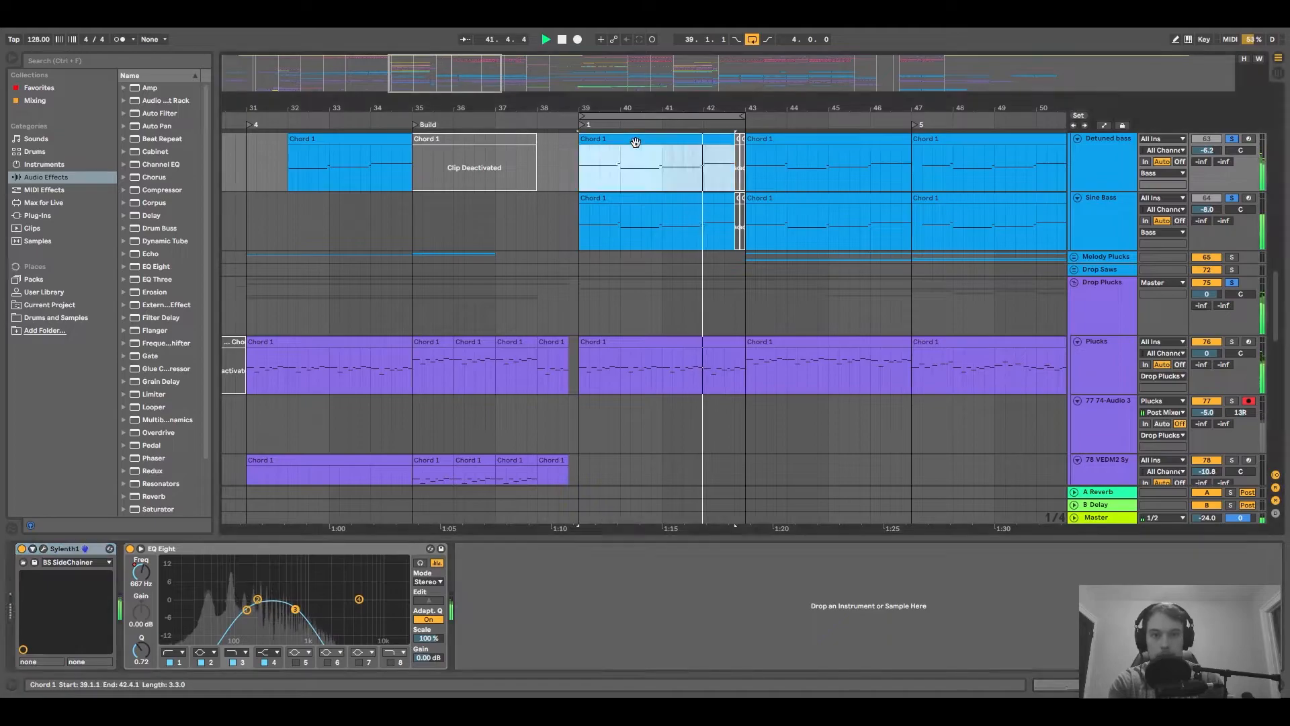
left_click(575, 438)
key("Left")
key("Left")
key("shift+Tab")
double_click(603, 209)
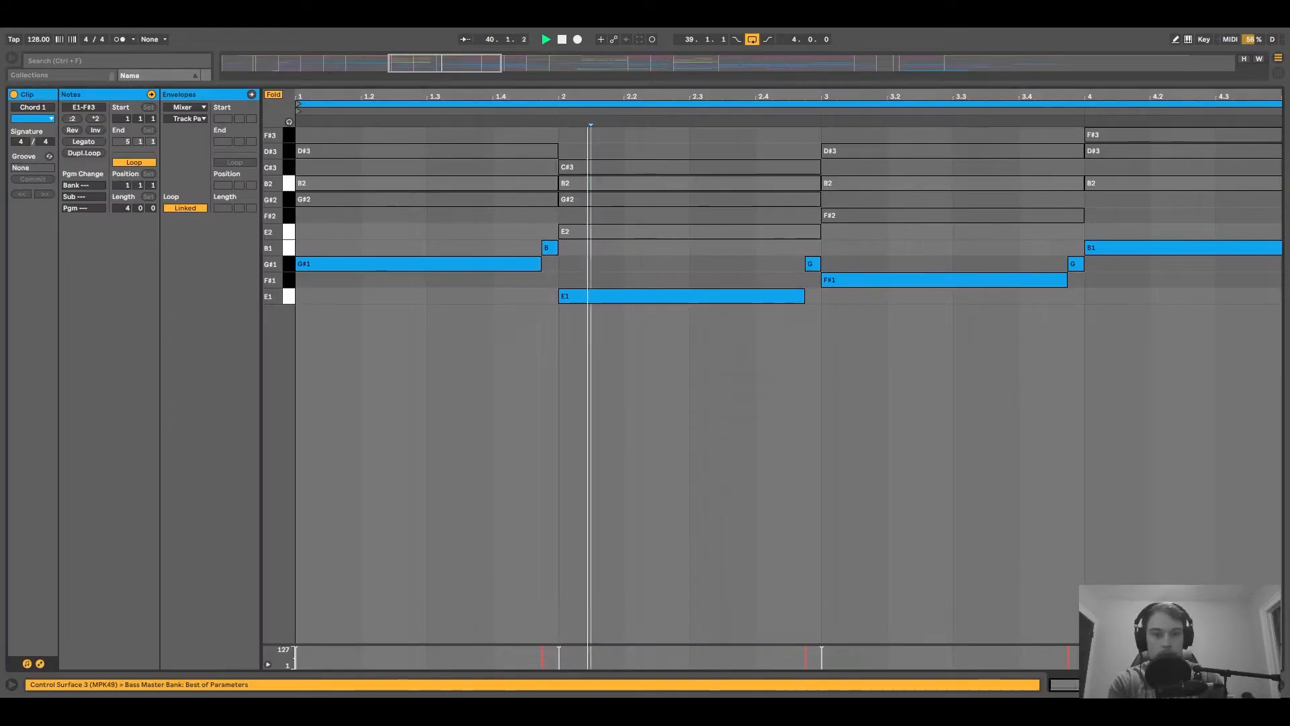
key("shift+Tab")
Solo the Spire-1.1 bass track as well and examine the note rhythm of its clip at bar 39.
scroll(616, 286, "up", 6)
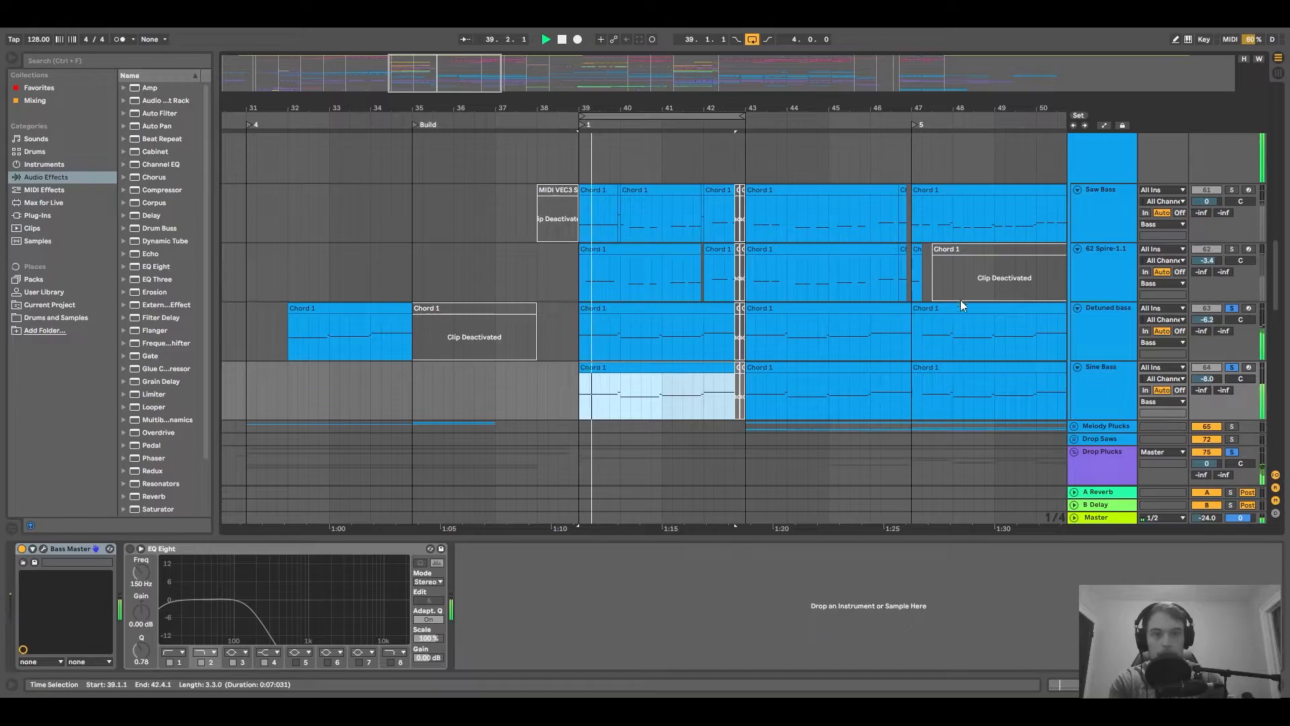
left_click(1233, 249)
left_click(603, 250)
double_click(603, 250)
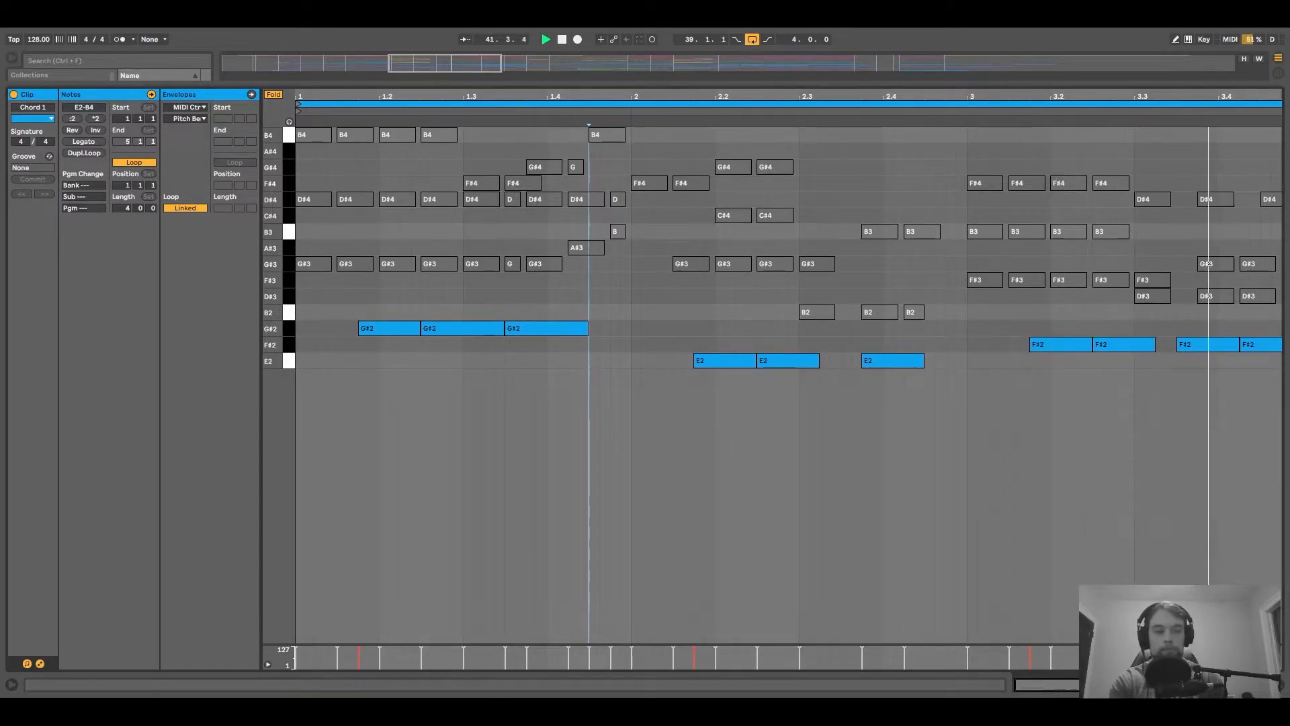
left_click(1237, 684)
Add the Saw Bass track to the solo, then fold the Bass group and keep it soloed with the Drop Plucks.
scroll(782, 284, "up", 3)
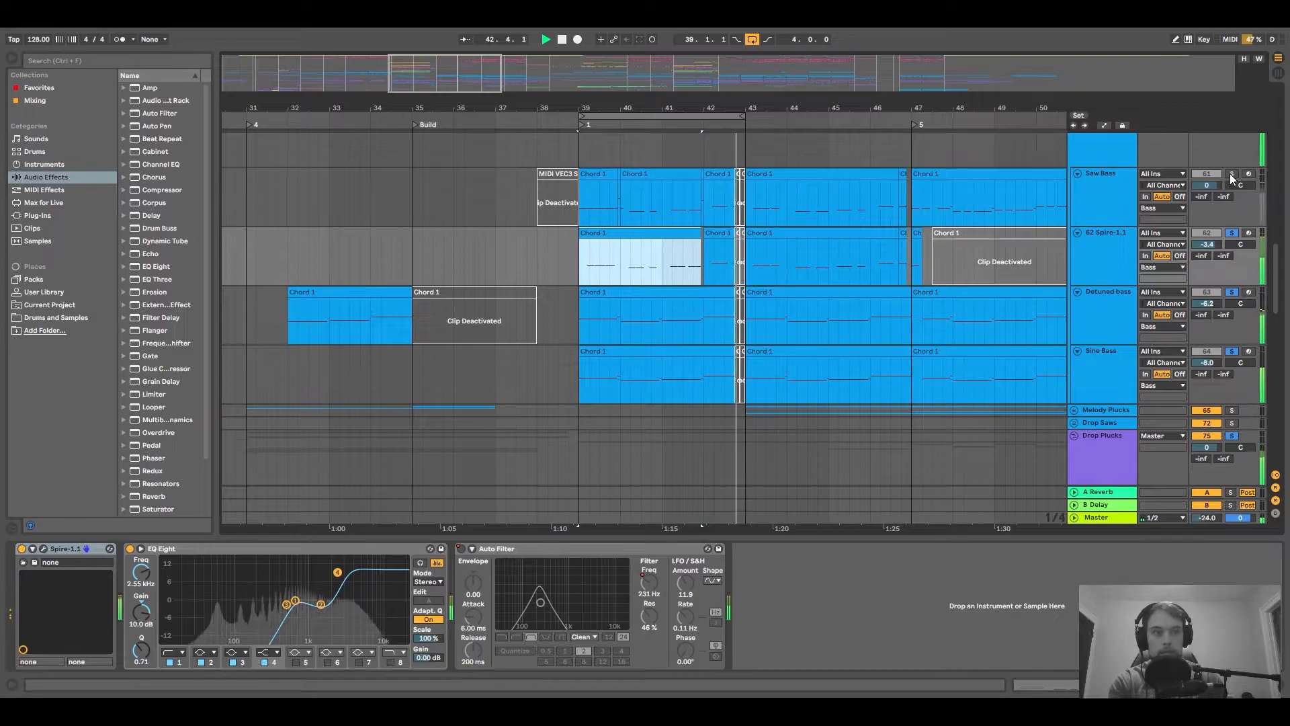
scroll(740, 228, "up", 3)
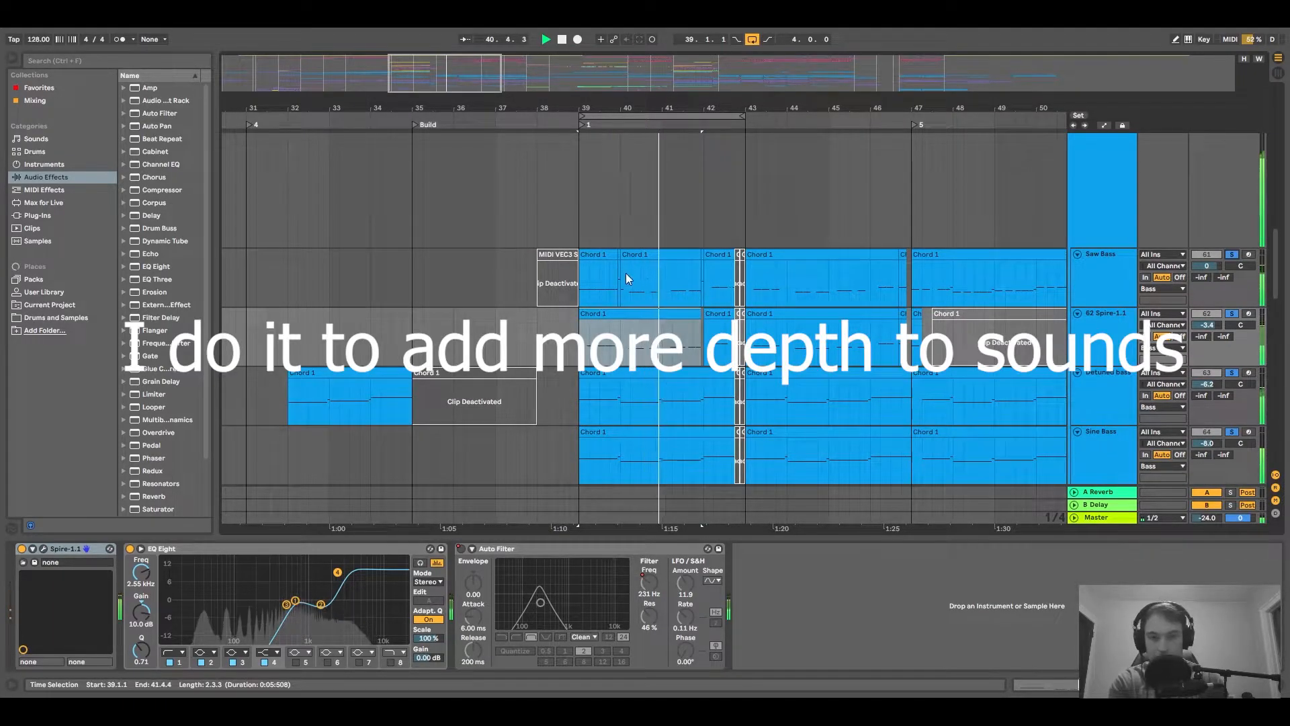
scroll(1067, 241, "up", 3)
left_click(1075, 160)
left_click(1074, 161)
left_click(1074, 171)
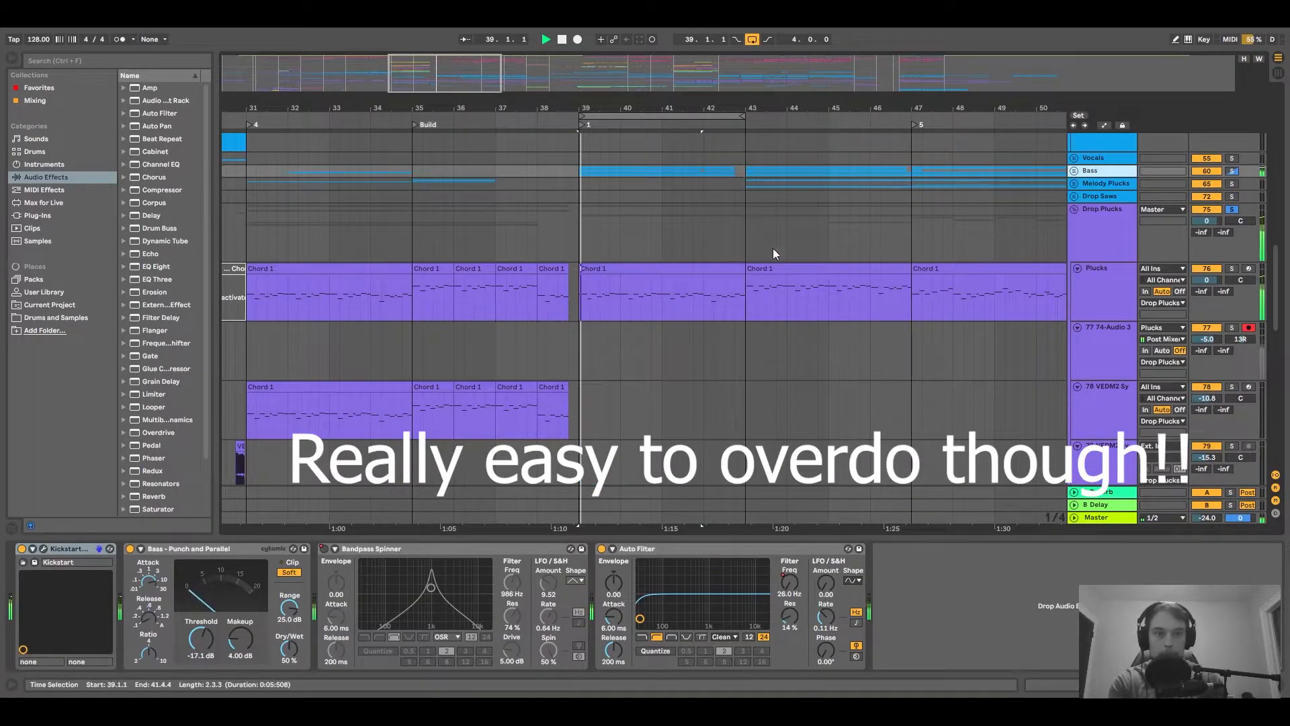
scroll(739, 282, "up", 10)
scroll(735, 284, "down", 15)
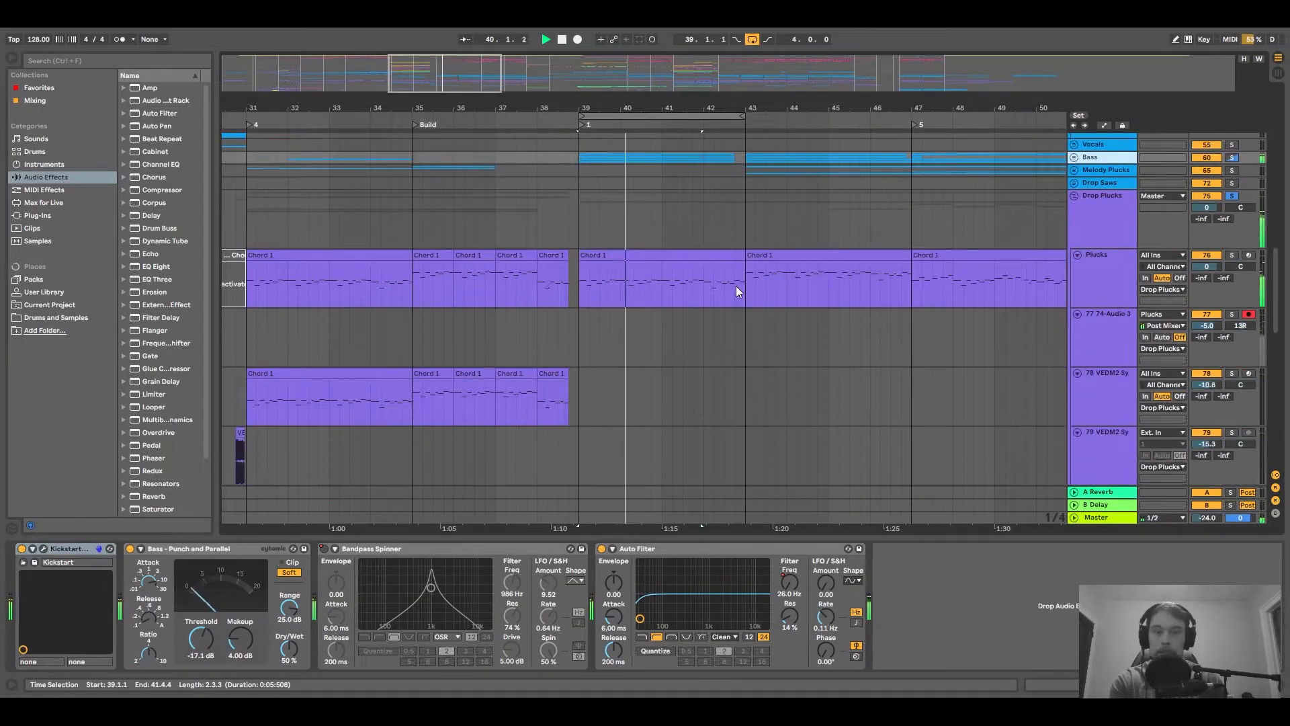
Unfold track 93 Chord 1 (Freeze), fold the Drop Plucks group, and add track 93 to the solo.
scroll(930, 400, "down", 15)
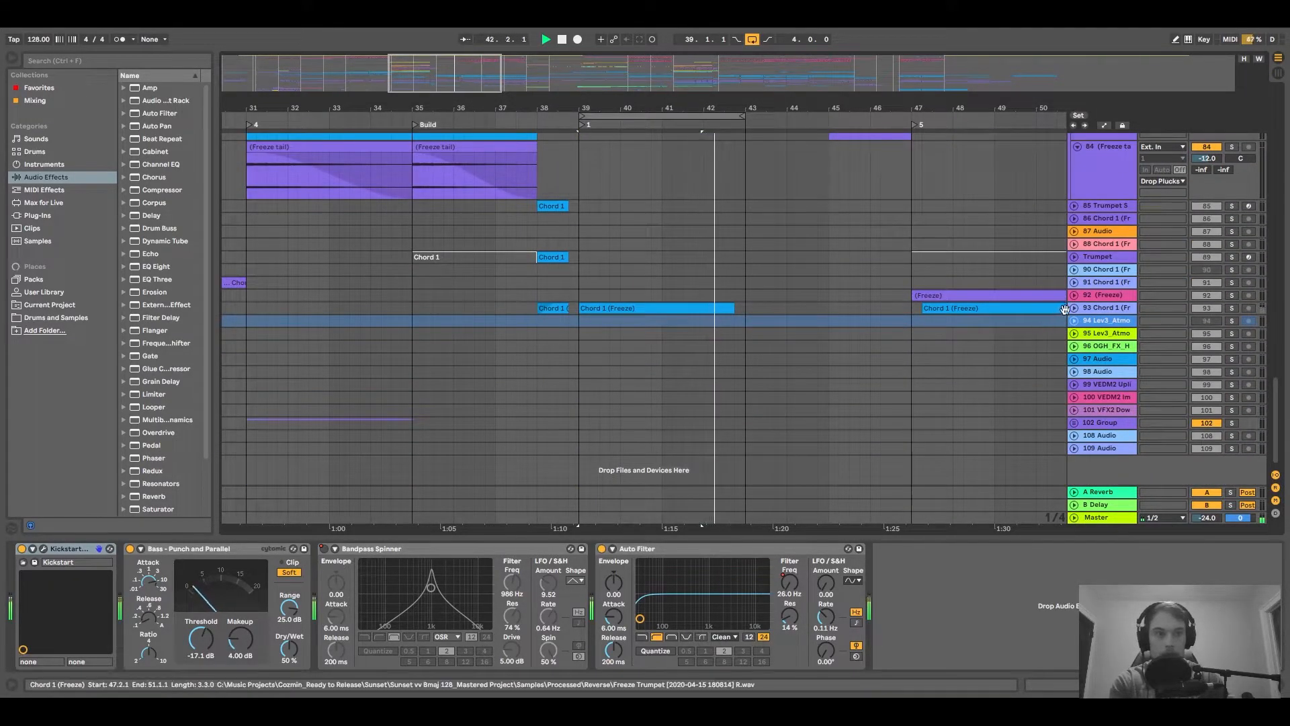
left_click(1074, 309)
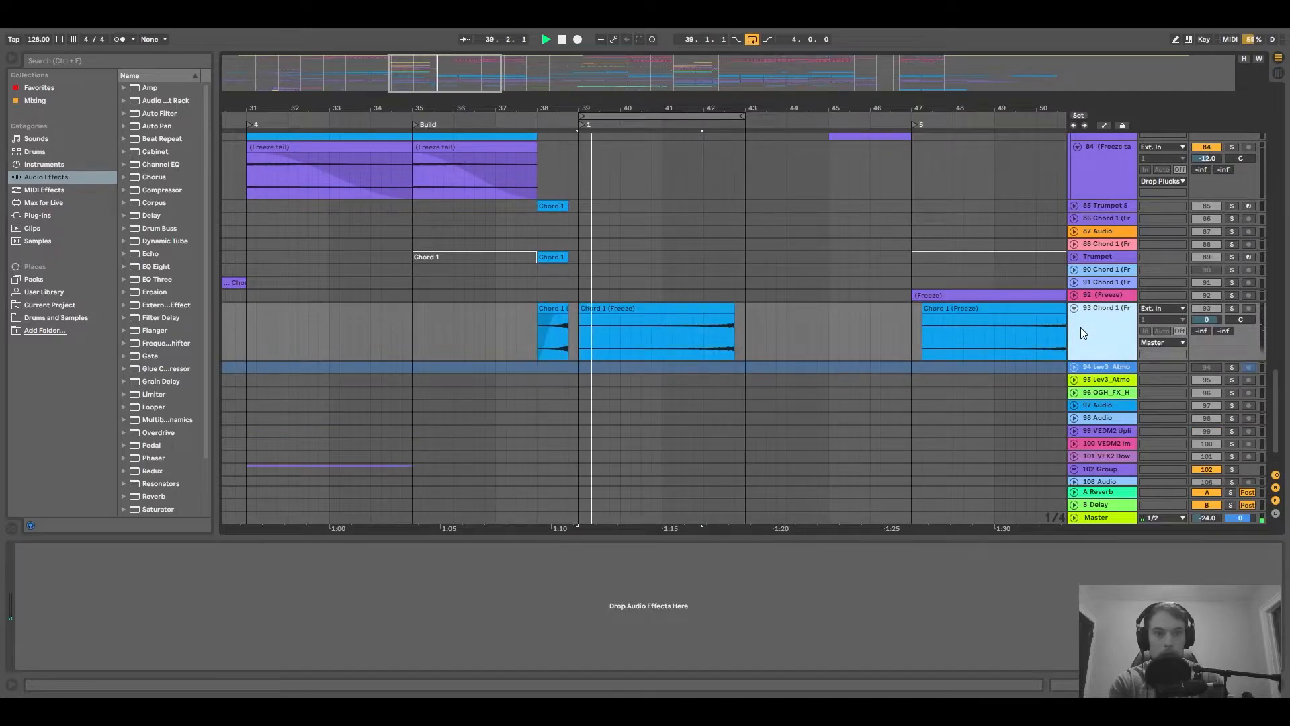
scroll(630, 267, "up", 1)
scroll(631, 266, "up", 10)
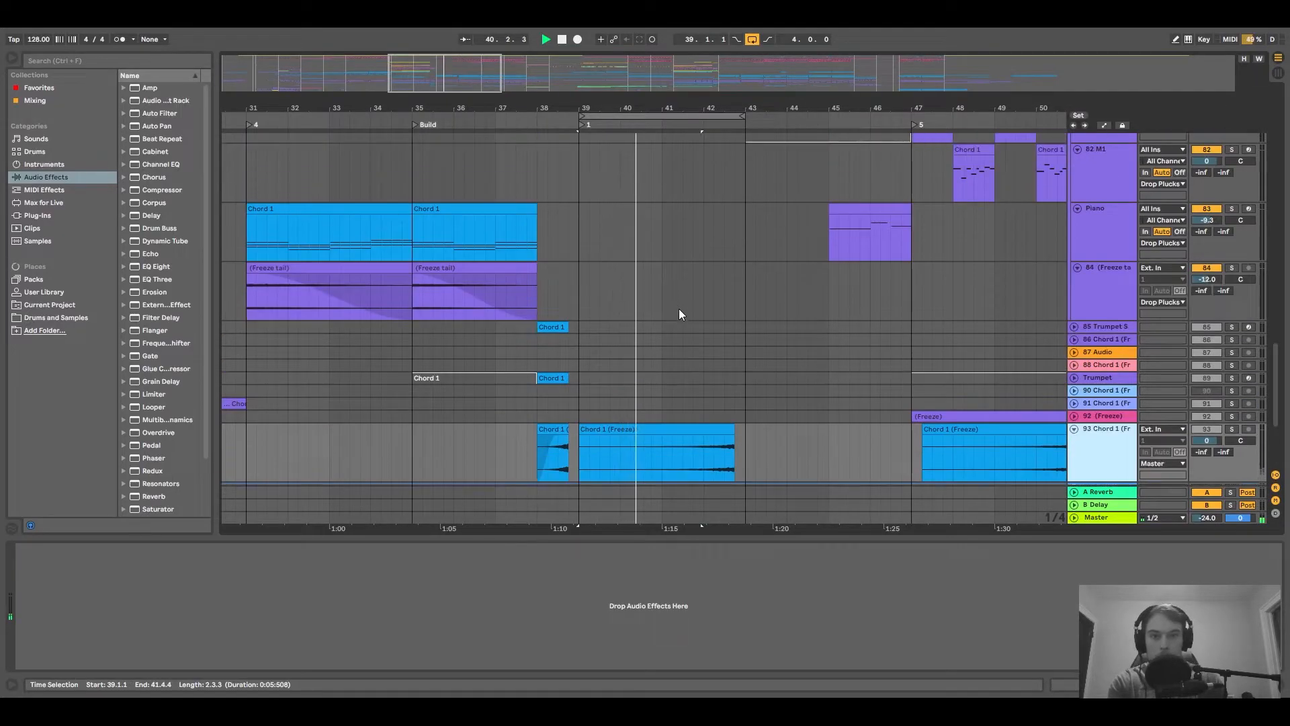
scroll(728, 316, "down", 10)
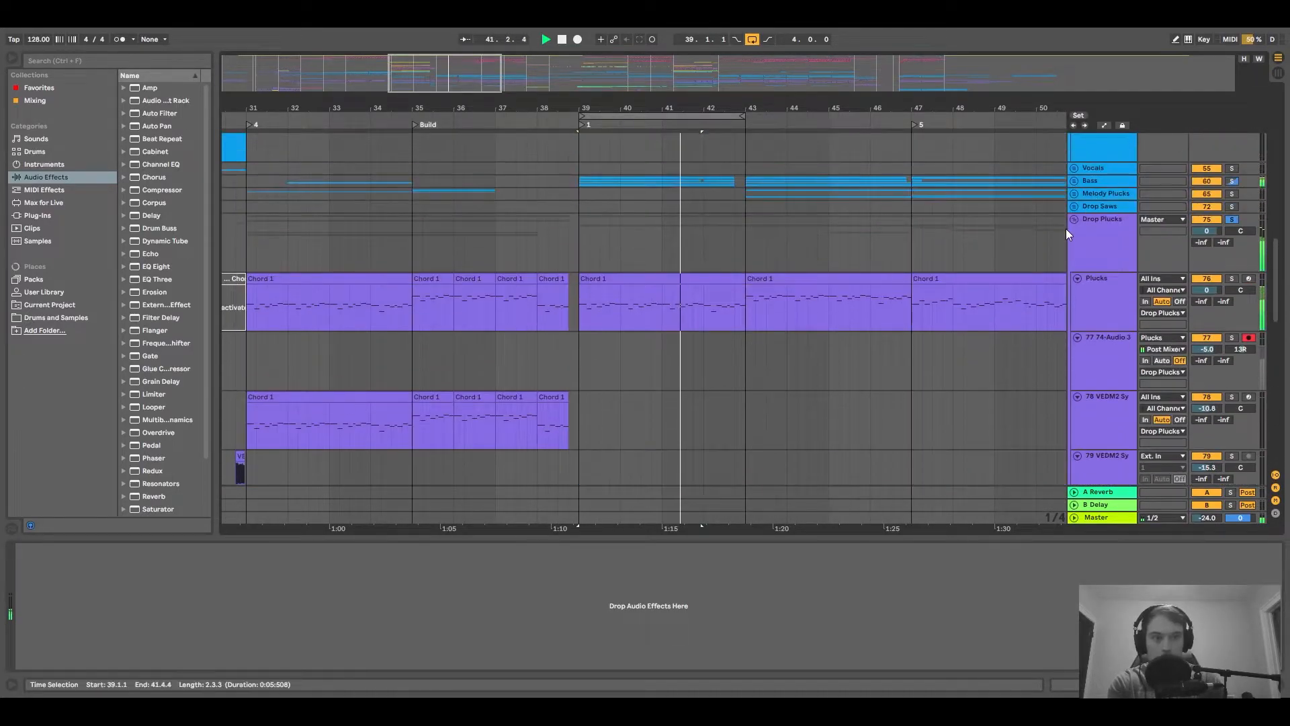
scroll(811, 266, "down", 2)
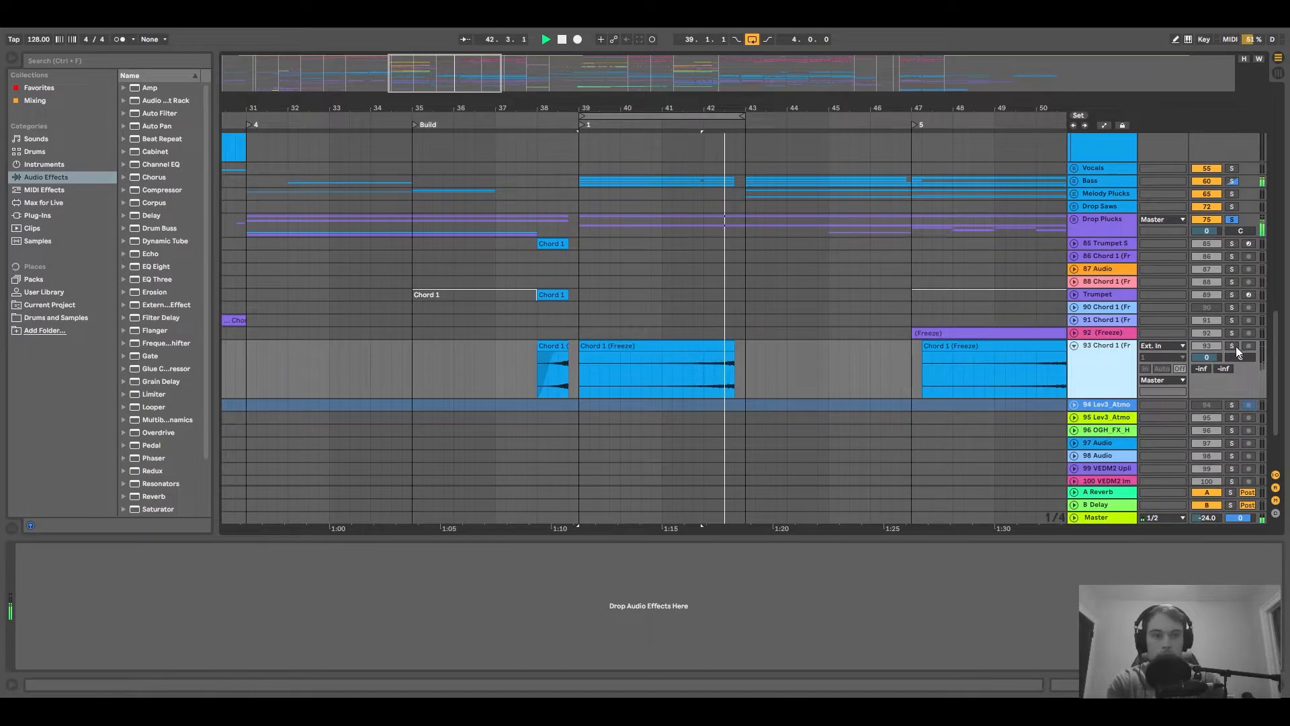
left_click(1231, 346)
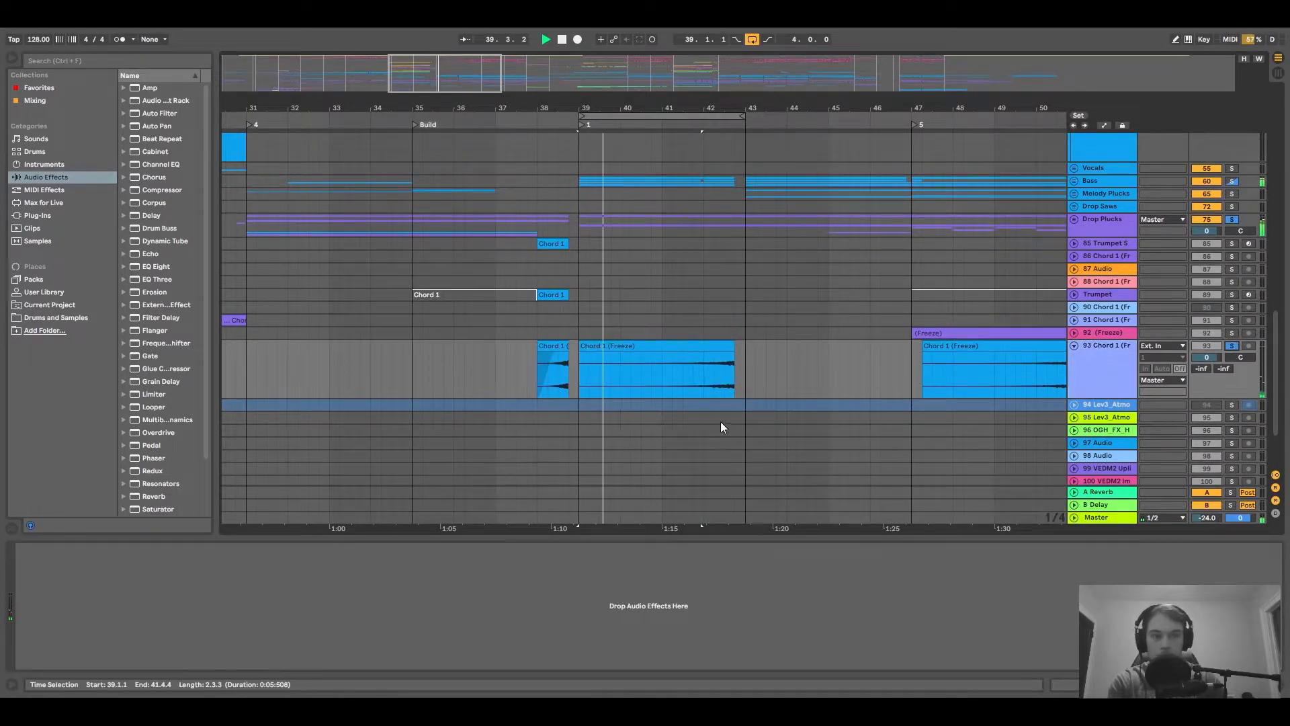
Play the end of the reversed trumpet clip on track 93 from bar 42, and select the clip.
left_click(702, 383)
key("space")
key("space")
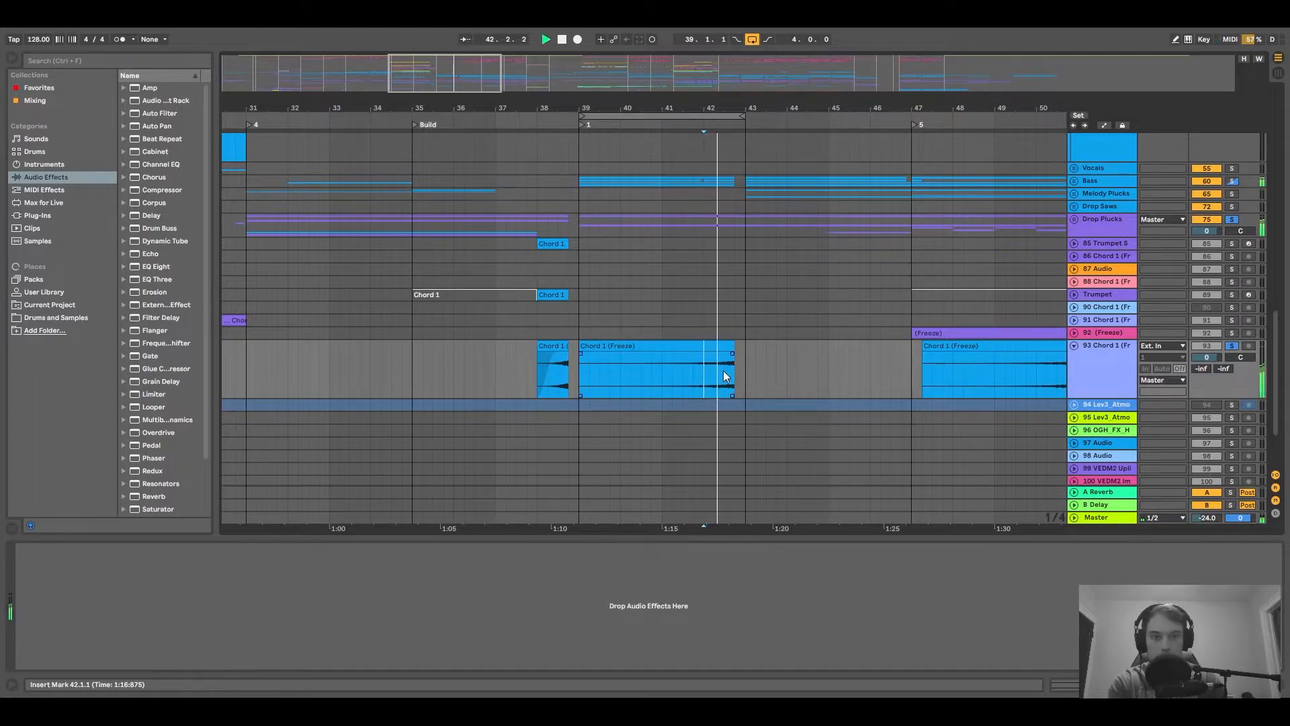
double_click(709, 361)
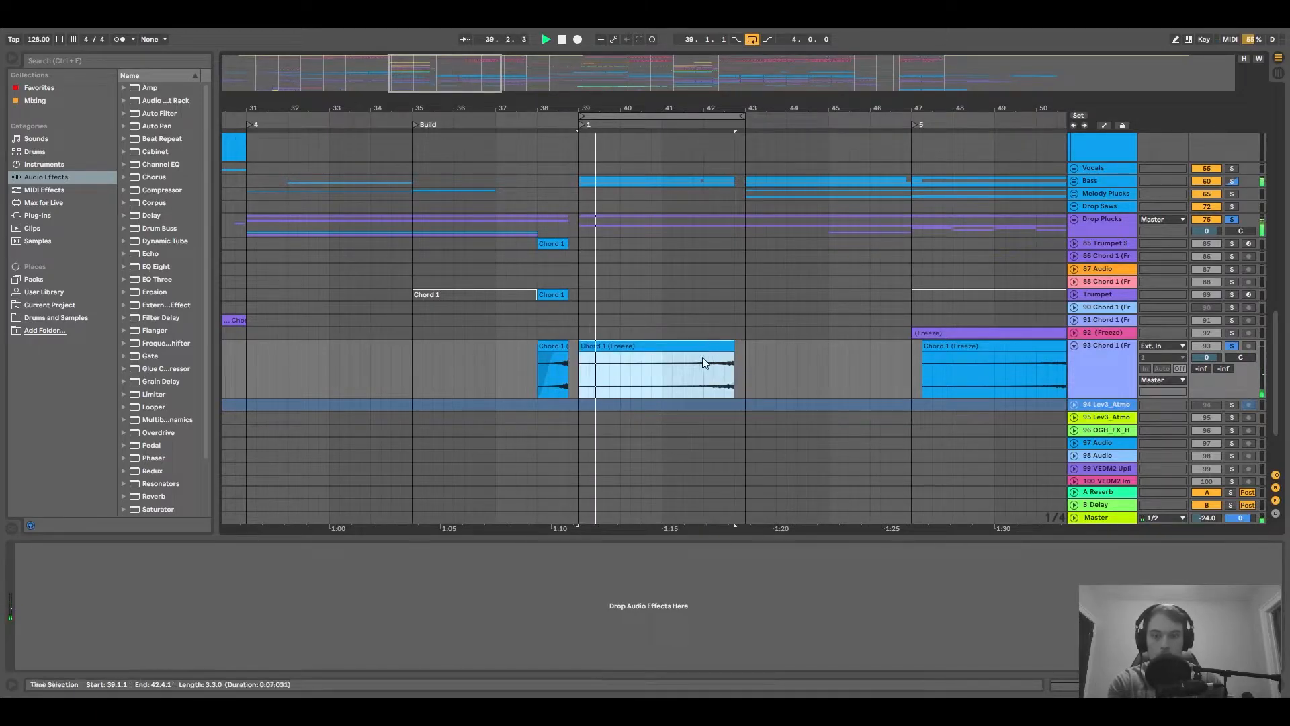
scroll(704, 356, "left", 5)
scroll(704, 356, "down", 1)
scroll(853, 323, "right", 3)
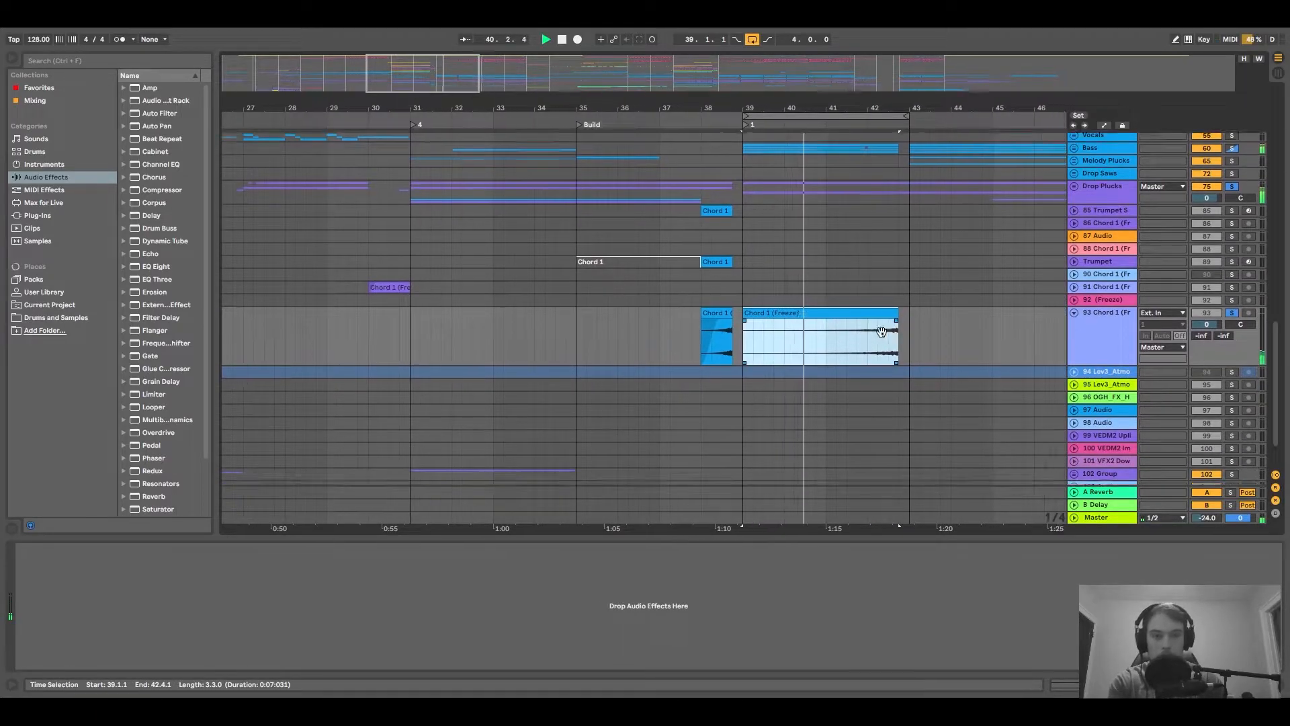
Solo only track 93, replay the ending of its reversed clip from bar 42, and stop playback.
scroll(840, 316, "down", 1)
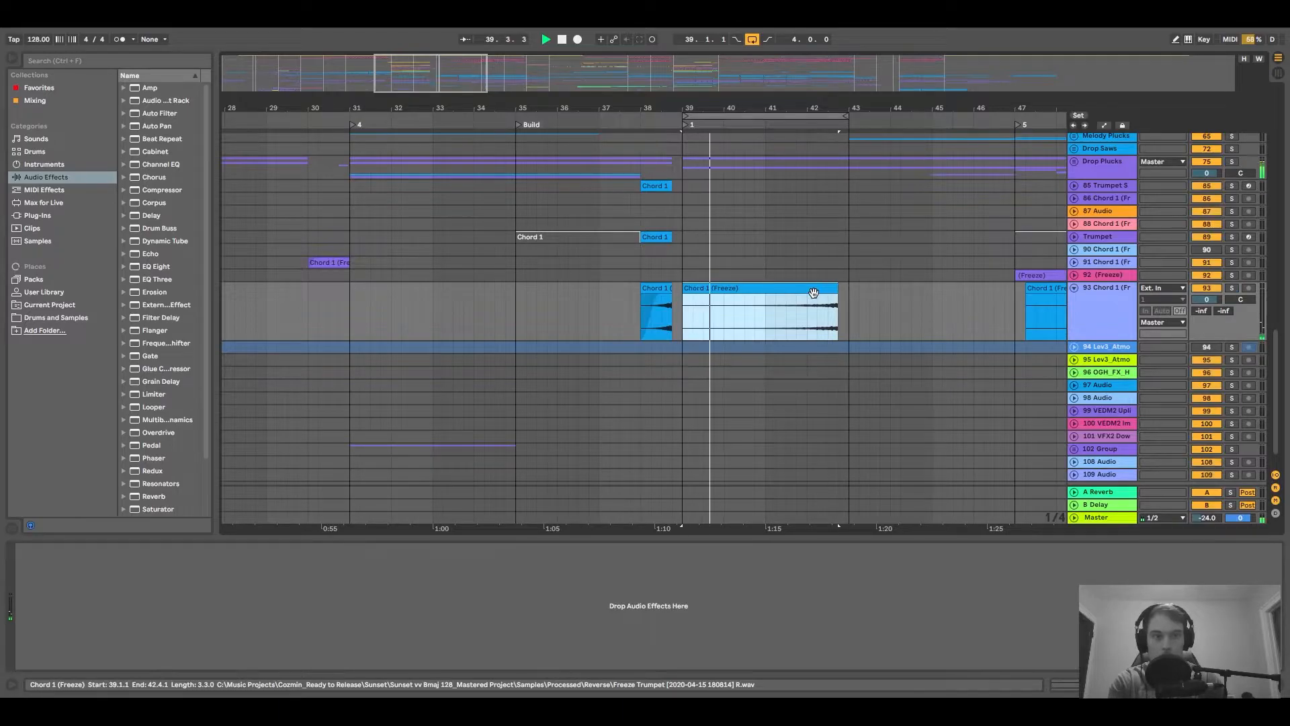
left_click(816, 313)
key("space")
key("space")
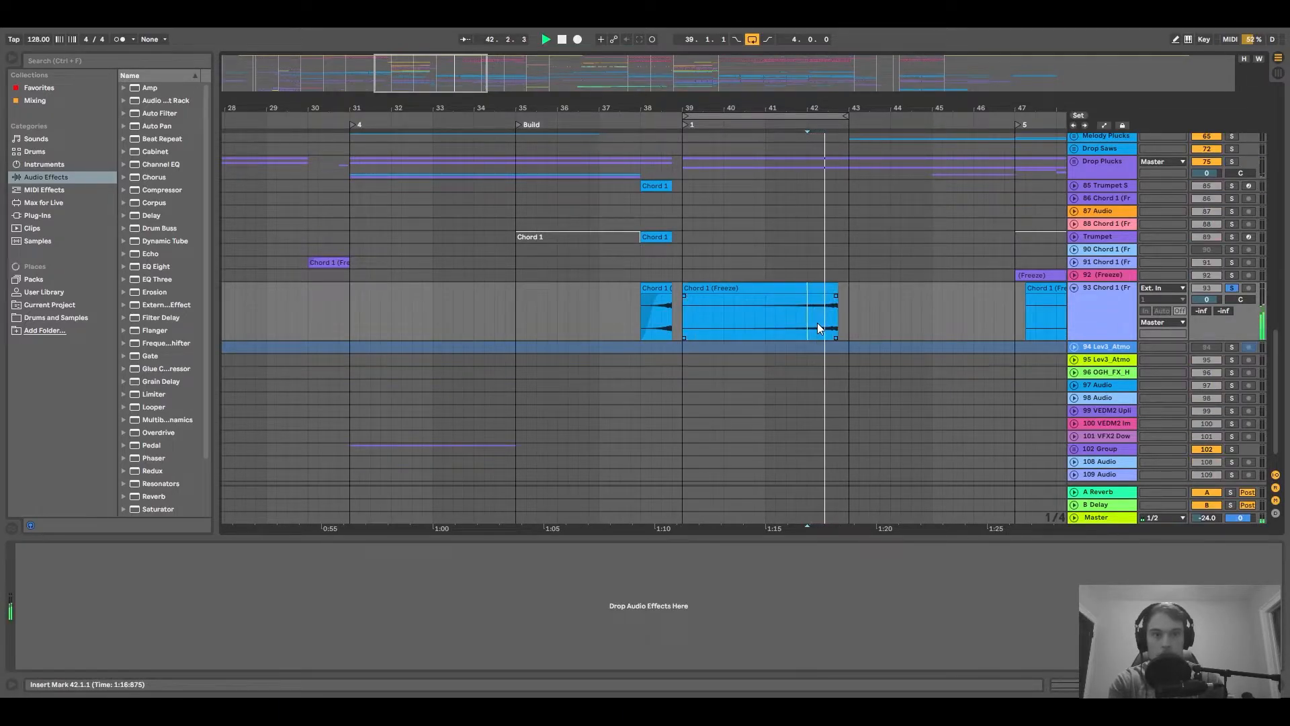
left_click(825, 292)
key("space")
Clear the solo and play the full drop from bar 39 with the Drop Plucks group selected.
left_click_drag(583, 284, 699, 296, "ctrl+alt")
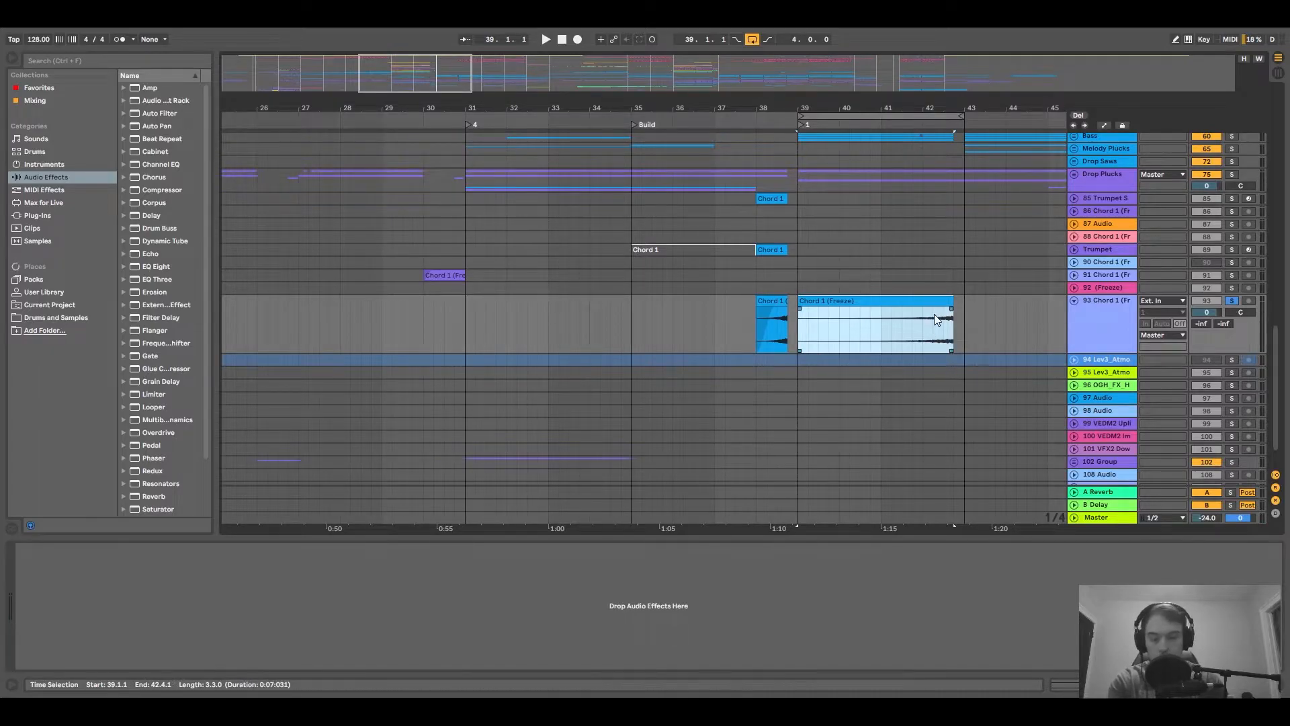
left_click(933, 333)
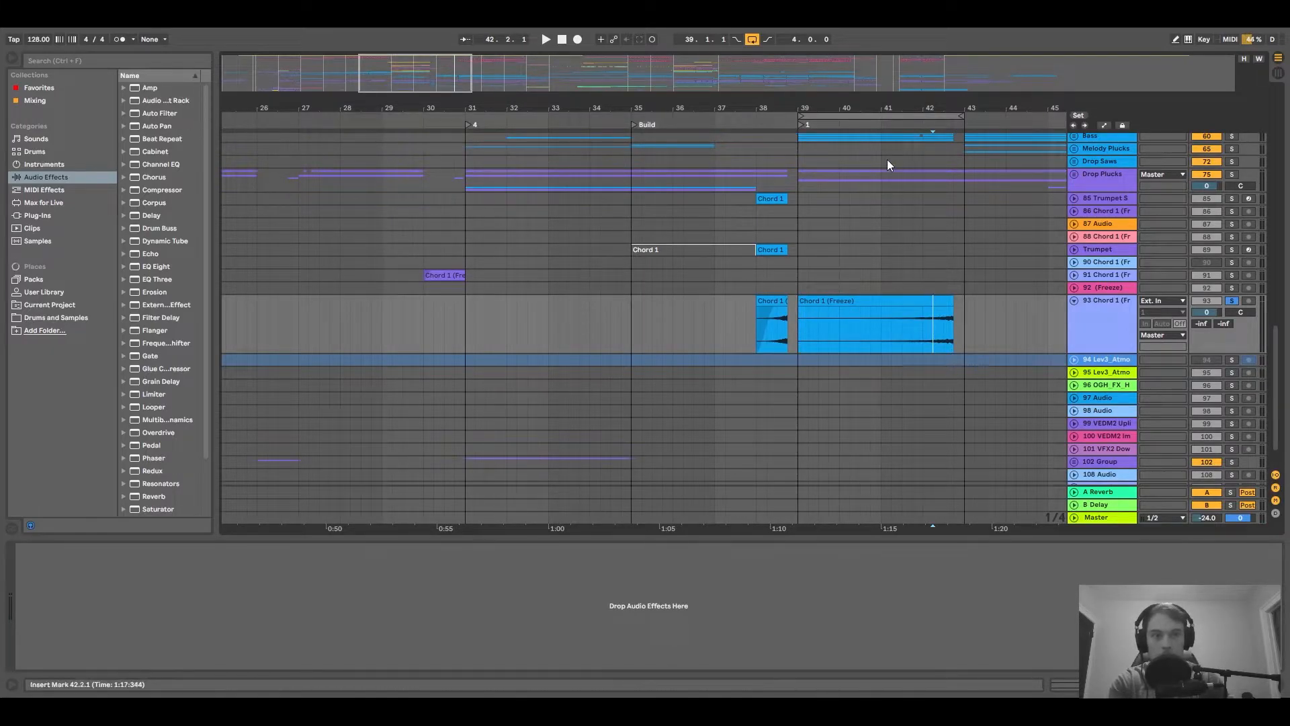
left_click_drag(935, 108, 831, 108)
scroll(733, 259, "up", 3)
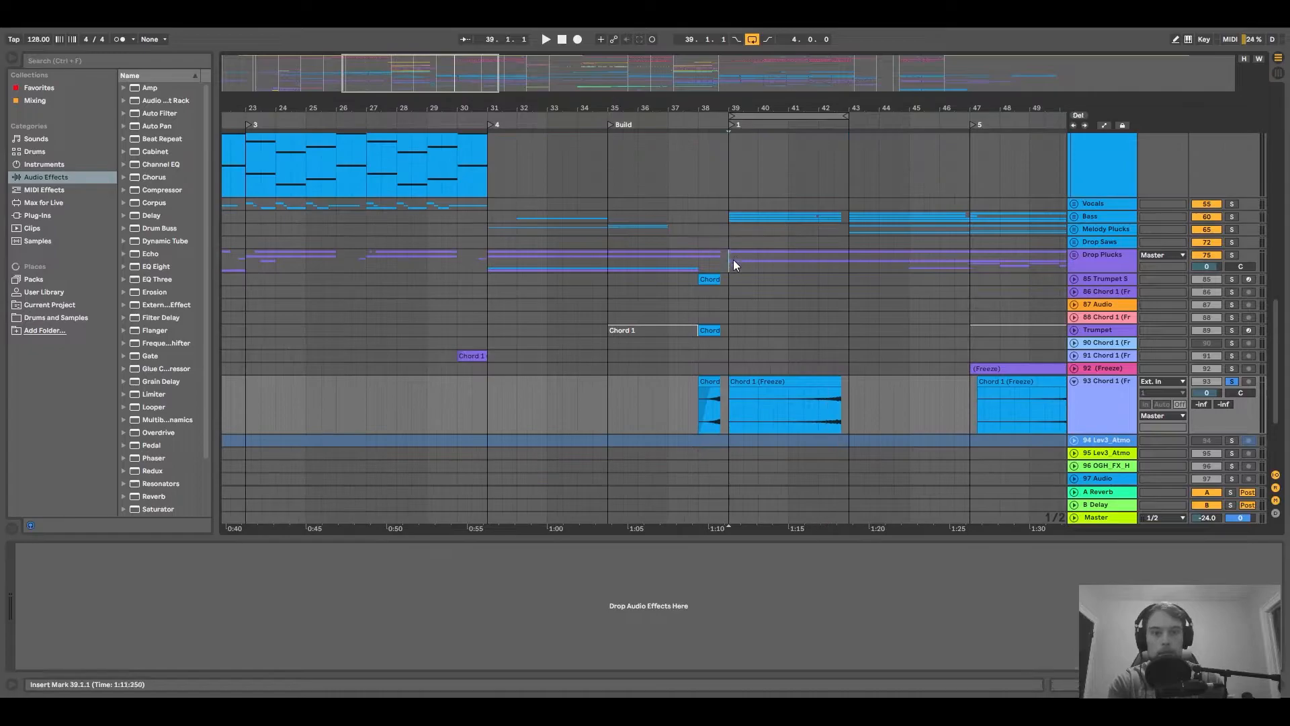
left_click(732, 260)
key("space")
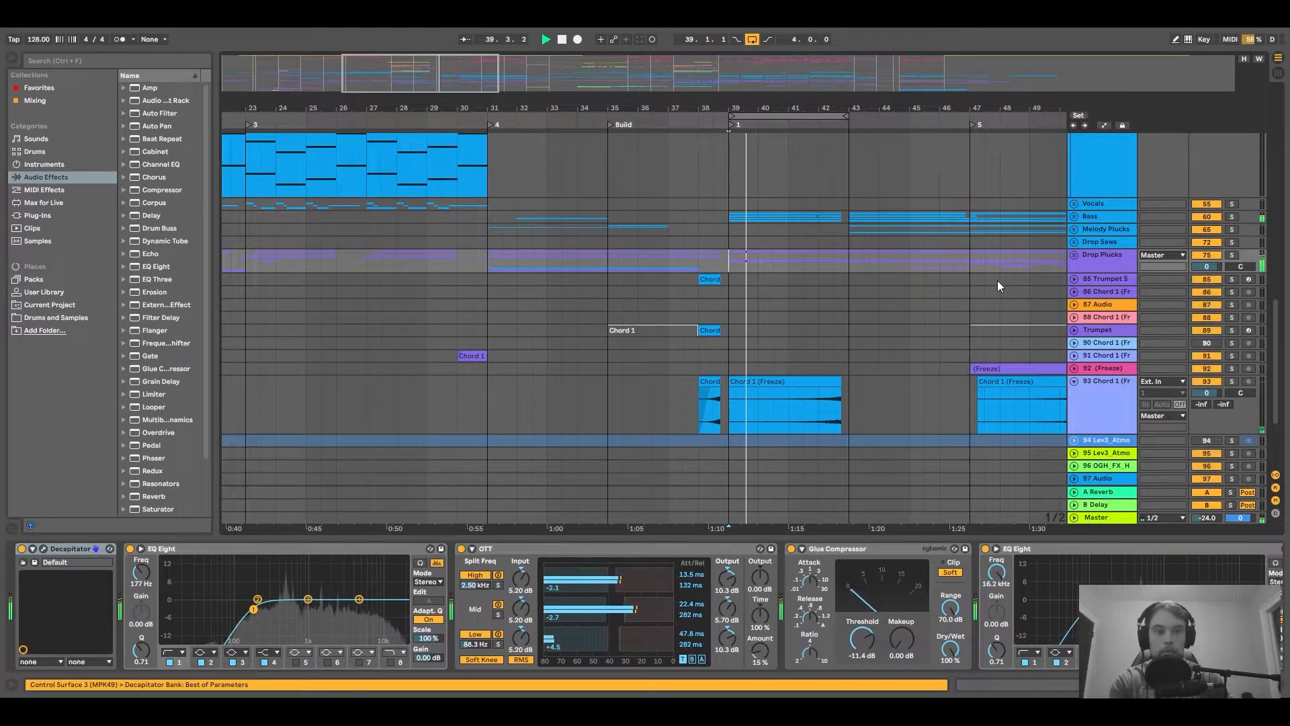
Extend the loop starting at bar 39 to a length of 8.2.0, and move the locator named 5 to bar 43.
left_click_drag(801, 118, 930, 119)
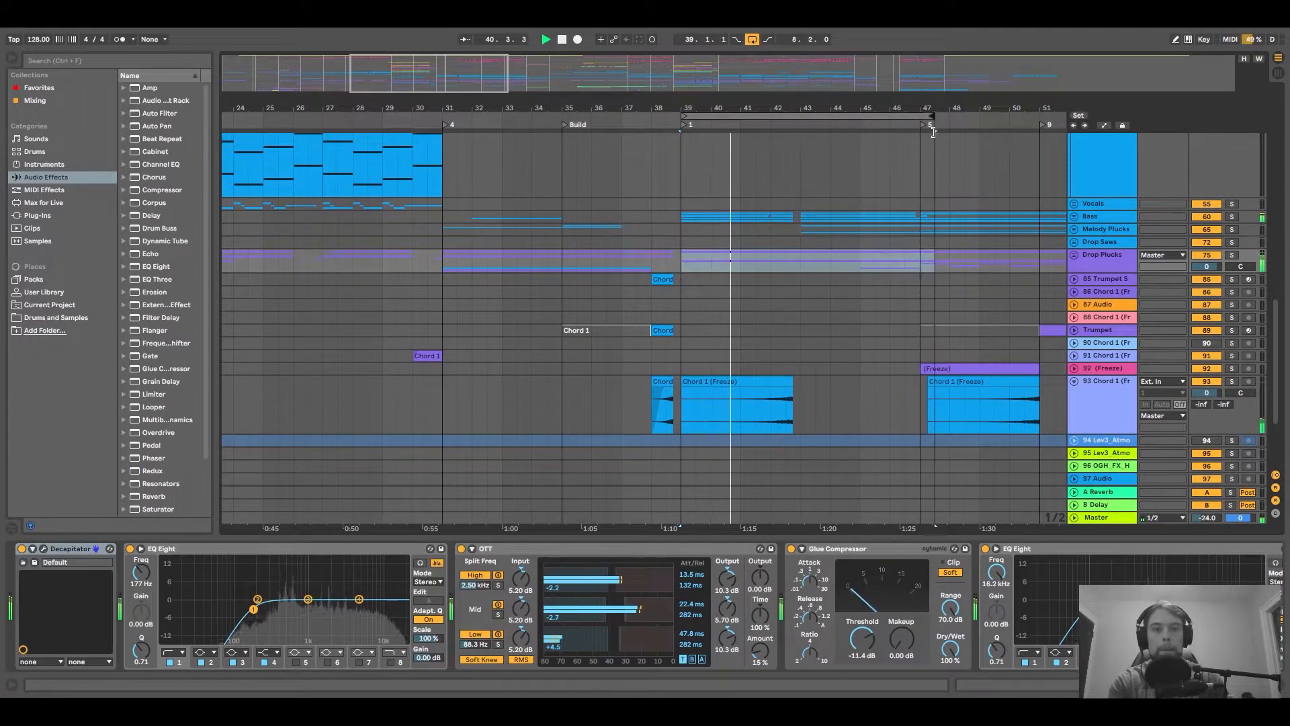
left_click(917, 243)
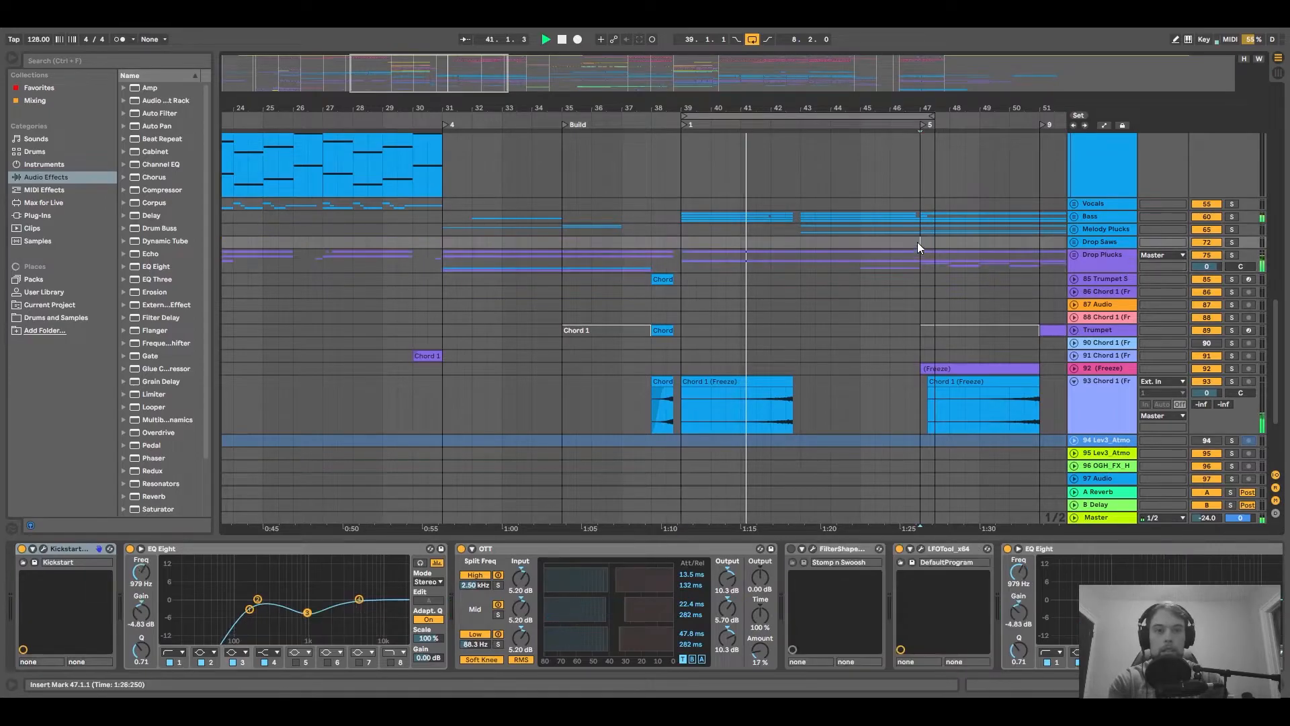
left_click(862, 261)
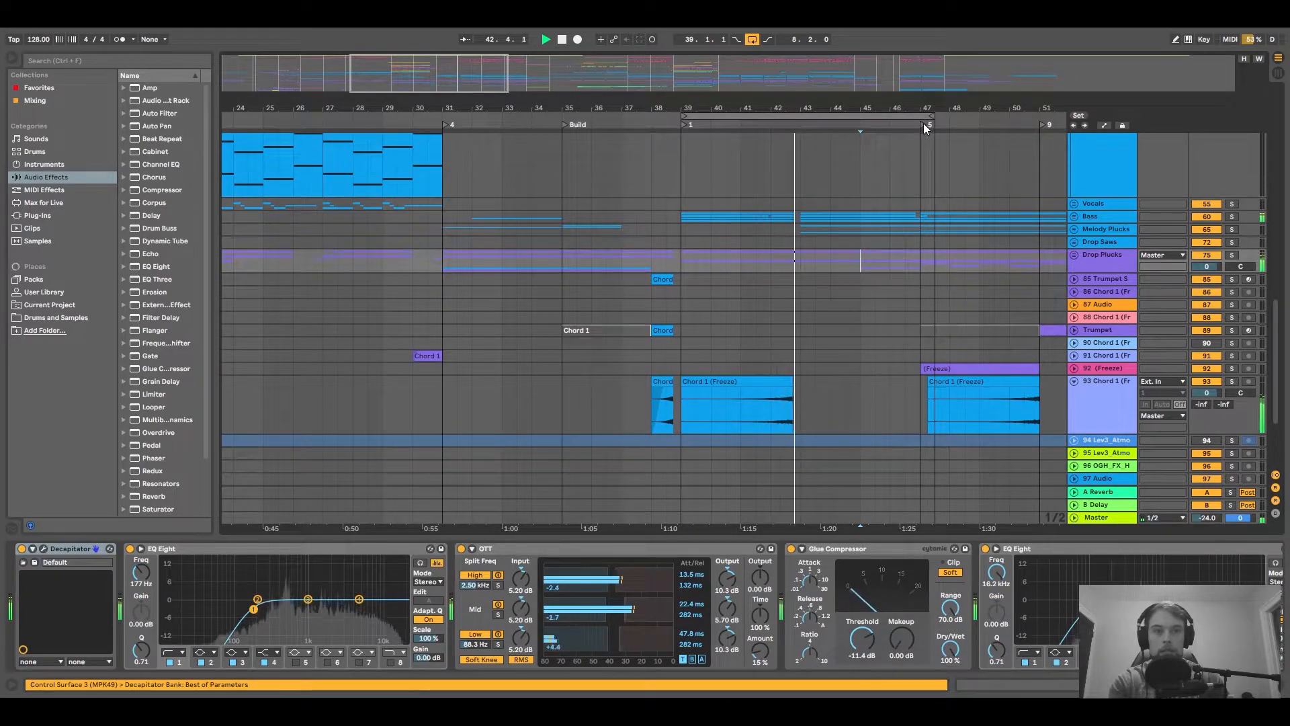
left_click_drag(921, 124, 804, 139)
left_click(826, 250)
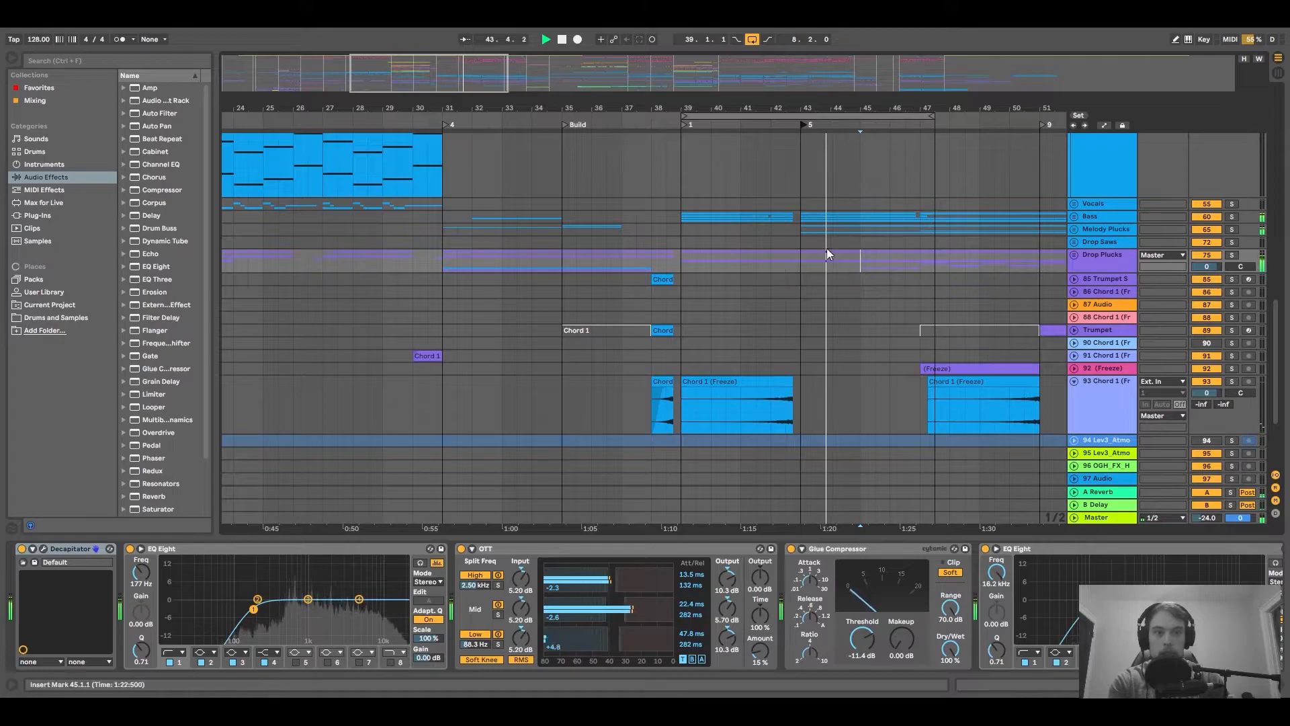
Play the full arrangement from bar 43 and look through the tracks of the drop's second part.
scroll(813, 279, "up", 3)
scroll(816, 281, "up", 15)
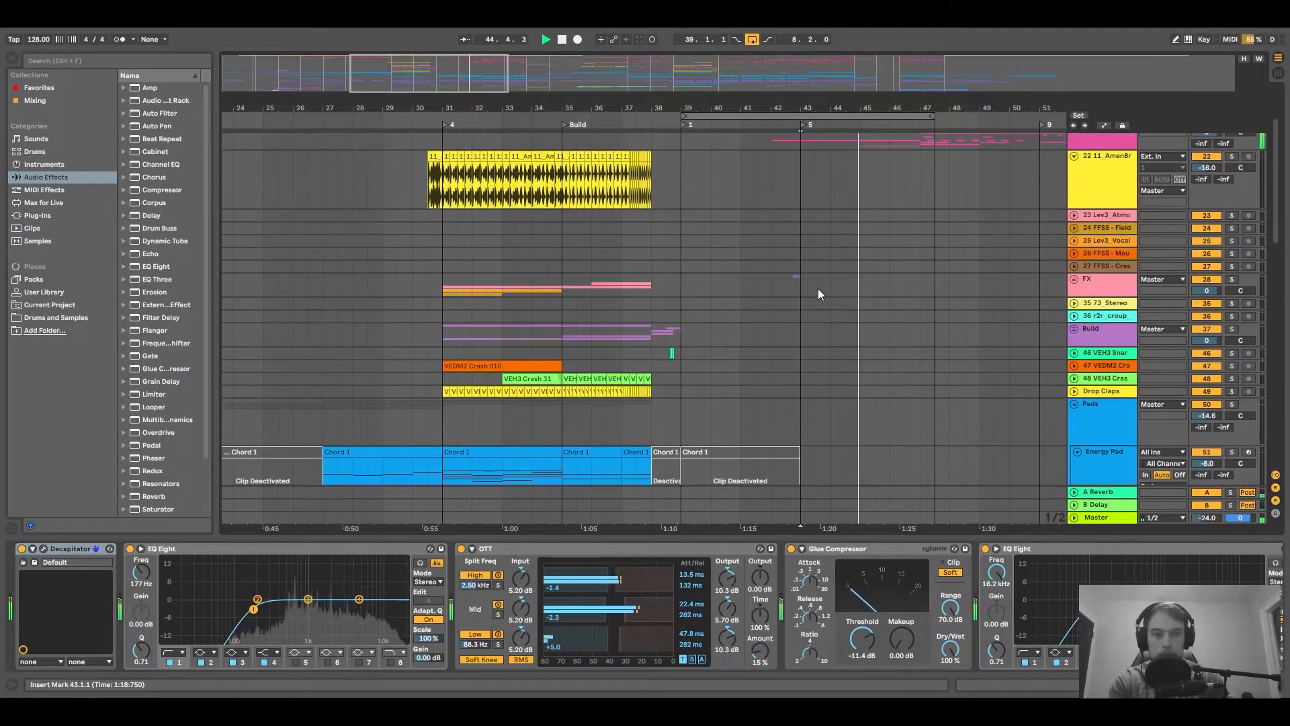
scroll(818, 205, "down", 2)
key("space")
key("space")
scroll(825, 285, "down", 5)
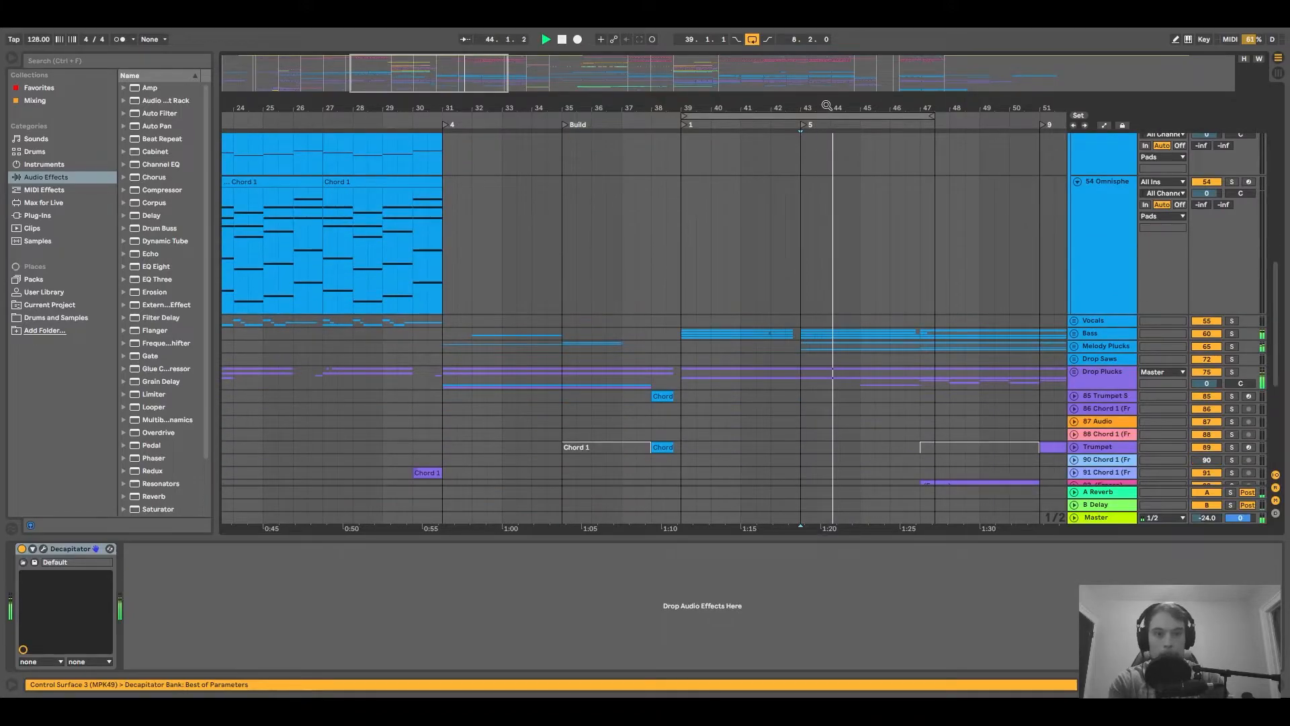
Unfold and solo the Bass group, and play it from bar 43.
scroll(943, 339, "up", 3)
left_click(1074, 334)
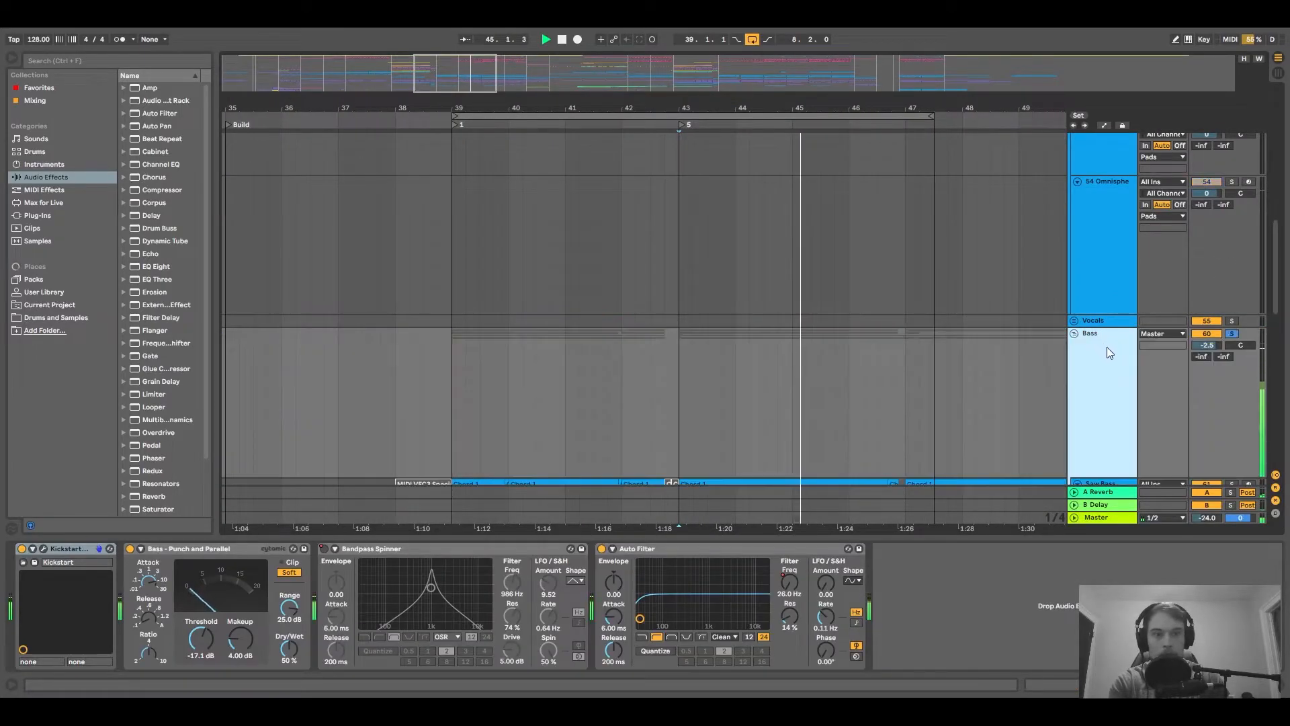
scroll(825, 328, "down", 5)
key("space")
key("space")
scroll(832, 324, "up", 5)
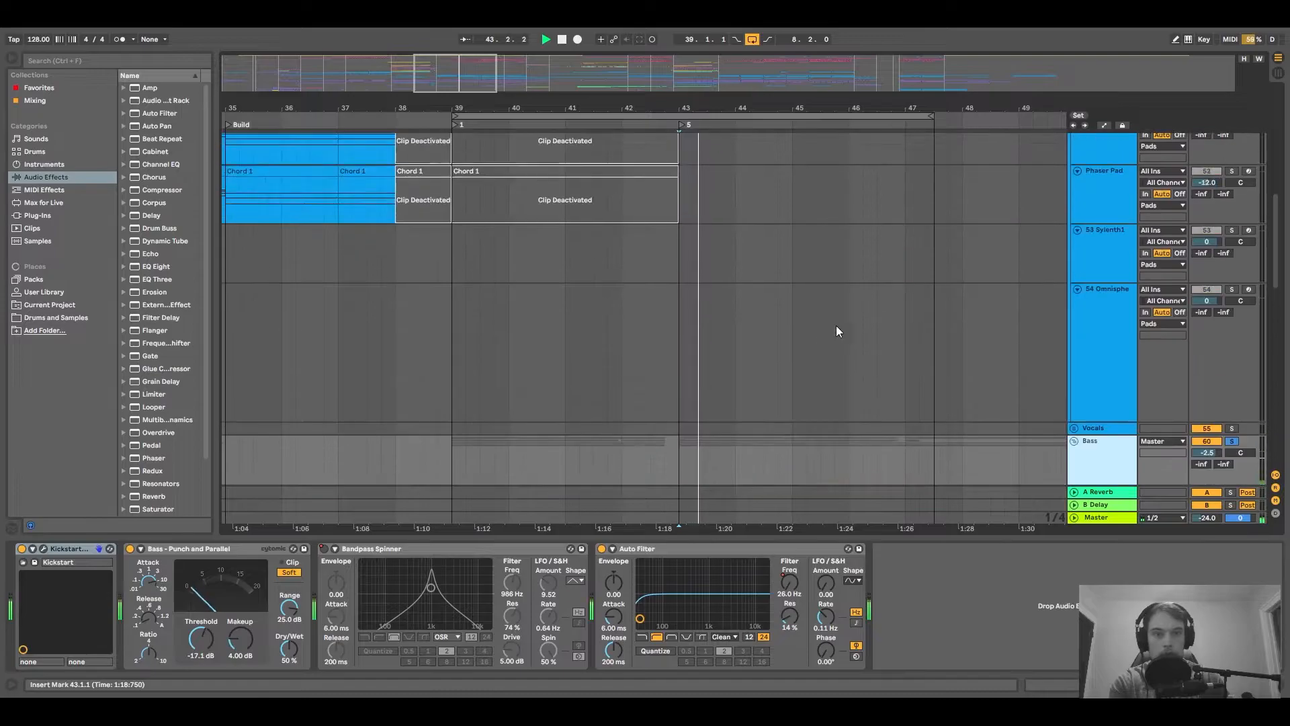
Fold the Pads group and solo the Drums group to hear its layers from bar 43.
scroll(1065, 265, "up", 5)
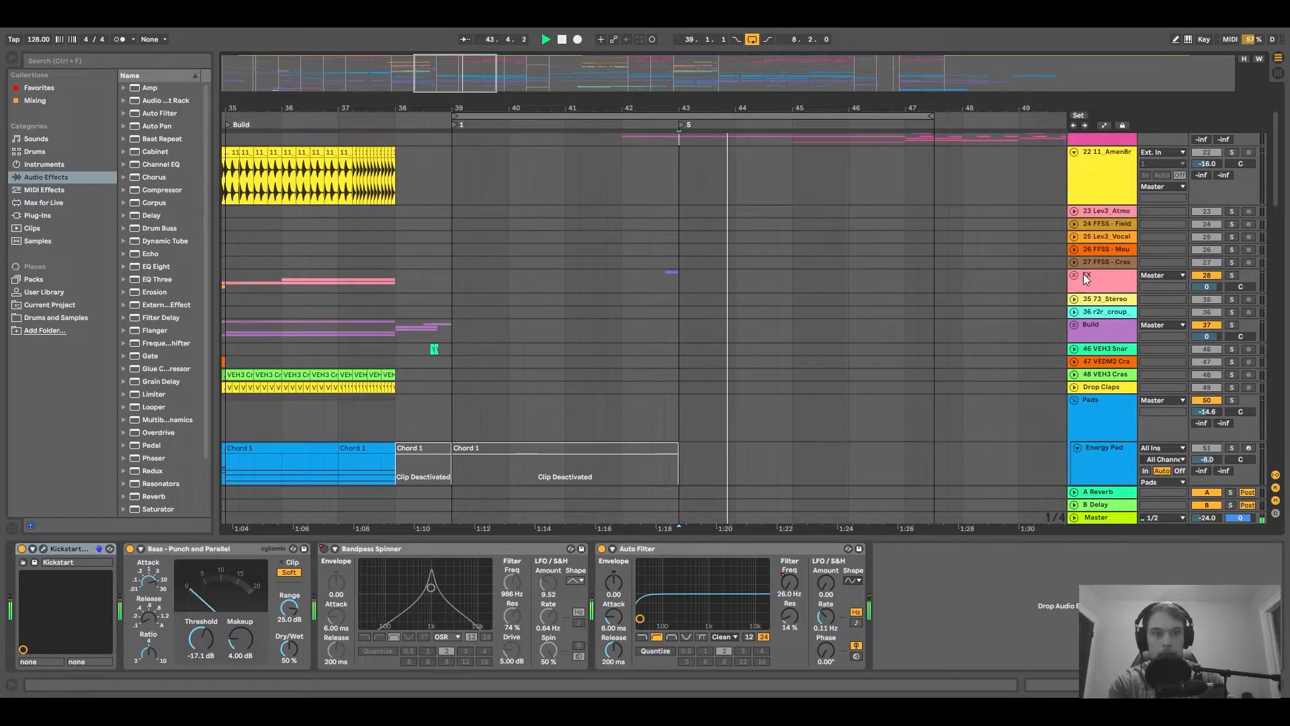
left_click(1074, 400)
left_click(1106, 137)
scroll(872, 272, "up", 3)
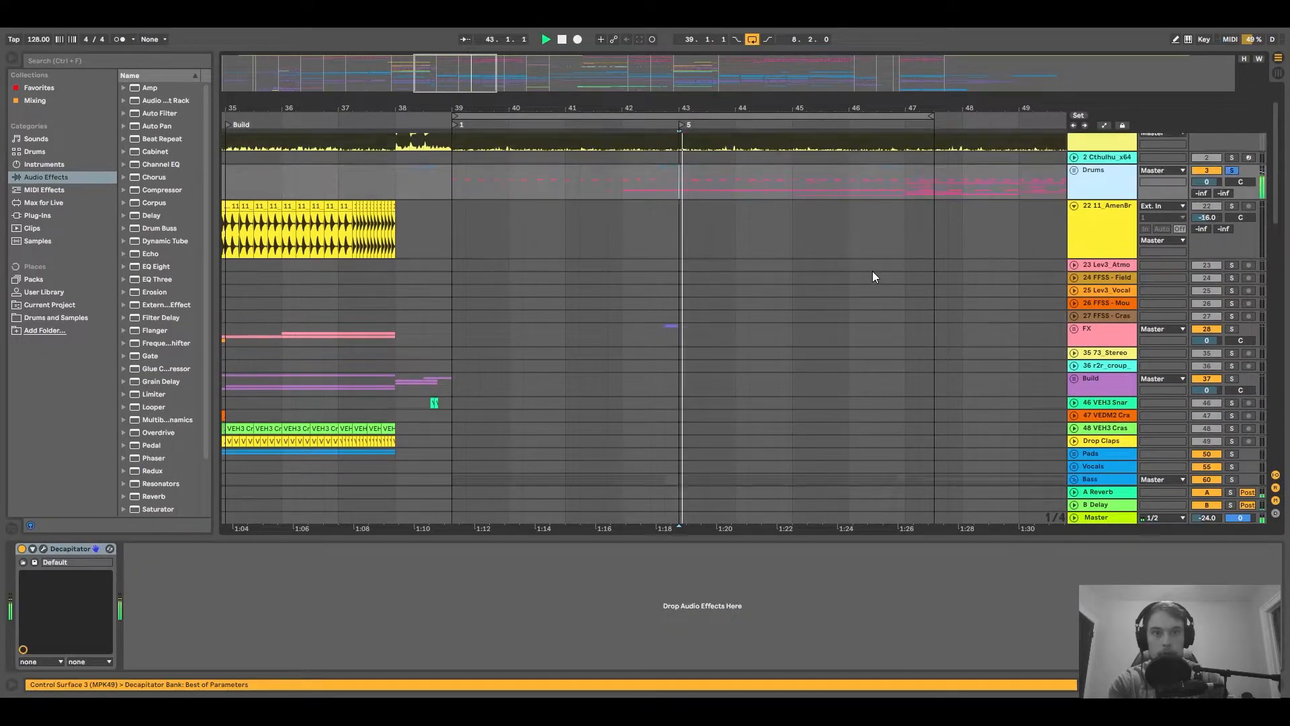
scroll(667, 220, "right", 3)
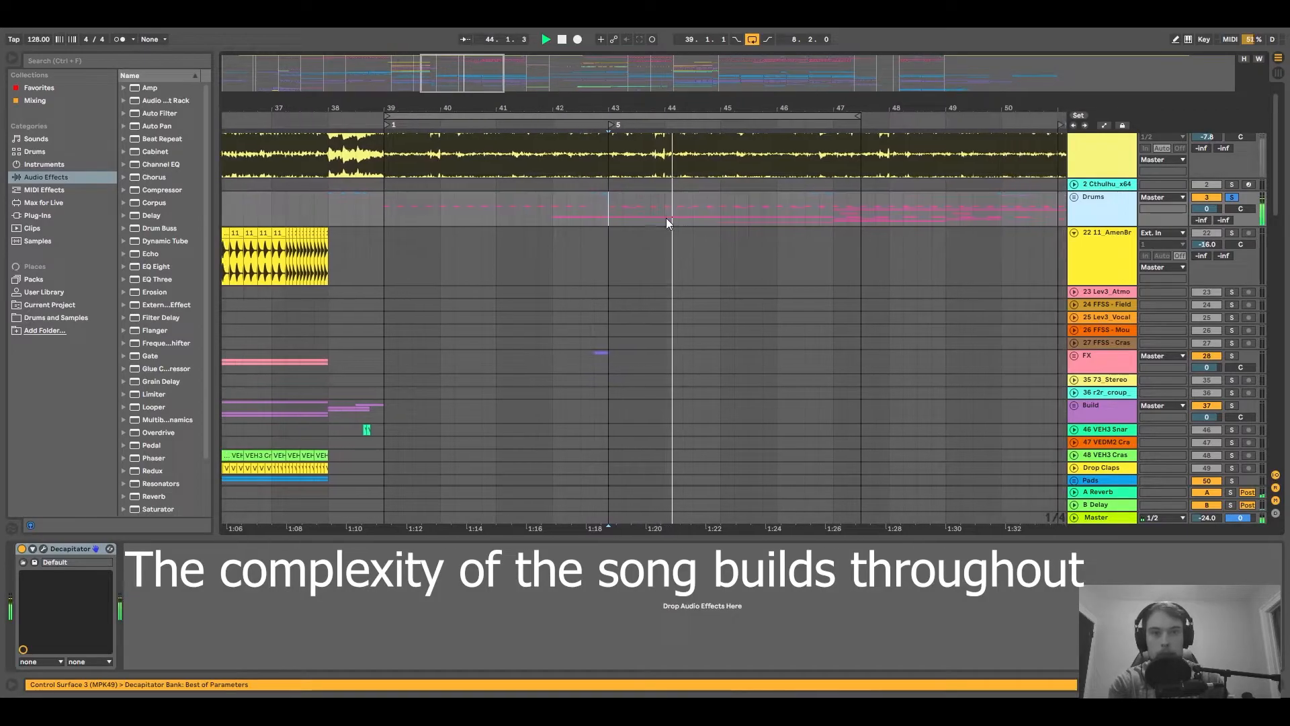
scroll(1171, 139, "down", 3)
scroll(1062, 204, "up", 3)
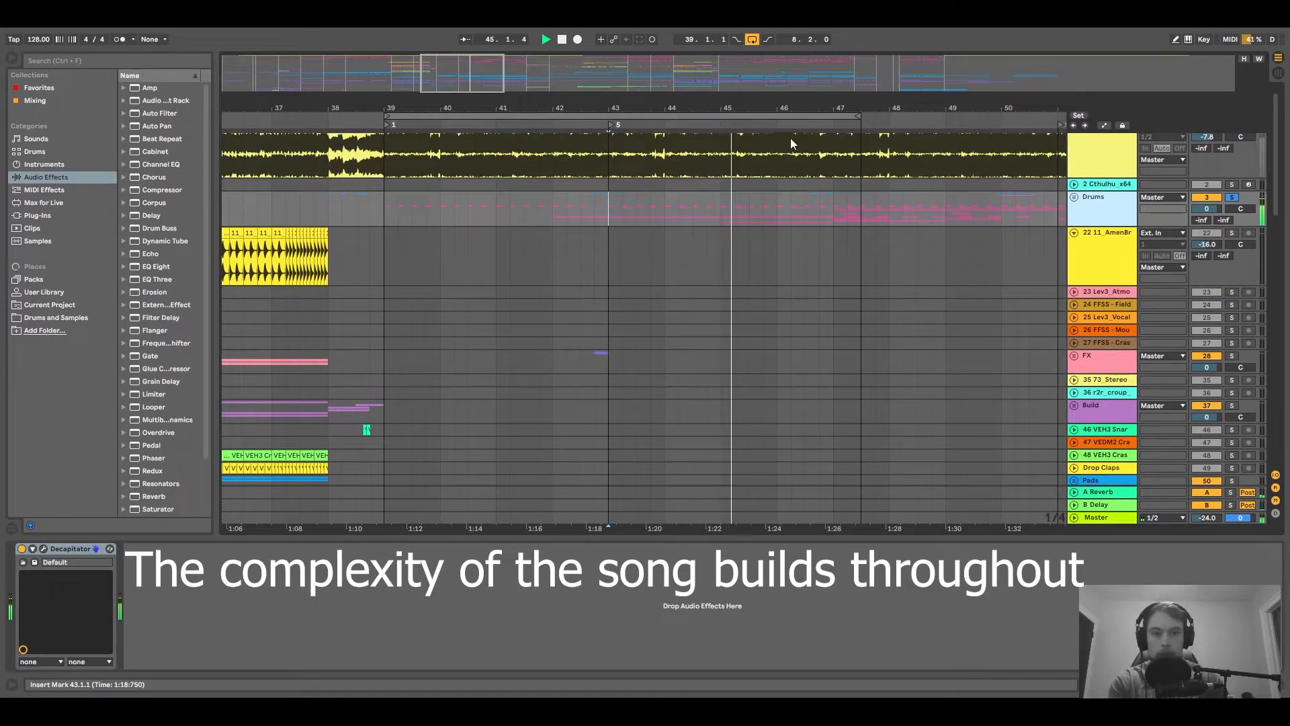
Fold the Bass group, stop playback, and shorten the loop to 8 bars ending at bar 47.
scroll(880, 259, "down", 5)
scroll(699, 337, "down", 8)
scroll(1037, 300, "up", 7)
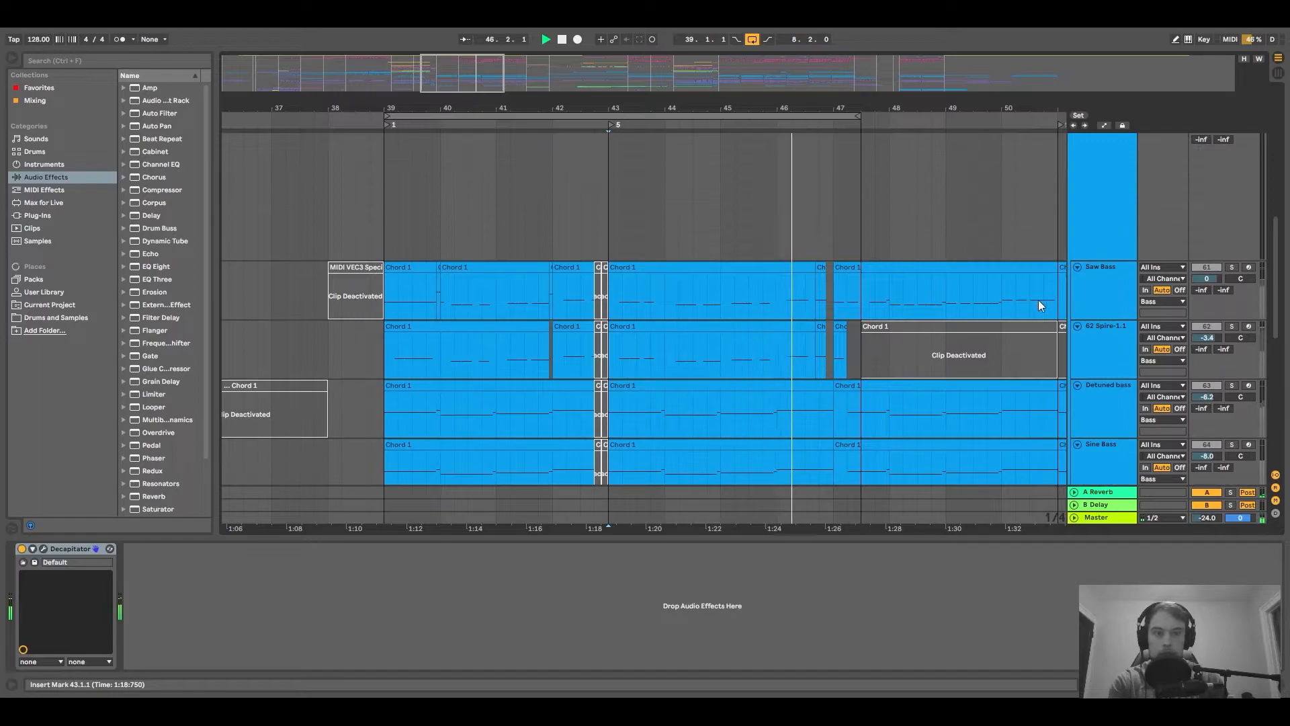
left_click(1075, 305)
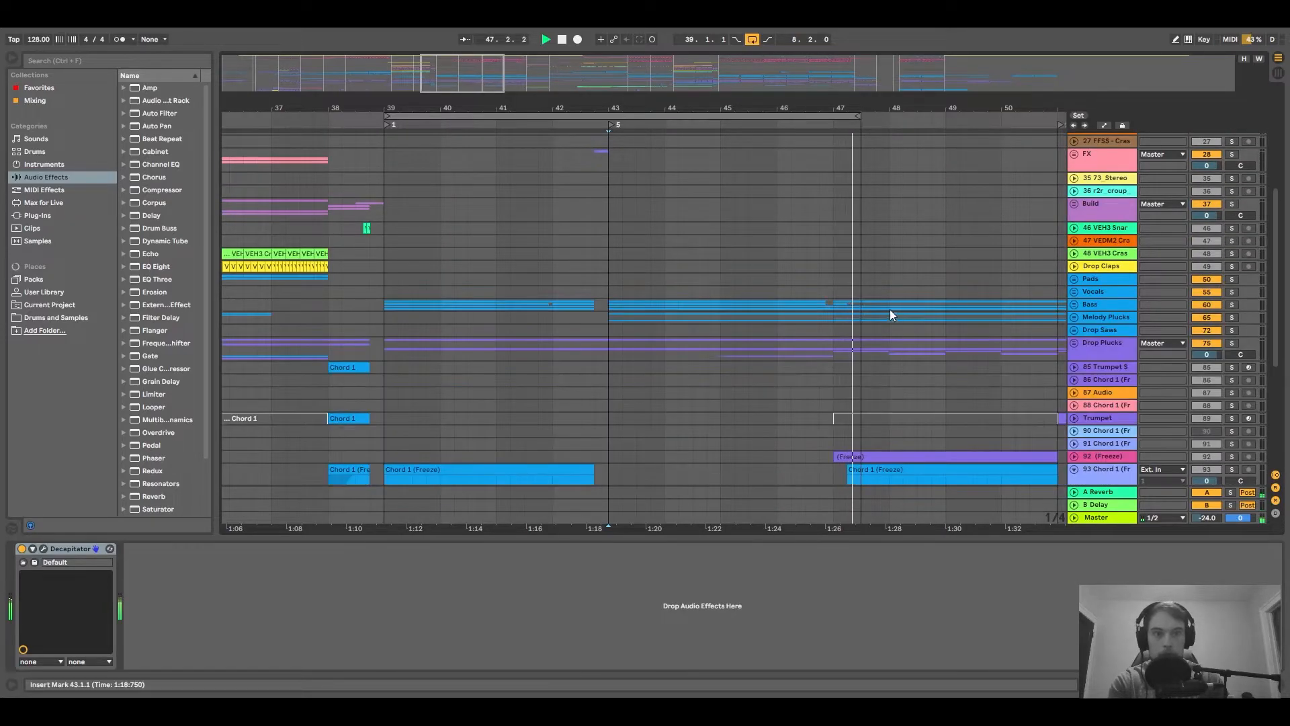
key("space")
left_click_drag(859, 116, 831, 116)
Play the soloed Drop Plucks group from bar 43, and clear the solo to hear the full mix.
left_click(608, 344)
scroll(660, 332, "down", 3)
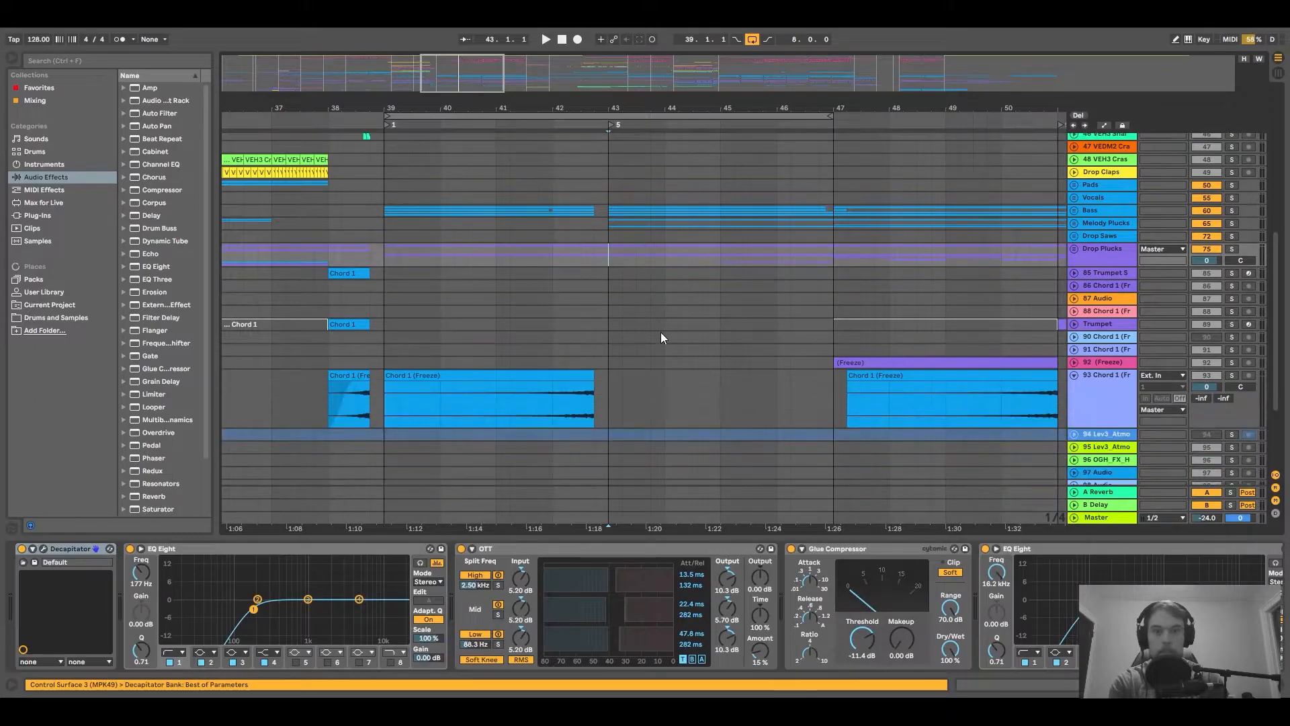
key("space")
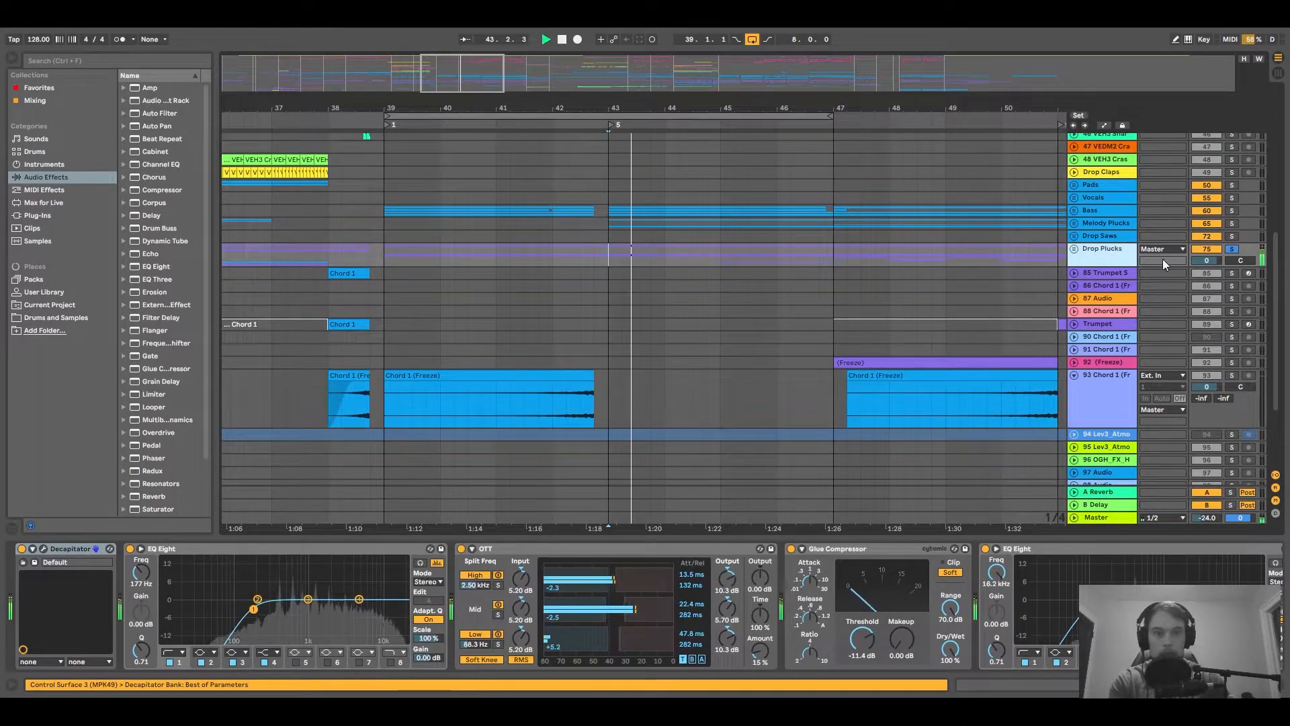
scroll(921, 345, "down", 2)
scroll(921, 346, "down", 1)
scroll(873, 316, "up", 15)
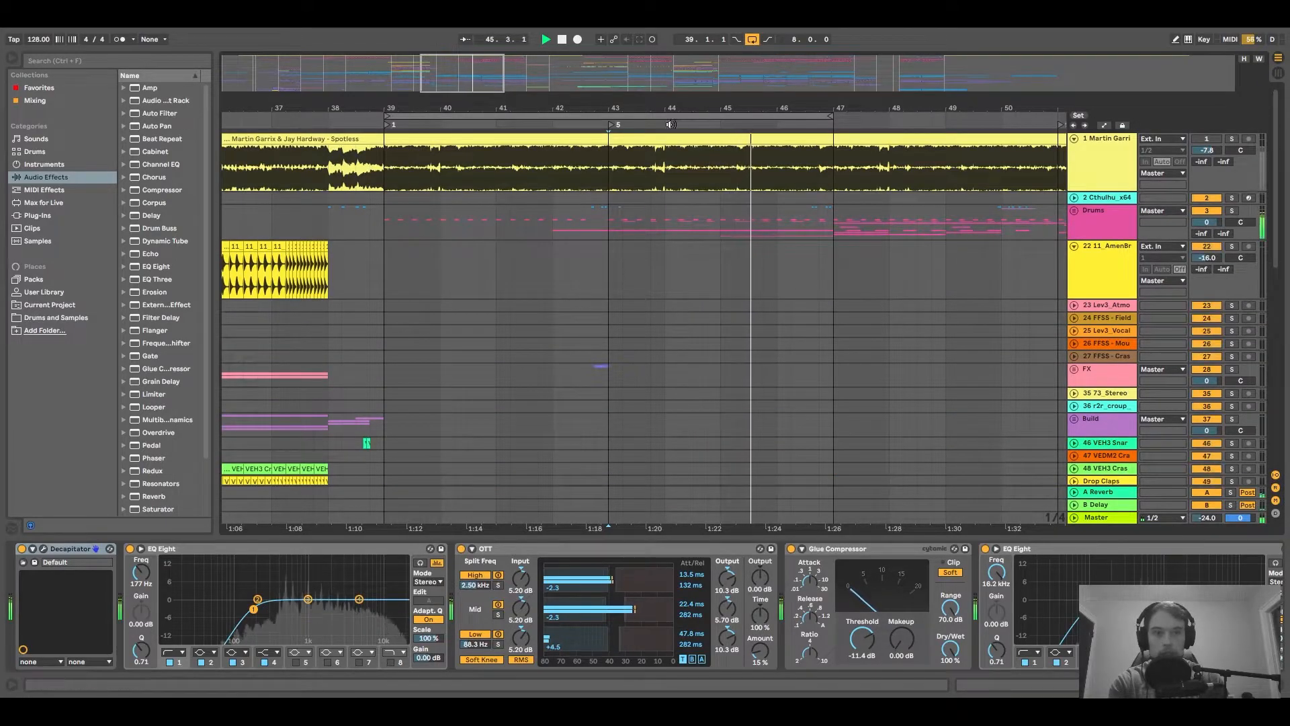
scroll(699, 309, "down", 15)
scroll(722, 354, "up", 3)
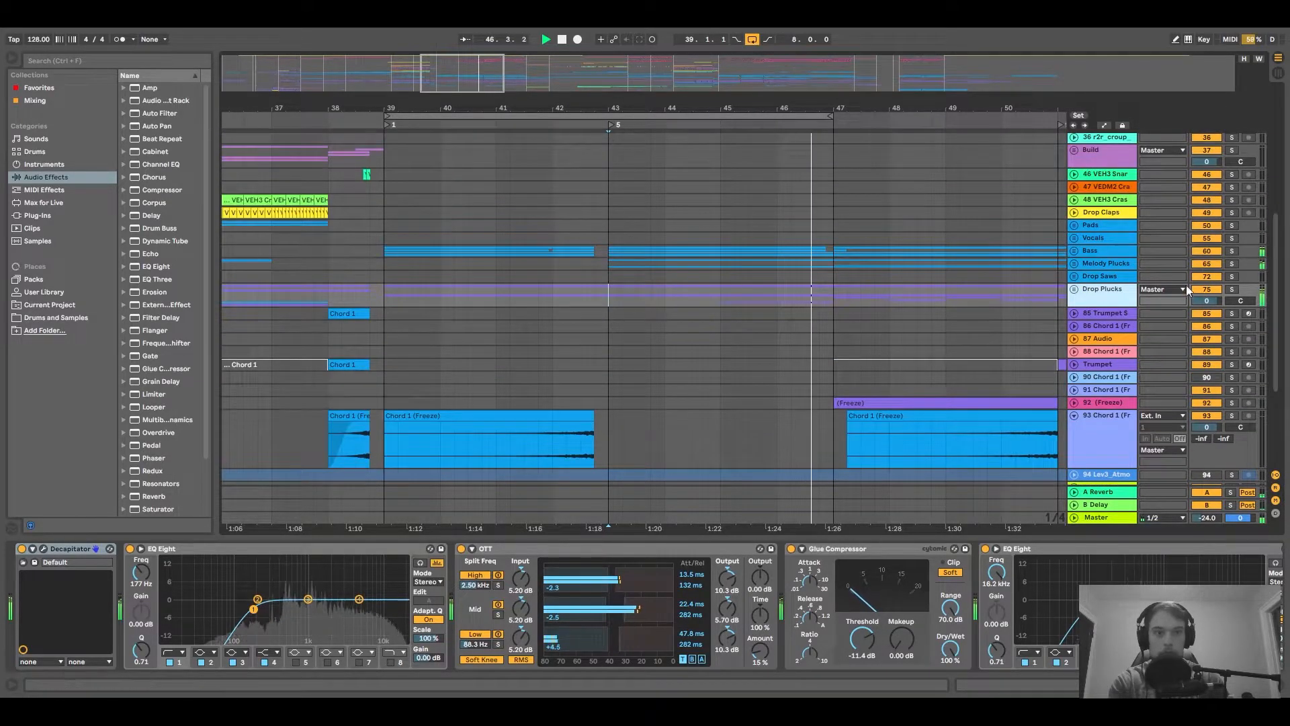
Unfold and solo the Melody Plucks group, play it from bar 43, and select the 66 Serum_x64 clip there.
left_click(1074, 263)
left_click(605, 277)
key("space")
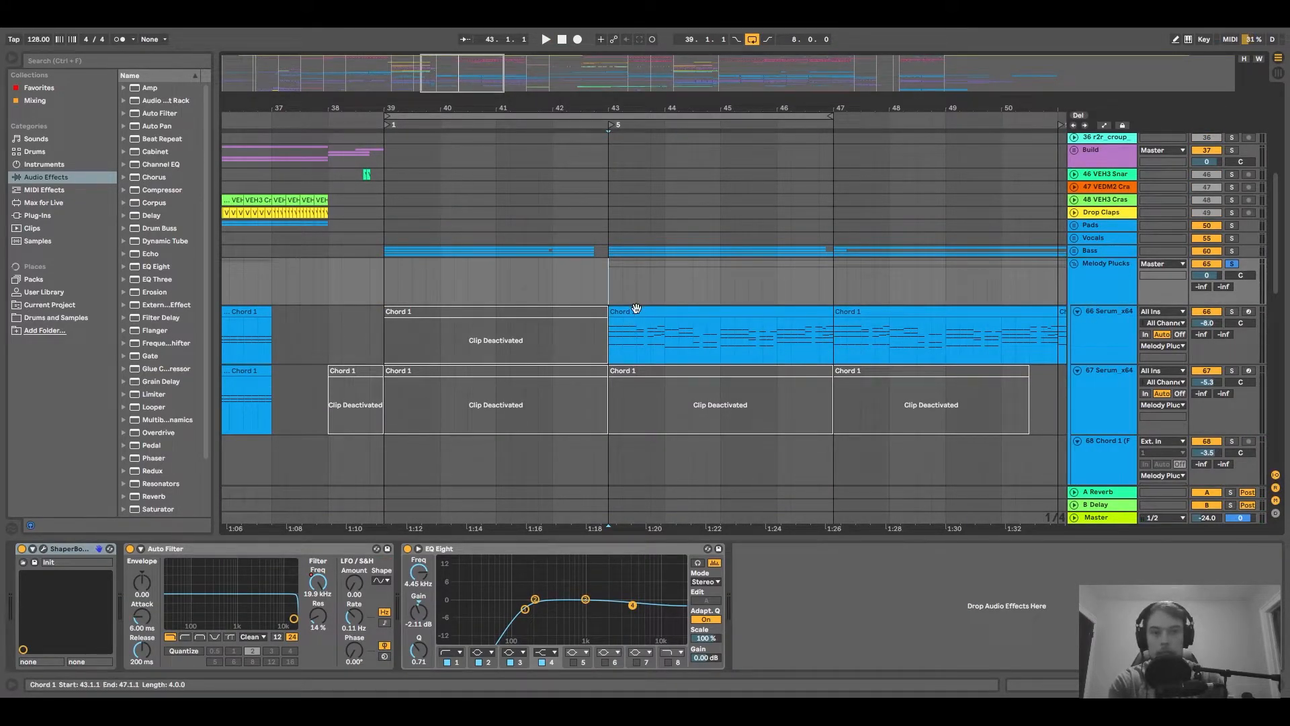
key("space")
left_click(657, 309)
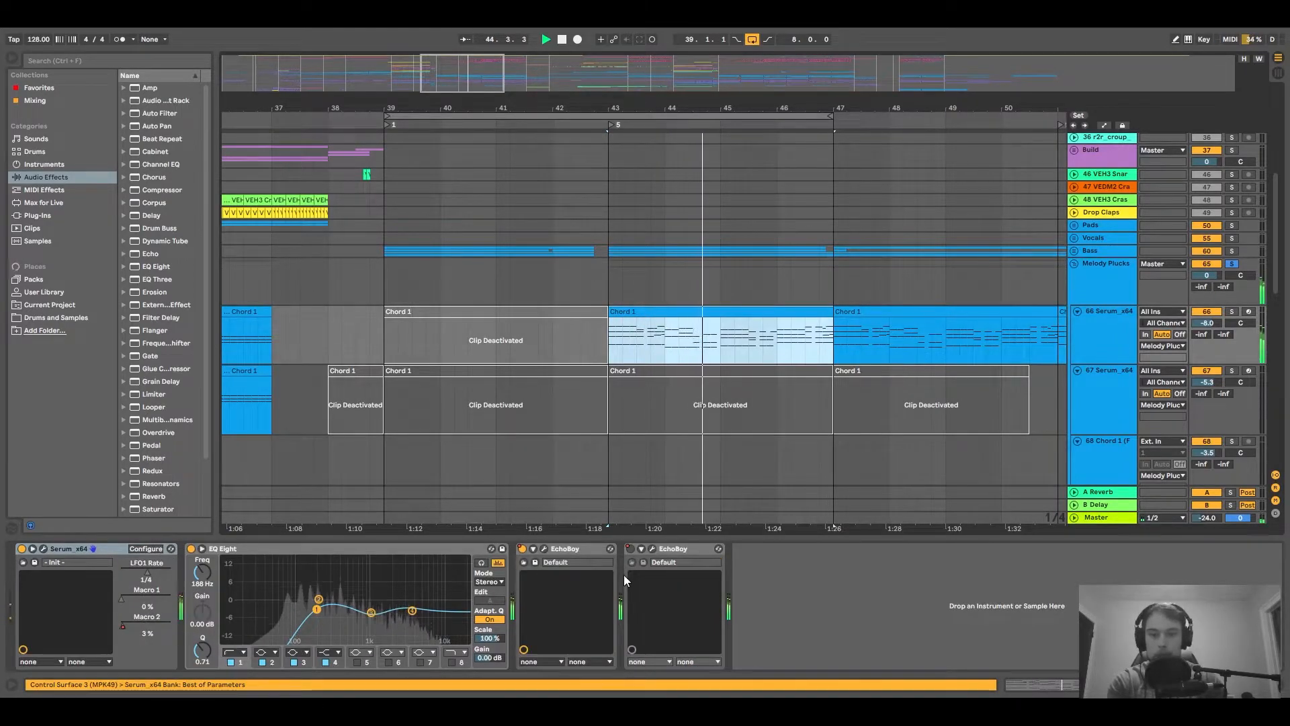
Examine the notes of the 66 Serum_x64 clip at bar 43 during playback, and return to the arrangement.
double_click(696, 305)
key("space")
left_click(623, 485)
key("space")
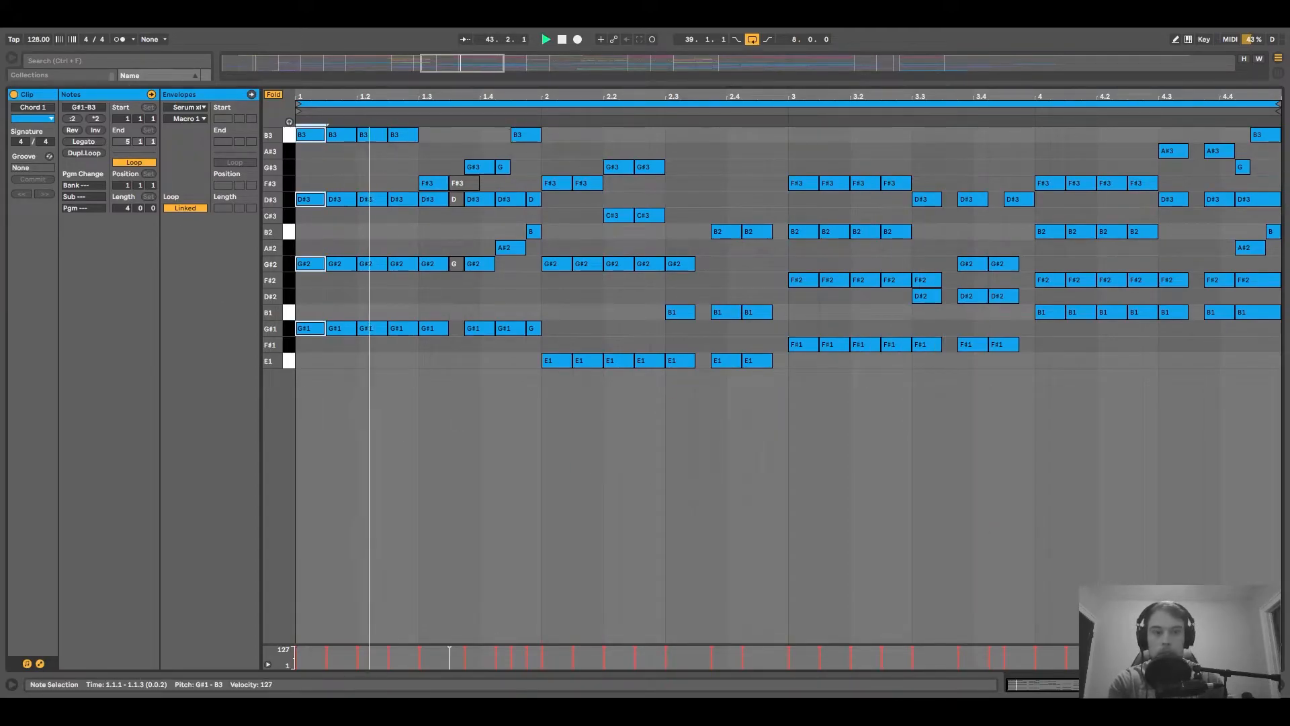
key("shift+Tab")
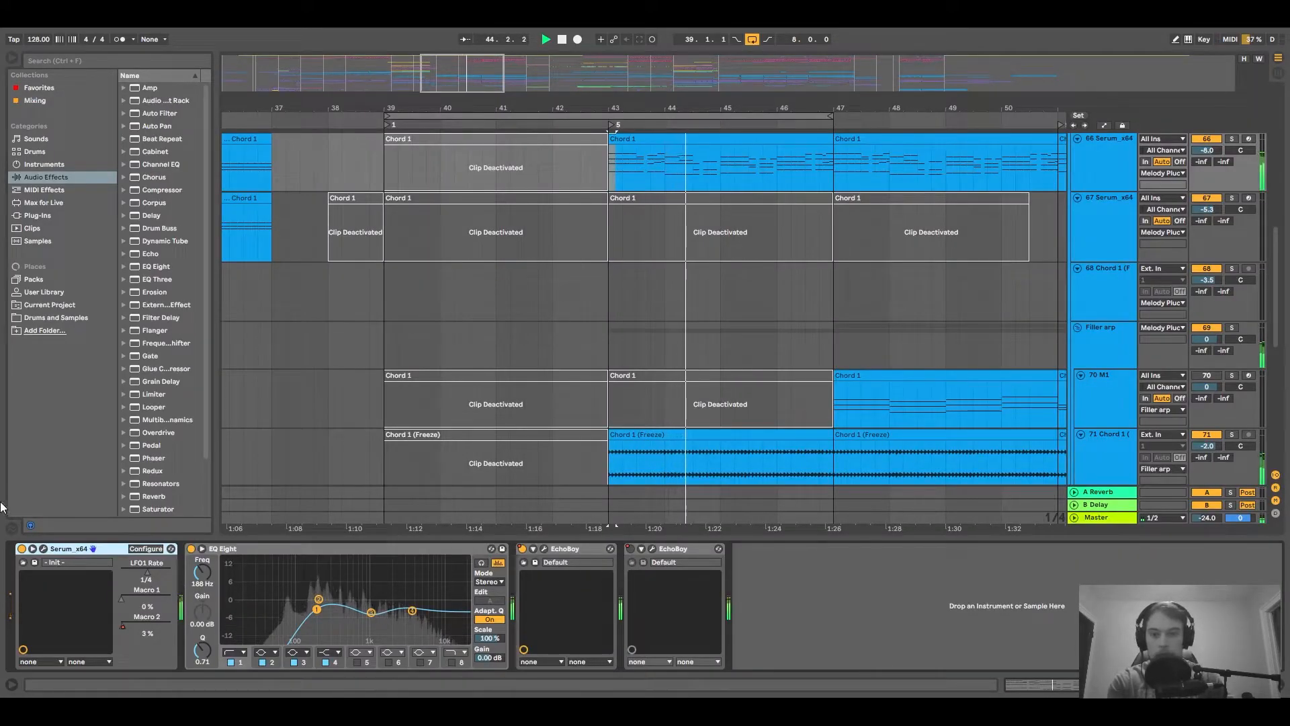
Select the 66 Serum_x64 clip at bar 43, add Drums to the Melody Plucks solo, and play both groups together.
scroll(898, 271, "up", 3)
scroll(276, 336, "down", 2)
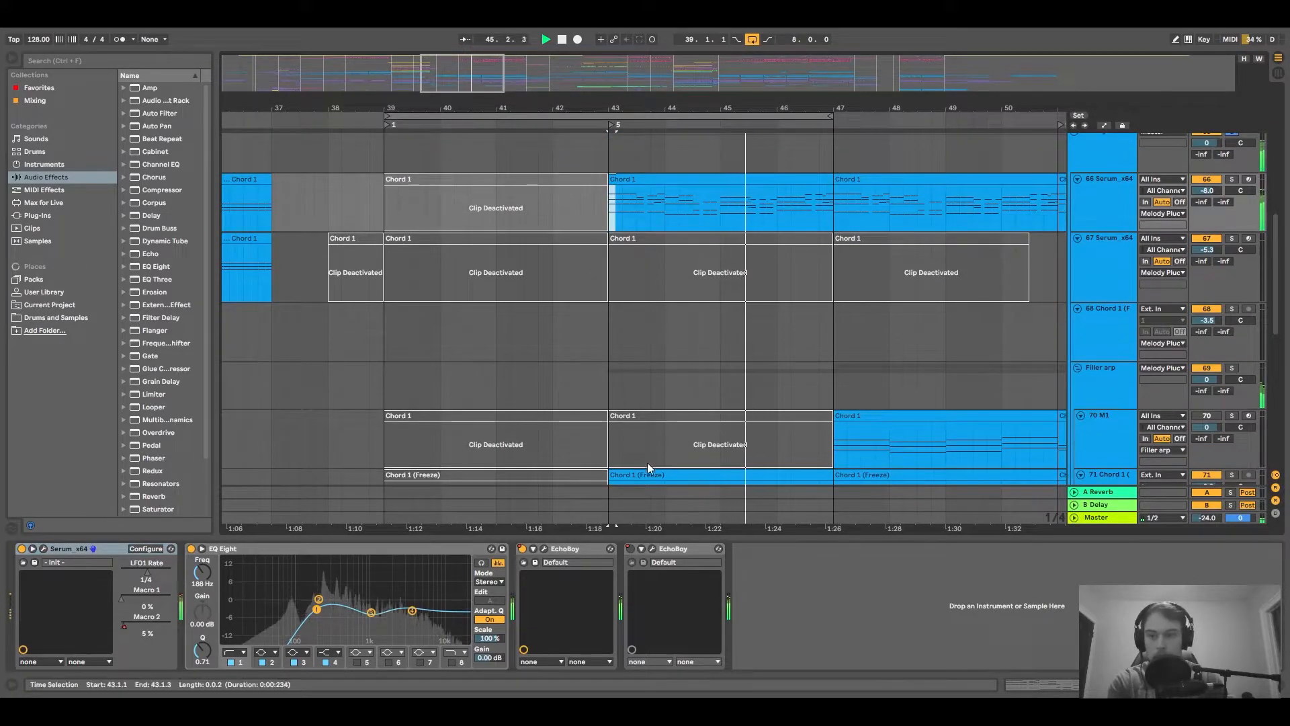
scroll(650, 302, "up", 3)
left_click(651, 274)
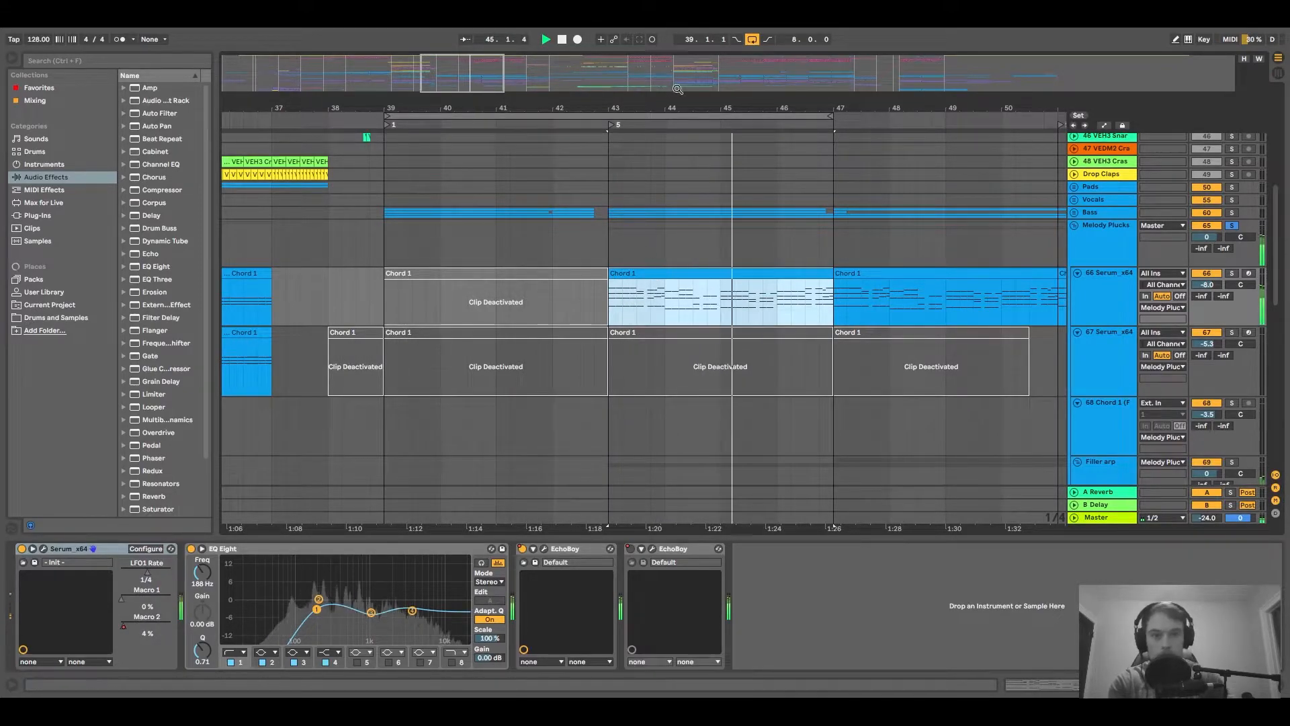
scroll(989, 347, "up", 10)
key("space")
left_click(1236, 212, "ctrl")
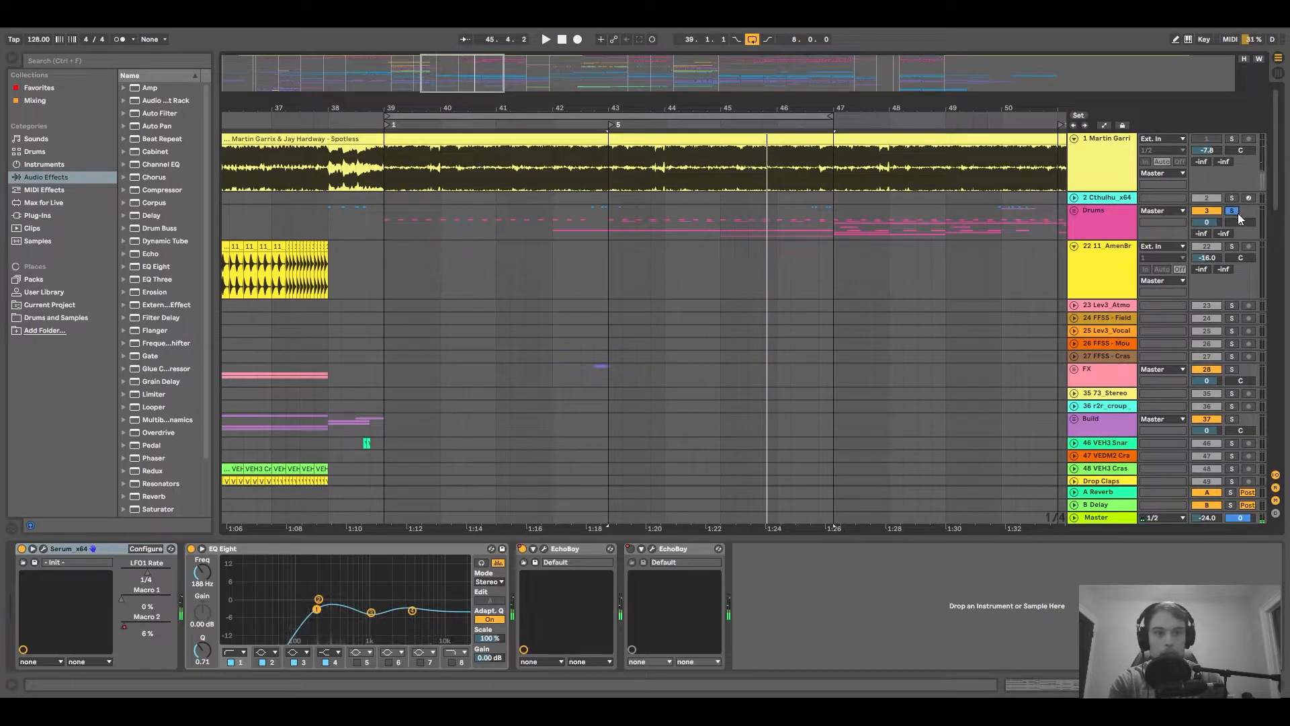
key("space")
scroll(794, 278, "down", 2)
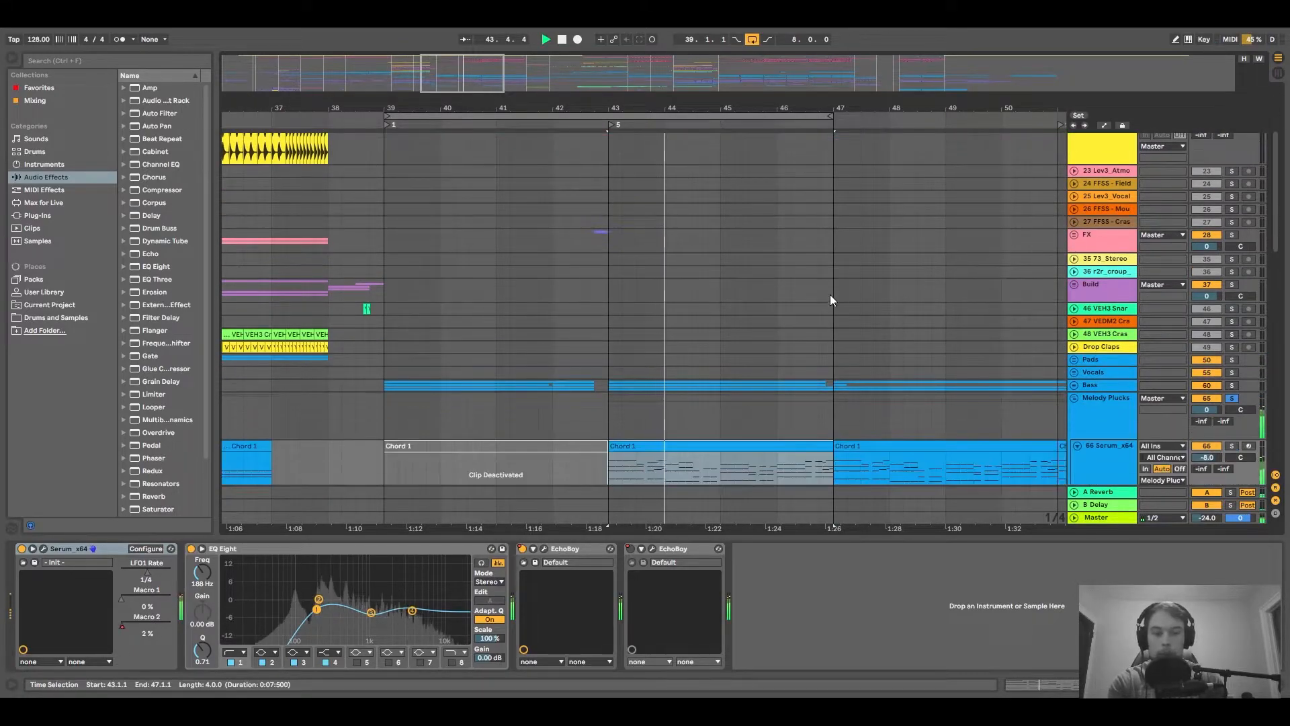
scroll(829, 295, "down", 2)
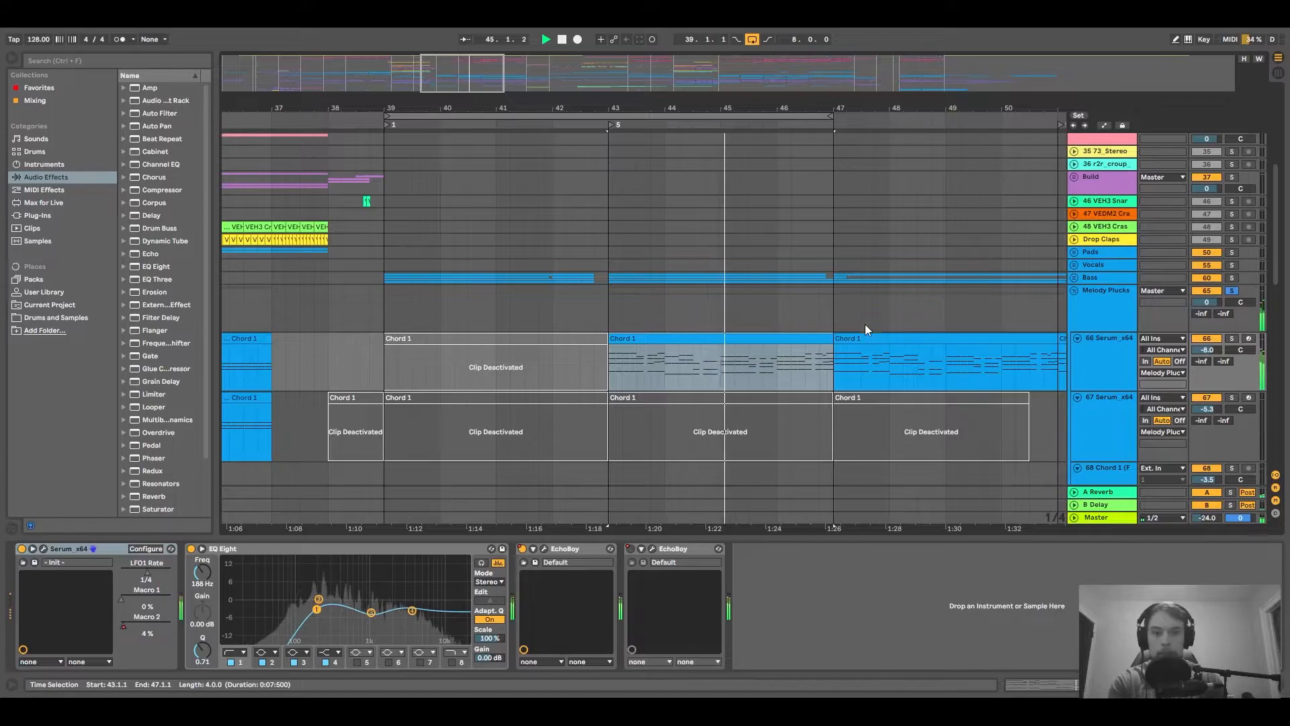
scroll(905, 312, "down", 2)
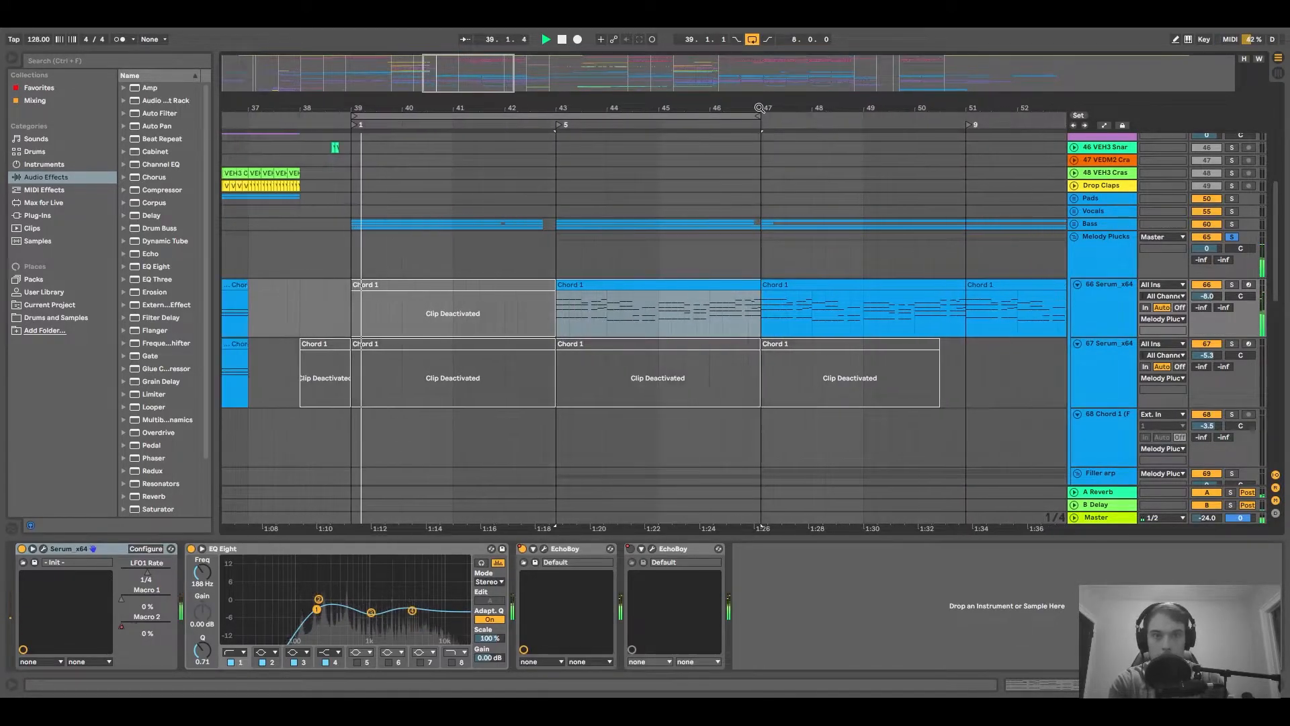
Select the Melody Plucks group, clear the solos, and play the full mix from bar 47.
scroll(704, 309, "up", 5)
left_click(1105, 377)
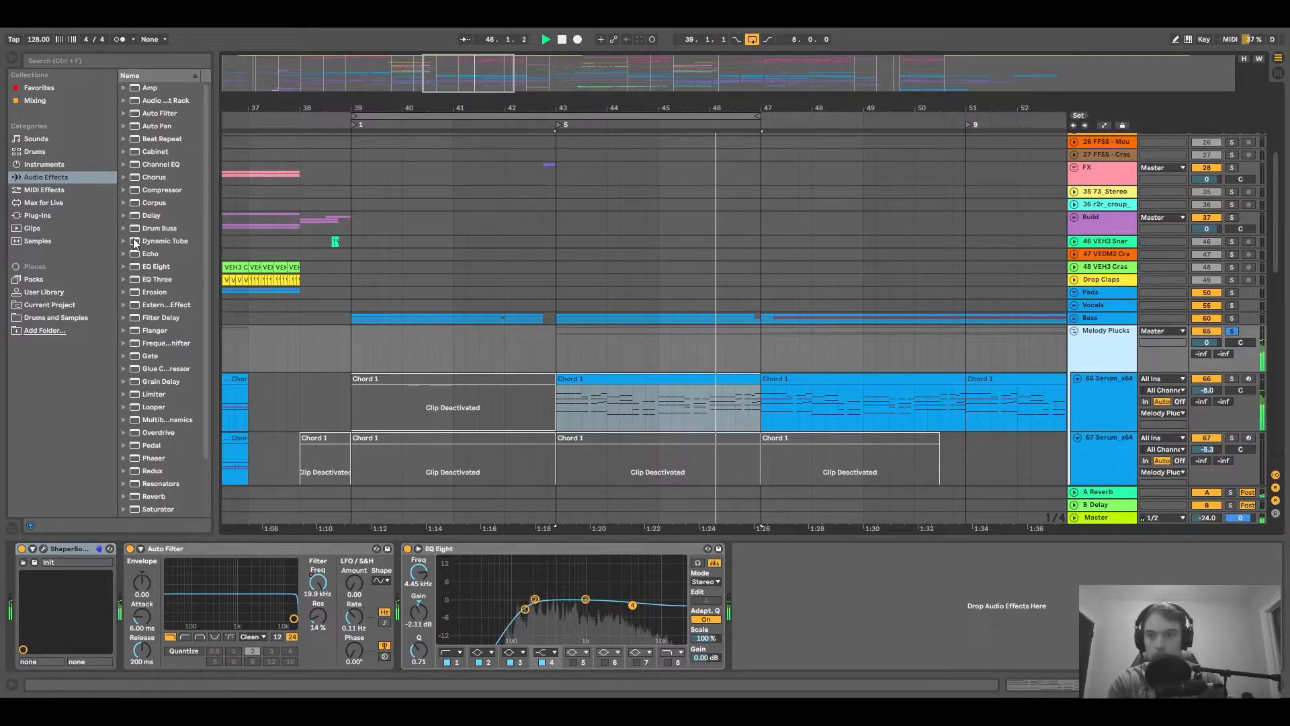
scroll(813, 326, "down", 2)
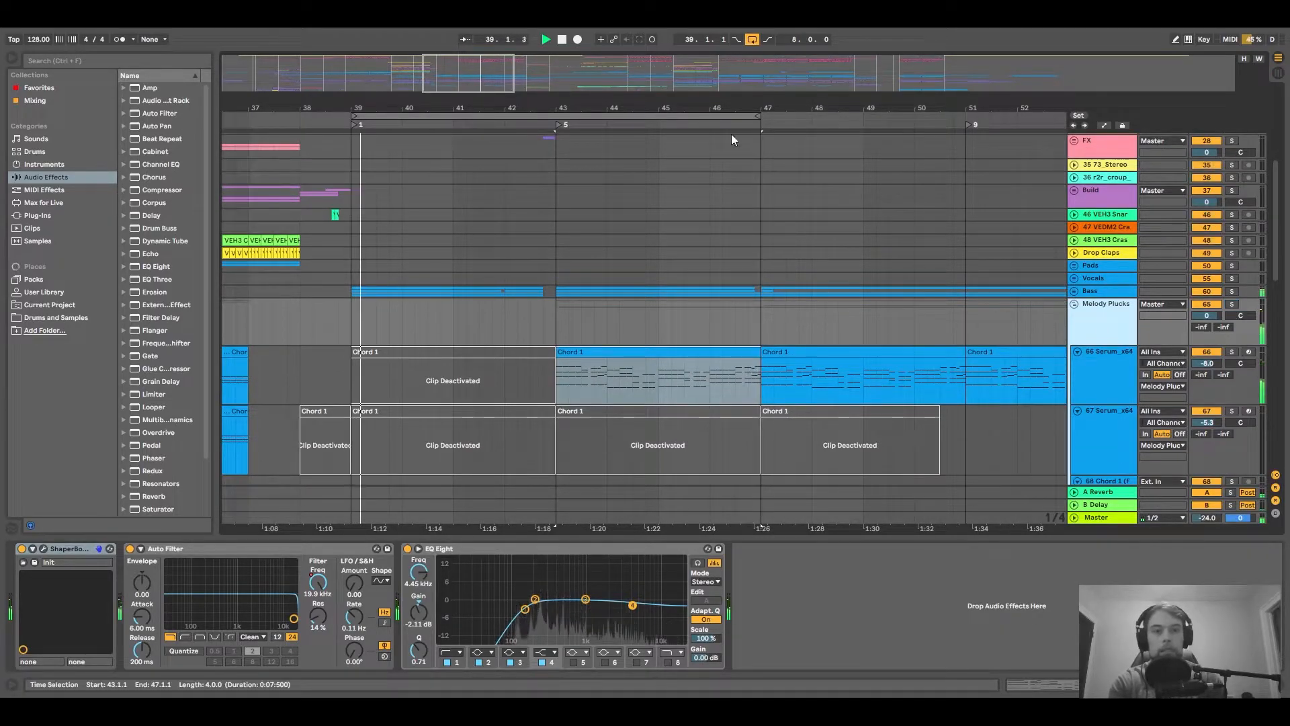
left_click(726, 328)
key("space")
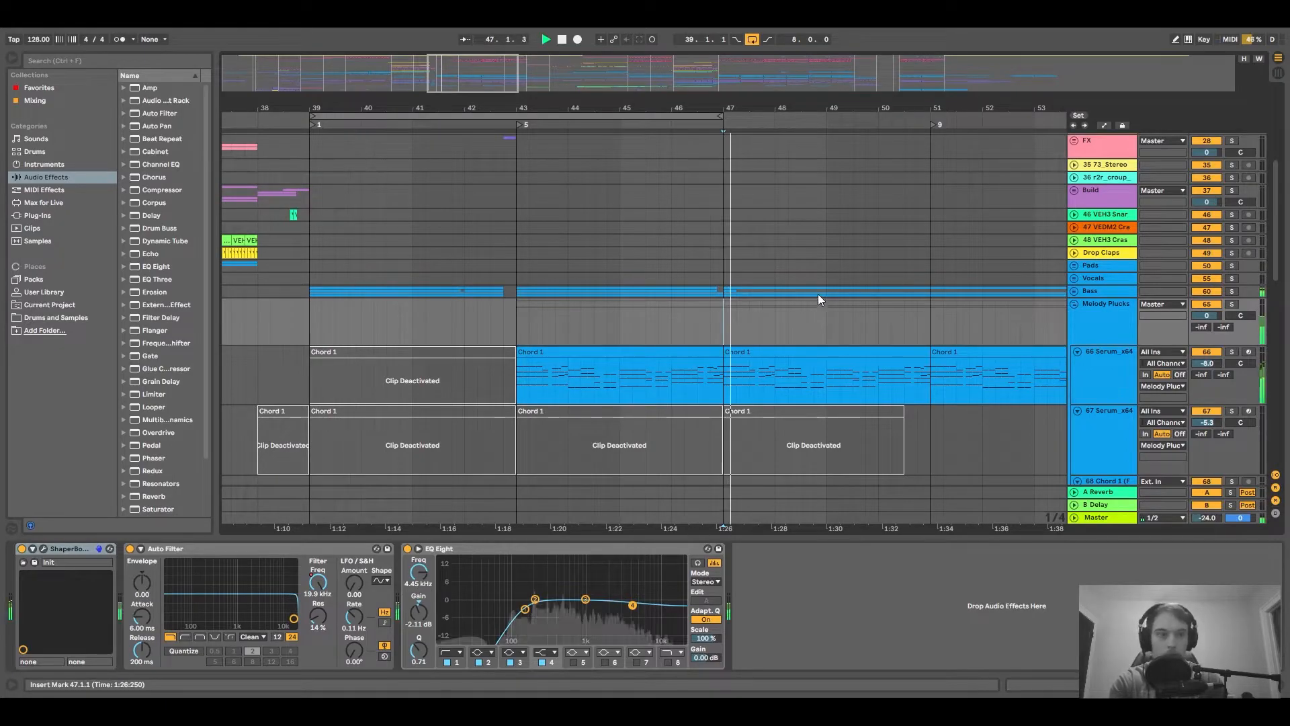
Fold the Melody Plucks group, unfold Drop Plucks, and examine its Marimba and M1 clips from bar 47.
left_click(1081, 292)
left_click(1075, 305)
left_click(1083, 332)
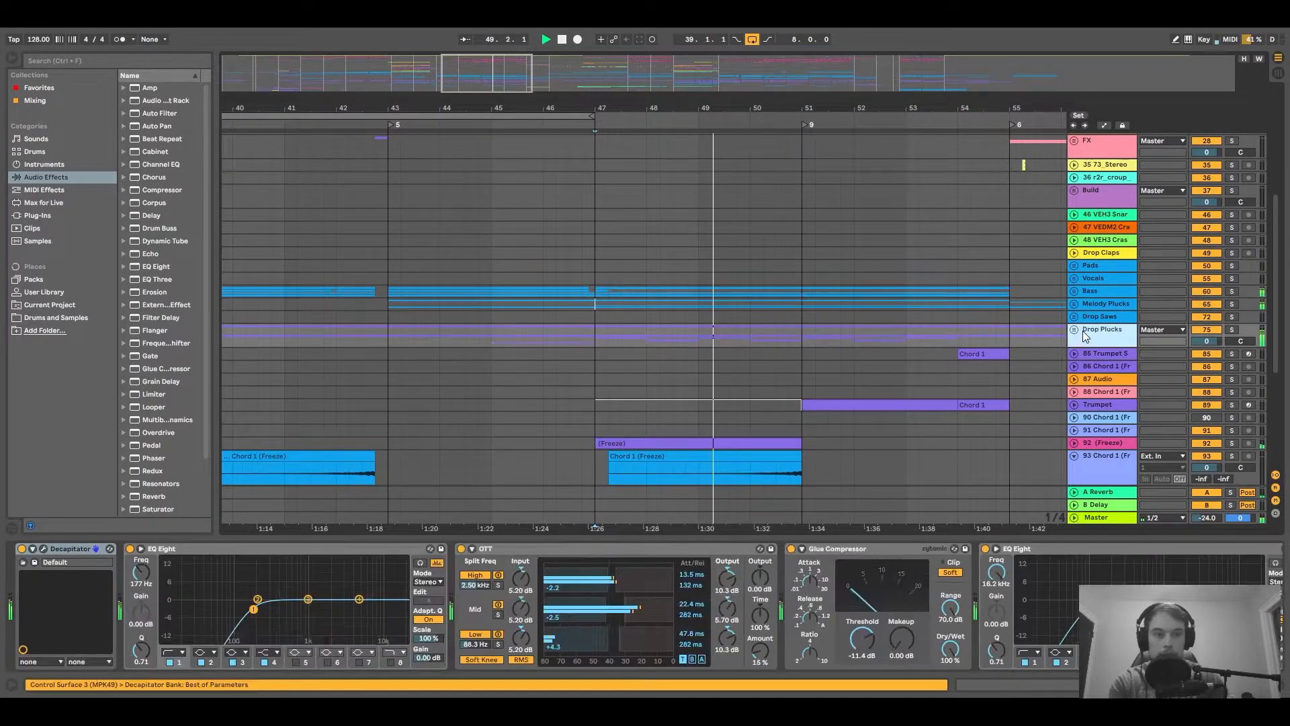
left_click(1077, 330)
scroll(1079, 341, "down", 6)
scroll(726, 306, "down", 3)
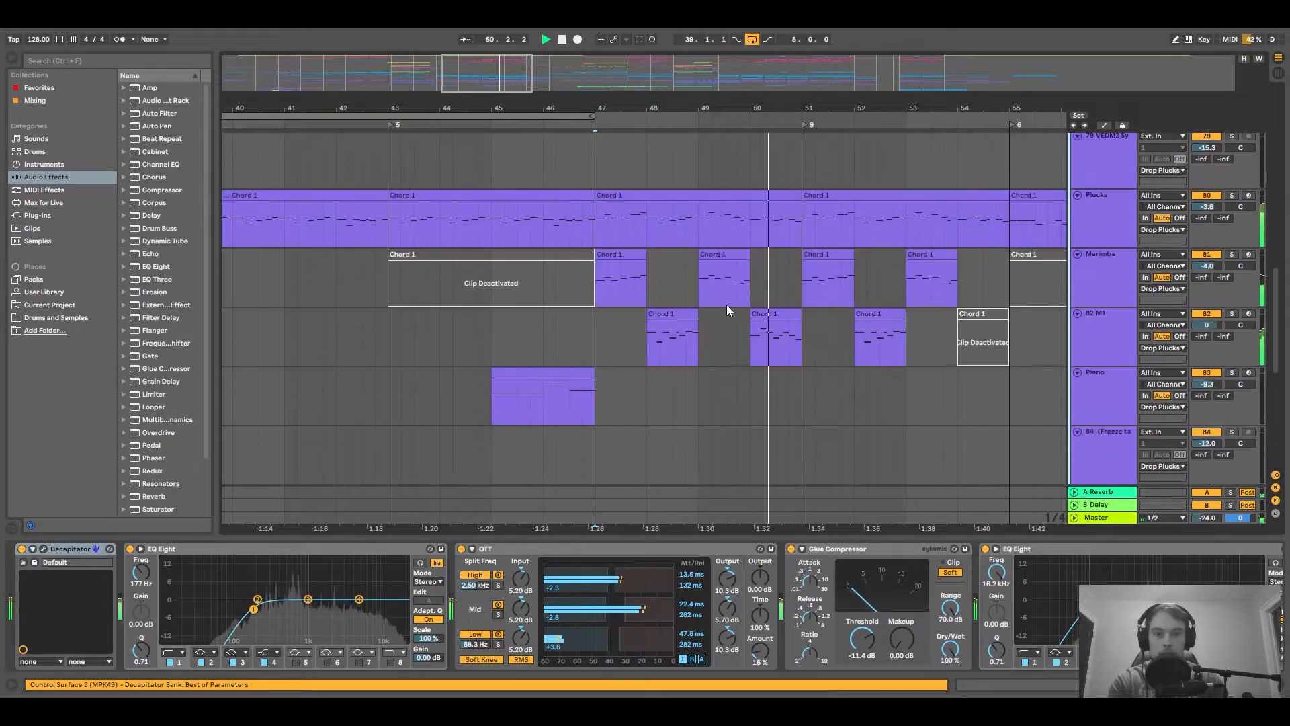
Solo and unfold the Melody Plucks group, and listen to it from bar 47.
scroll(953, 305, "up", 8)
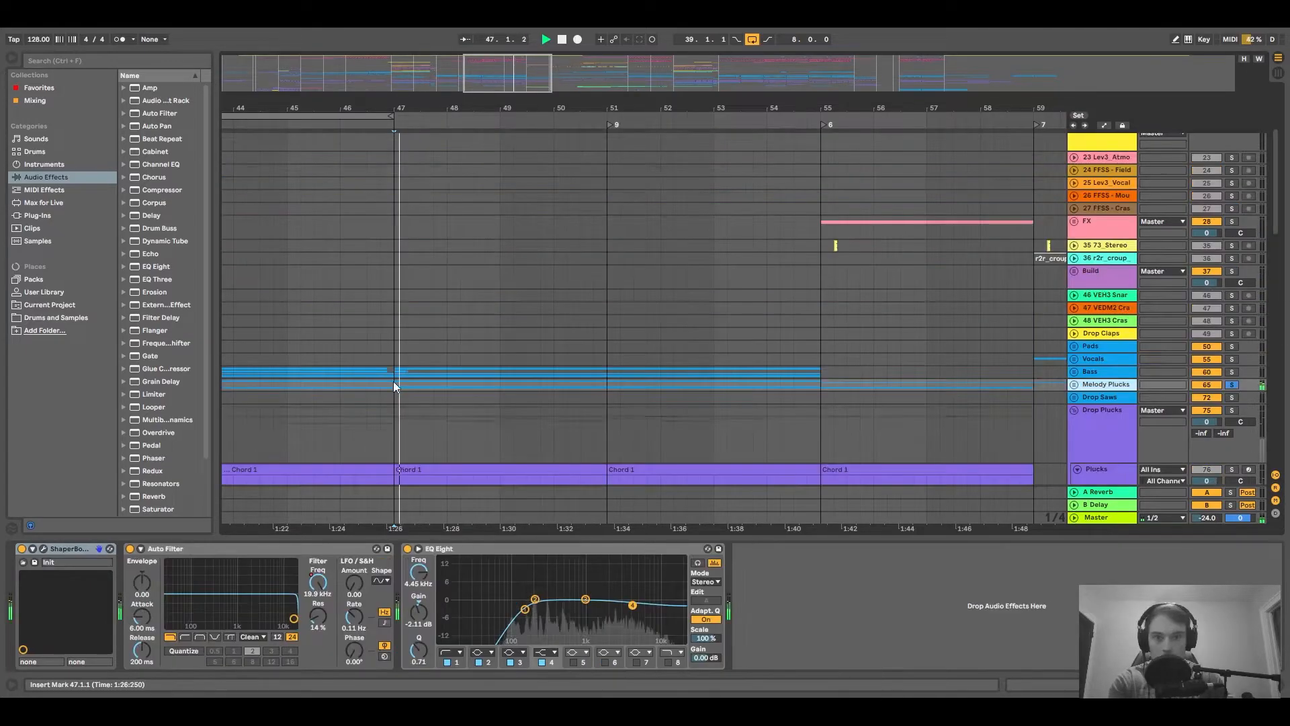
scroll(531, 366, "down", 3)
scroll(537, 361, "up", 3)
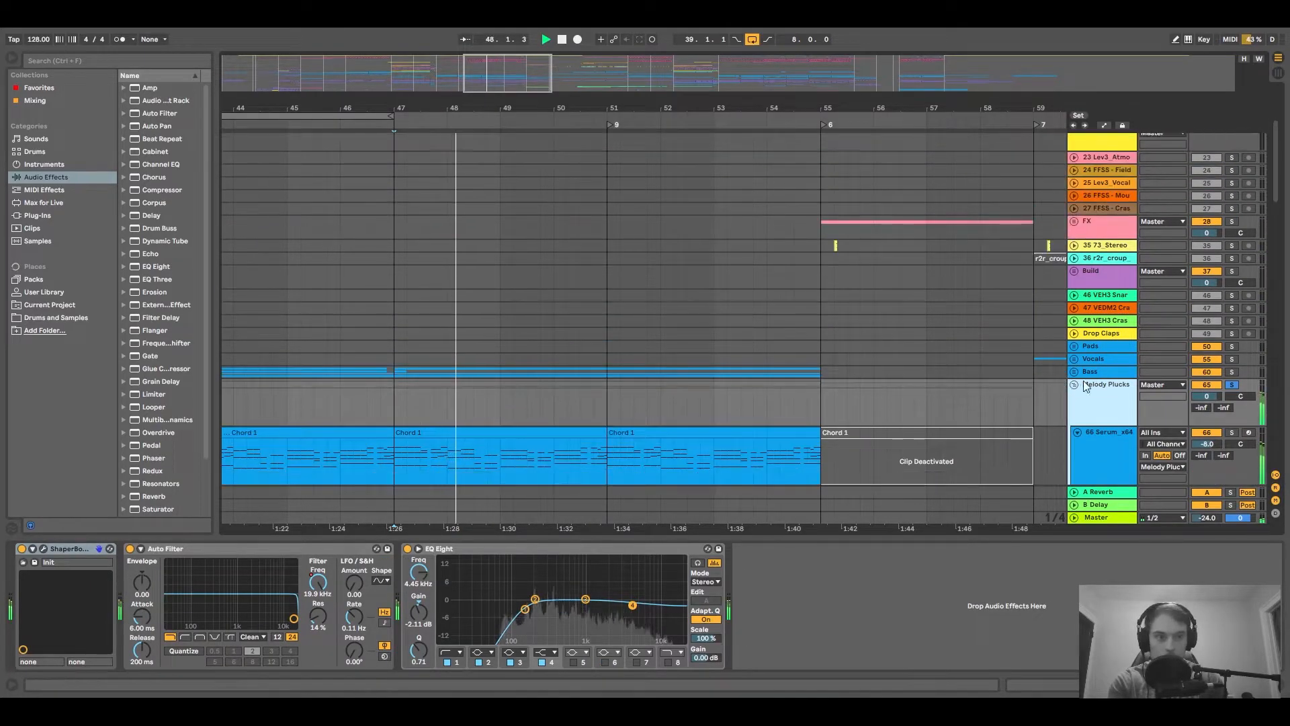
Unfold and solo the Bass group, play it from bar 47, and look over its layers.
left_click(1083, 373)
left_click(1074, 372)
key("space")
key("space")
left_click_drag(410, 365, 758, 325)
left_click_drag(900, 305, 671, 318)
scroll(540, 339, "down", 6)
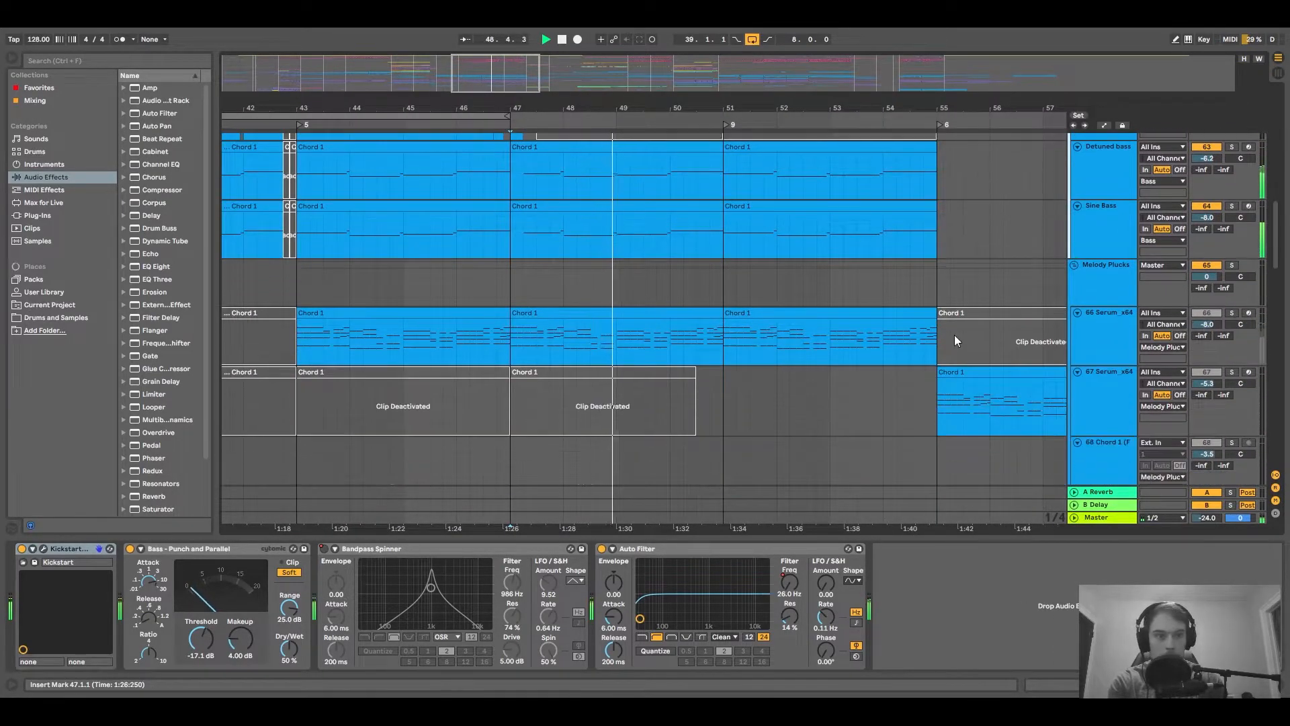
Clear the bass solo, solo and unfold the Drums group, and play it from bar 47.
scroll(1005, 309, "up", 15)
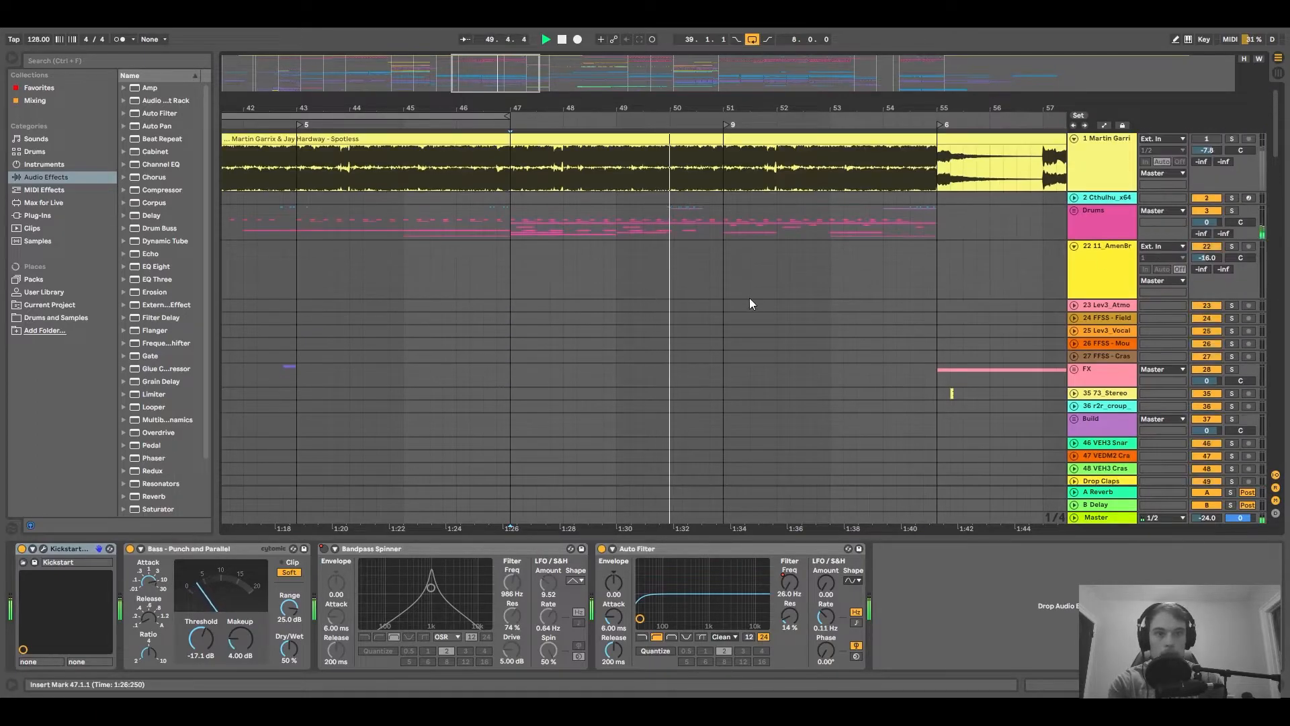
left_click(1231, 211)
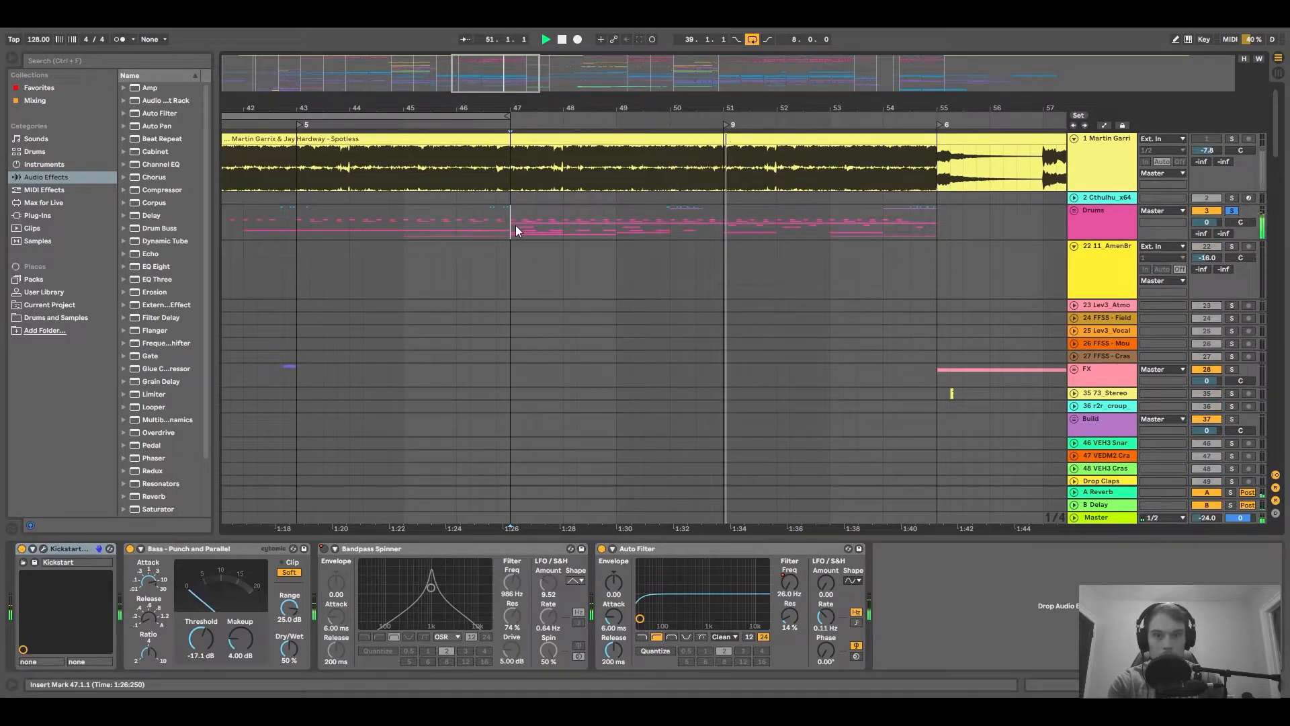
left_click(1115, 211)
left_click(1074, 210)
scroll(590, 282, "down", 10)
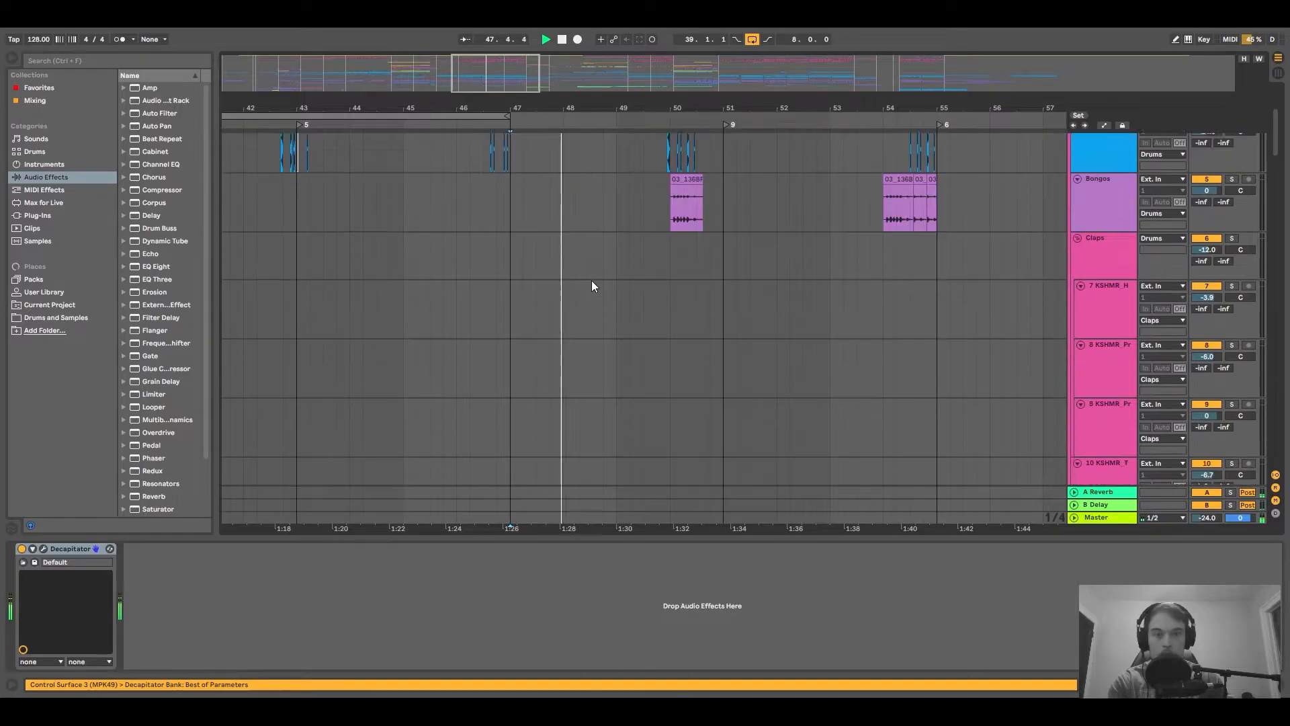
Solo track 20 in the Drums group and play its KSHMR_Crash_01 clip at bar 47.
scroll(539, 363, "down", 5)
left_click(568, 229)
key("s")
key("space")
scroll(1036, 233, "up", 8)
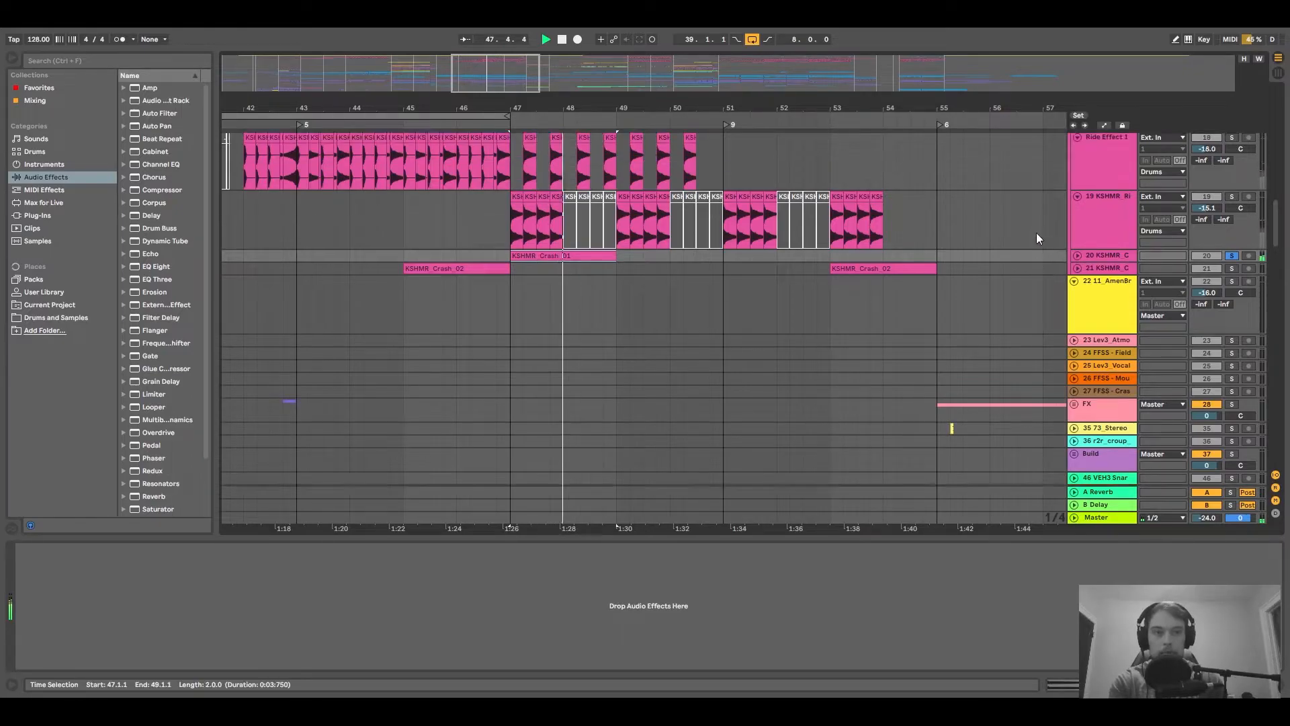
Clear the solos to hear the full mix, and fold the Drums group.
scroll(836, 233, "up", 6)
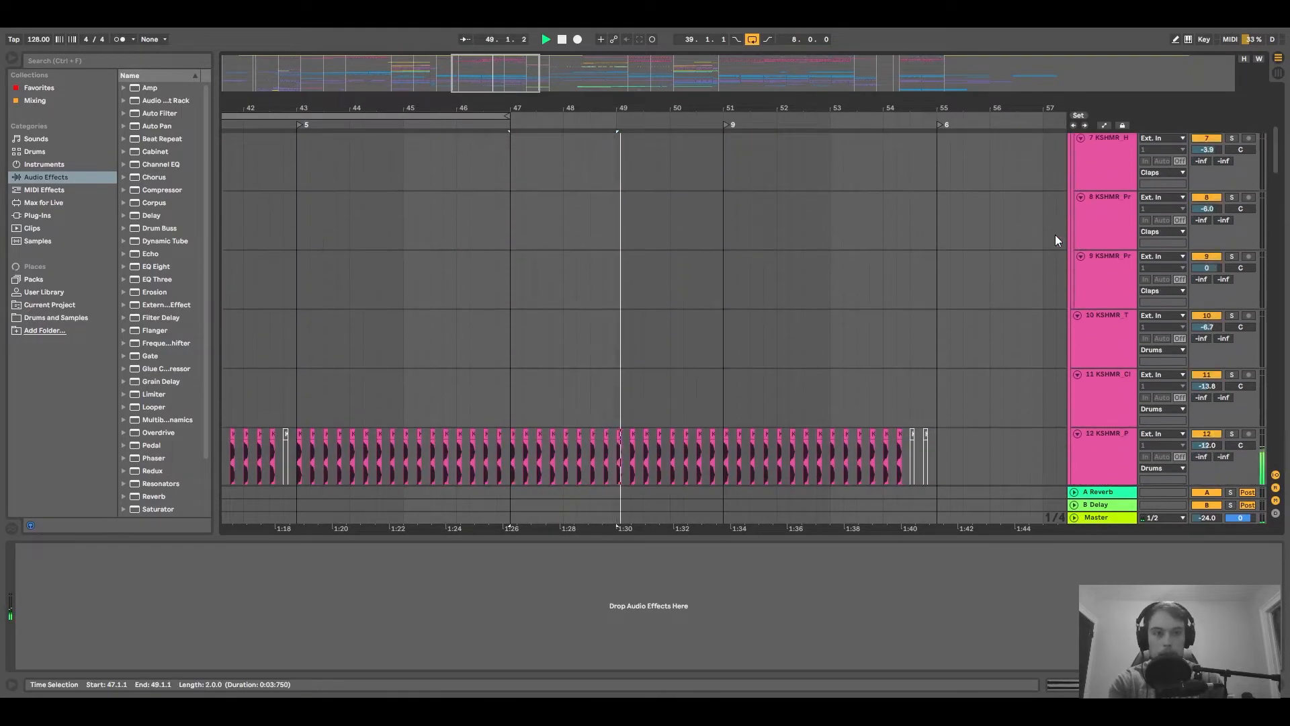
scroll(590, 221, "up", 3)
left_click_drag(783, 124, 707, 155)
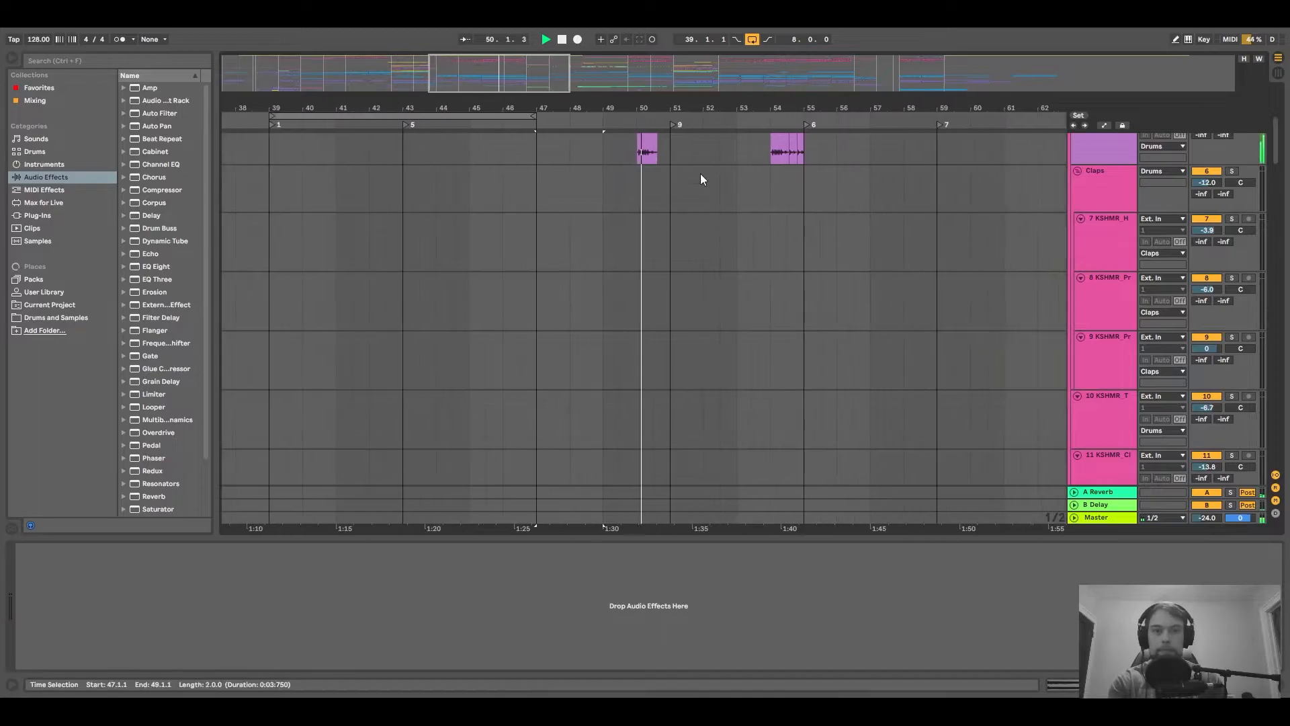
scroll(906, 280, "up", 5)
left_click(1070, 218)
scroll(892, 245, "down", 15)
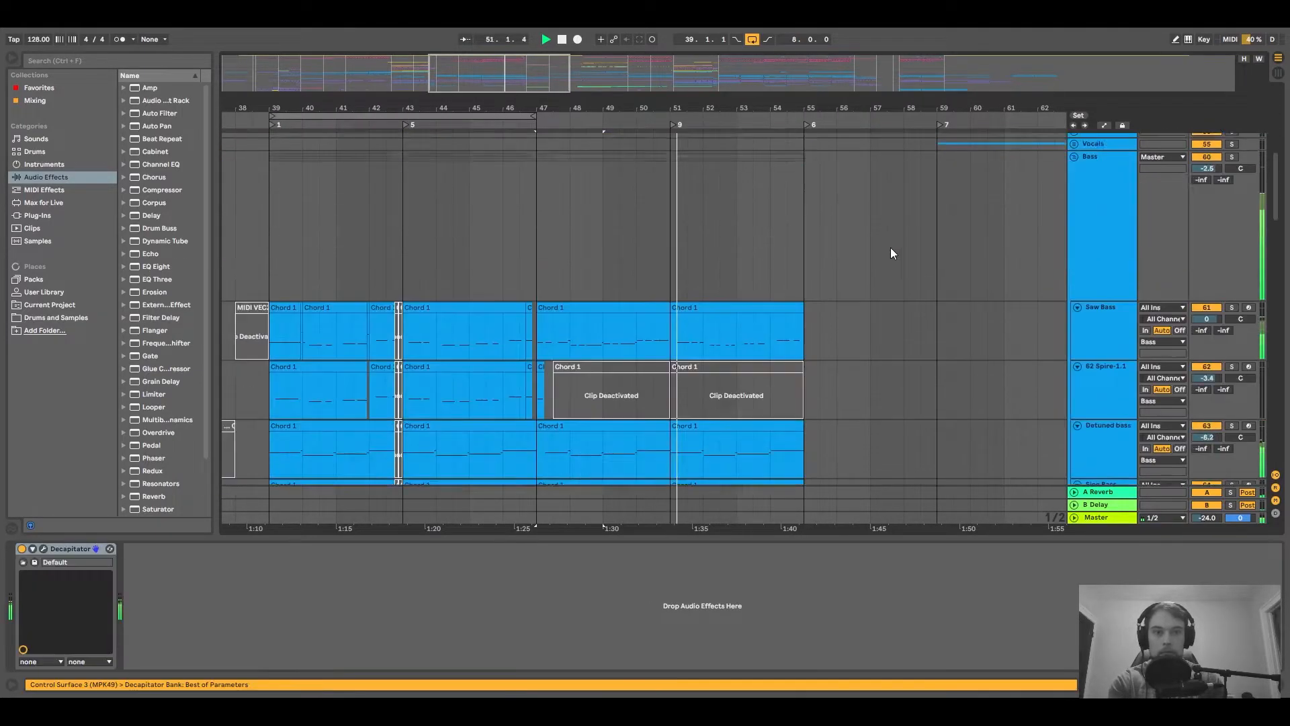
Find the Filler arp group inside Melody Plucks and solo it.
scroll(587, 376, "down", 2)
left_click(1112, 355)
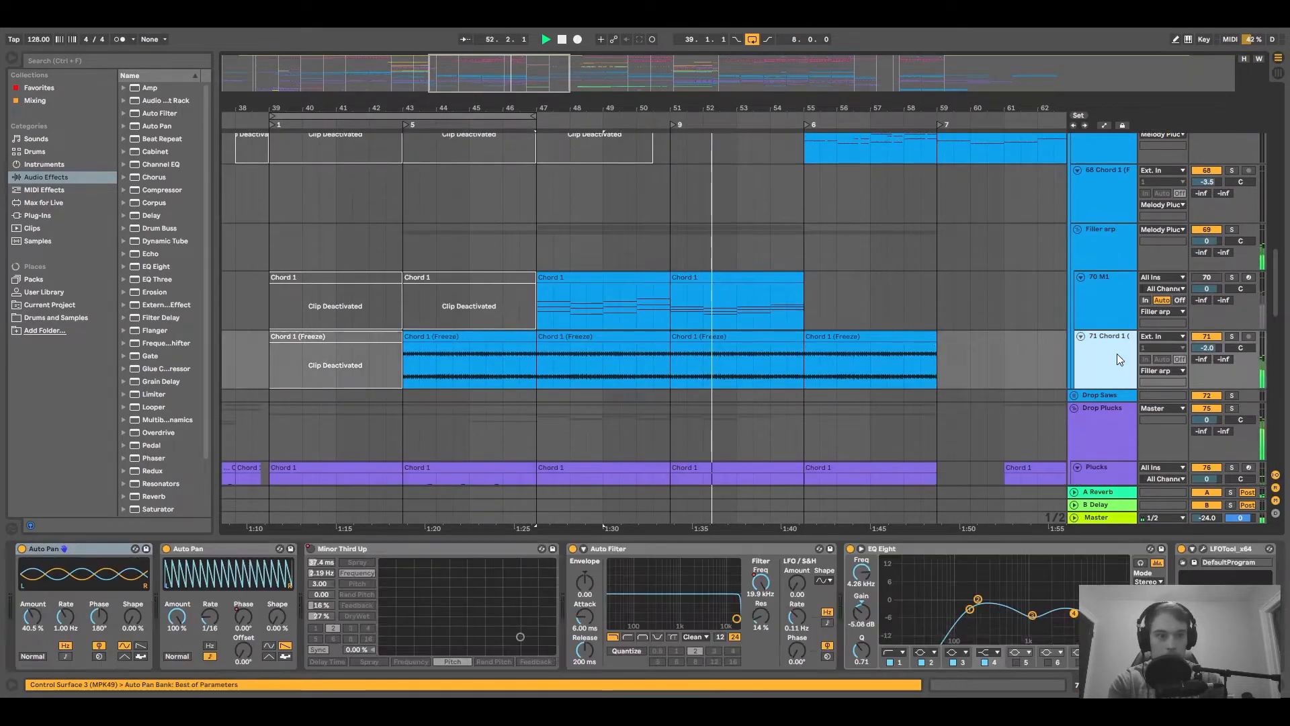
left_click(1108, 230)
key("s")
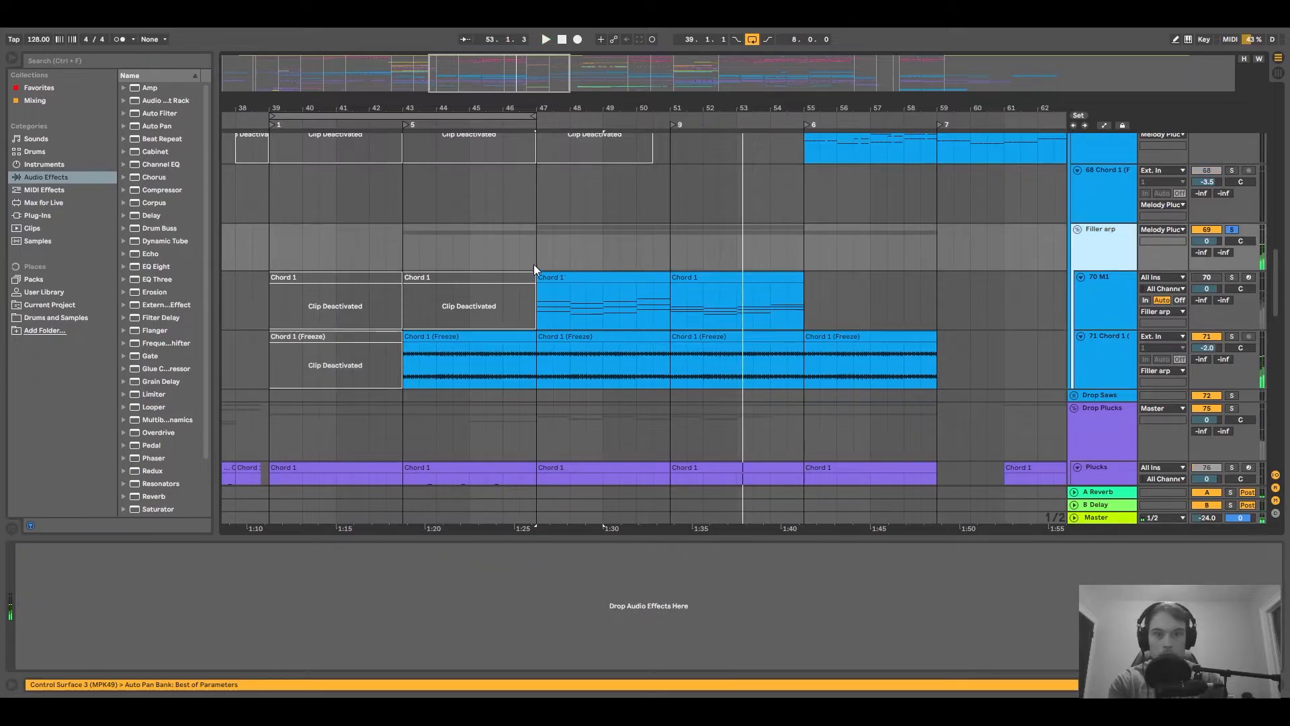
Solo the 70 M1 track inside Filler arp and play it from bar 47.
left_click(538, 313)
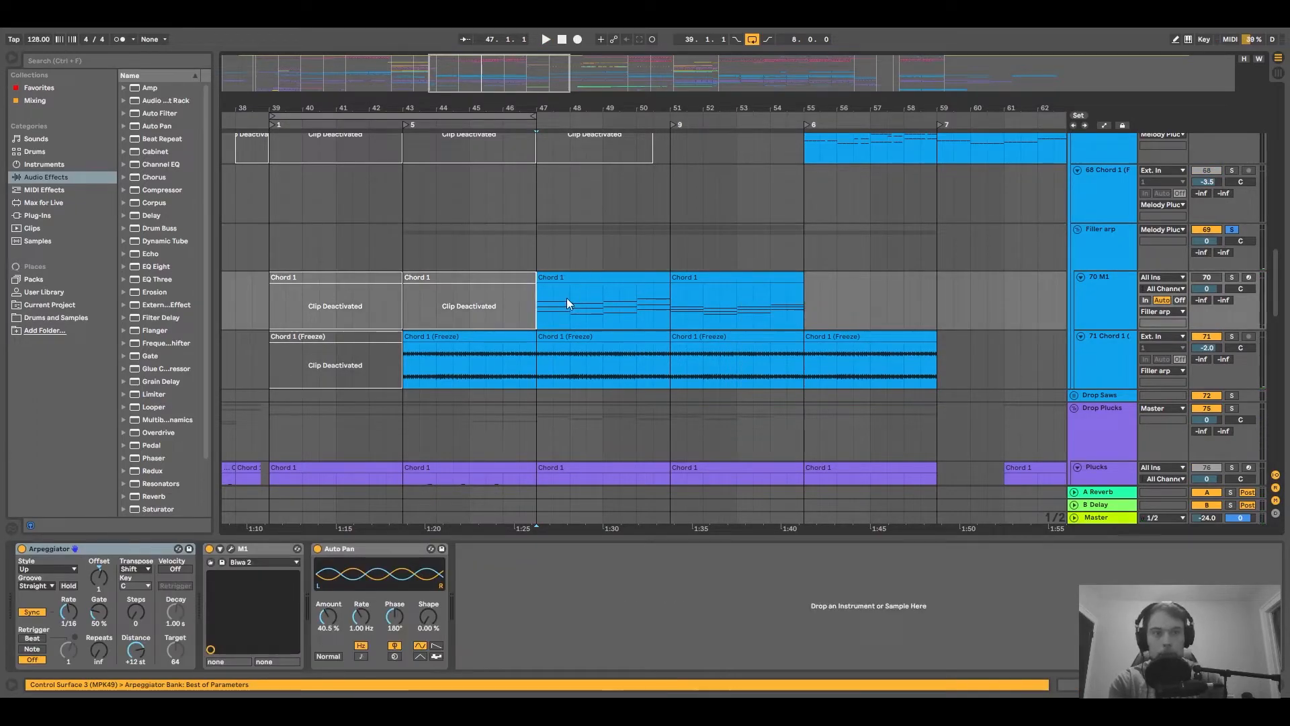
left_click(1079, 277)
left_click(1078, 279)
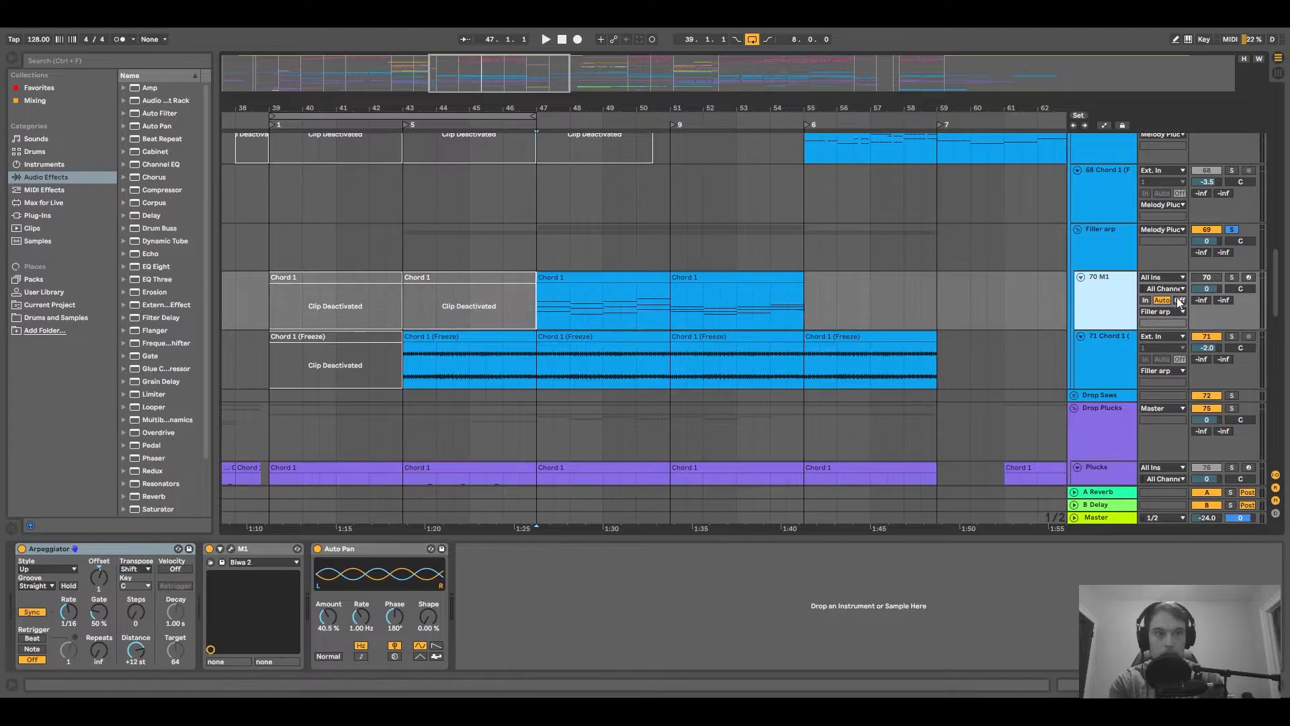
left_click(1232, 276)
key("space")
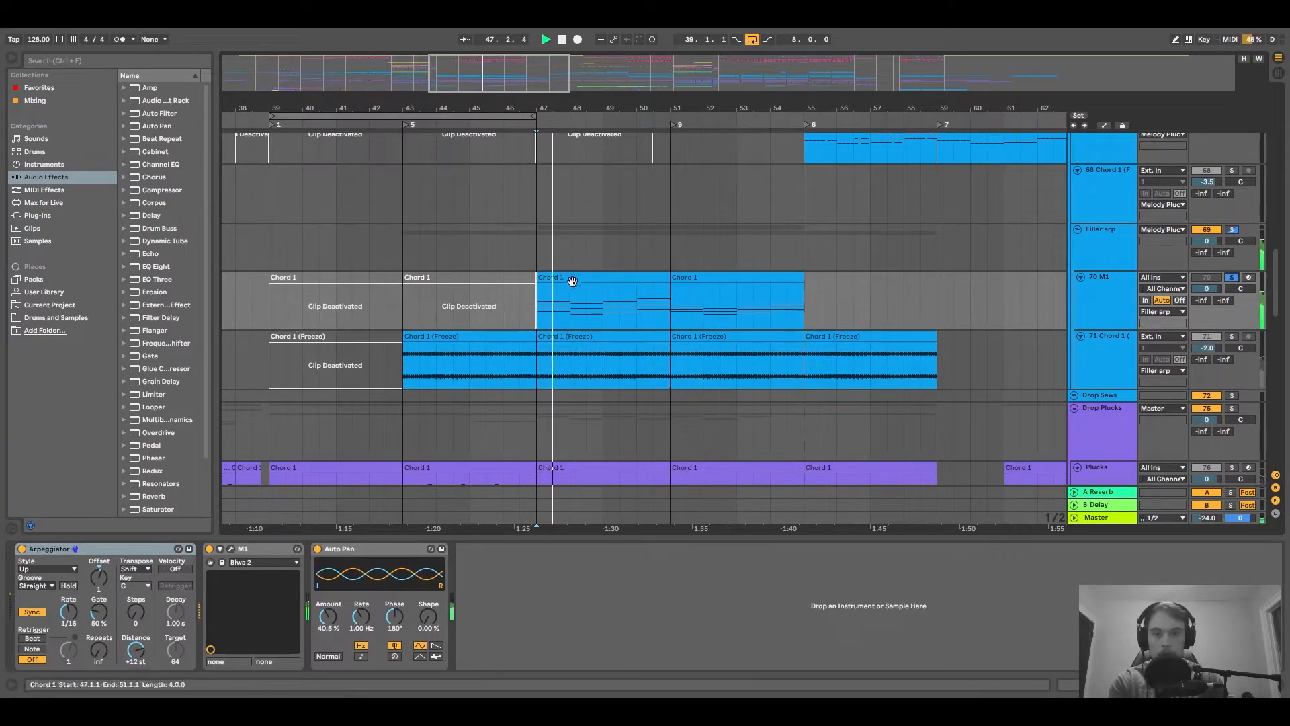
Switch off the Arpeggiator on the 70 M1 track and play the plain chords briefly from bar 47.
left_click(21, 548)
key("space")
key("space")
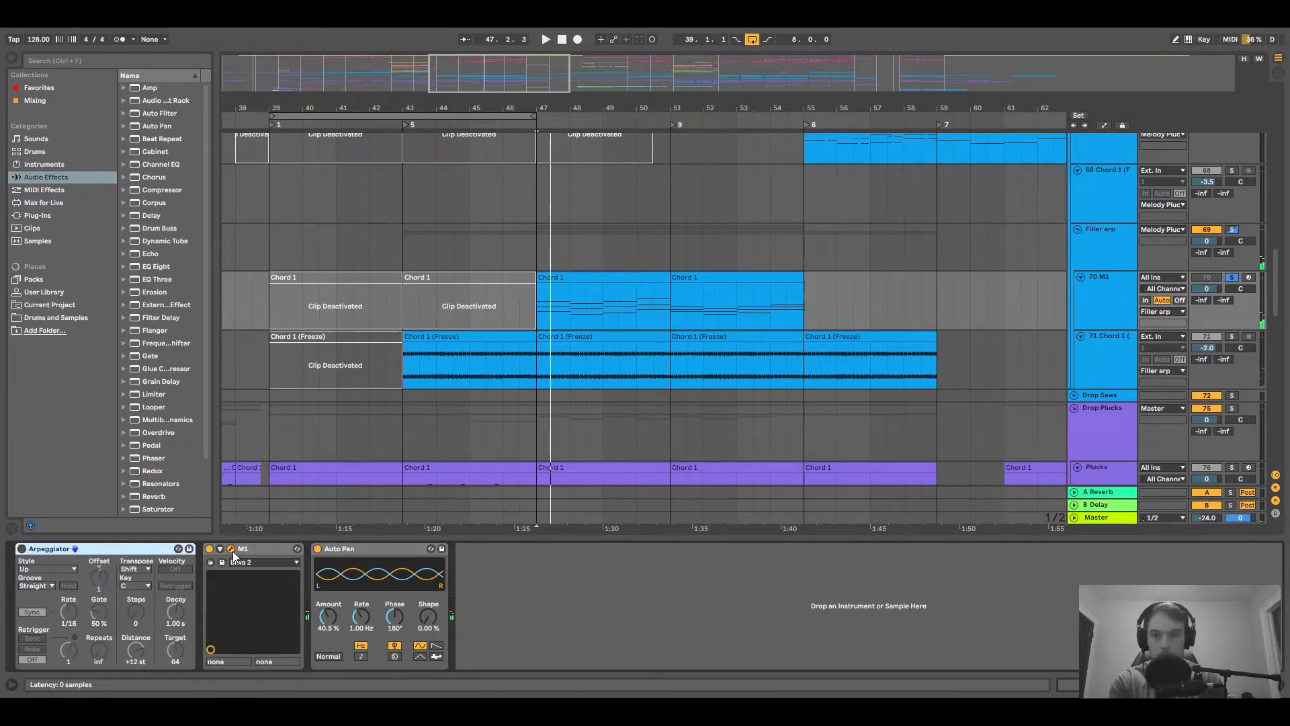
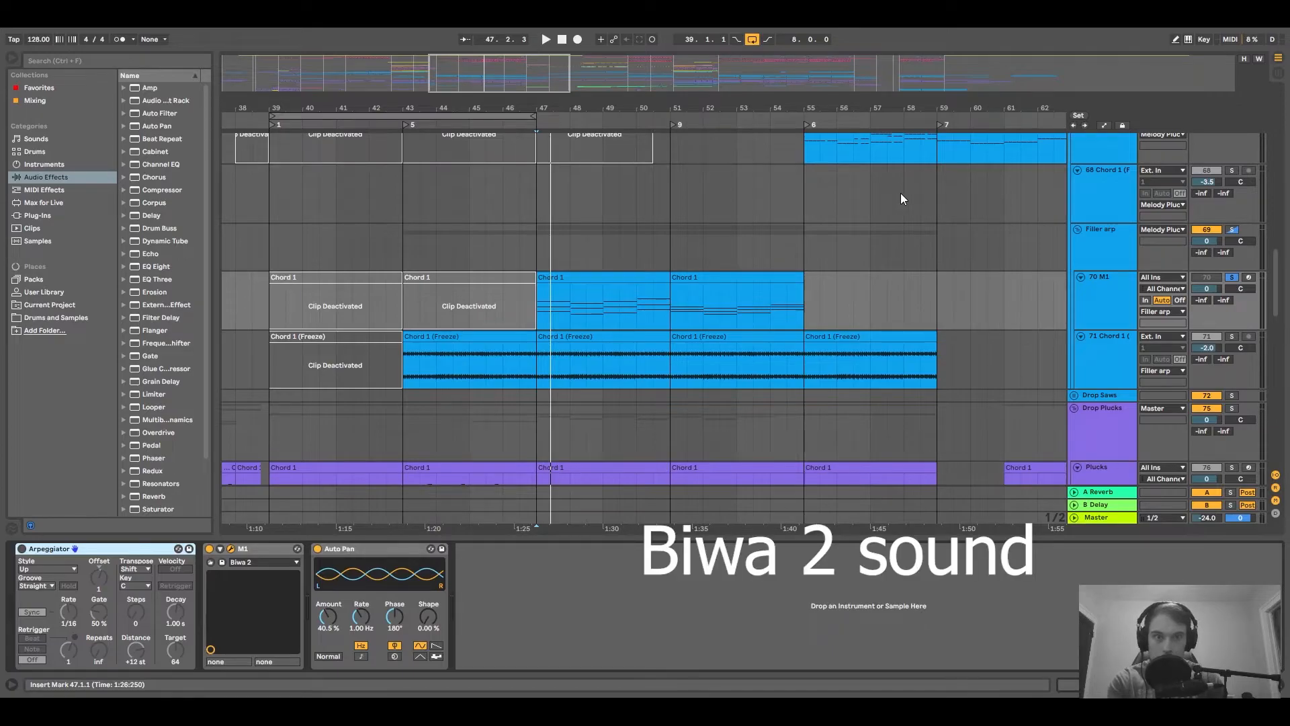
Play the 70 M1 clip at bar 47, examine its chord notes, and return to the arrangement.
key("space")
double_click(572, 284)
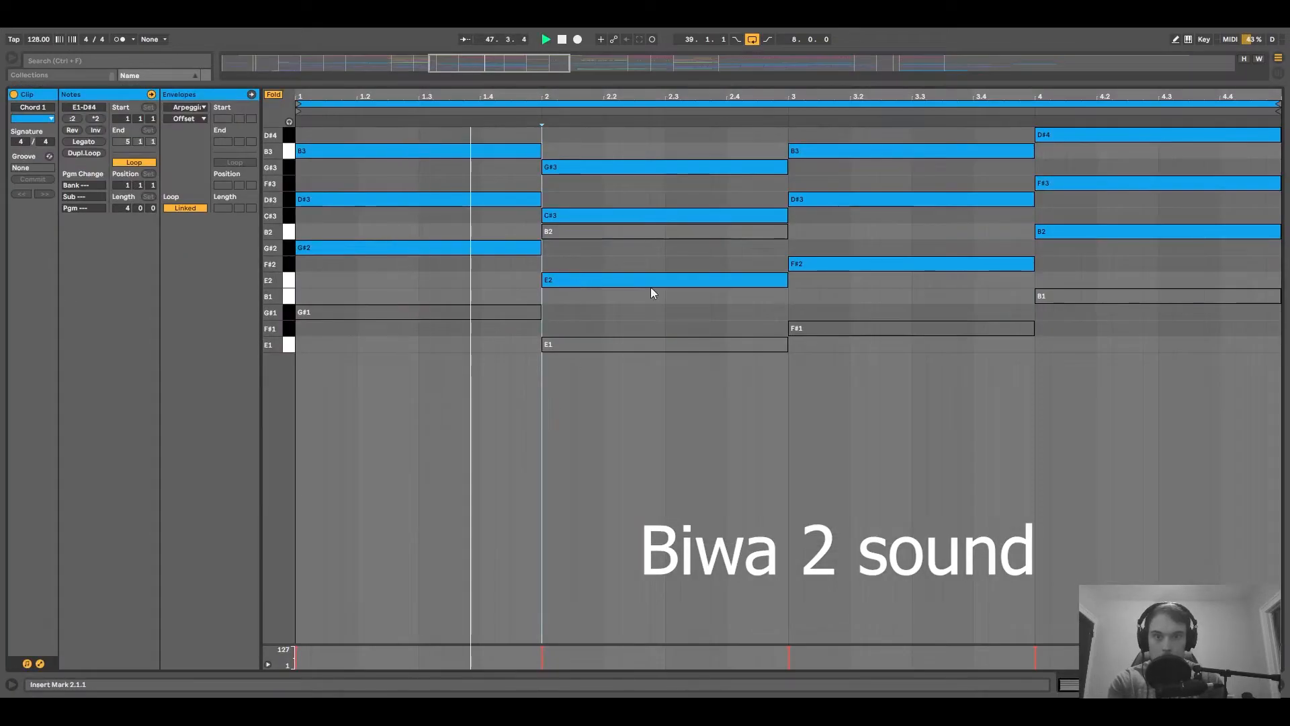
key("shift+Tab")
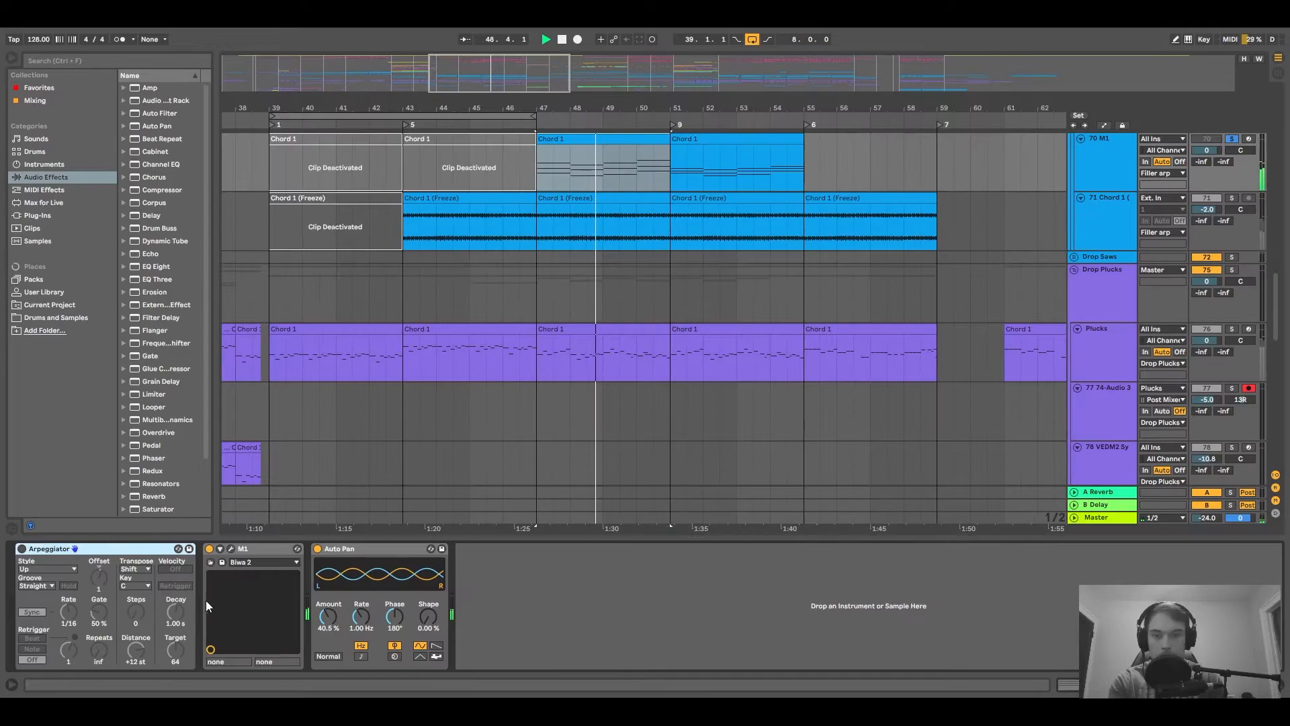
Switch the Arpeggiator back on for the 70 M1 track, and select that track during playback.
left_click(22, 549)
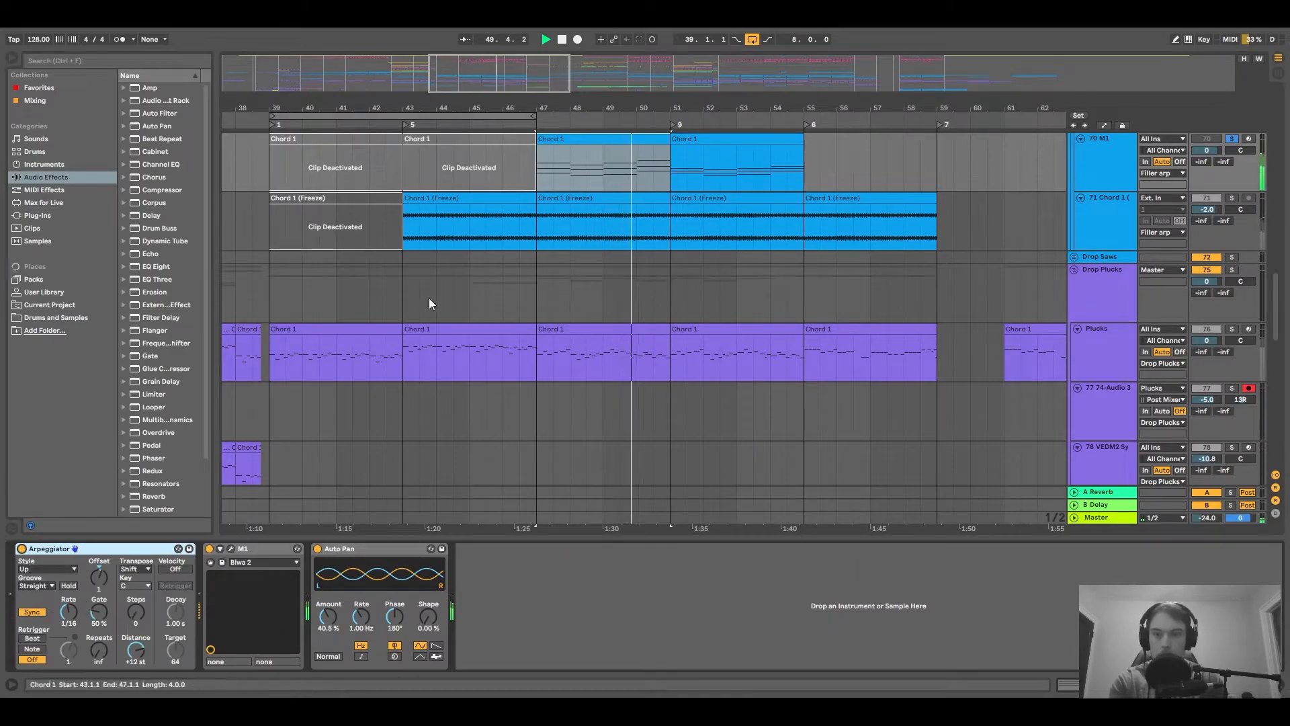
scroll(433, 466, "up", 1)
scroll(585, 234, "up", 3)
scroll(585, 330, "up", 6)
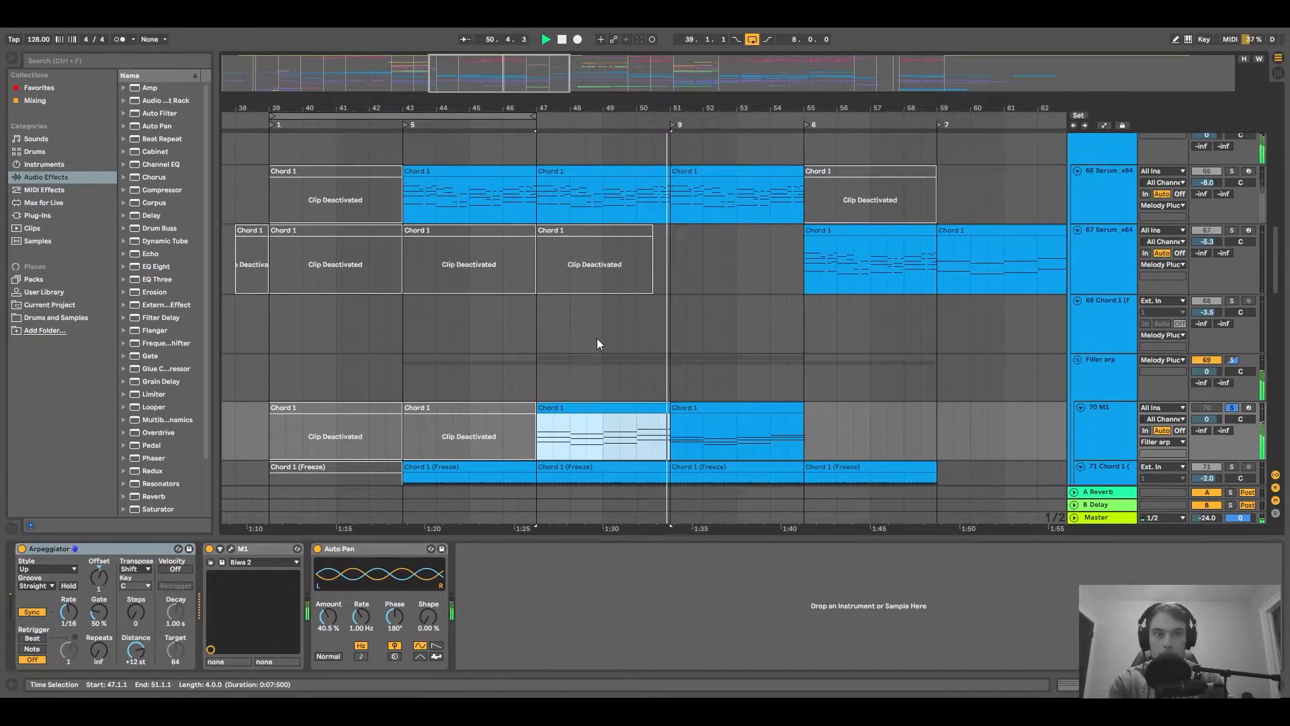
scroll(602, 312, "down", 2)
left_click(1090, 391)
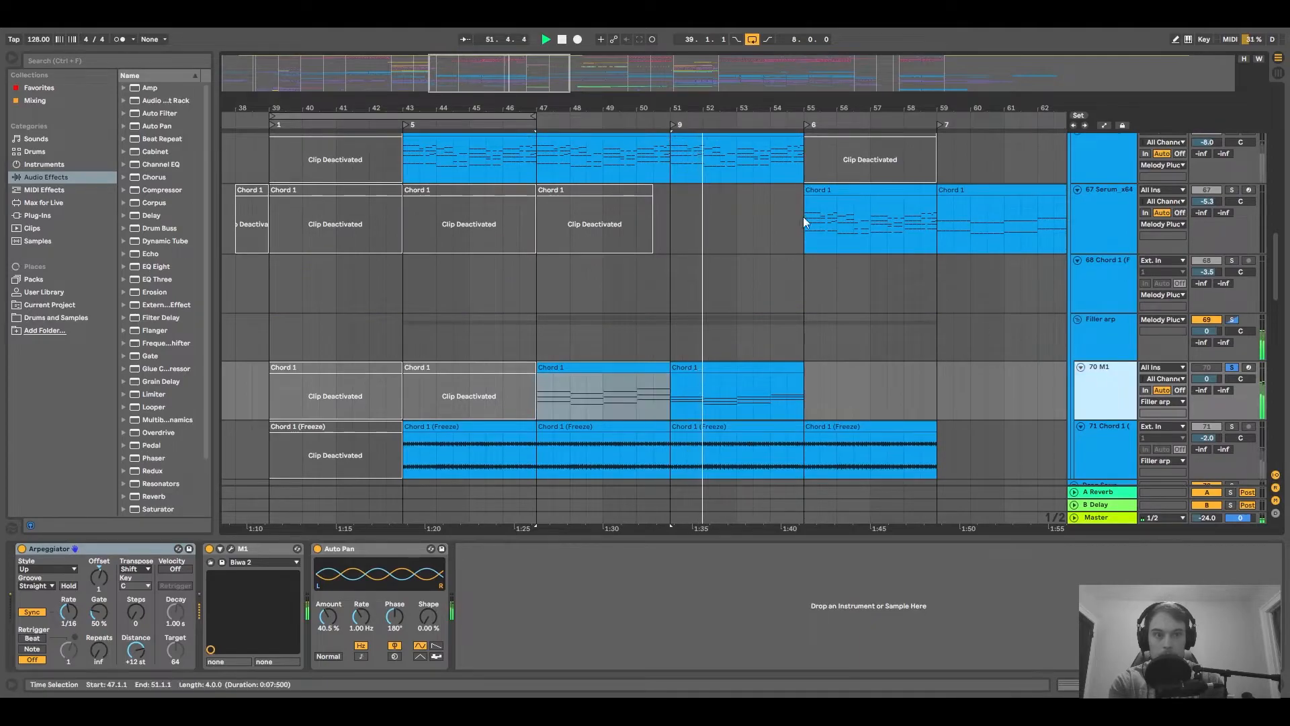
Solo the frozen 71 Chord 1 track, play its clip from bar 47, and examine the rest of its device chain.
scroll(831, 232, "down", 2)
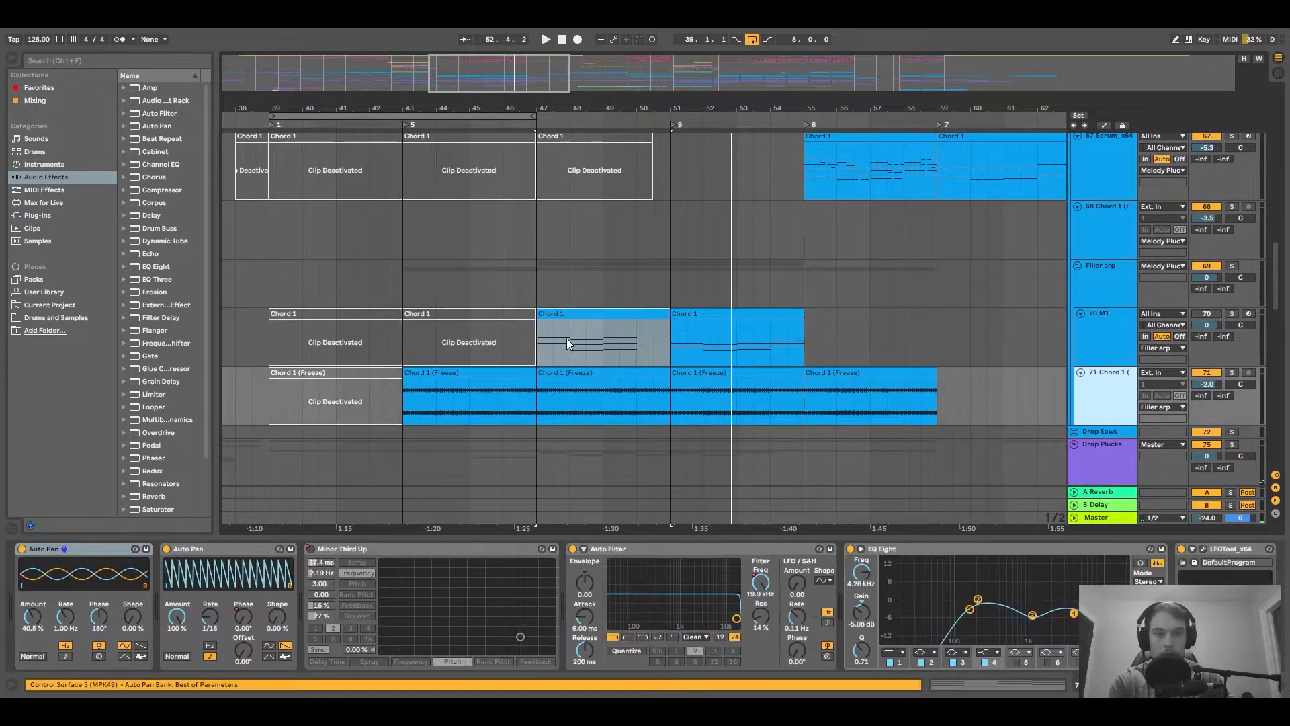
scroll(568, 338, "down", 2)
left_click(559, 307)
double_click(563, 303)
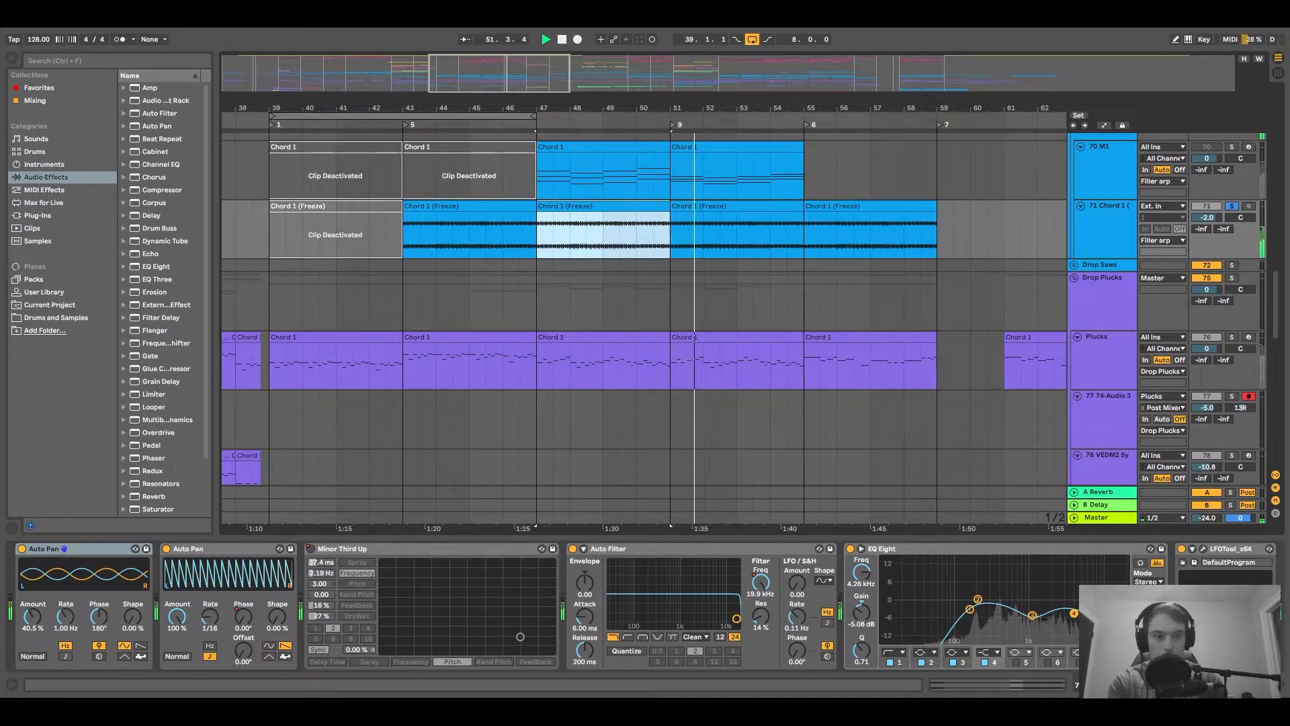
left_click_drag(1196, 684, 1237, 685)
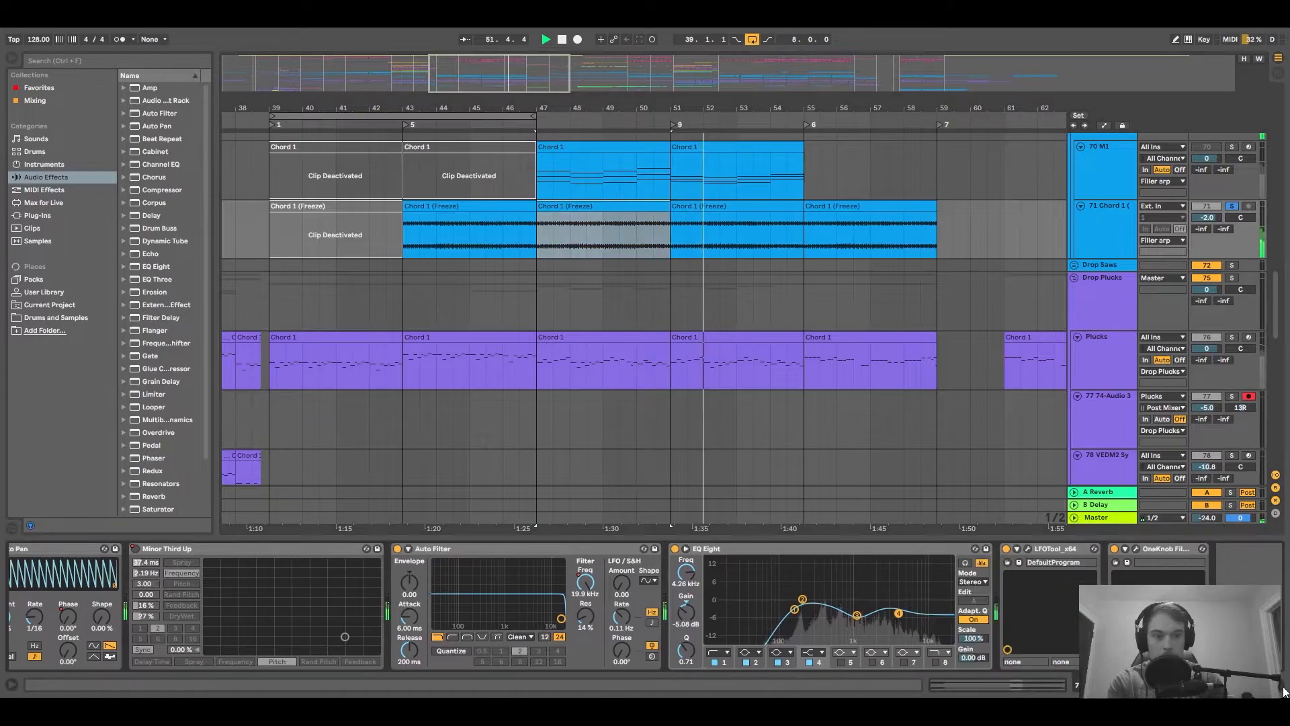
key("space")
key("space")
left_click(1006, 549)
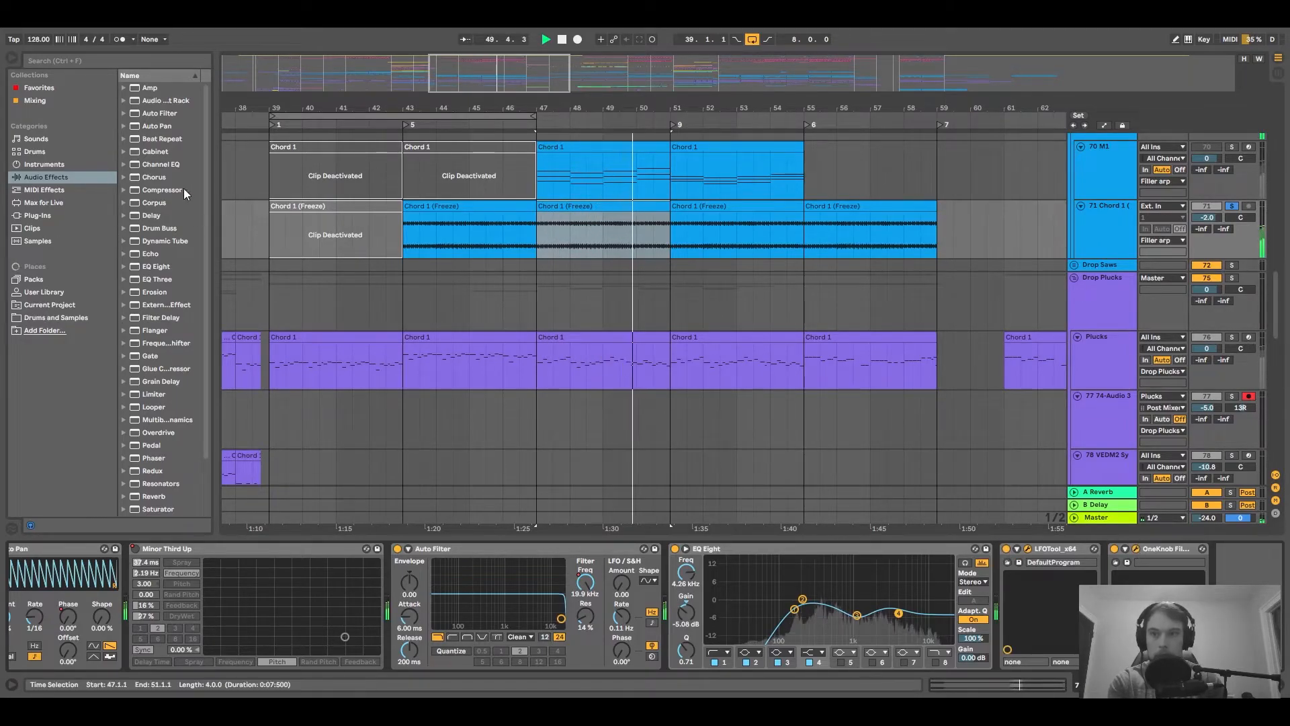
Play the whole Filler arp group soloed together with the Drums group from bar 47.
scroll(670, 316, "up", 3)
scroll(670, 317, "up", 1)
left_click(1232, 273)
scroll(940, 289, "up", 9)
key("space")
key("space")
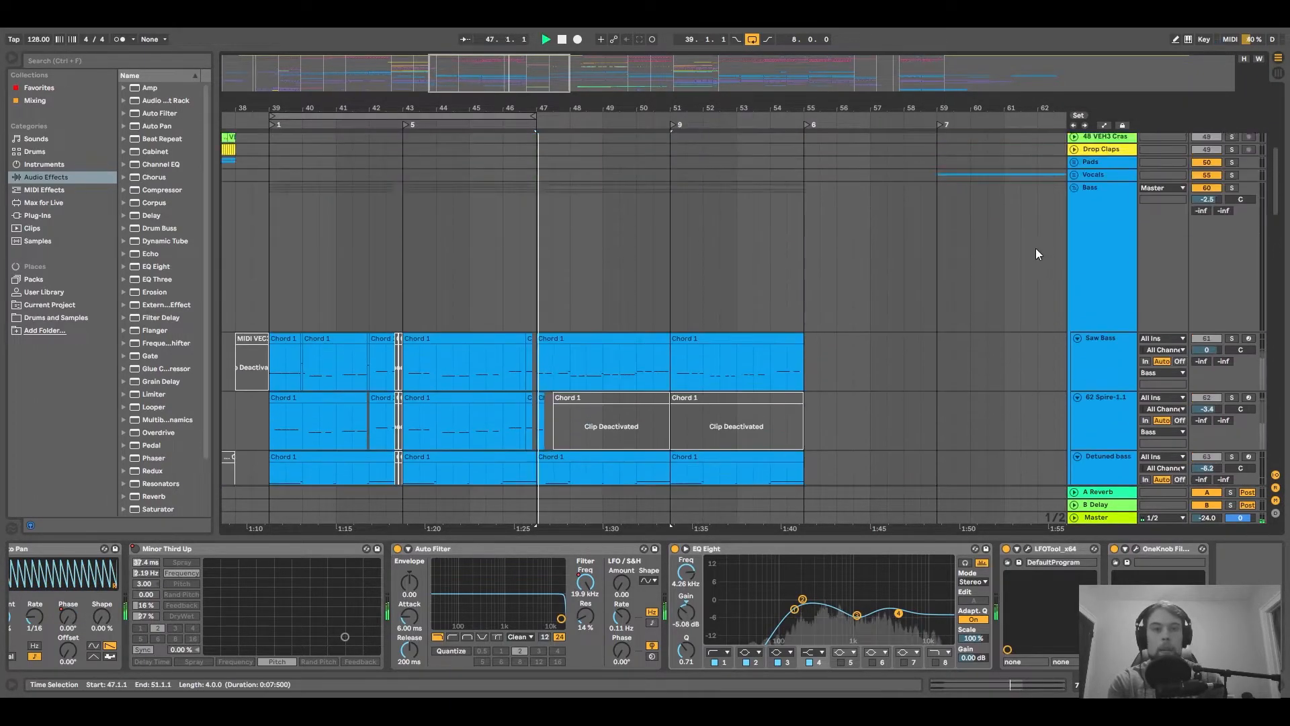
scroll(1075, 262, "up", 6)
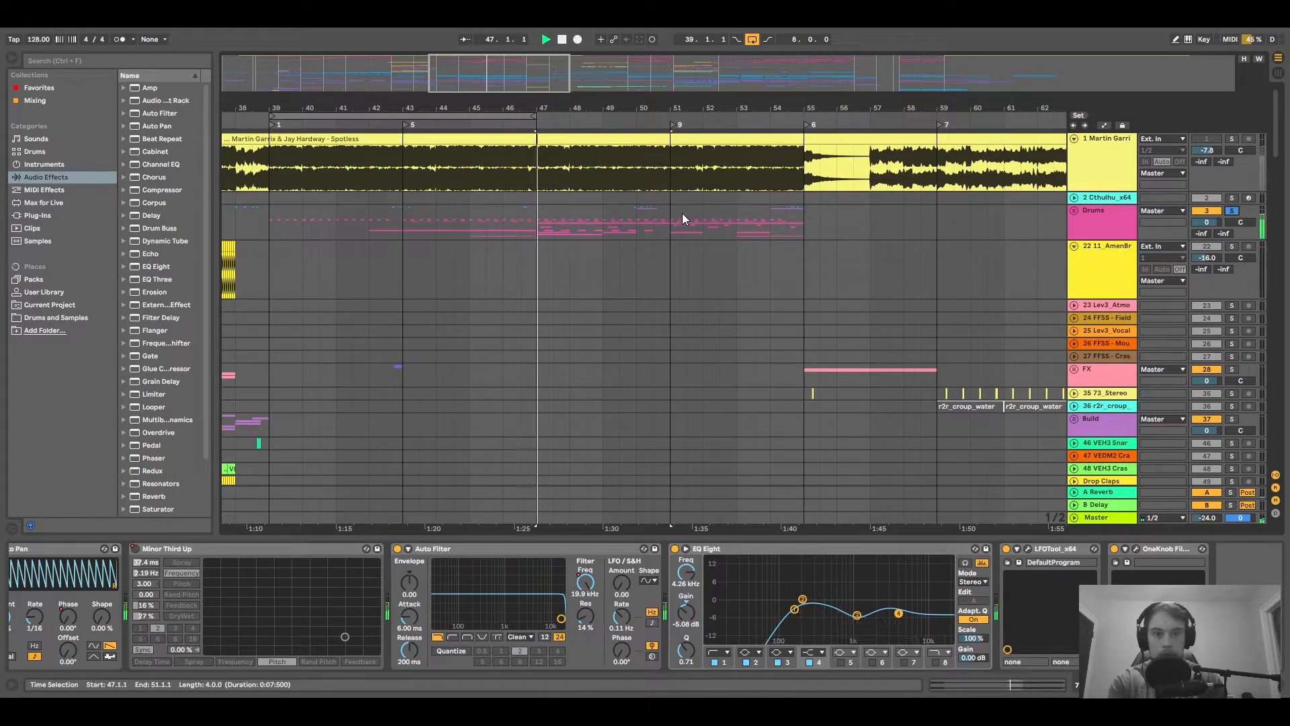
scroll(682, 212, "down", 12)
scroll(725, 266, "down", 5)
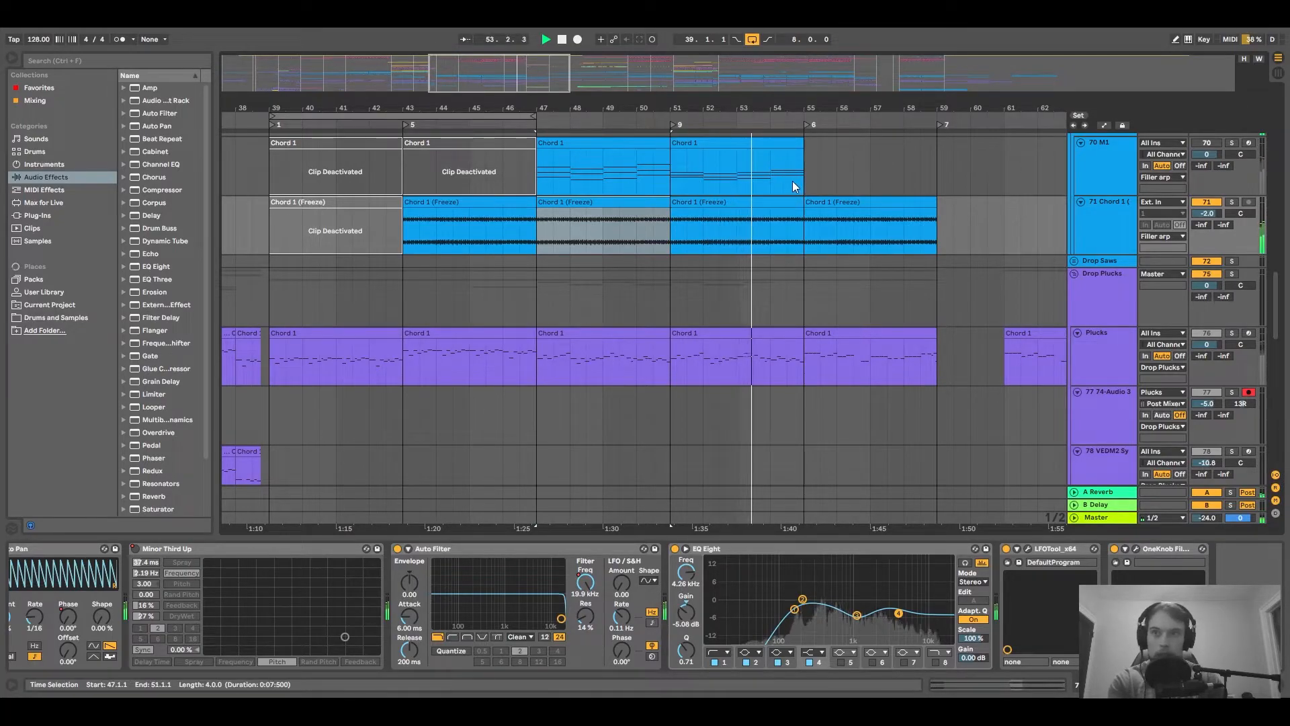
scroll(777, 221, "up", 2)
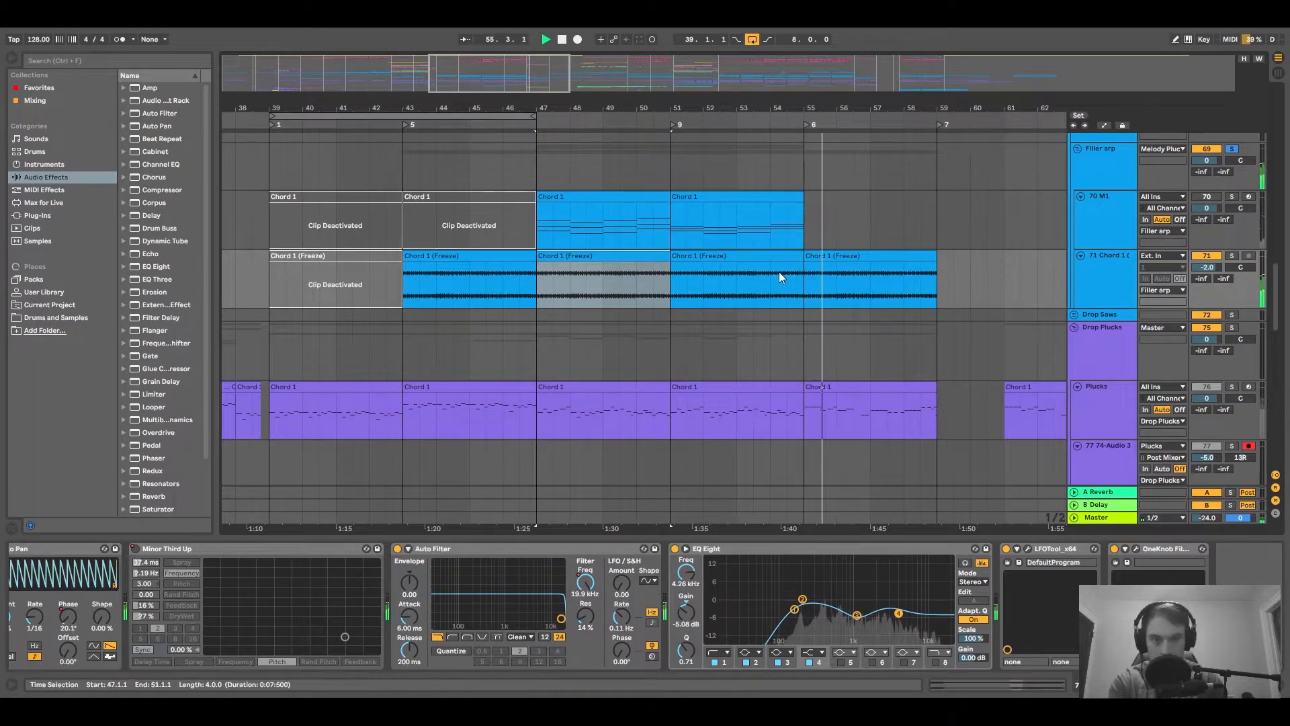
Play the full mix from bar 47, collapse the Drop Plucks group, and bring the Trumpet track into view.
key("space")
key("space")
key("minus")
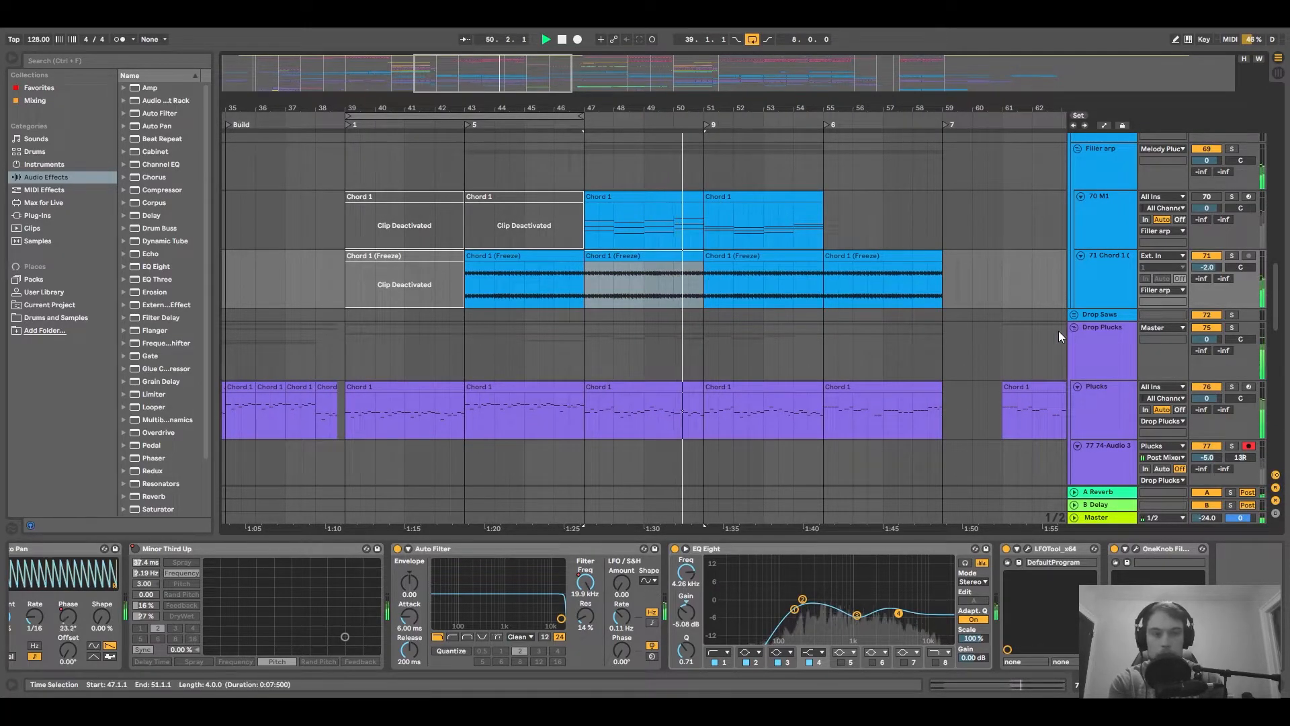
left_click(1074, 327)
scroll(1082, 319, "down", 3)
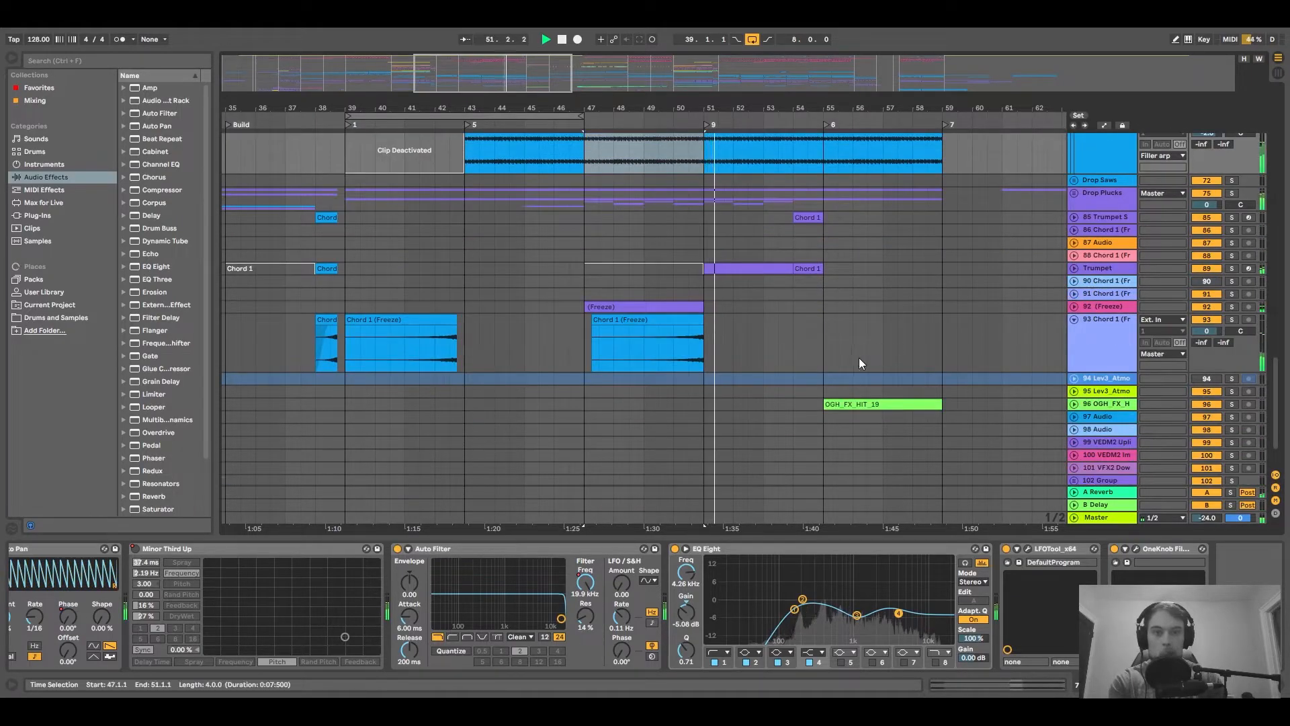
scroll(977, 312, "up", 2)
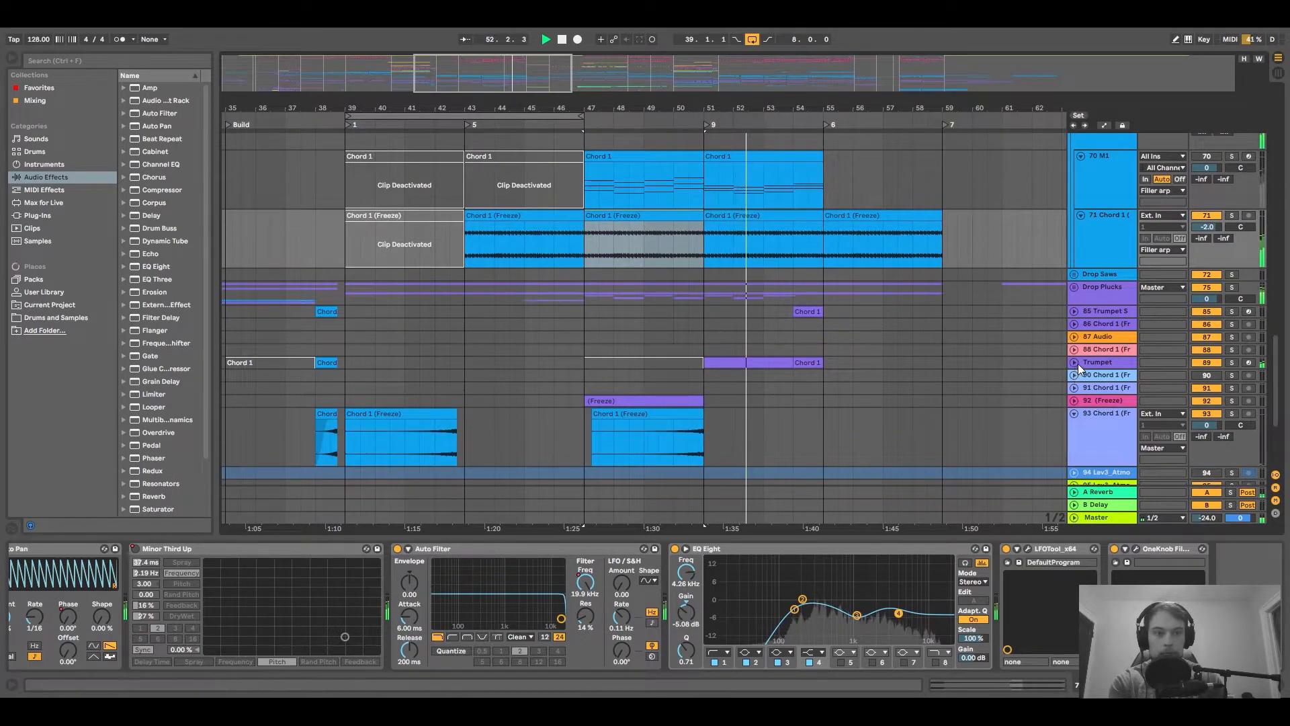
Expand the Trumpet track, solo it, and play its melody from bar 51.
left_click(1076, 365)
key("s")
key("space")
key("space")
left_click(702, 407)
key("space")
key("space")
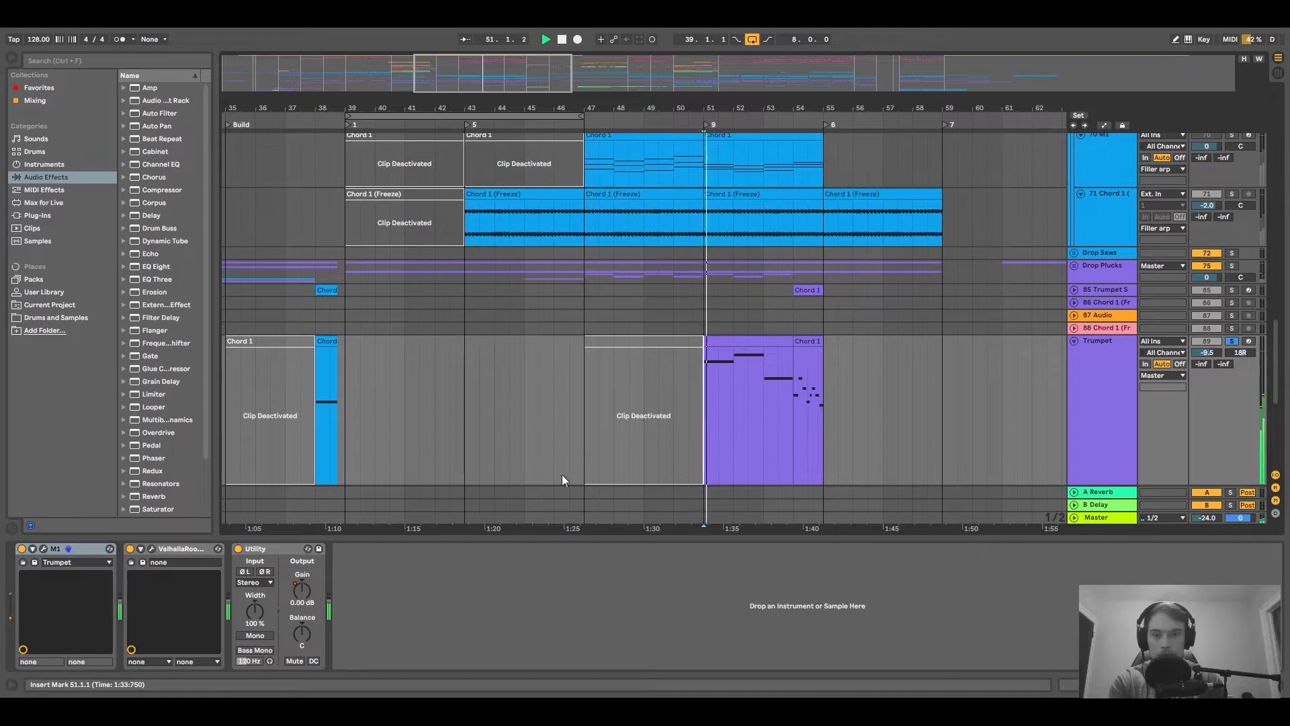
Stop playback and activate the deactivated Trumpet clip spanning bars 47 to 51.
scroll(725, 293, "down", 3)
left_click(744, 303)
left_click(709, 338)
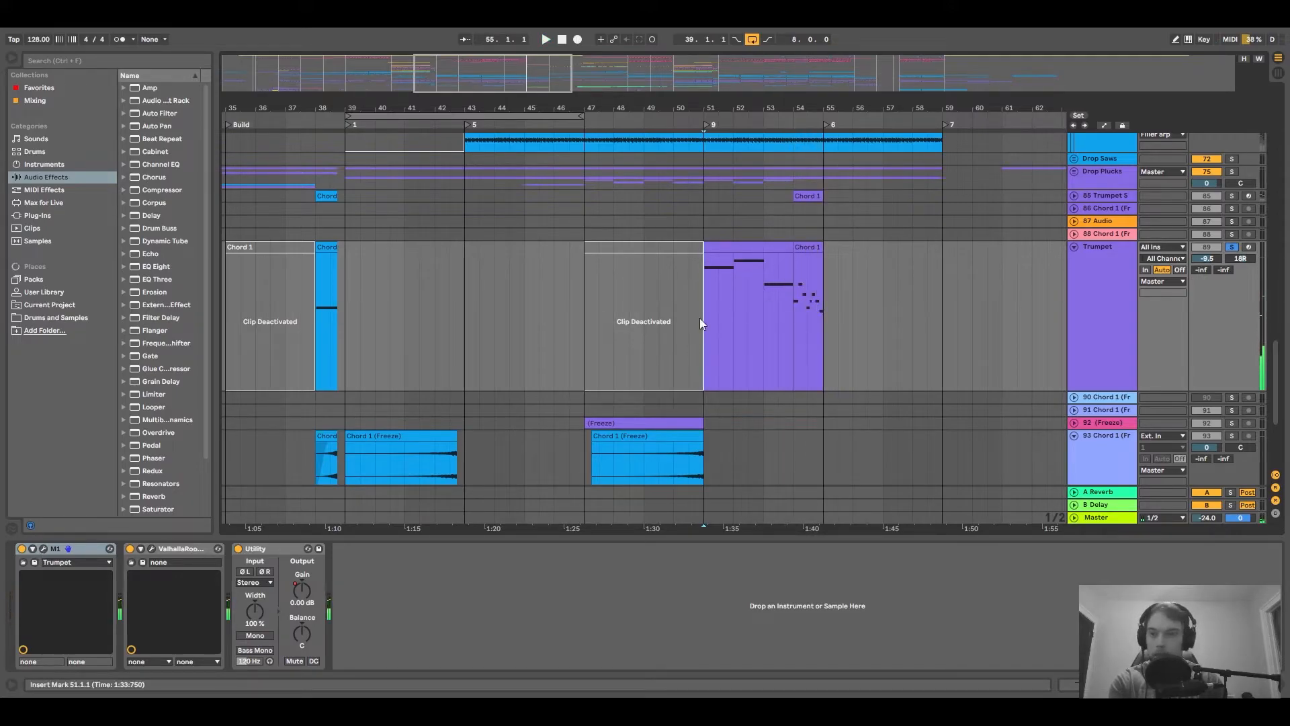
left_click(641, 249)
left_click_drag(514, 326, 586, 332)
key("0")
scroll(753, 356, "up", 1)
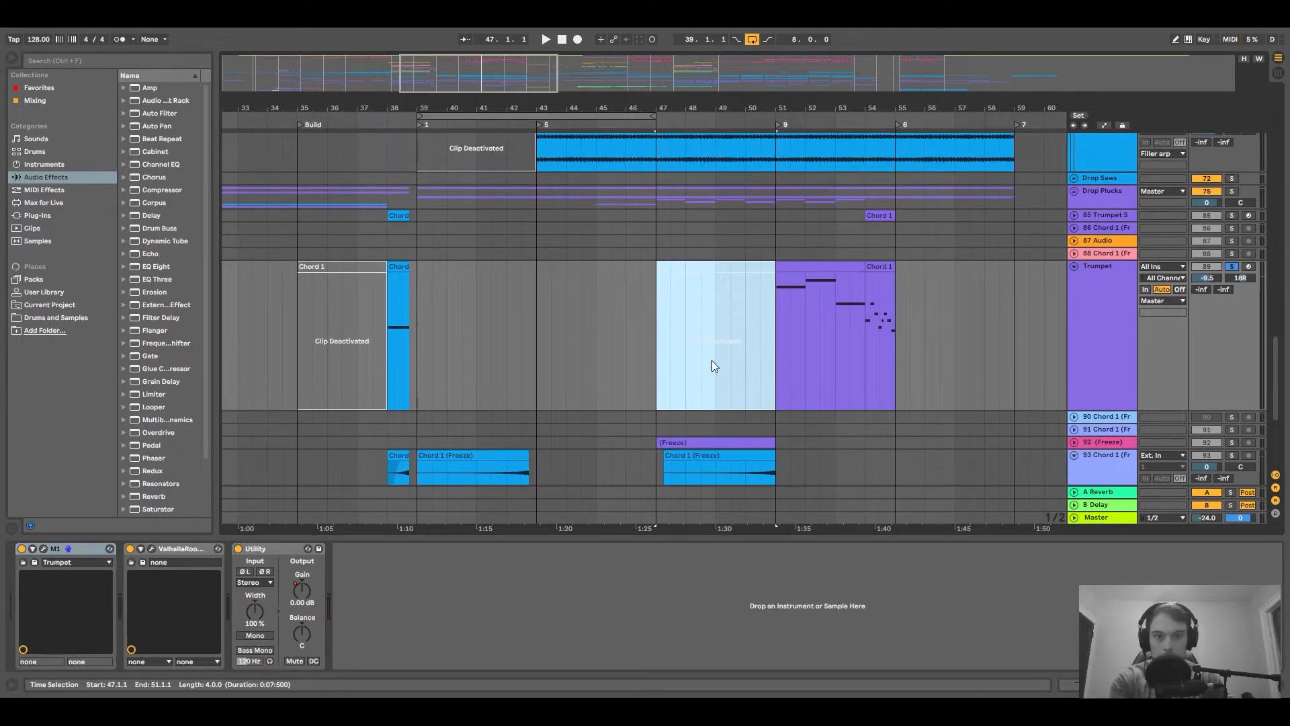
left_click(581, 359)
left_click(702, 269)
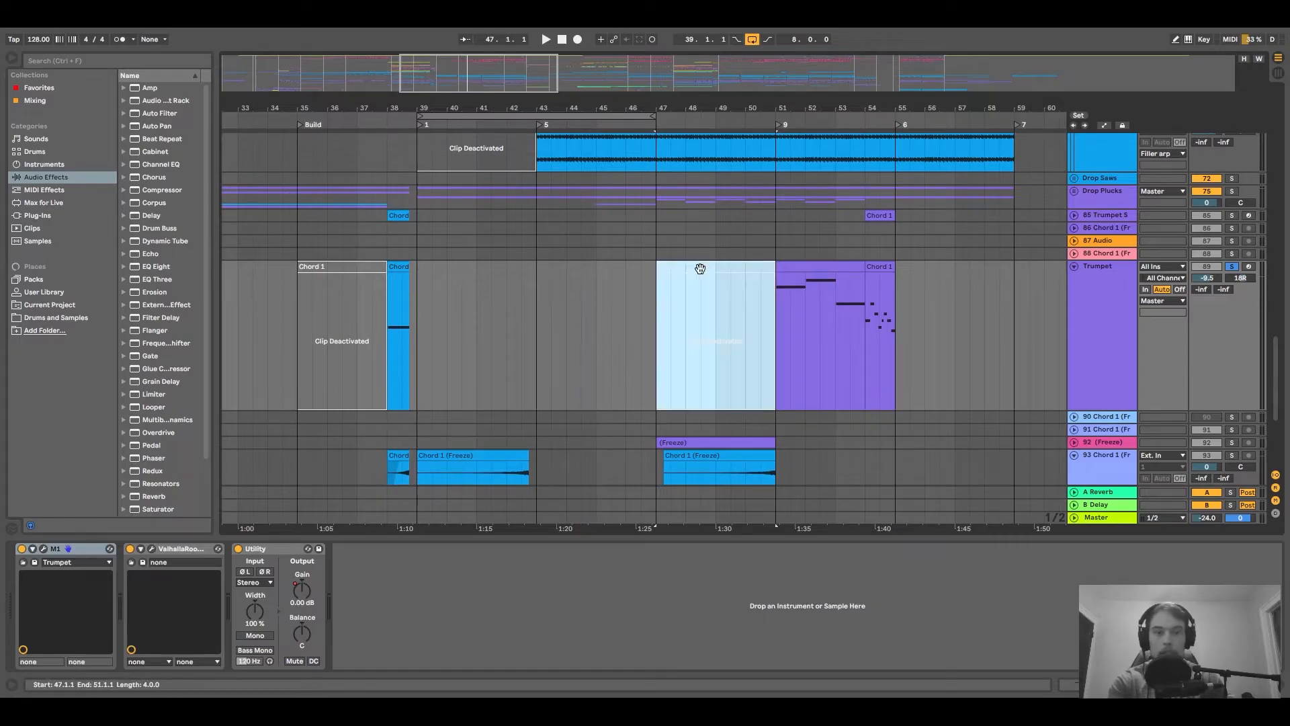
key("0")
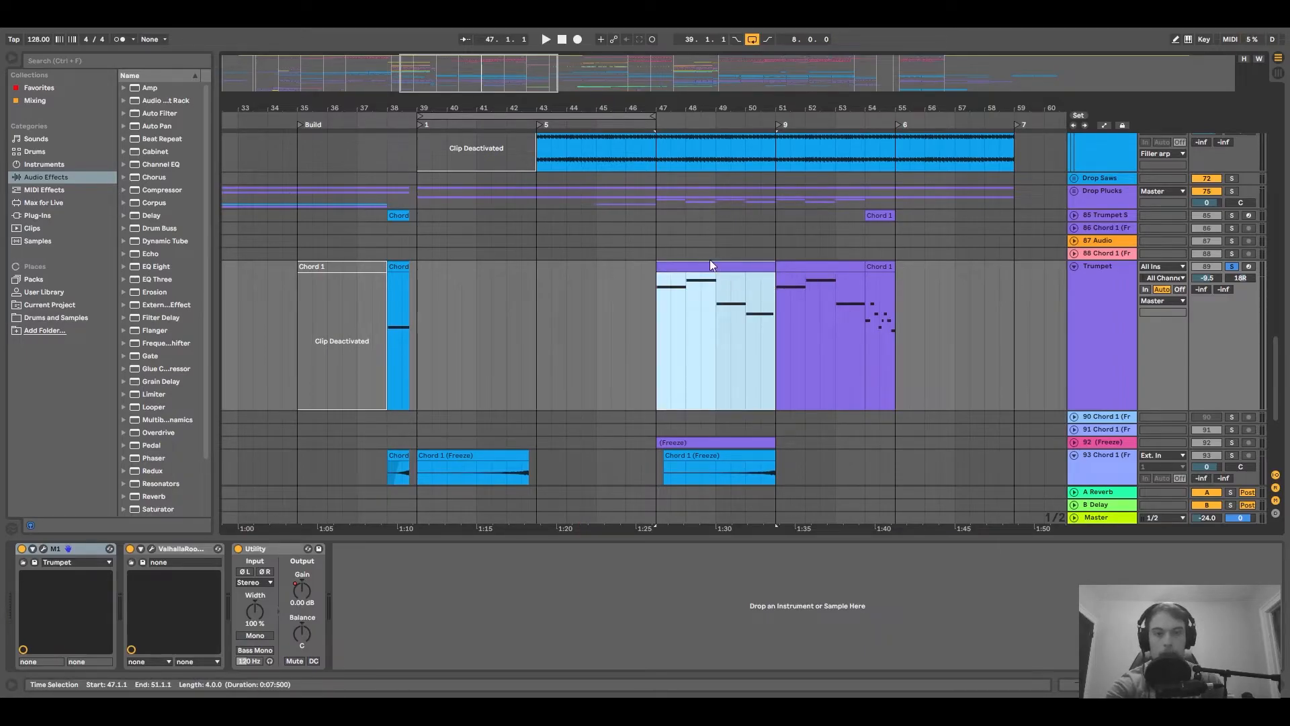
Deactivate the Trumpet clip at bar 47 again and compare it with the following clip.
scroll(563, 315, "right", 4)
scroll(563, 315, "down", 3)
scroll(526, 341, "up", 3)
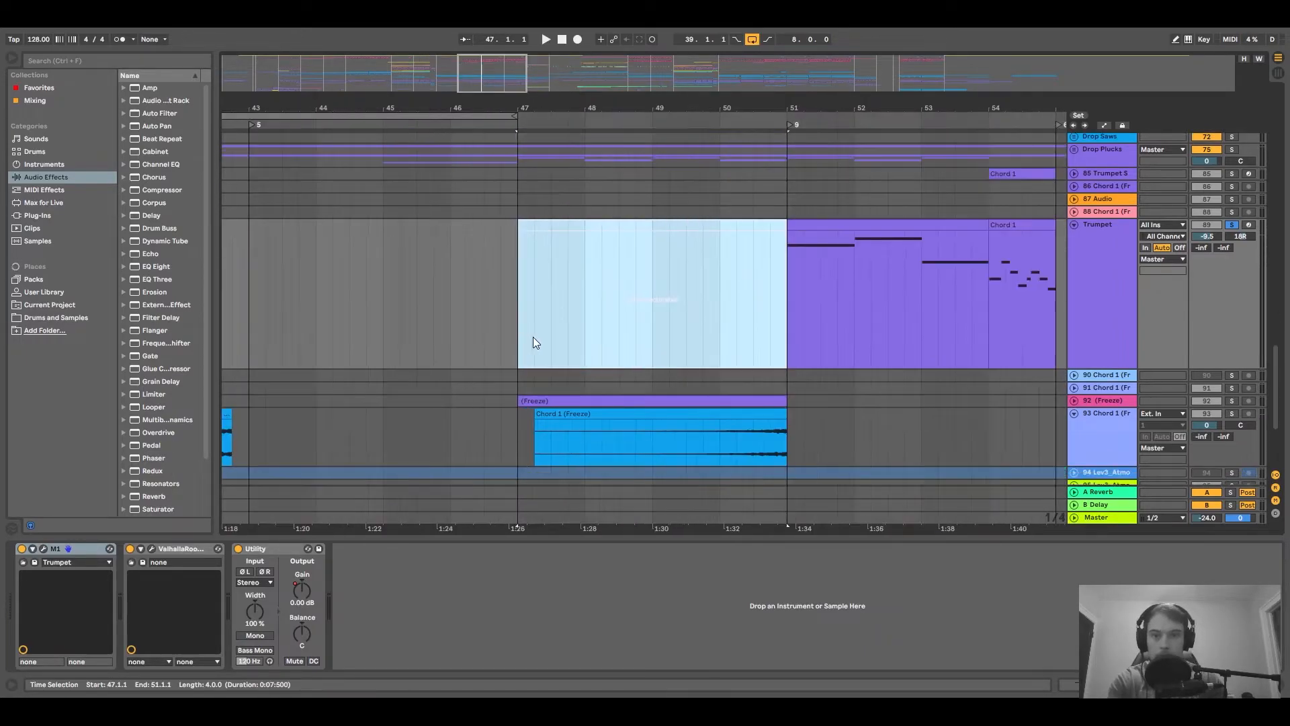
scroll(727, 320, "down", 3)
scroll(852, 256, "right", 3)
scroll(852, 255, "down", 1)
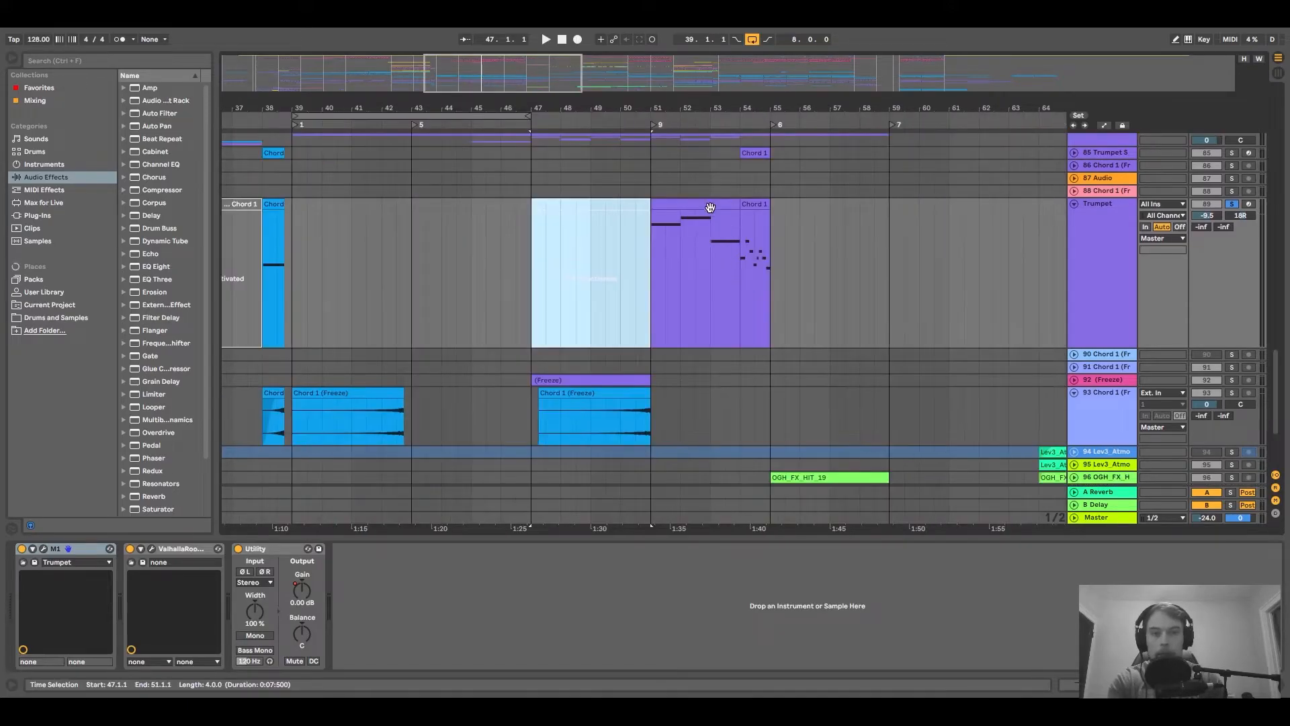
left_click(612, 211)
left_click(610, 202)
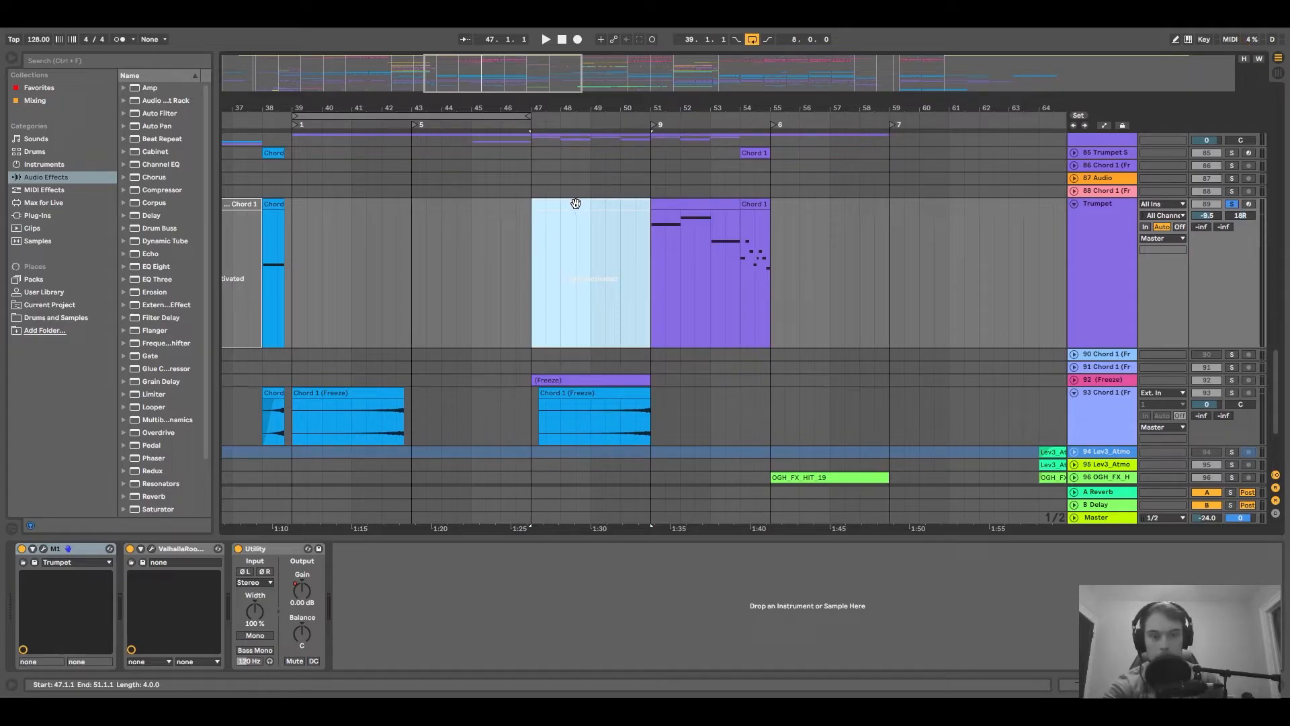
scroll(593, 134, "down", 2)
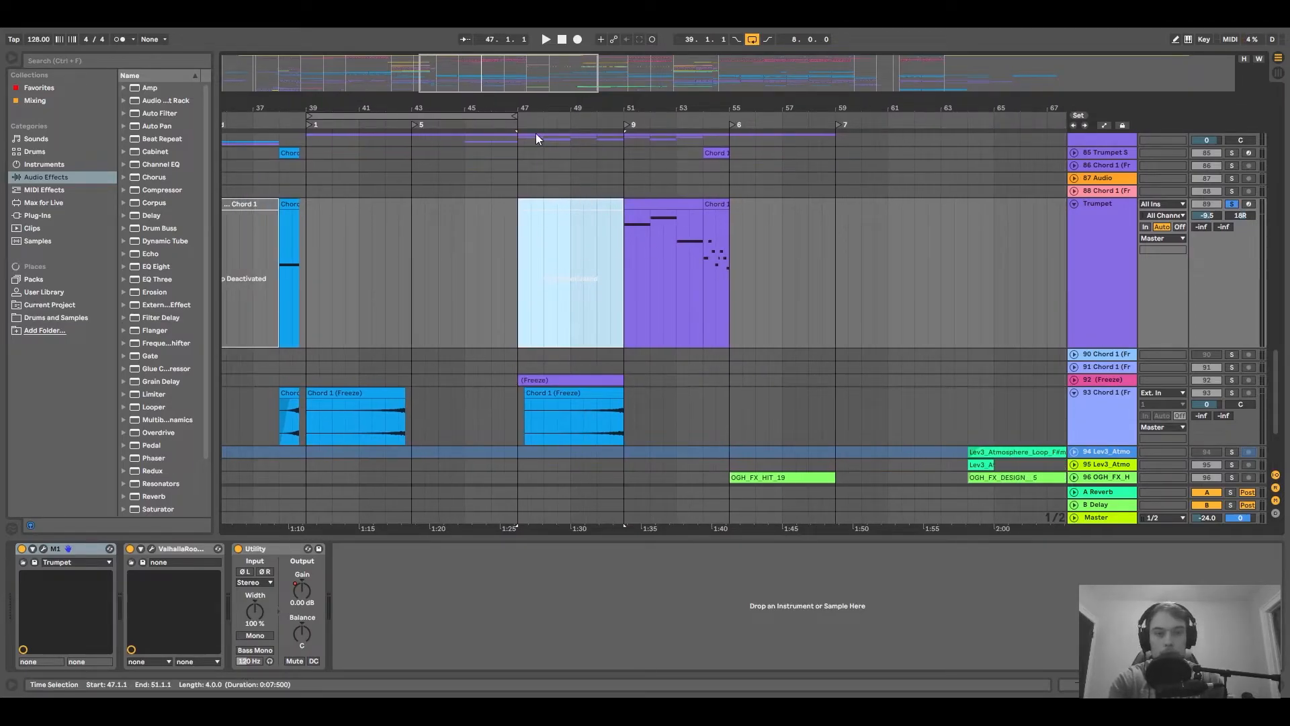
Turn off the solo on the Trumpet track and play the full mix from bar 55.
left_click(1232, 205)
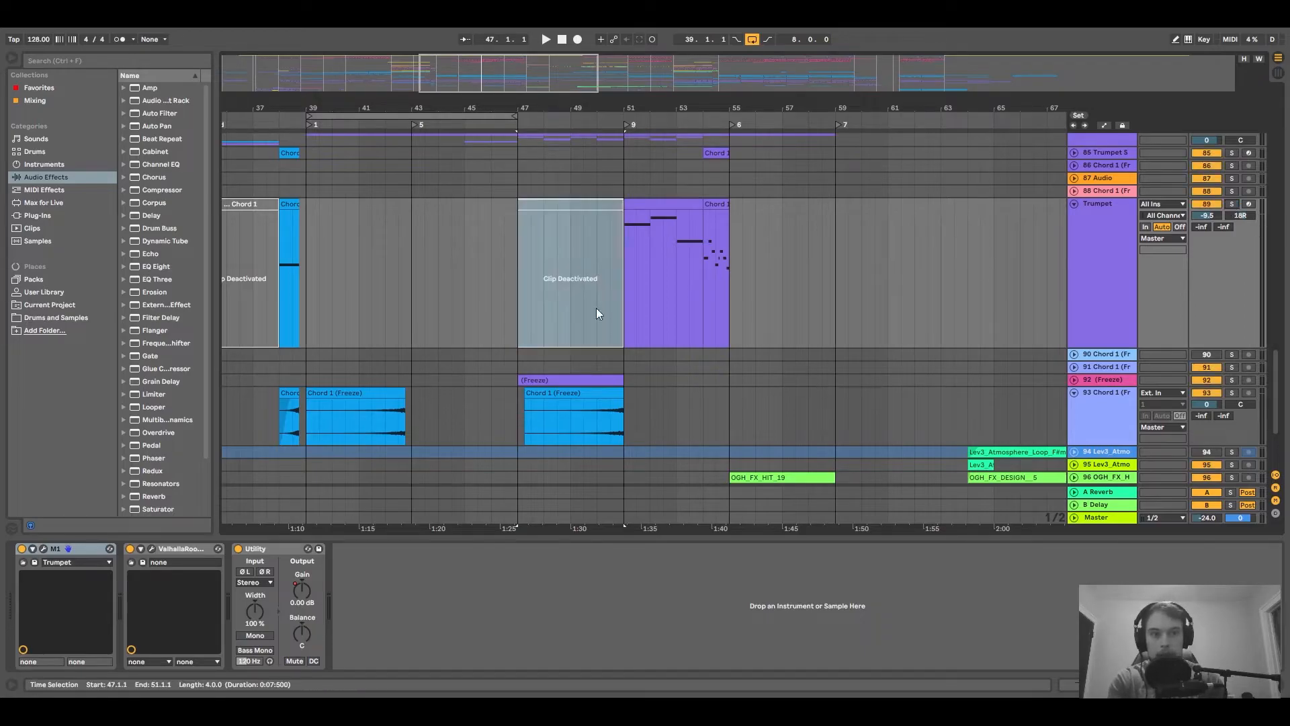
scroll(806, 173, "left", 5)
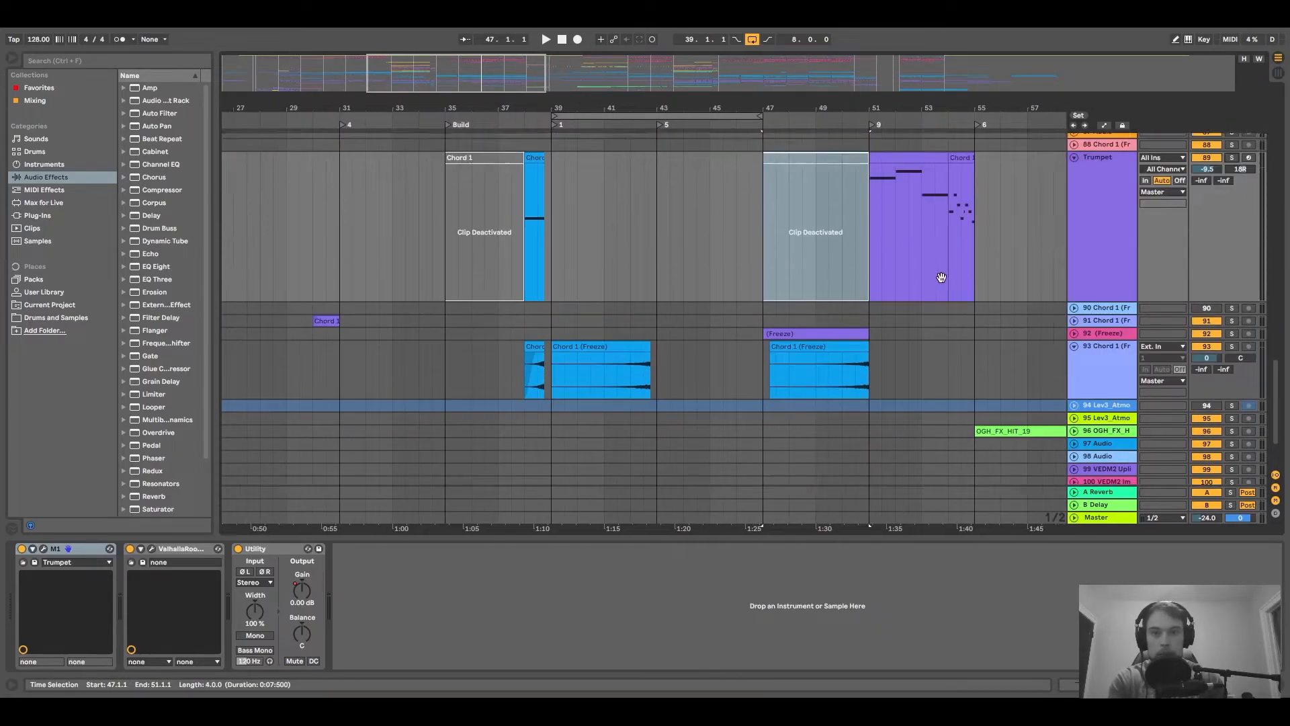
scroll(714, 271, "up", 3)
scroll(892, 349, "right", 7)
scroll(590, 356, "up", 1)
left_click(634, 257)
key("space")
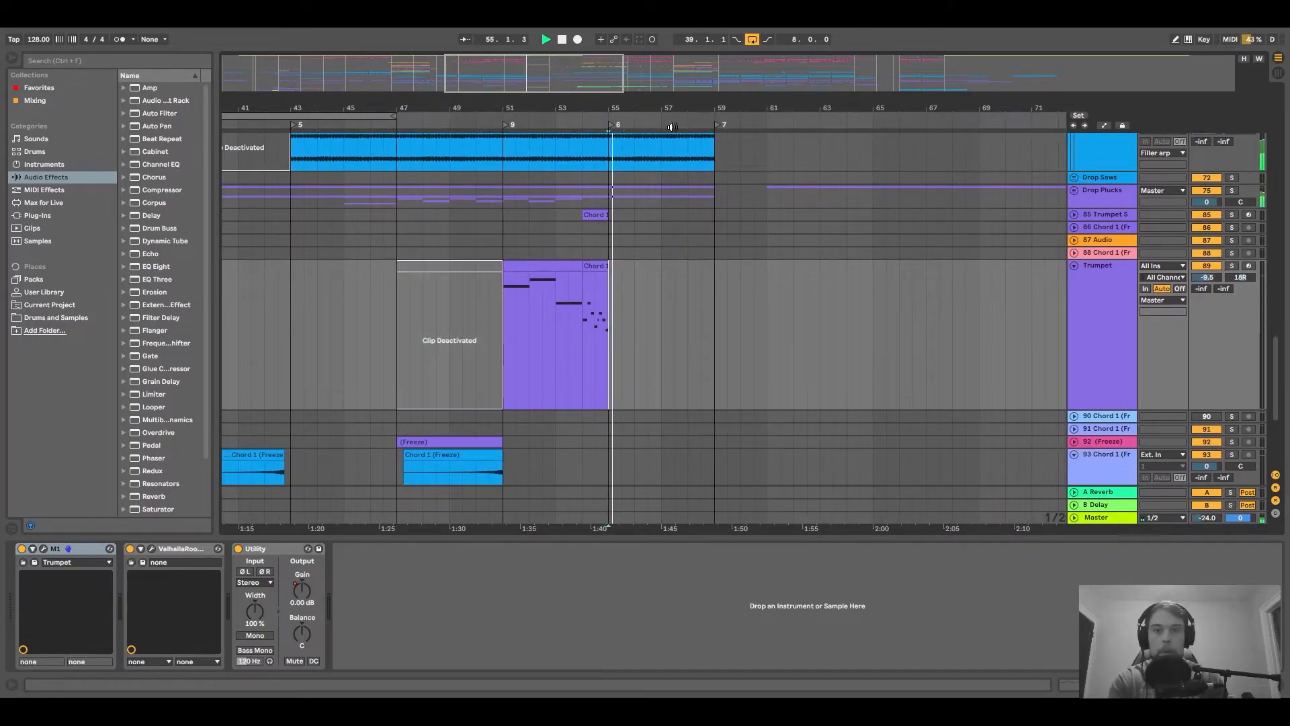
Collapse all tracks and expand only the Melody Plucks group around bar 59 while the mix plays.
scroll(694, 288, "up", 3)
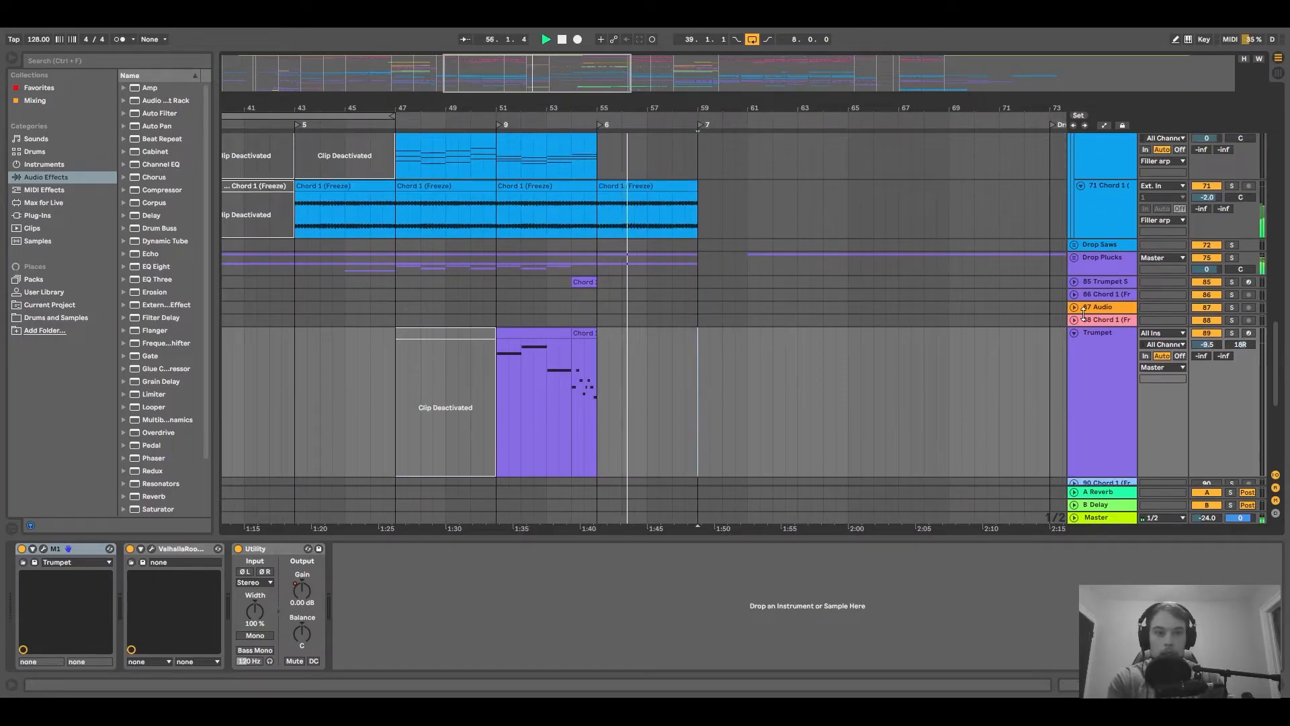
left_click(1074, 333, "alt")
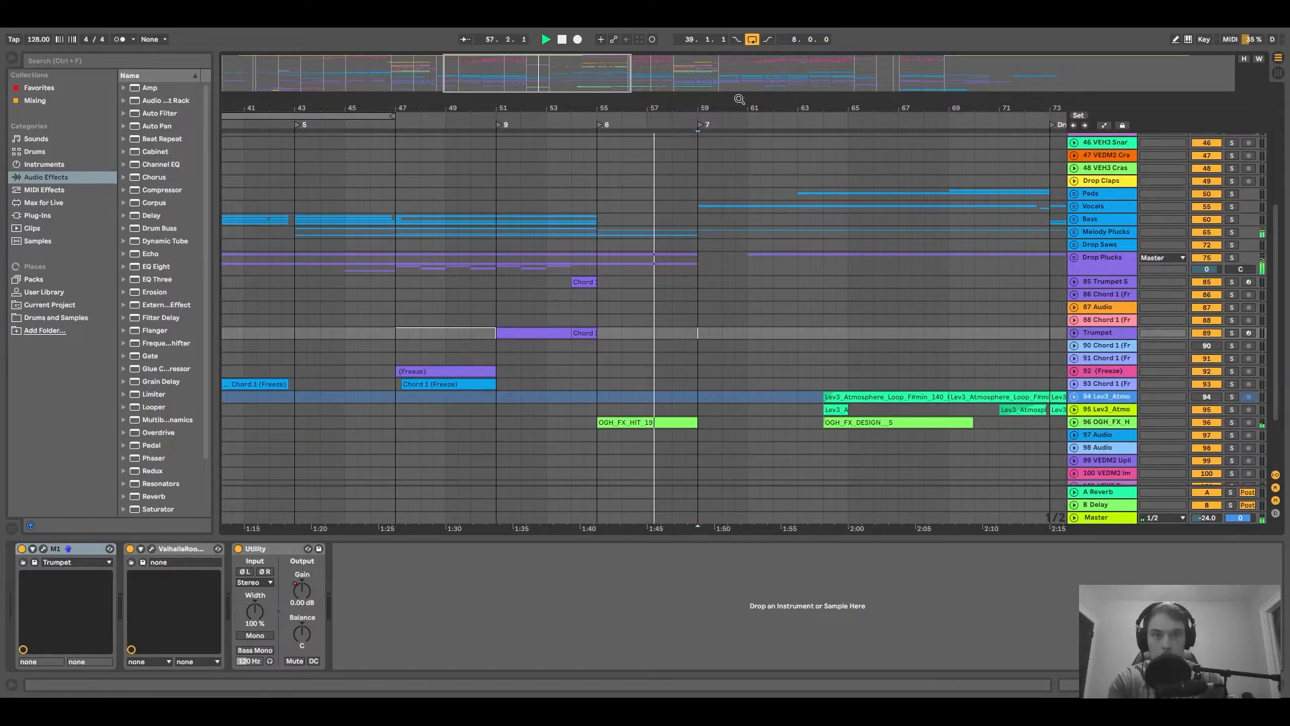
left_click_drag(739, 100, 623, 144)
scroll(655, 289, "up", 5)
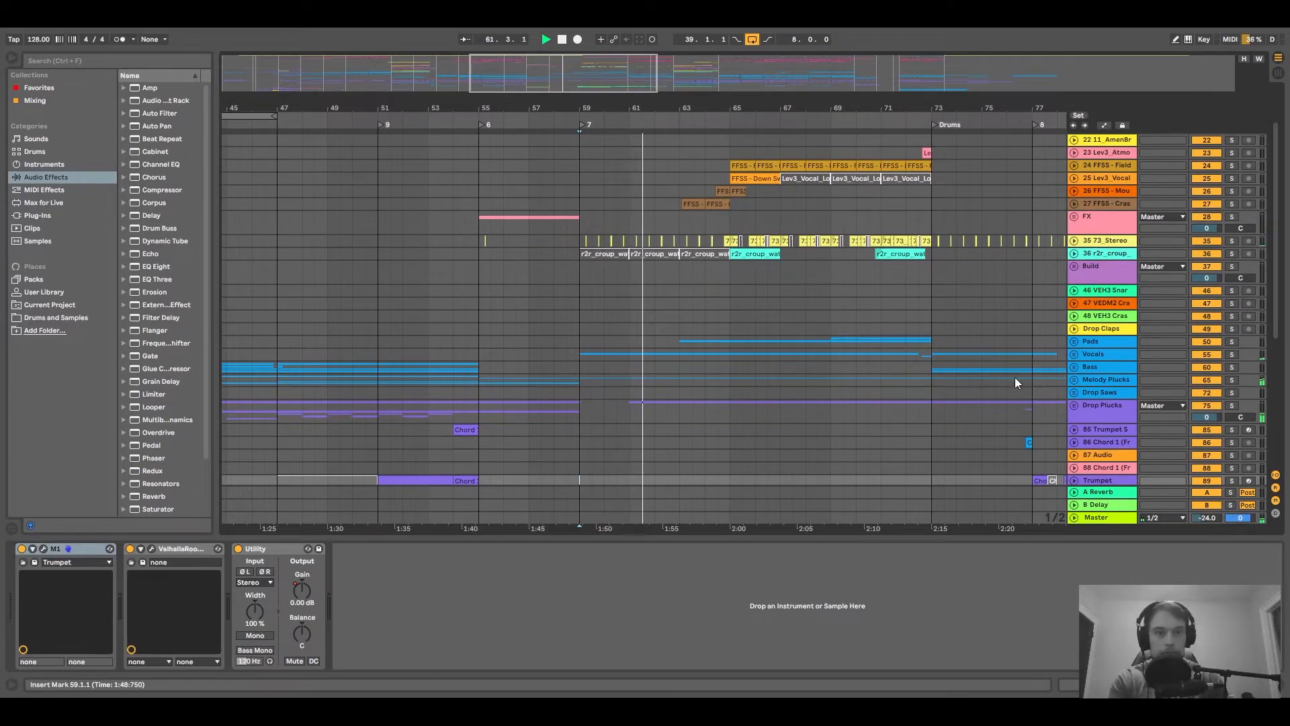
left_click(1074, 381)
scroll(824, 336, "down", 2)
scroll(824, 333, "down", 3)
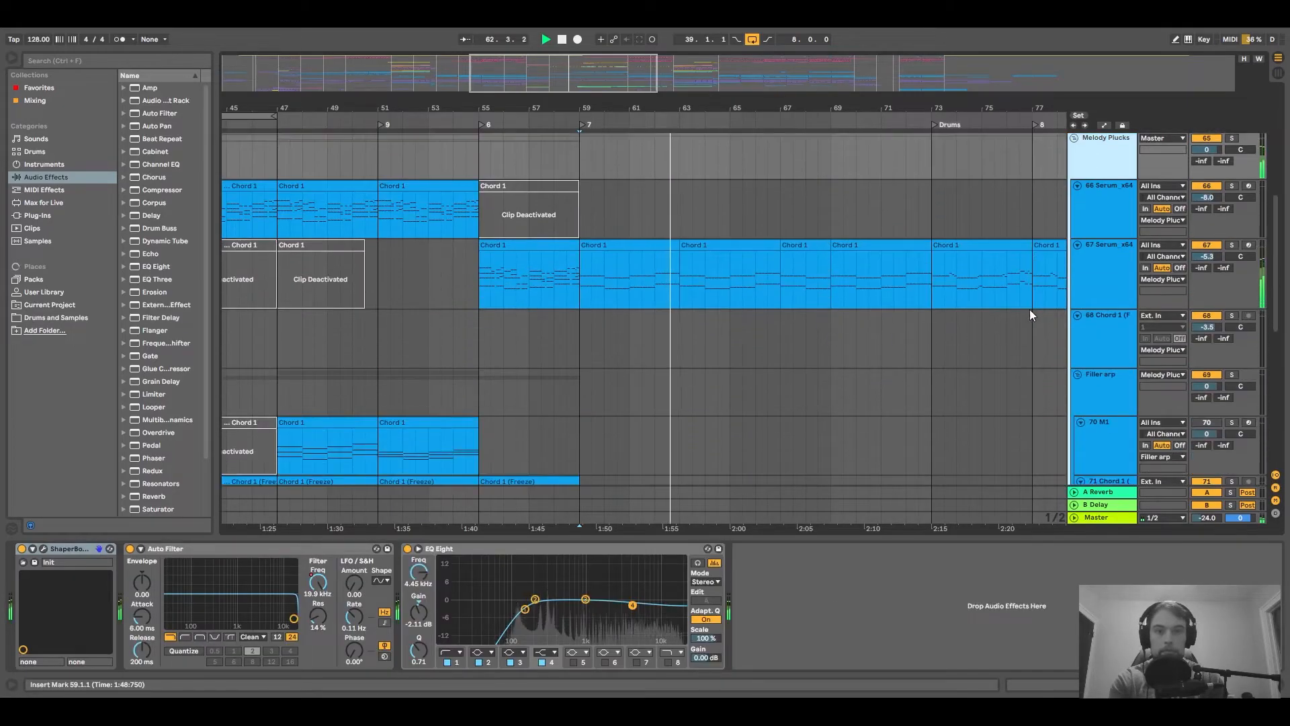
Solo the 67 Serum_x64 track and play it from bar 59.
left_click(1088, 272)
left_click(600, 247)
key("s")
key("space")
key("space")
Open the 67 Serum_x64 clip at bar 63, examine its chord notes, and return to the arrangement.
left_click(640, 239)
double_click(640, 240)
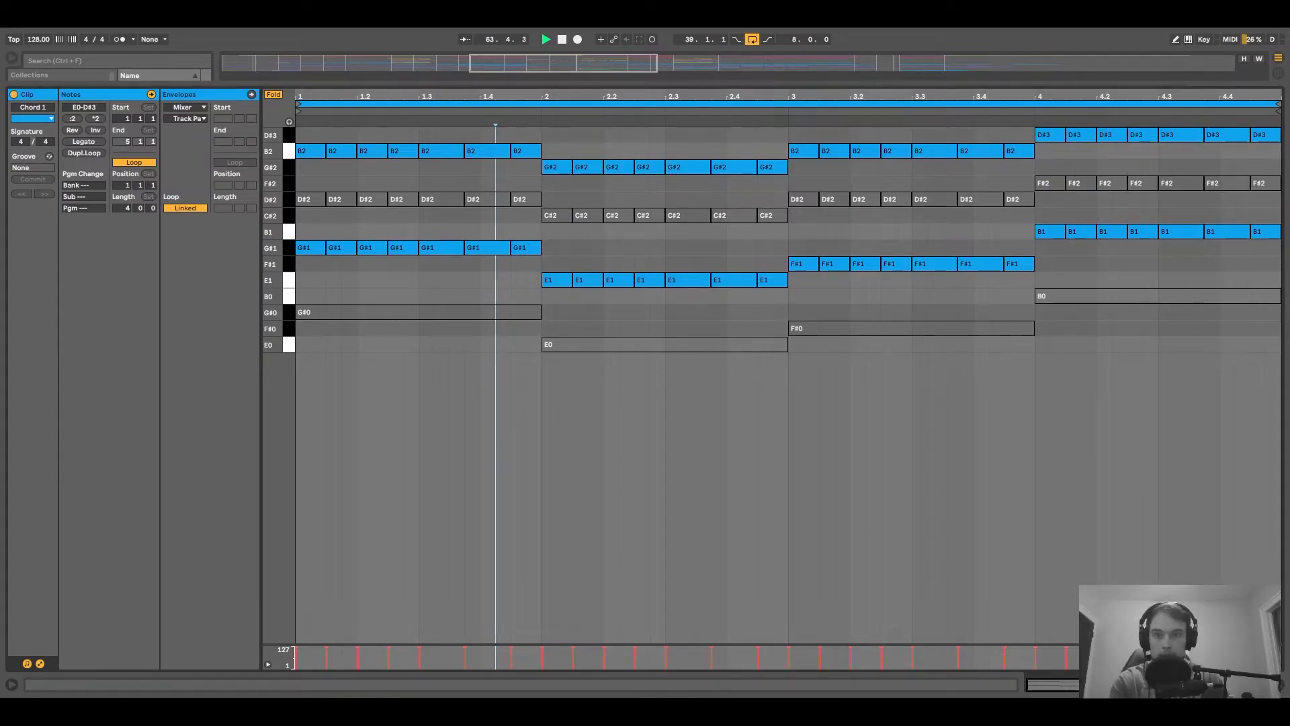
key("shift+Tab")
left_click(756, 138)
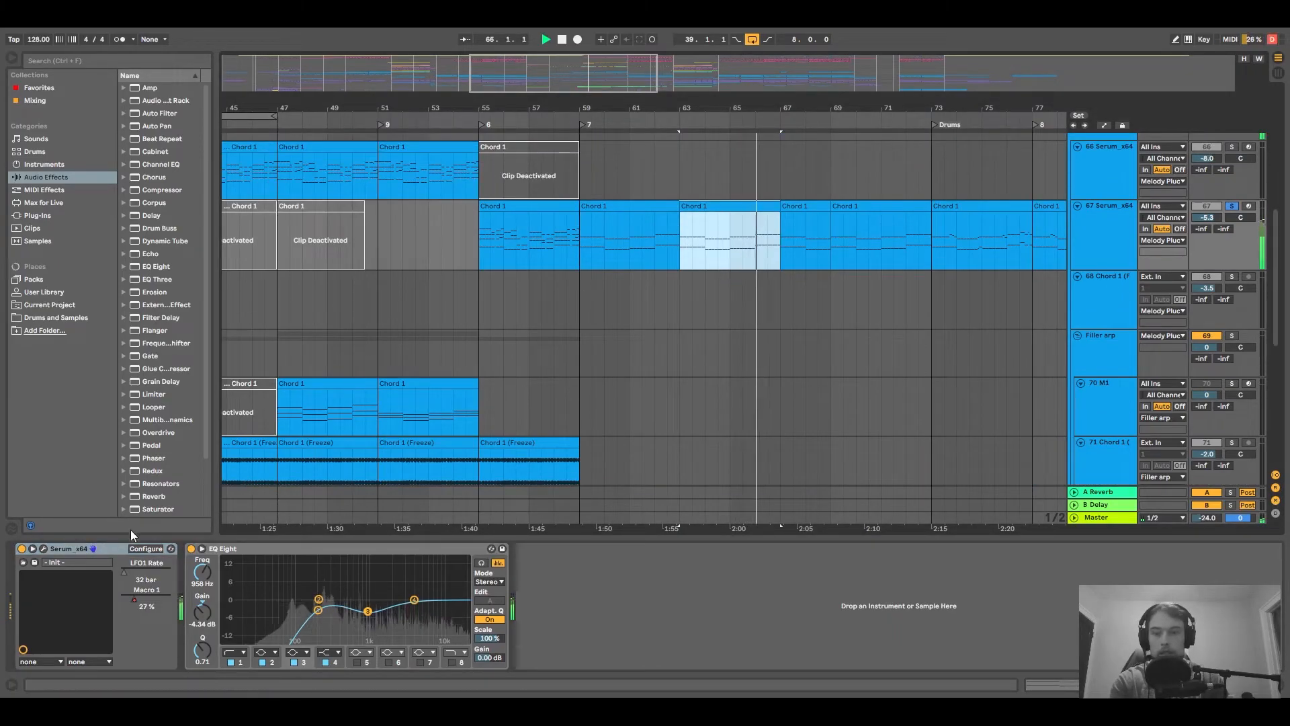
Show the automation lanes and follow the Macro 1 curve on the 67 Serum_x64 track.
left_click(1102, 239)
key("a")
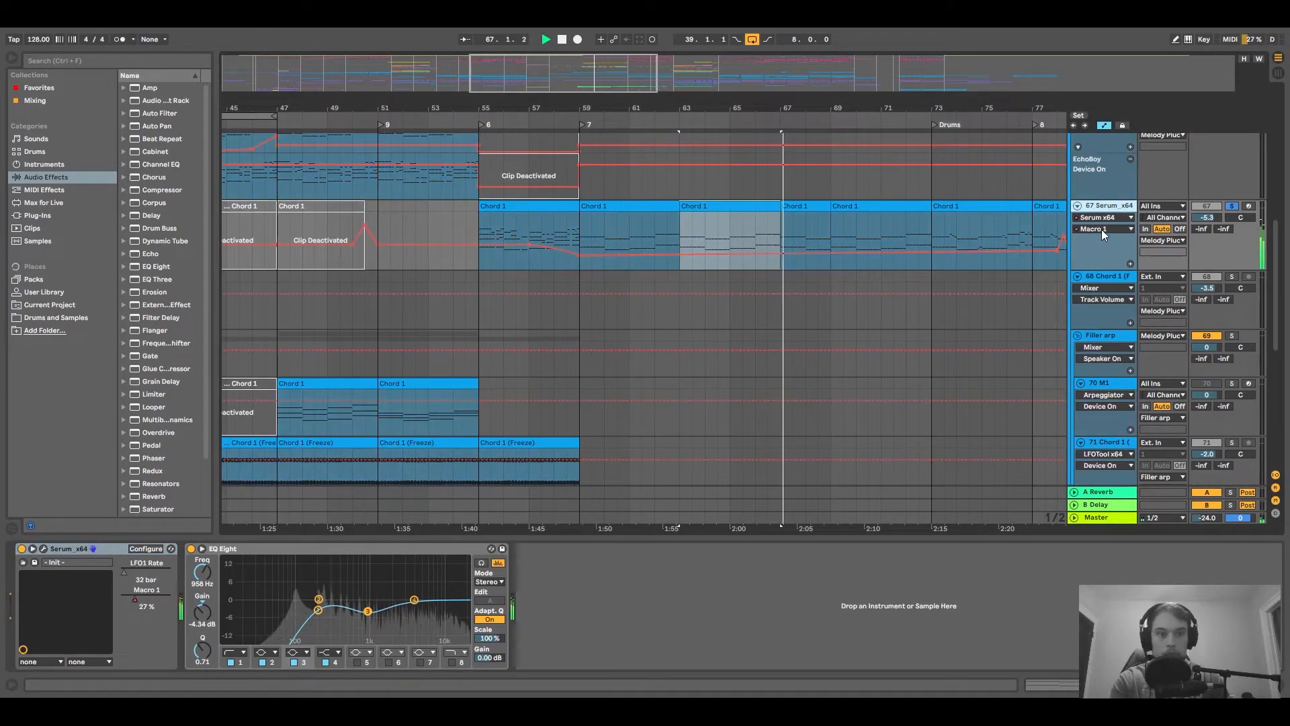
left_click_drag(840, 110, 735, 107)
scroll(746, 240, "up", 3)
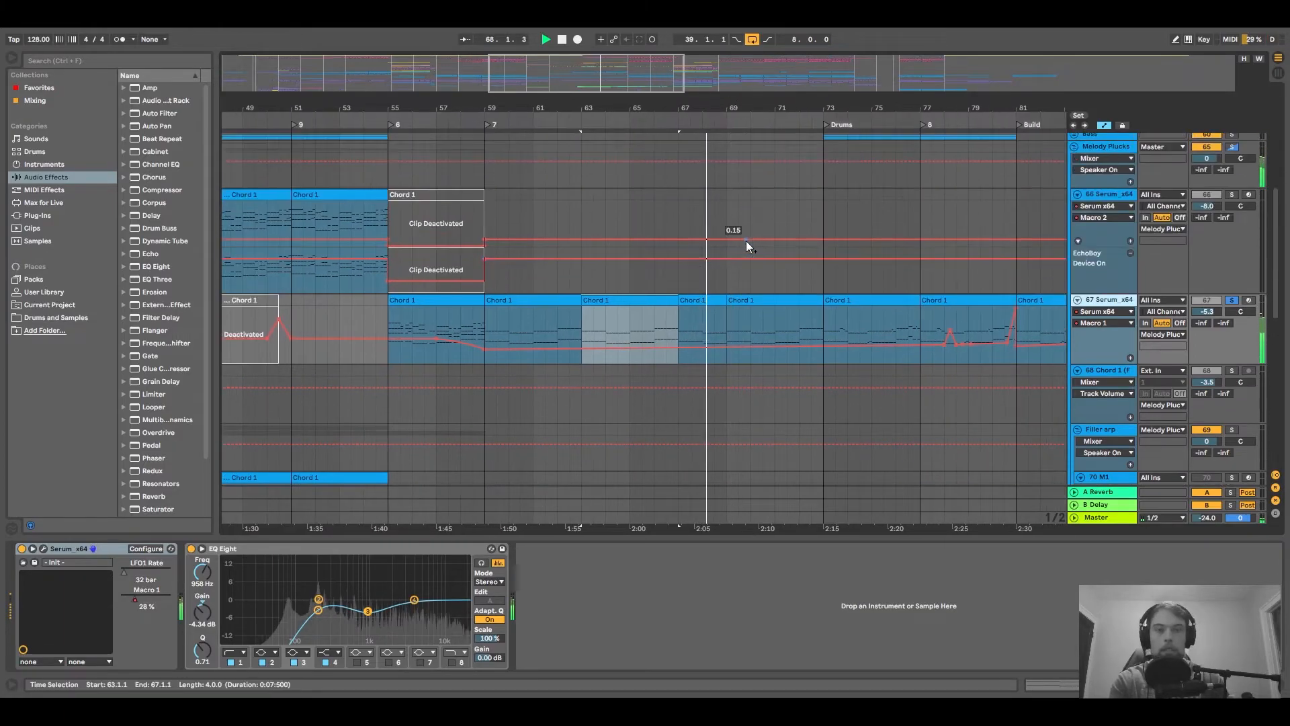
Select the Vocals group to show its effects, and expand the 24 FFSS - Field track while the full mix plays.
scroll(973, 253, "up", 4)
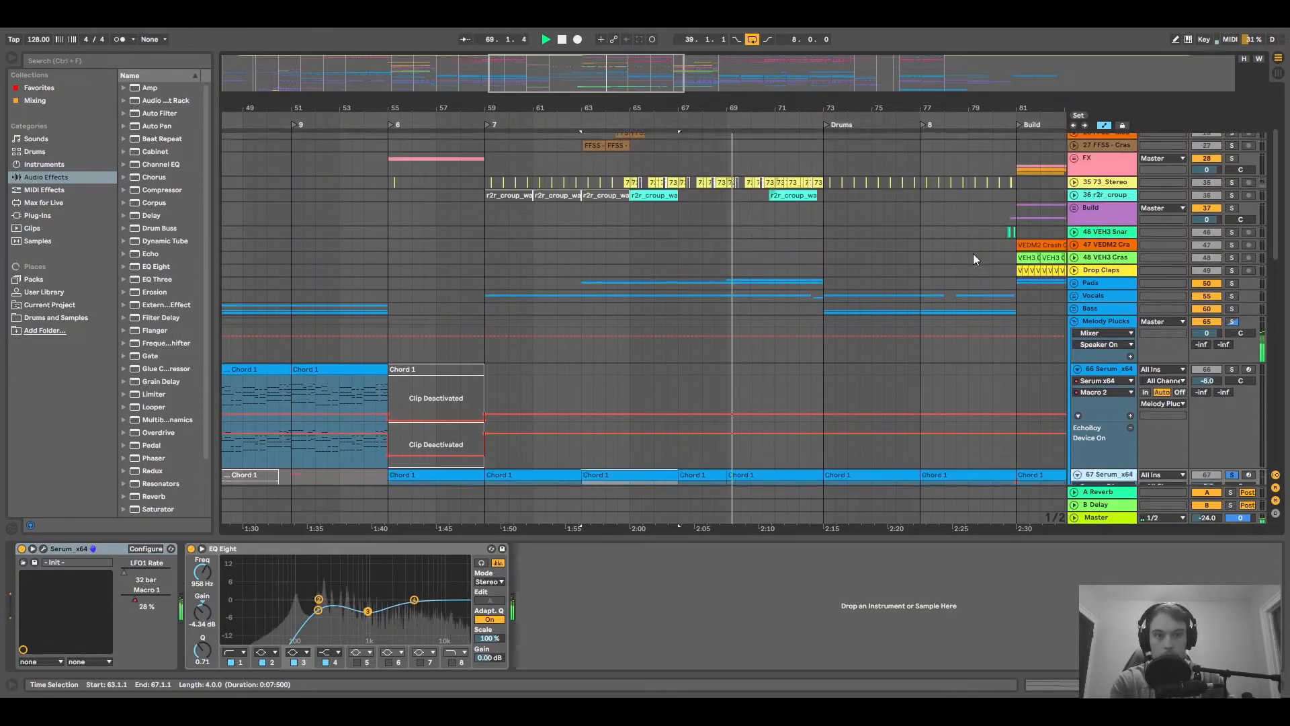
left_click(1092, 229)
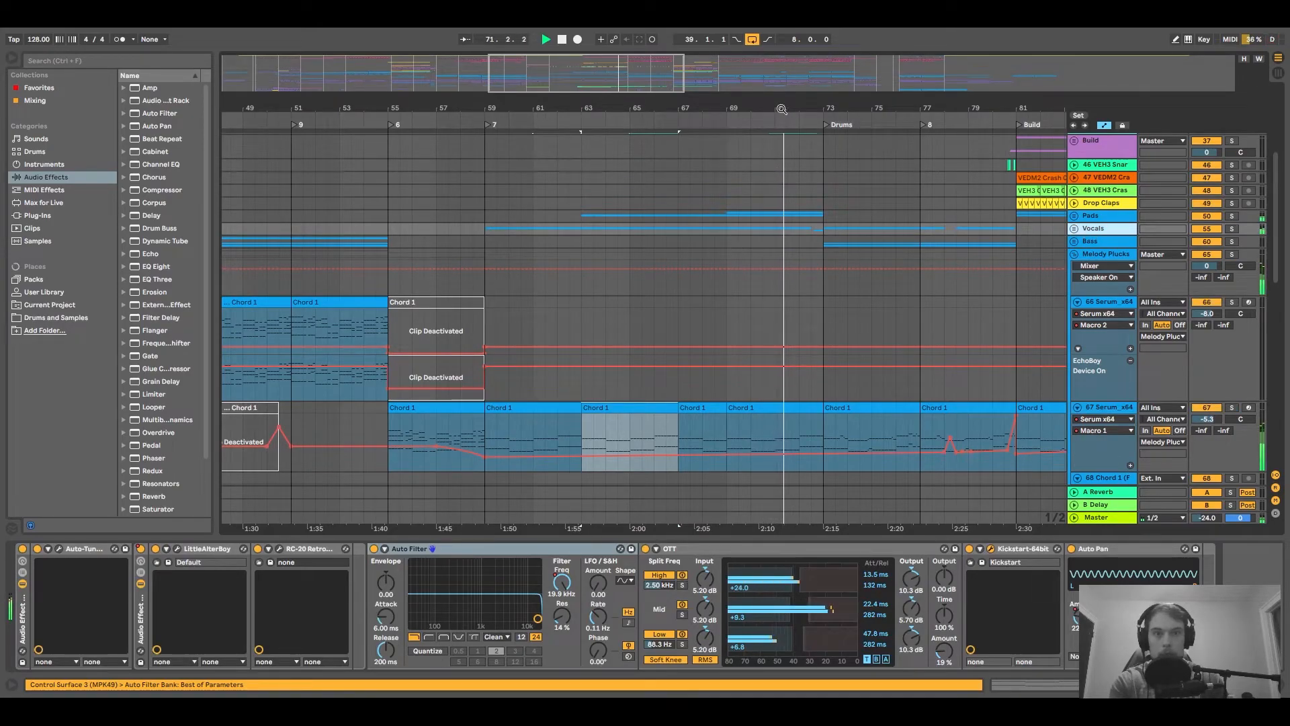
scroll(770, 250, "up", 4)
scroll(1128, 219, "up", 3)
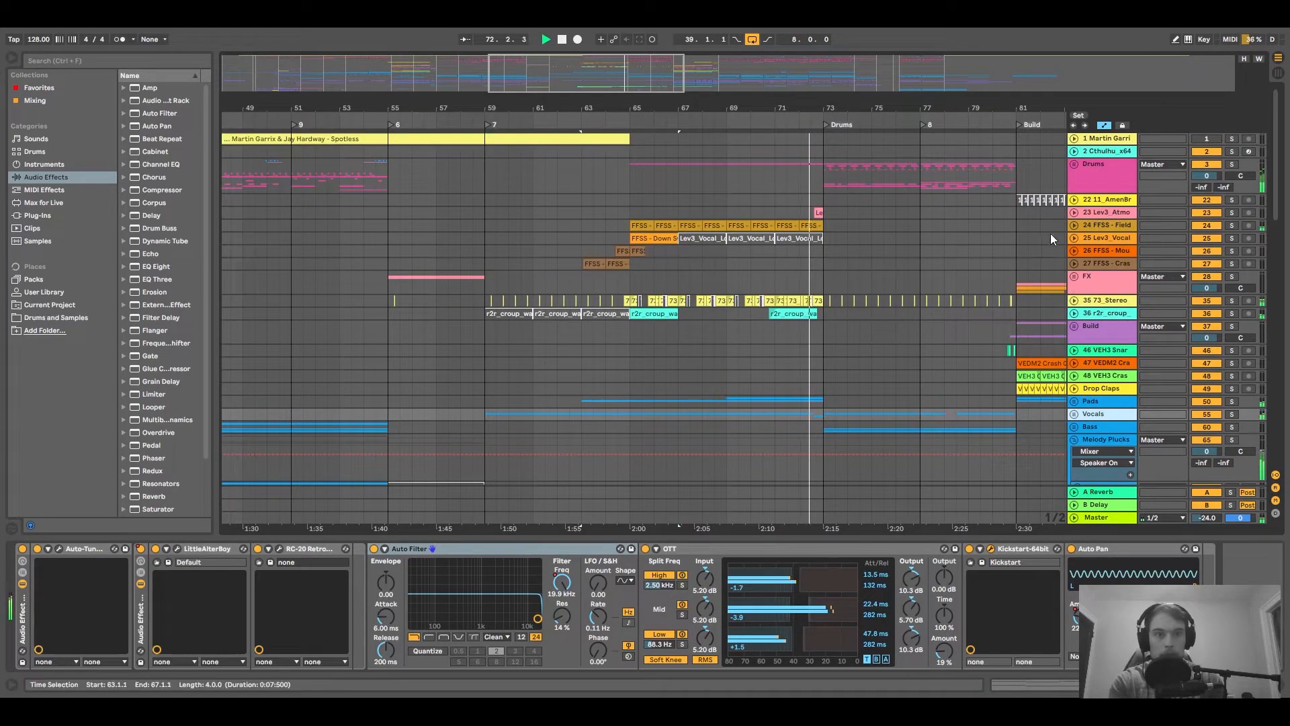
left_click(1073, 225)
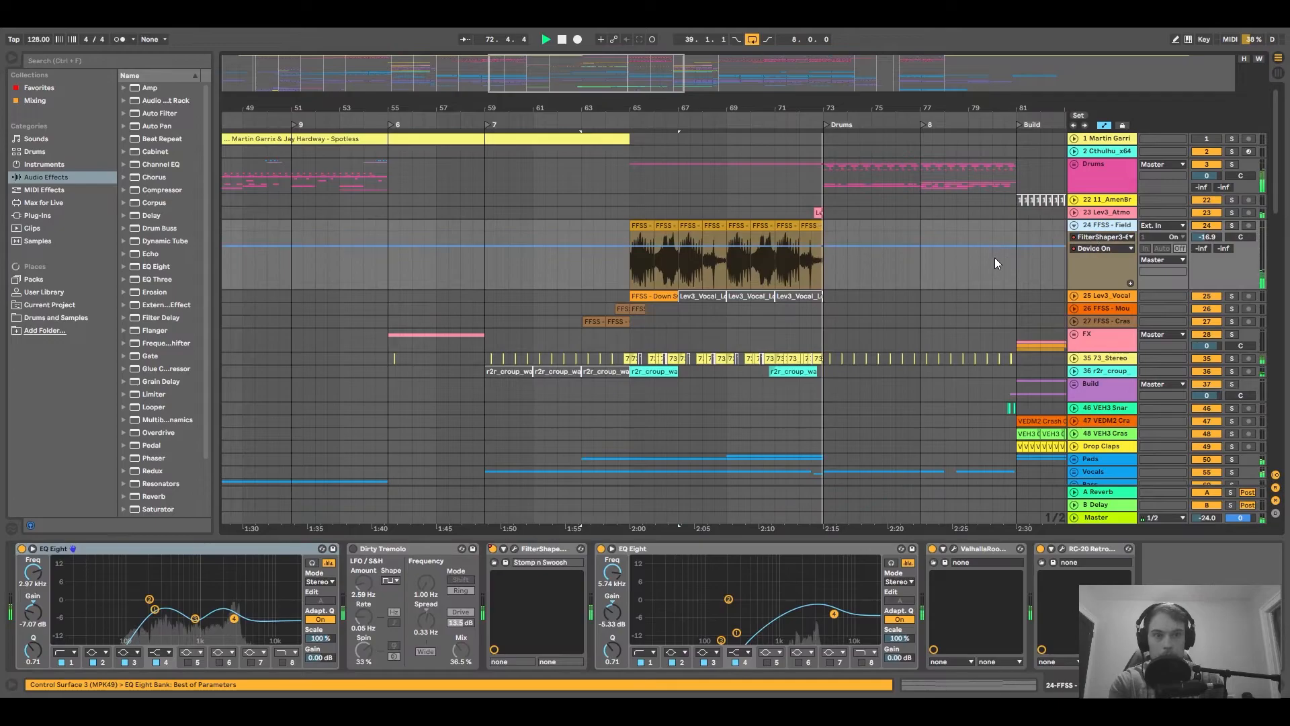
Solo the 24 FFSS - Field track, play it from bar 65, and hide the automation lanes to view its bird clips.
left_click(630, 274)
key("s")
key("space")
key("space")
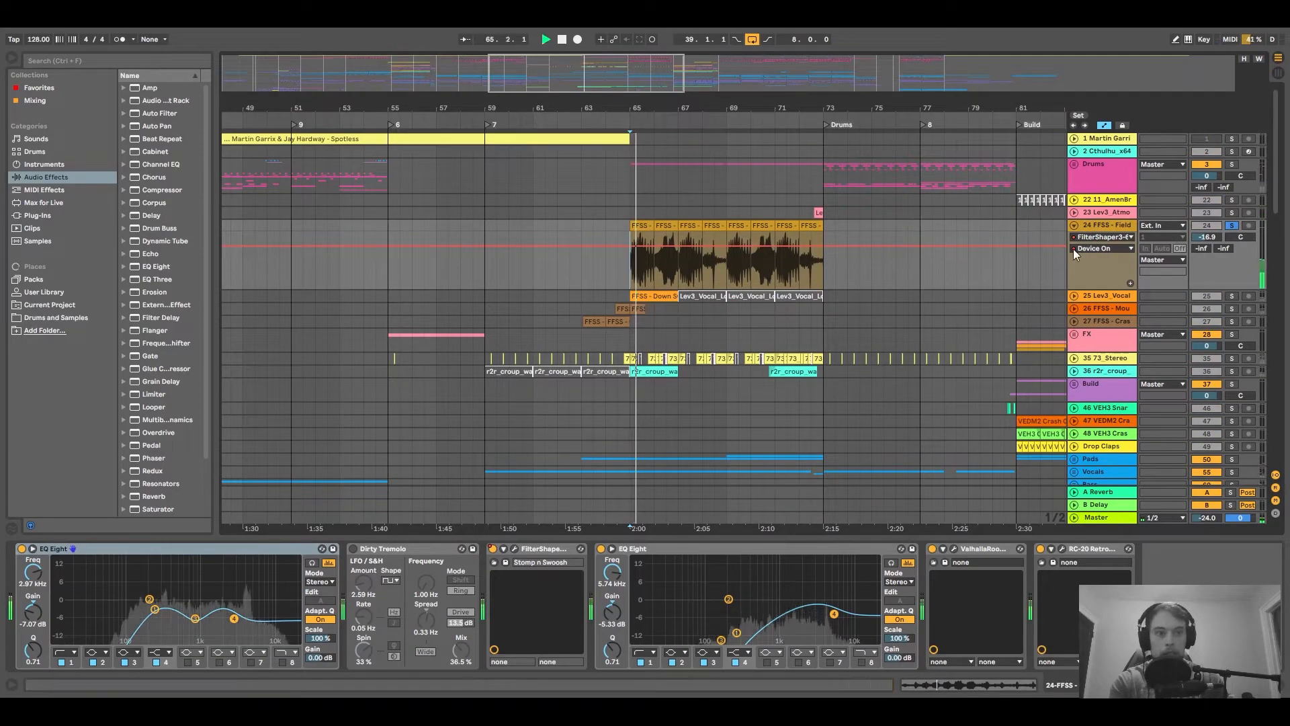
key("a")
scroll(603, 267, "up", 5)
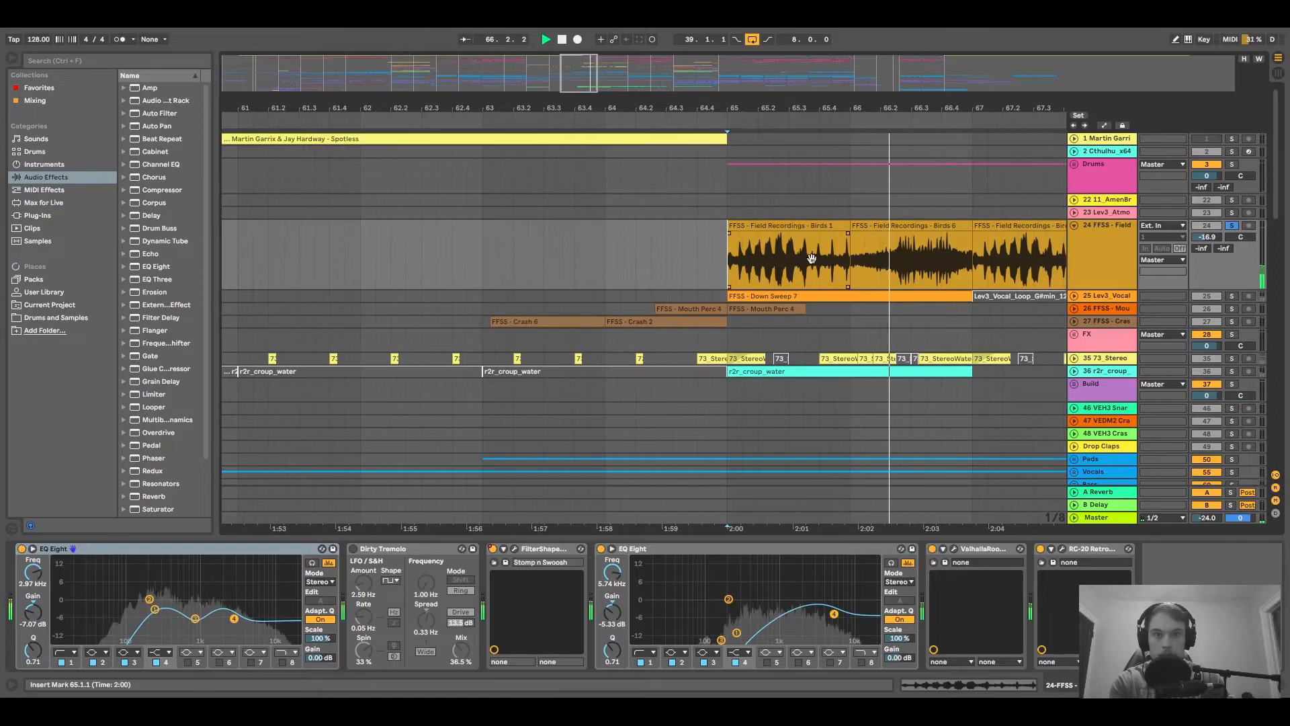
scroll(811, 258, "right", 5)
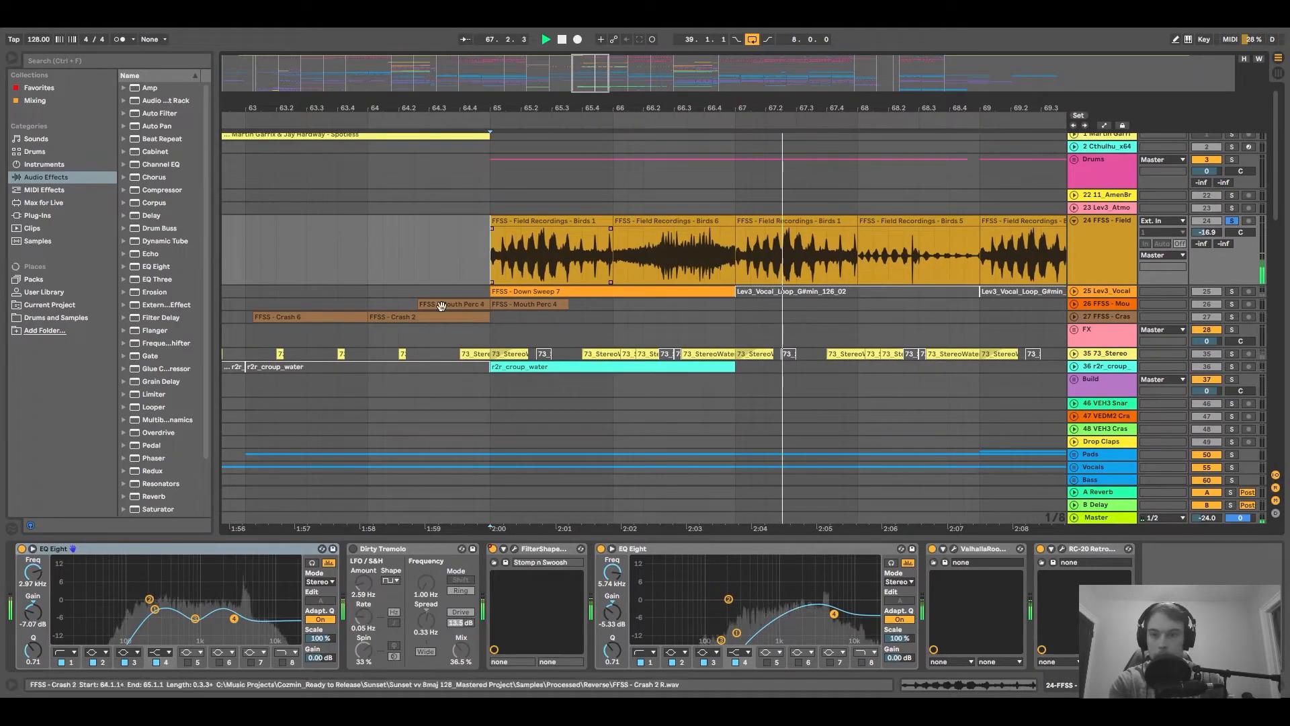
left_click_drag(904, 280, 755, 254)
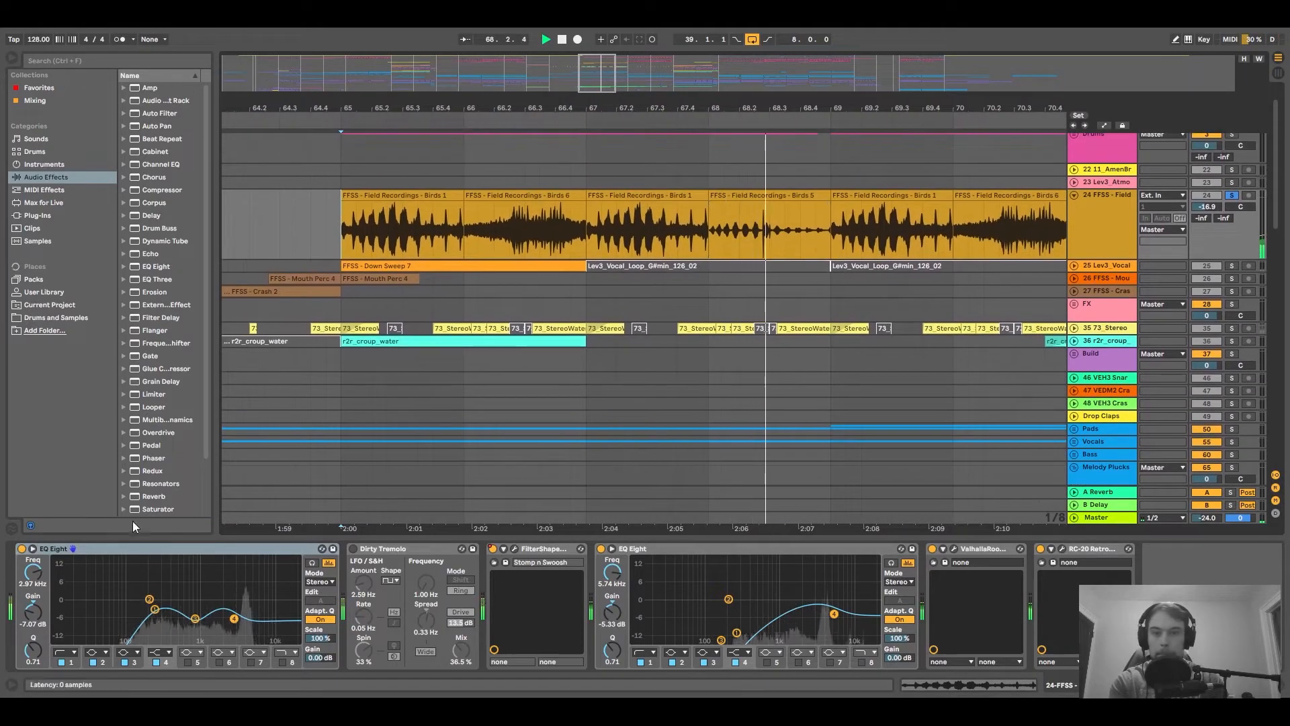
Group all effects on the Field track into one rack, and compare playback with the rack bypassed and enabled.
left_click(1098, 550, "shift")
key("ctrl+g")
left_click(23, 549)
key("space")
left_click_drag(473, 109, 473, 105)
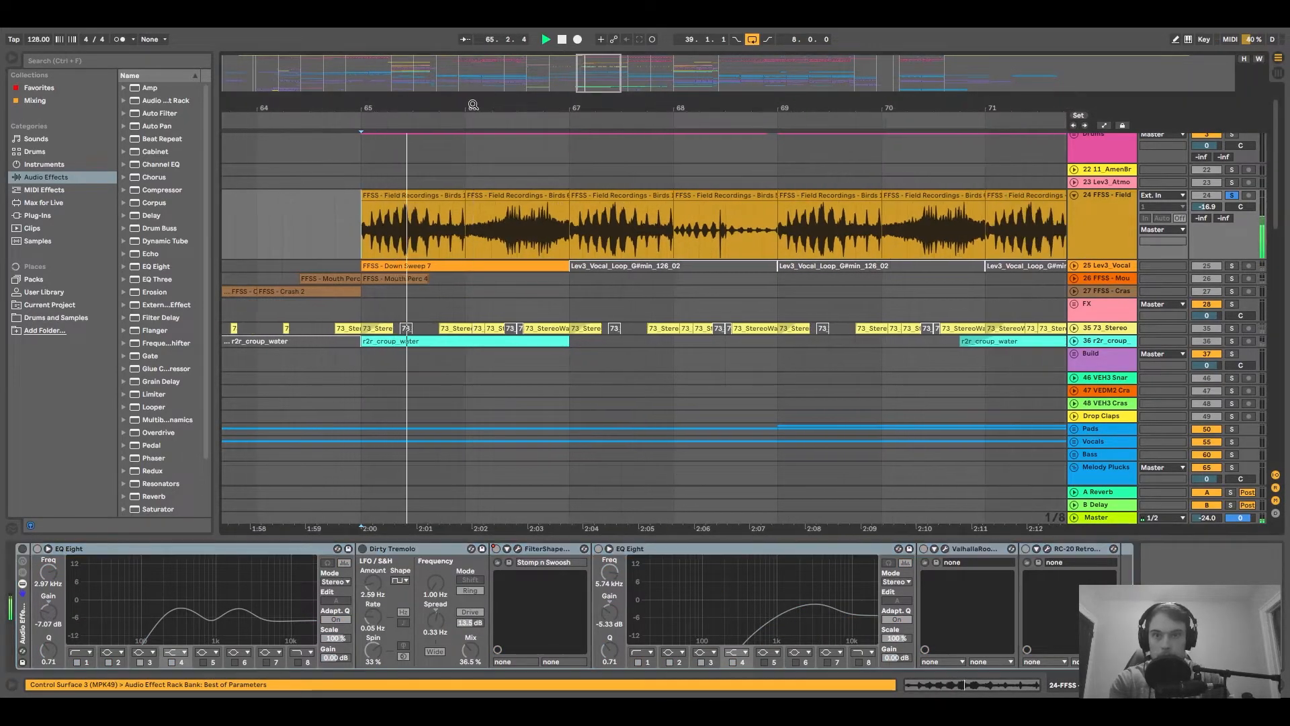
scroll(388, 240, "up", 2)
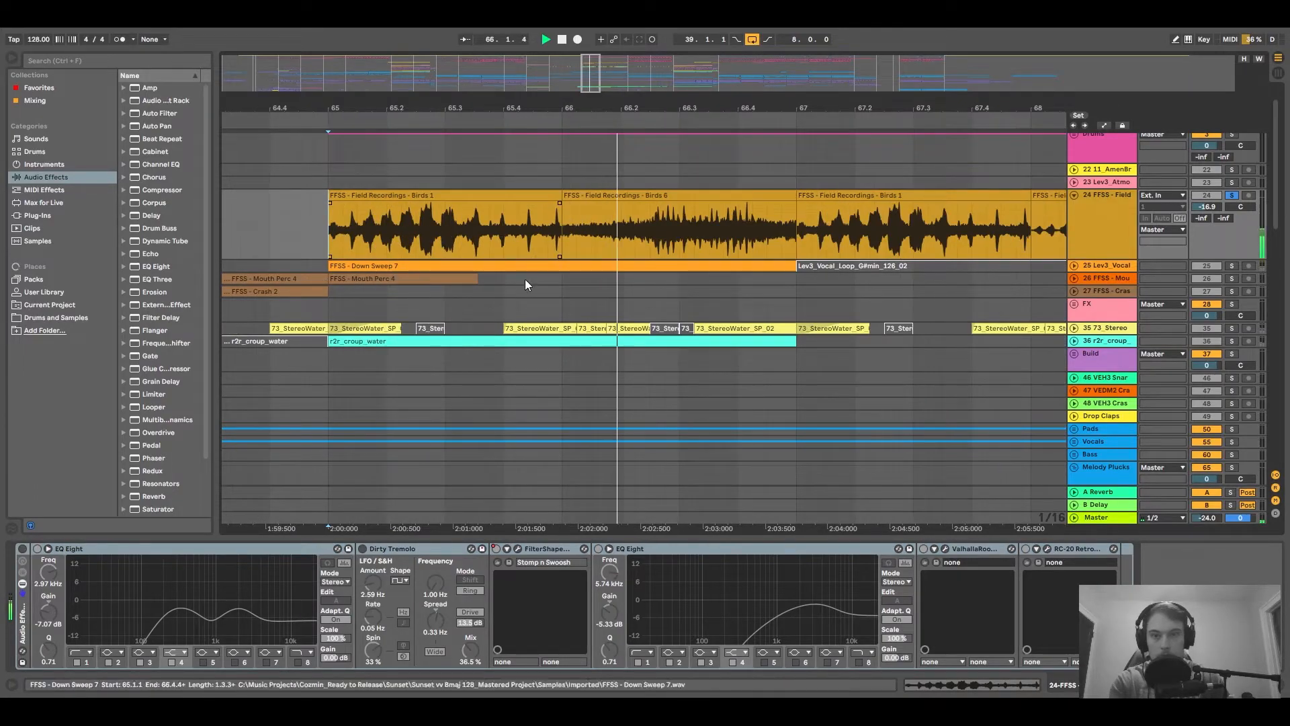
left_click(22, 549)
left_click_drag(613, 106, 482, 74)
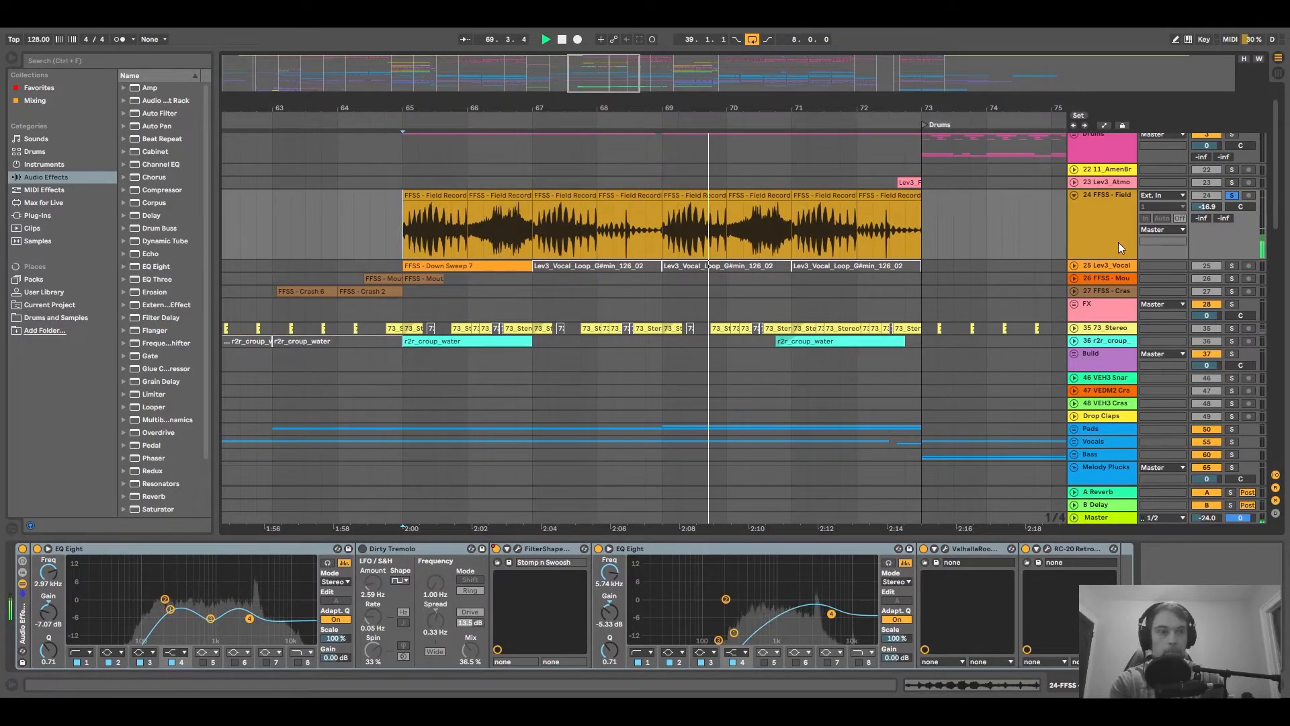
Expand the 25 Lev3_Vocal track, solo it, and play its down sweep from bar 65.
left_click(1073, 266)
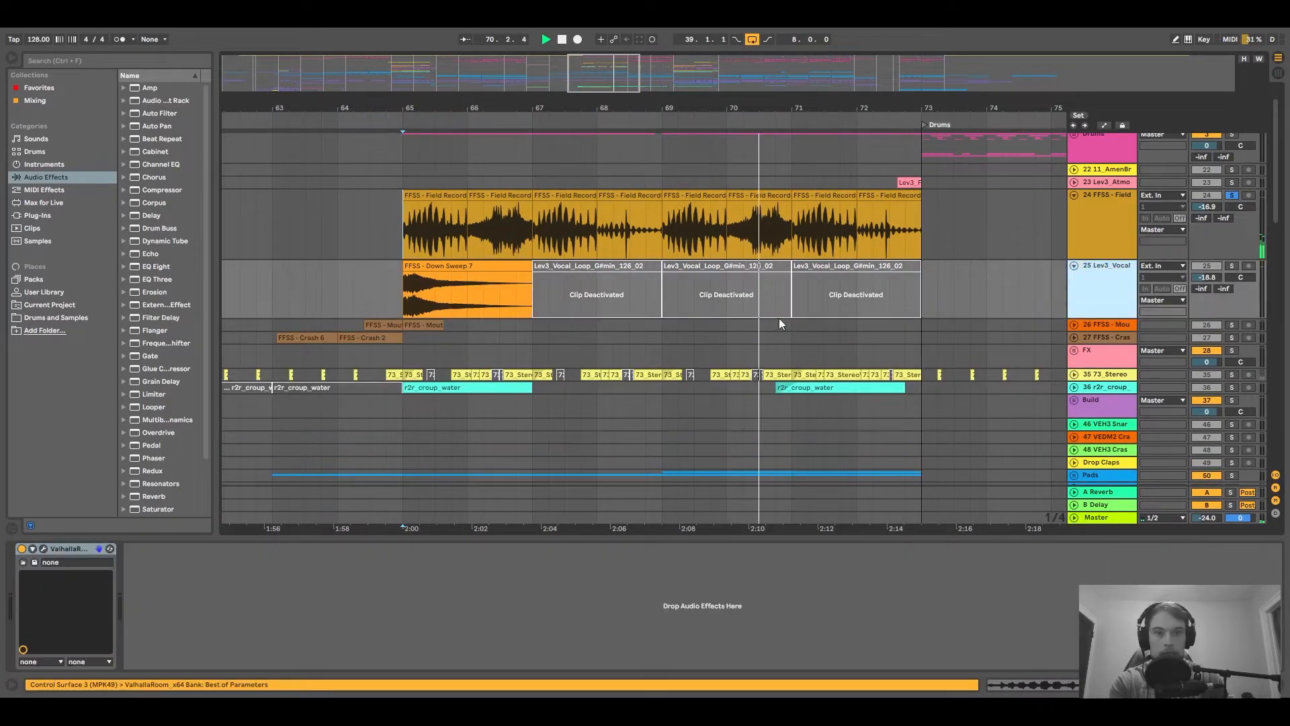
left_click(399, 299)
key("s")
key("space")
key("space")
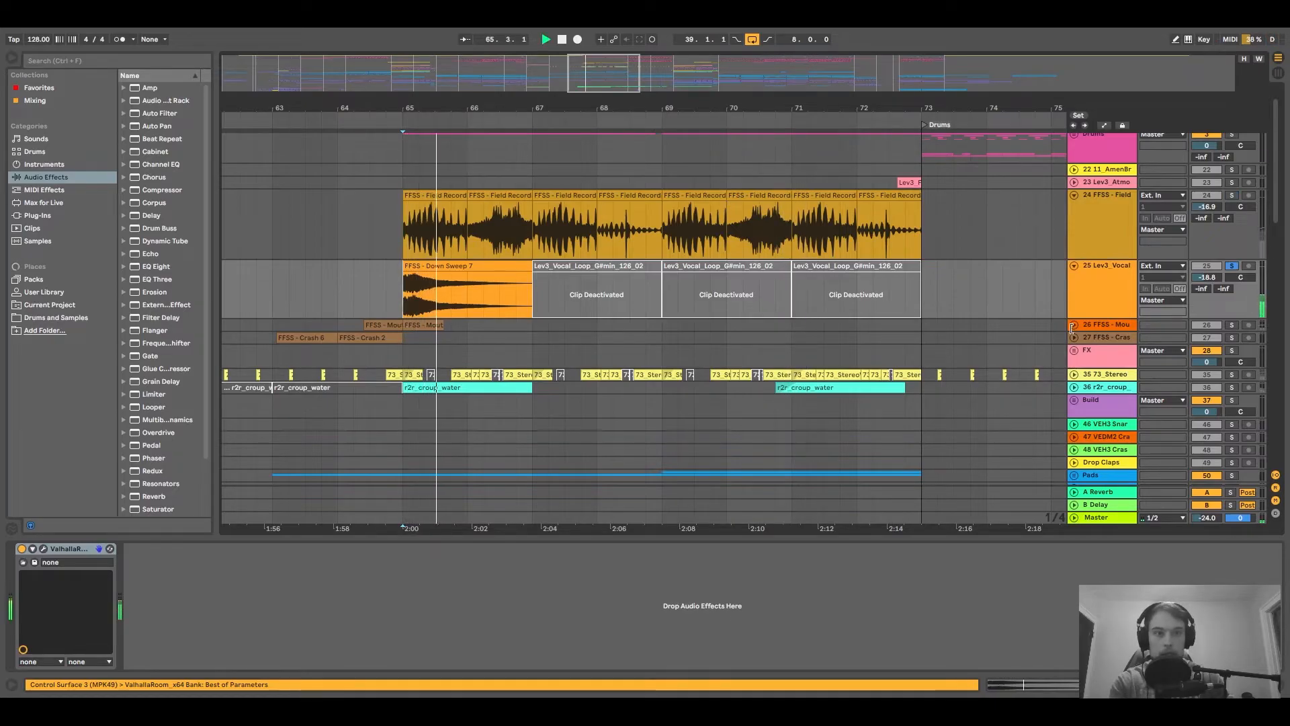
Expand the 26 FFSS - Mouth Perc track and play it unsoloed with the full mix around bar 65.
left_click(1073, 325)
key("s")
scroll(594, 374, "down", 2)
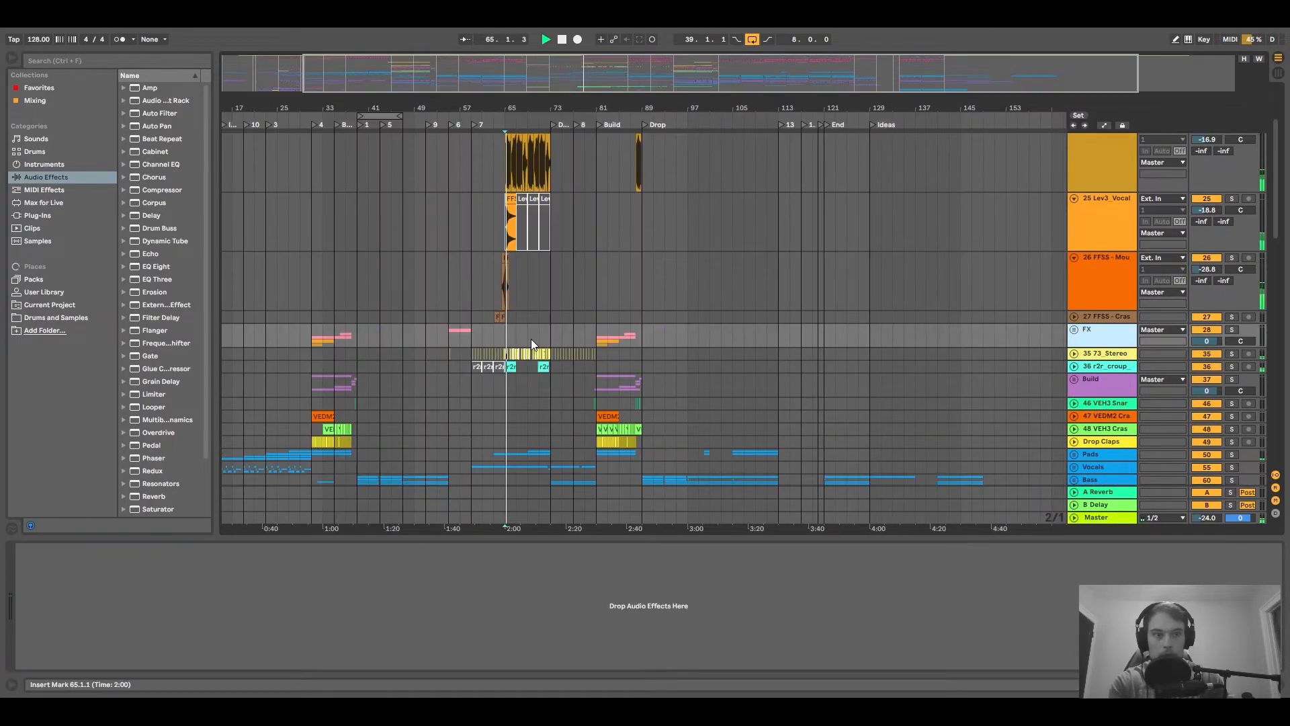
scroll(528, 343, "up", 2)
scroll(484, 350, "up", 4)
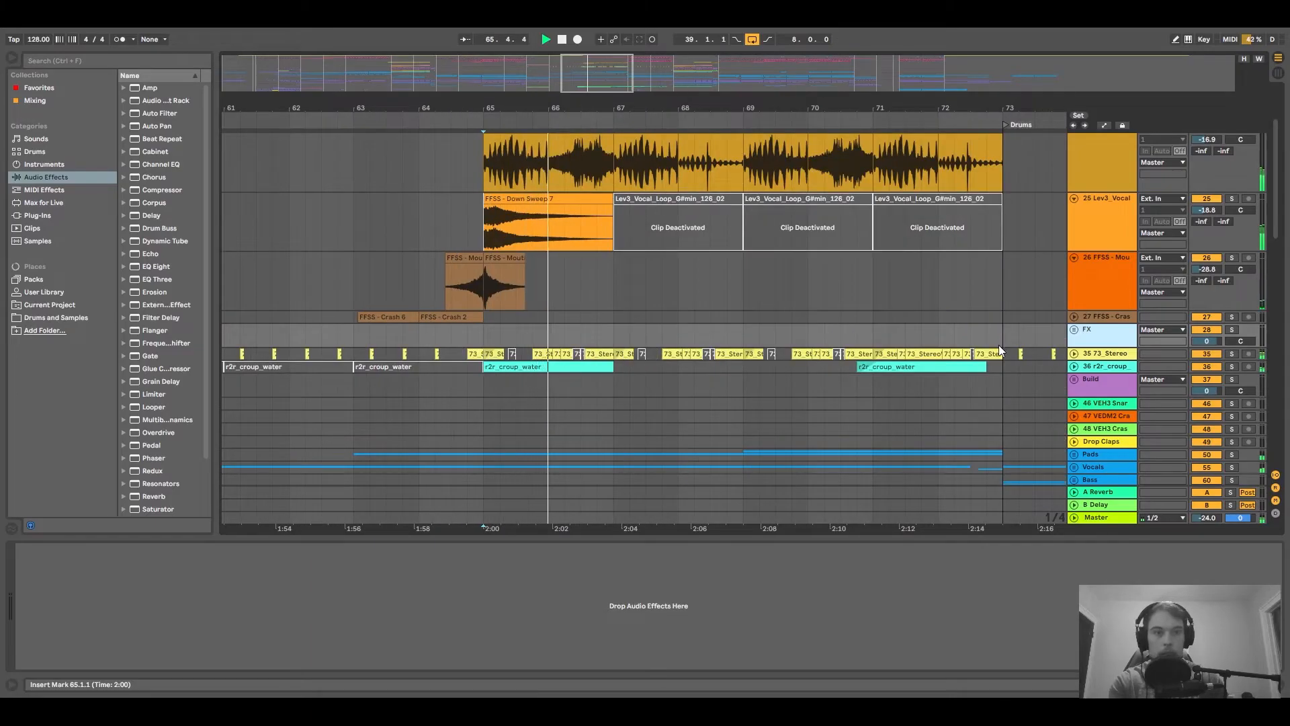
scroll(999, 349, "down", 2)
Expand the 36 r2r_croup track and solo its water clip at bar 65.
left_click(1075, 326)
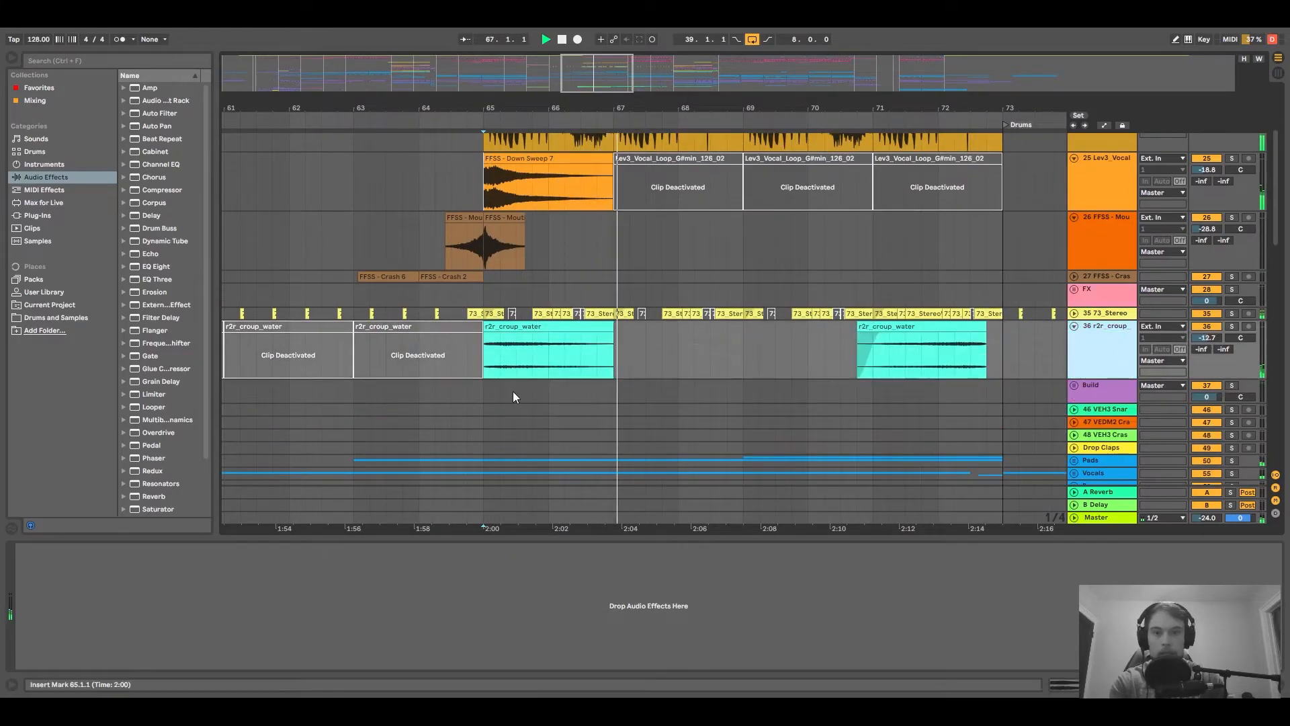
left_click(516, 340)
key("s")
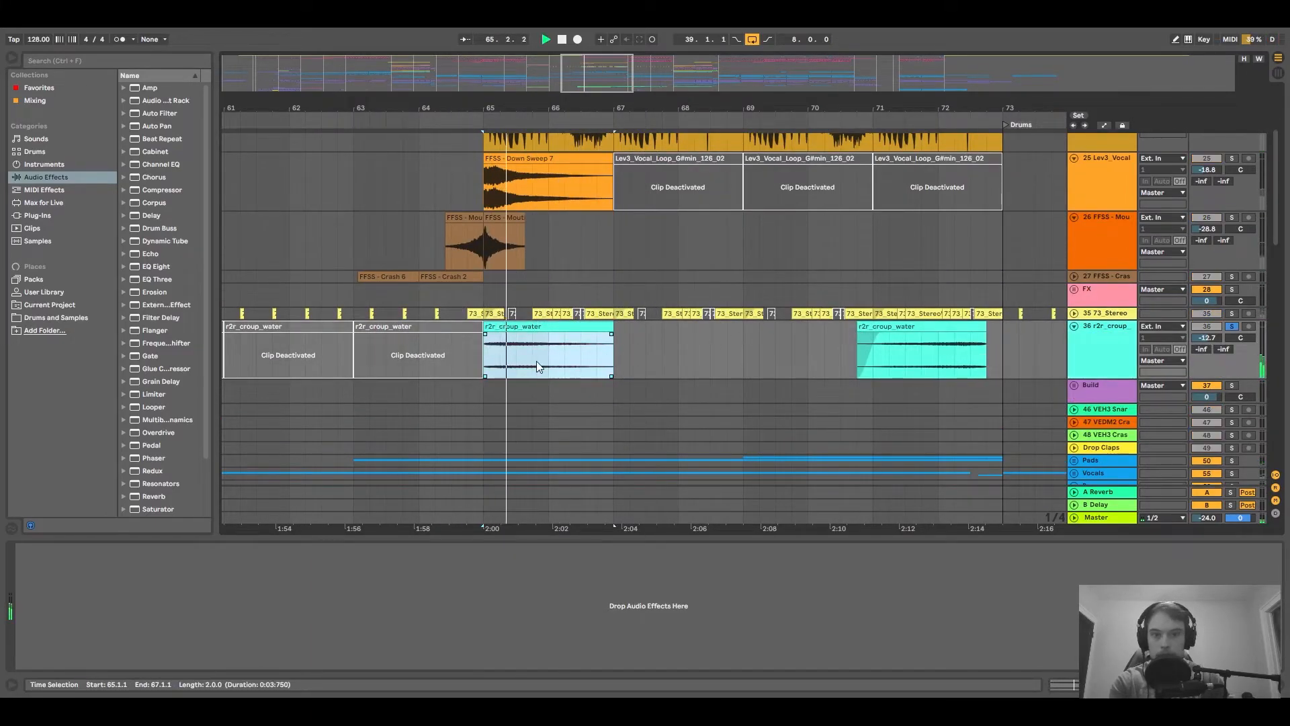
Expand the 35 73_Stereo track and solo its water clips from bar 65.
left_click(1074, 313)
key("s")
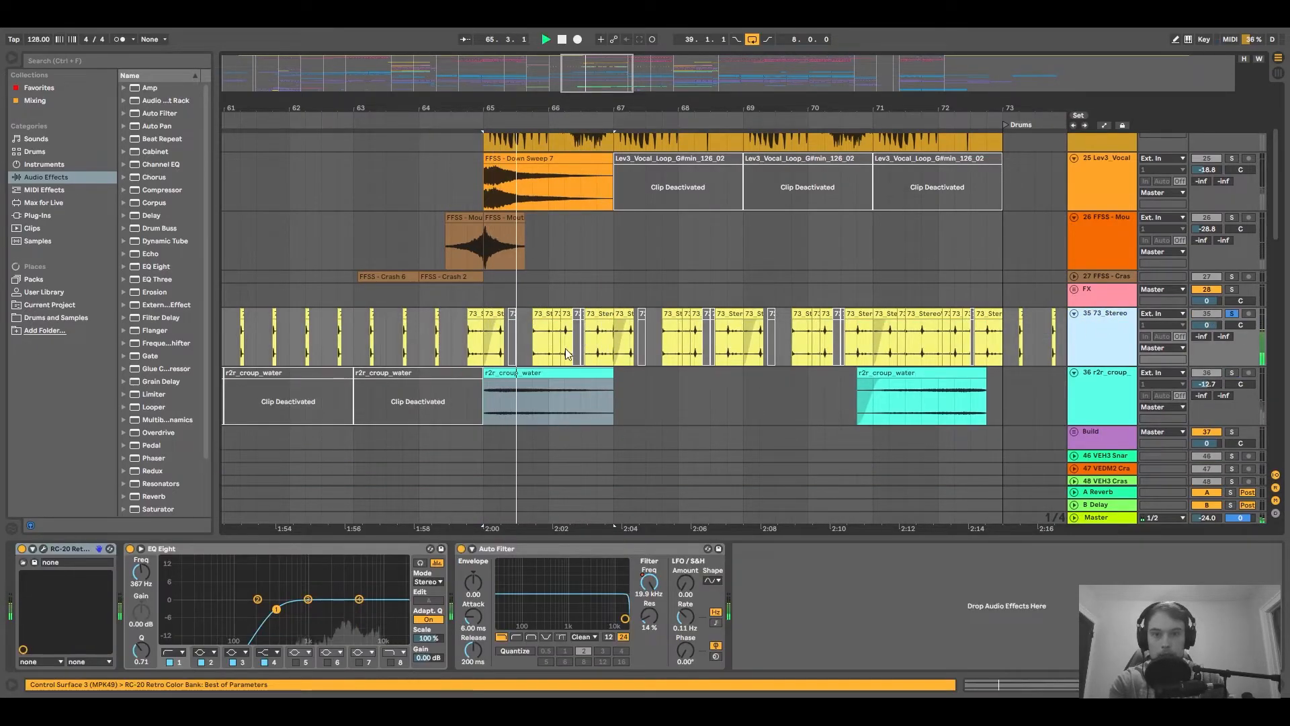
scroll(546, 348, "up", 3)
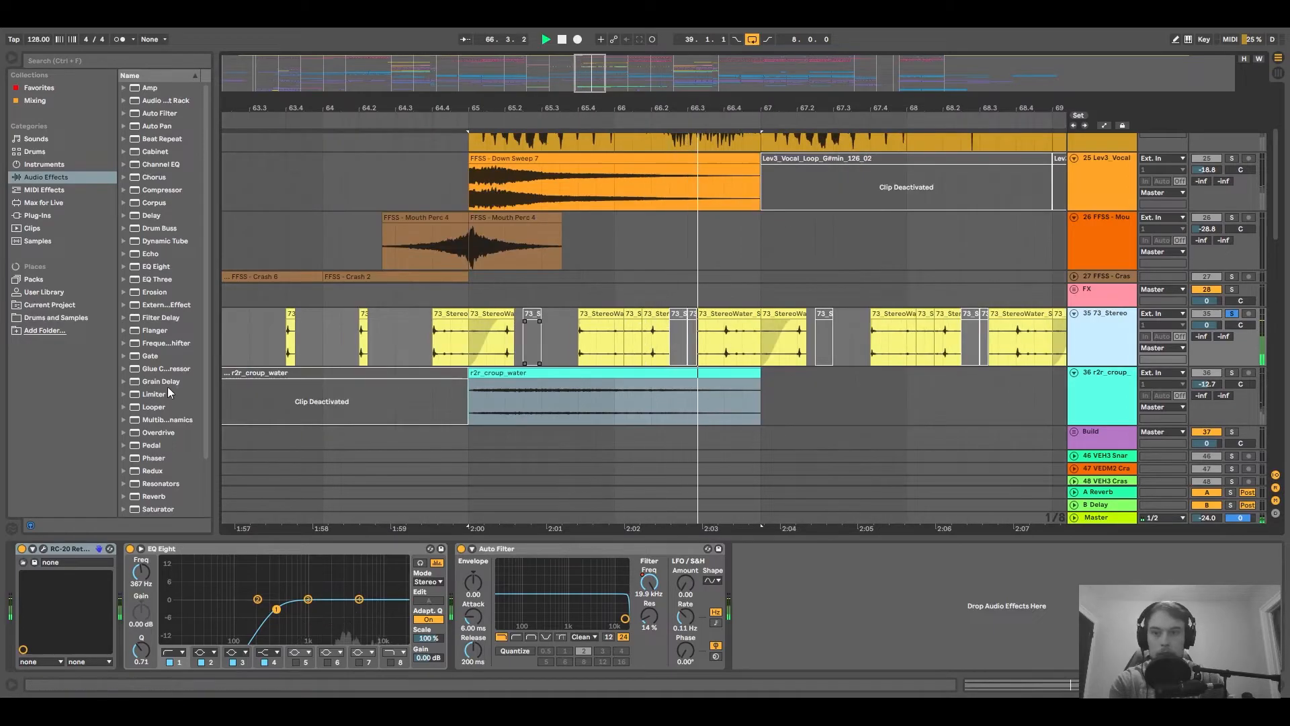
Show the contents of the Drums and Samples folder and widen the browser to read the folder names.
left_click(86, 319)
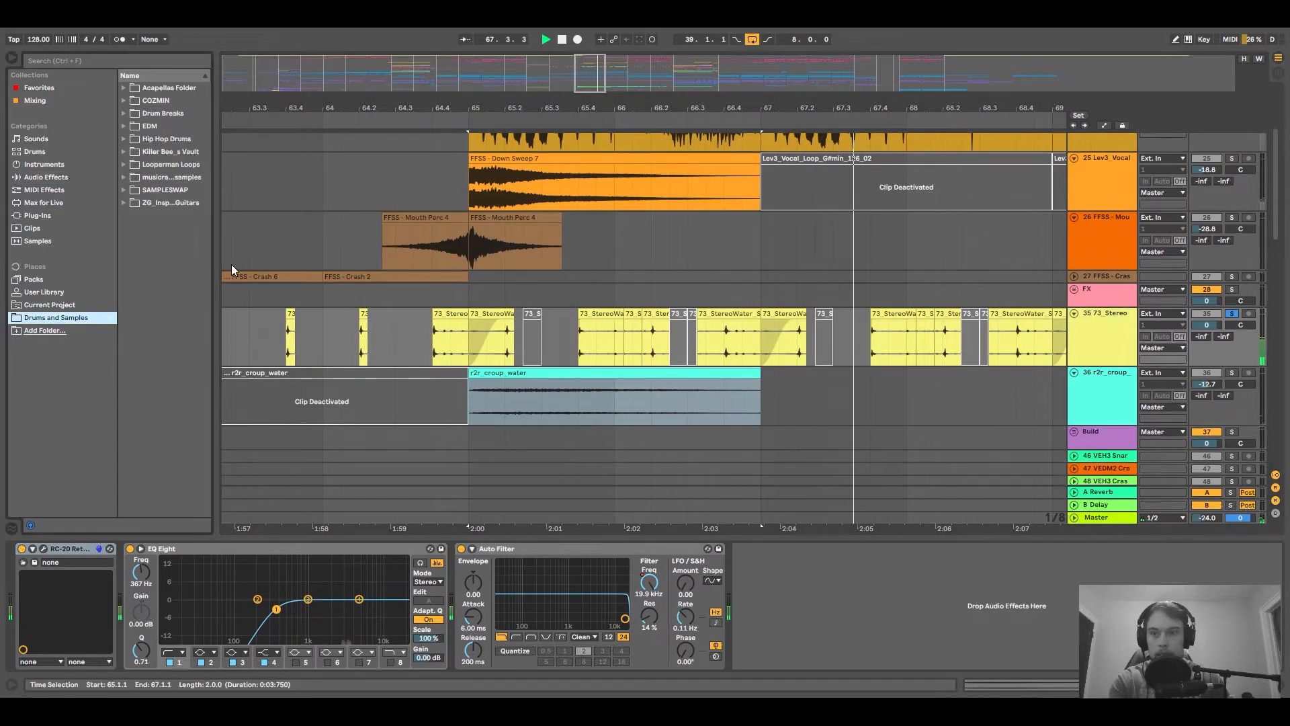
left_click_drag(215, 257, 246, 256)
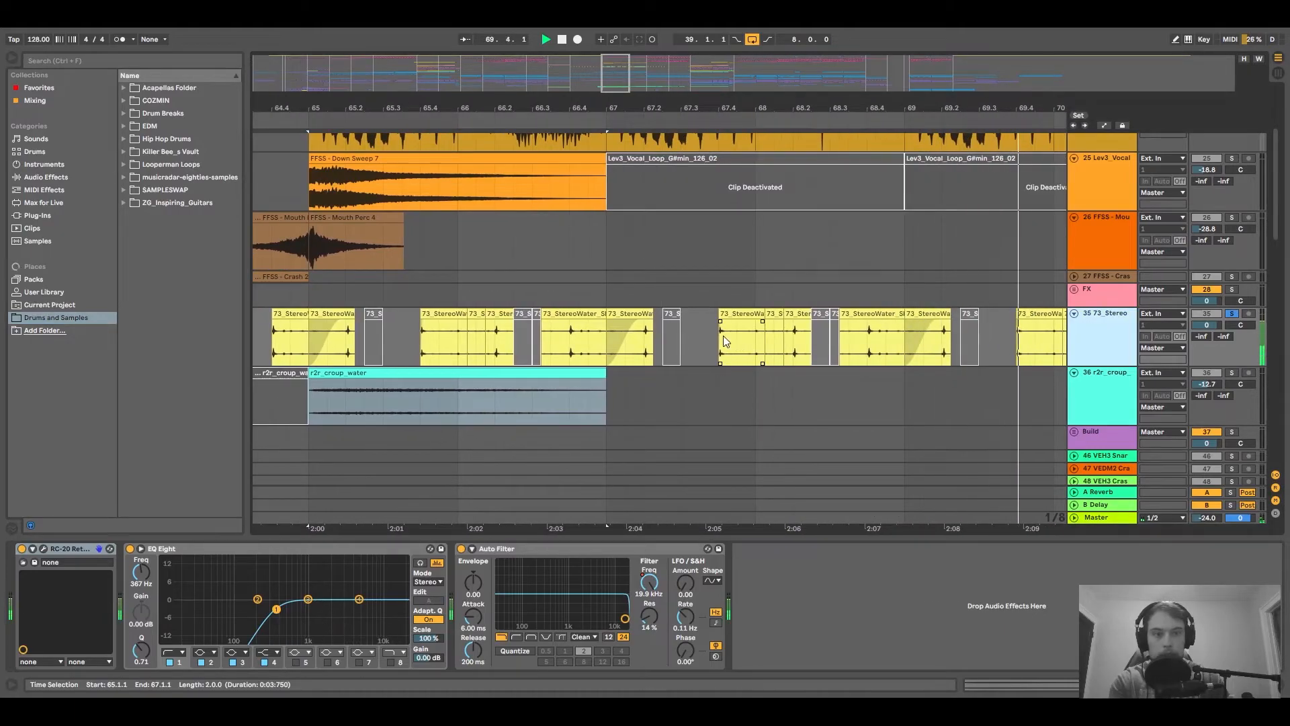
Follow the 73_StereoWater clips from bar 65 through the Drums section to the Build marker during playback.
left_click_drag(727, 110, 596, 102)
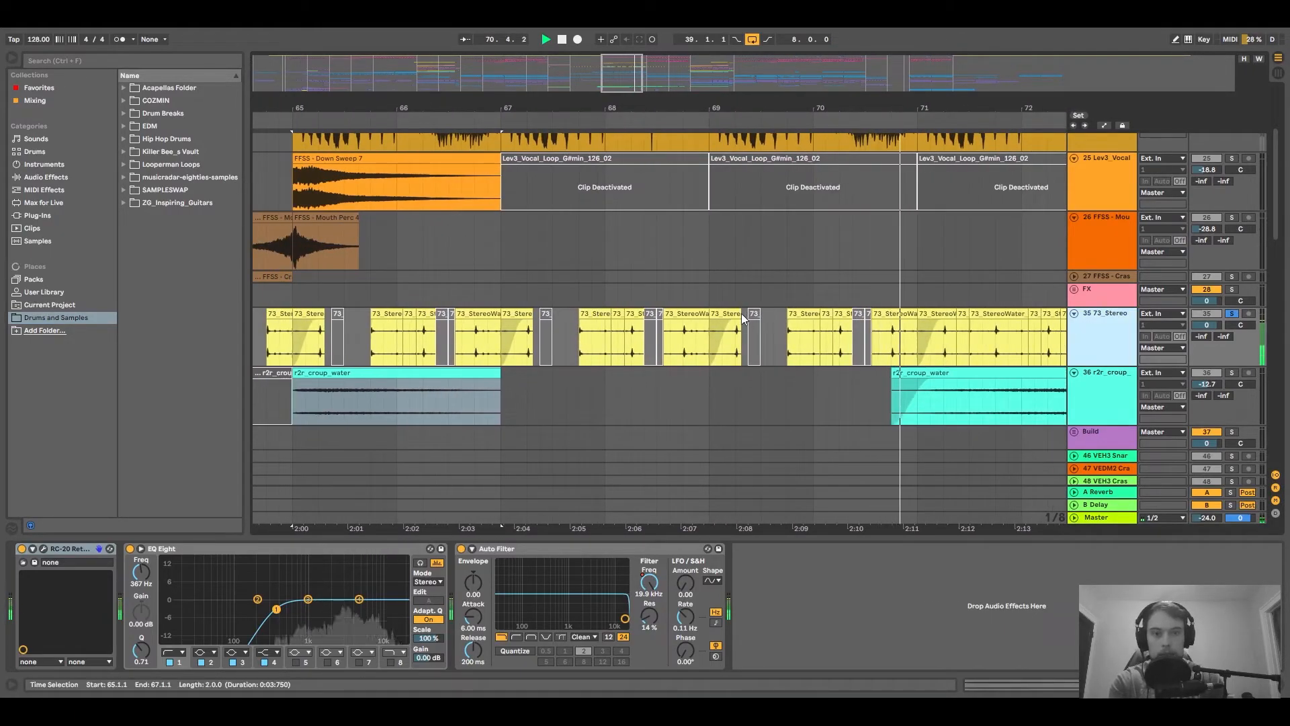
left_click_drag(878, 105, 498, 100)
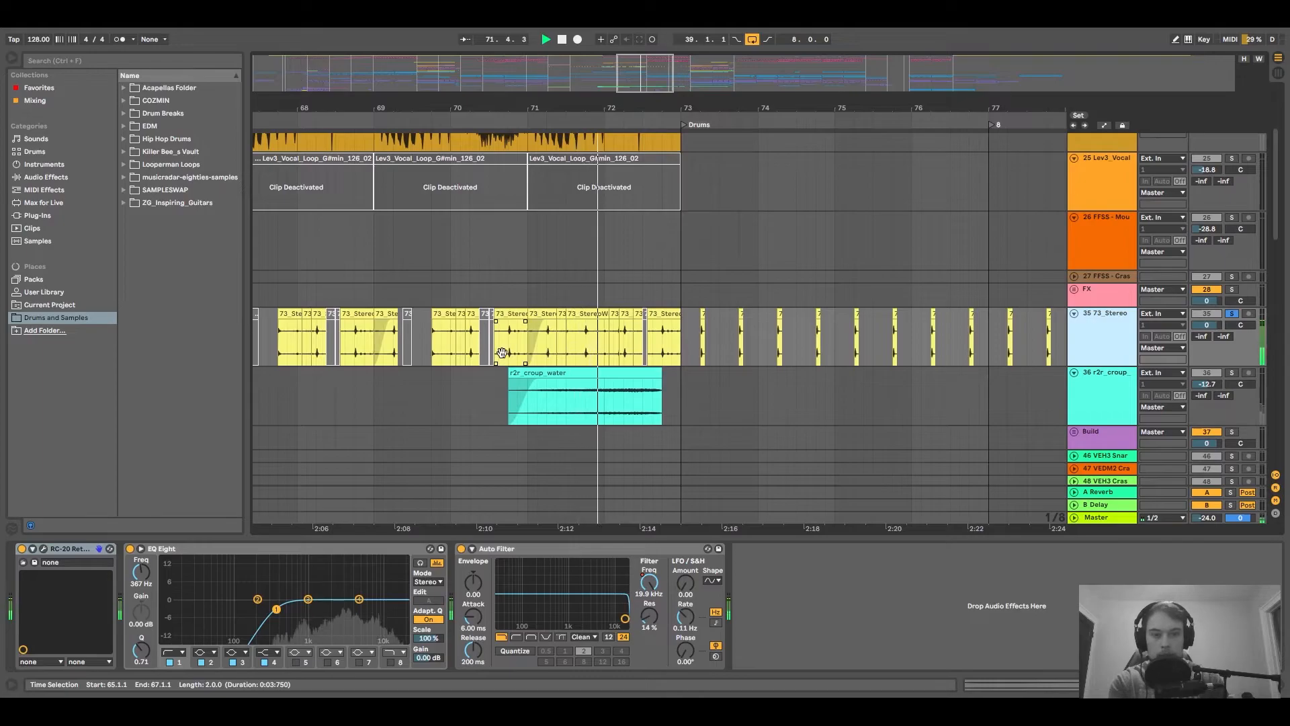
left_click_drag(502, 353, 705, 338)
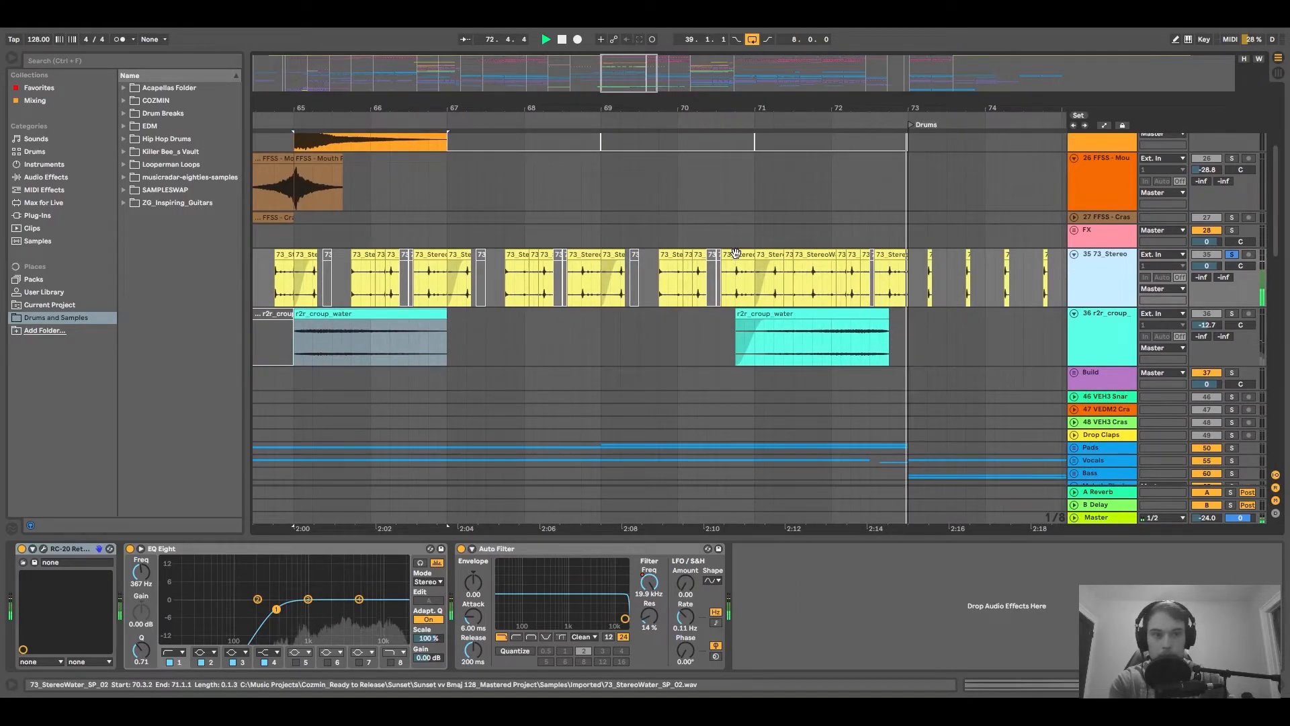
left_click_drag(963, 105, 659, 83)
scroll(658, 270, "down", 3)
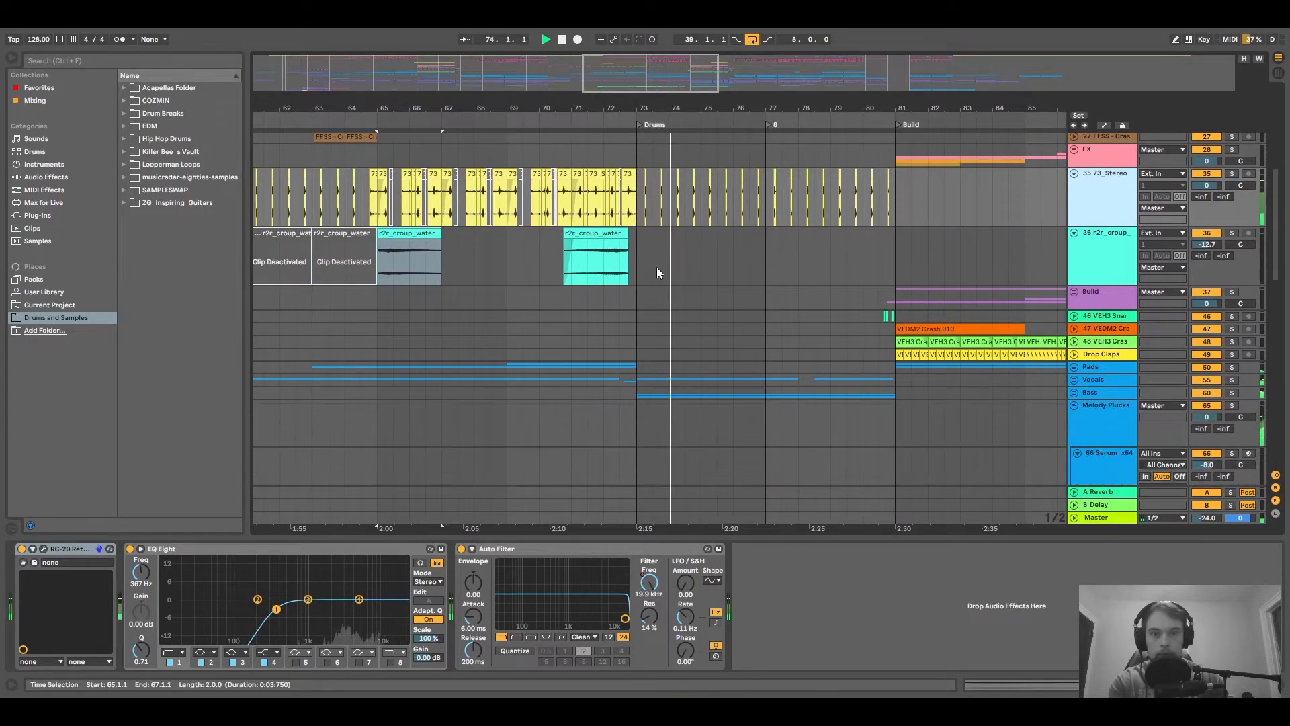
scroll(636, 285, "up", 3)
scroll(637, 292, "up", 1)
scroll(647, 298, "down", 5)
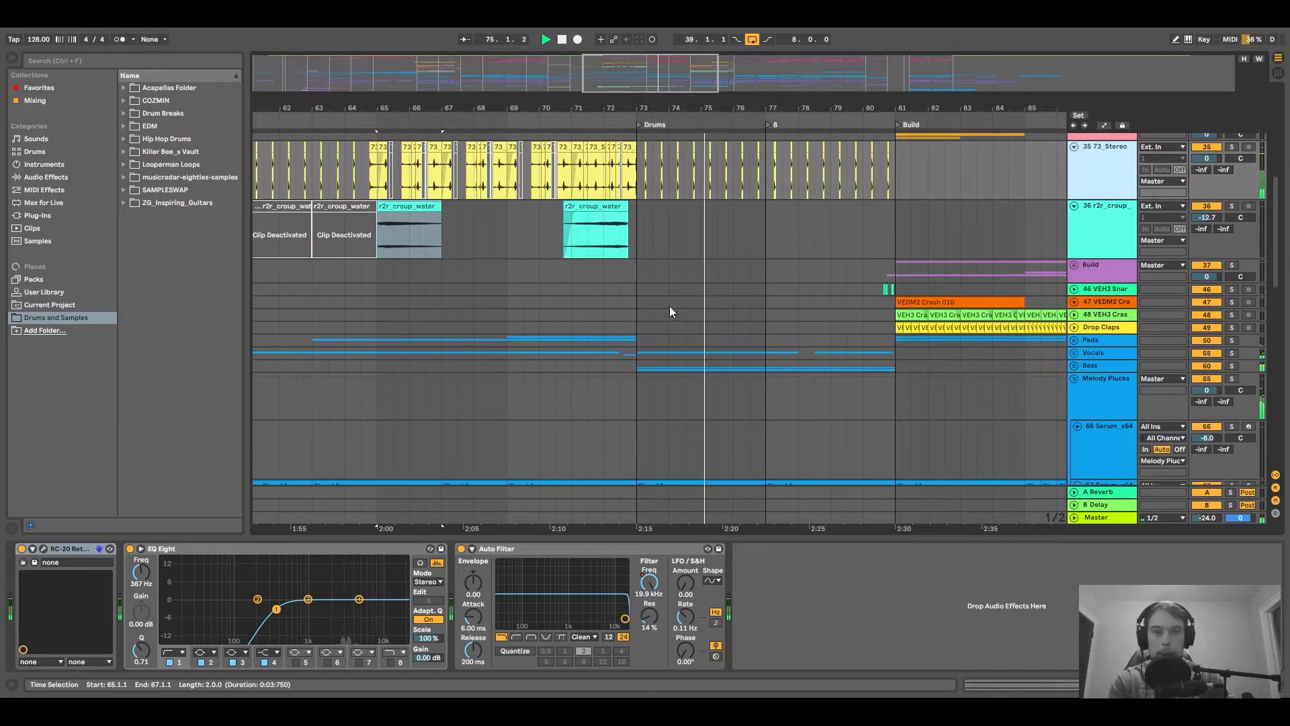
Select the Melody Plucks group and collapse its tracks.
left_click(1091, 391)
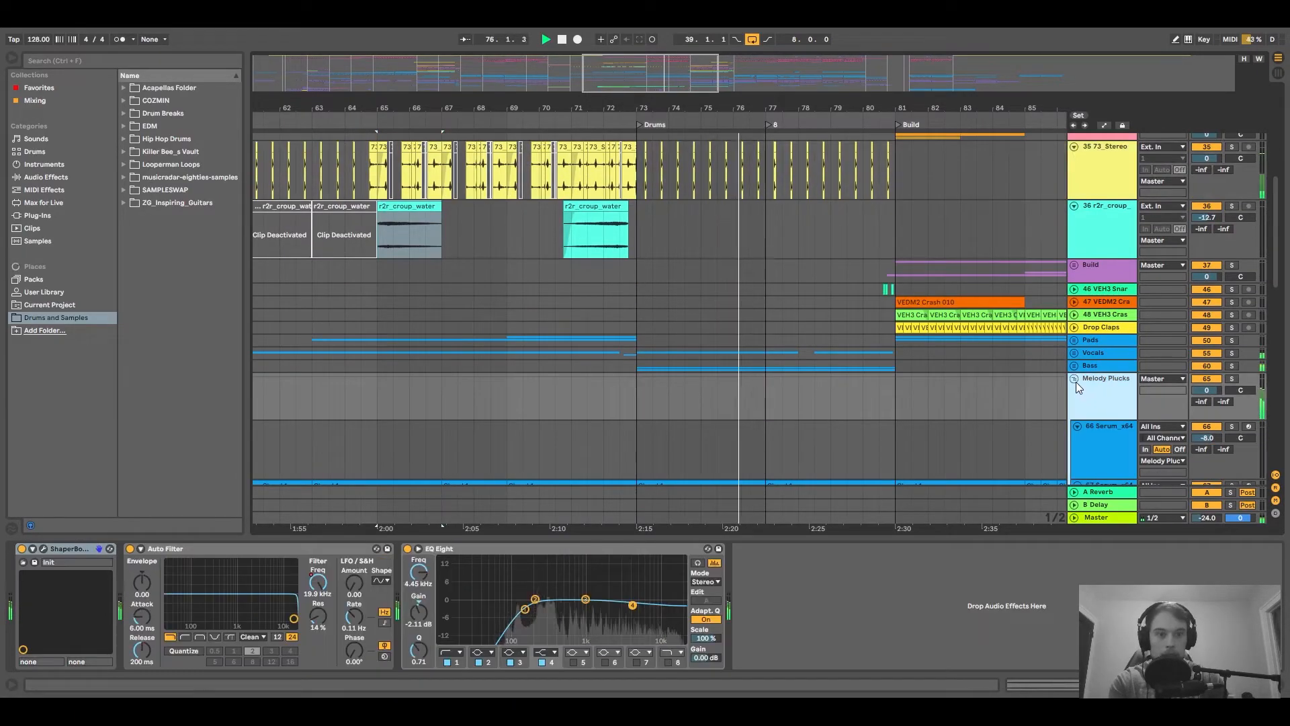
left_click(1074, 379)
scroll(664, 329, "down", 2)
left_click_drag(744, 109, 635, 94)
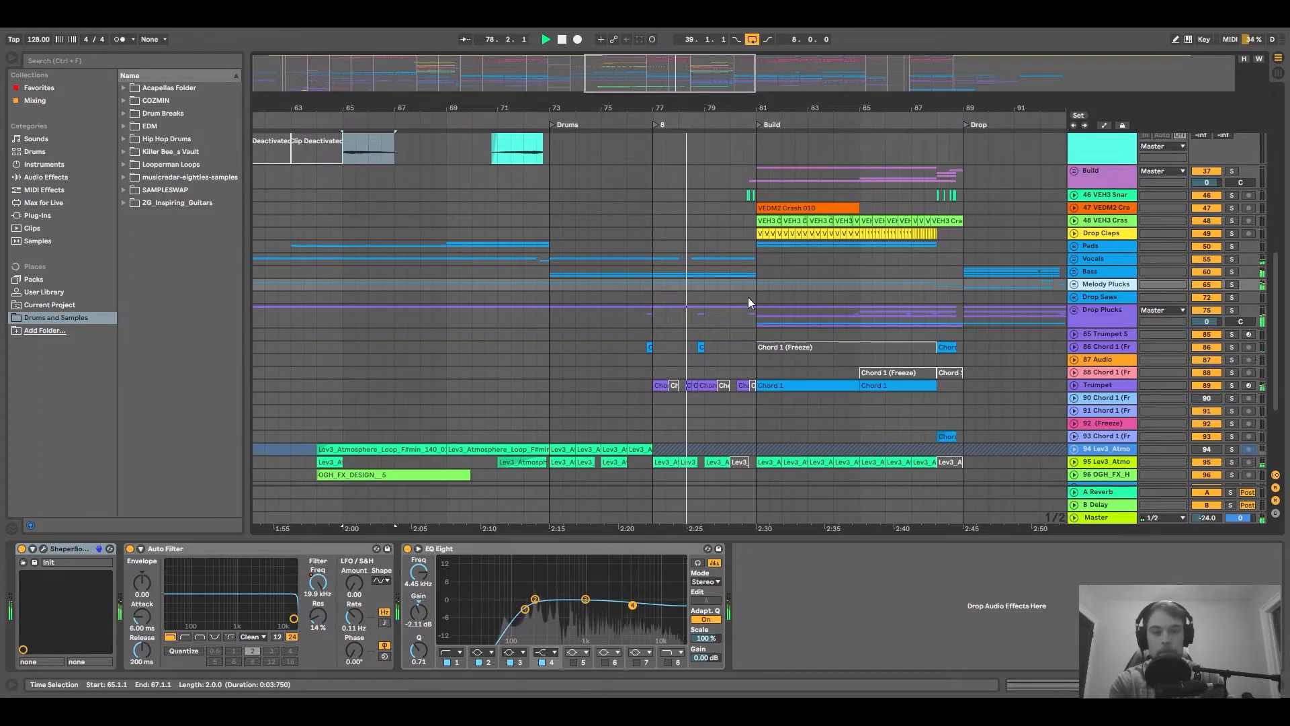
Expand the 95 Lev3_Atmo track and show its effects and its clips from bar 64 to the Drop.
scroll(638, 340, "down", 3)
scroll(1101, 418, "down", 3)
left_click_drag(504, 353, 781, 276)
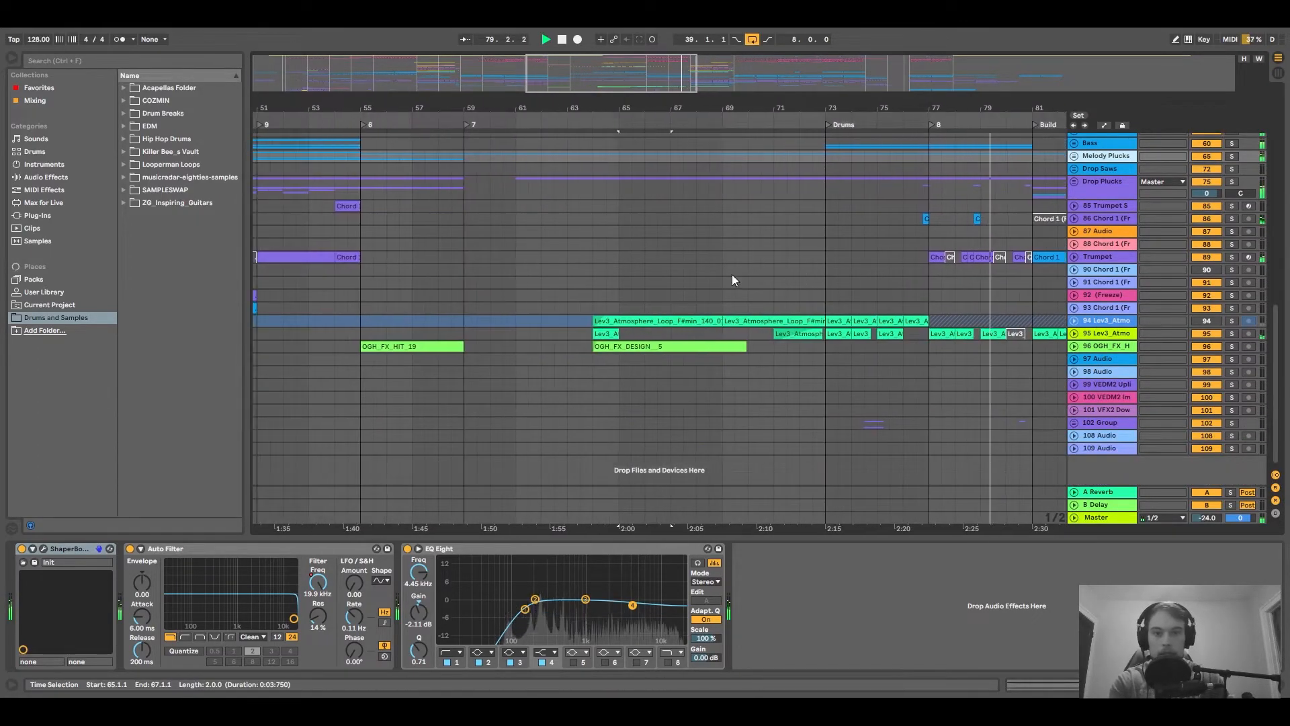
scroll(475, 289, "down", 5)
scroll(476, 289, "up", 3)
scroll(495, 314, "up", 3)
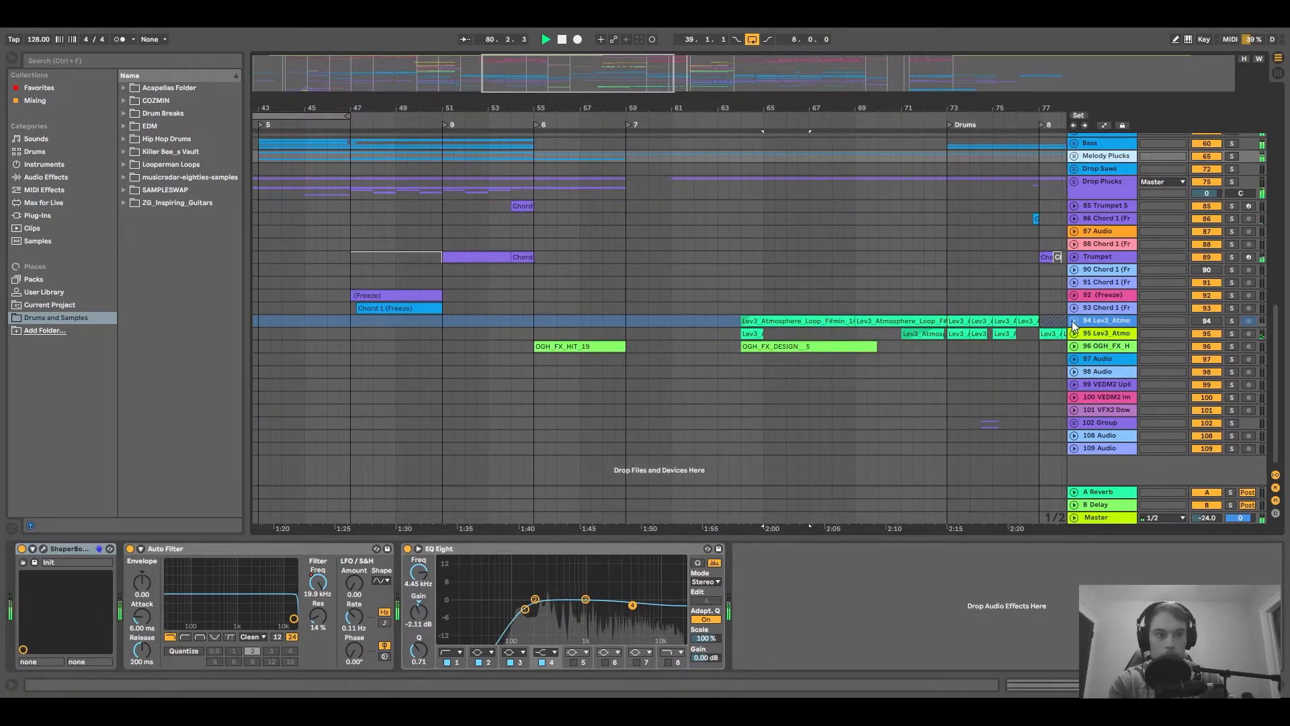
left_click(1074, 333)
left_click(1095, 352)
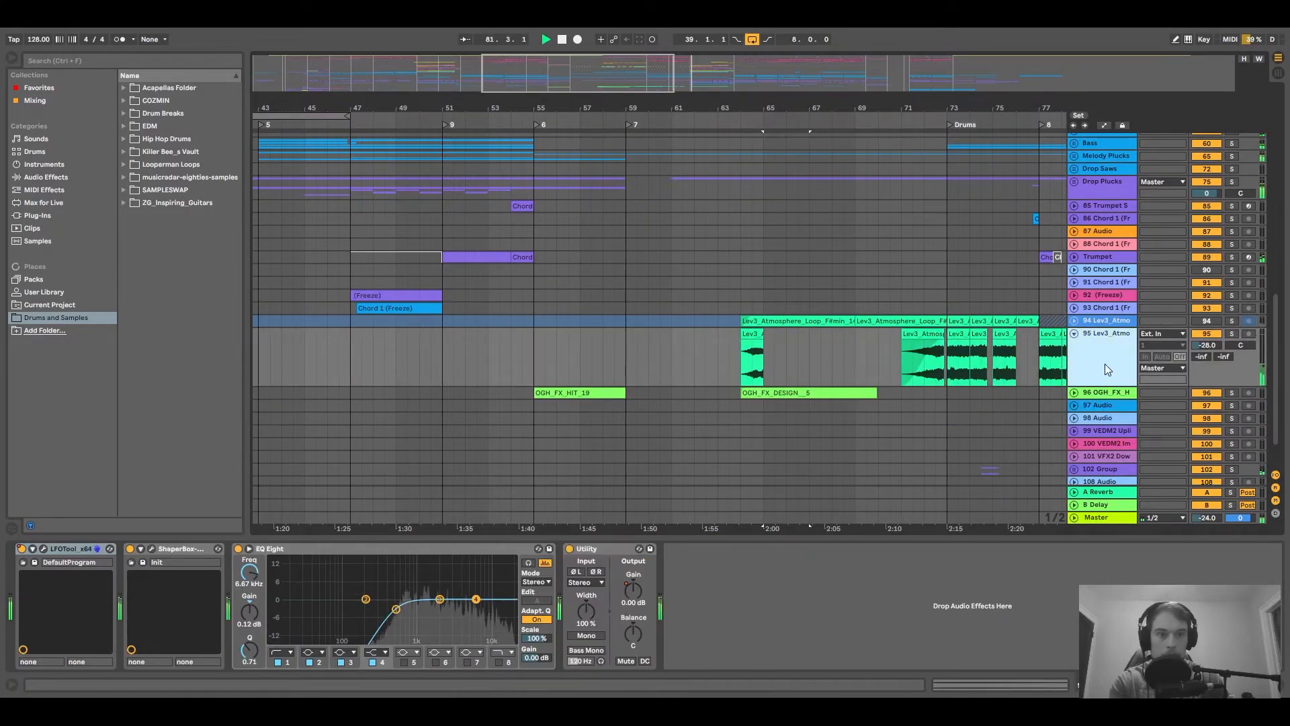
left_click_drag(912, 107, 431, 96)
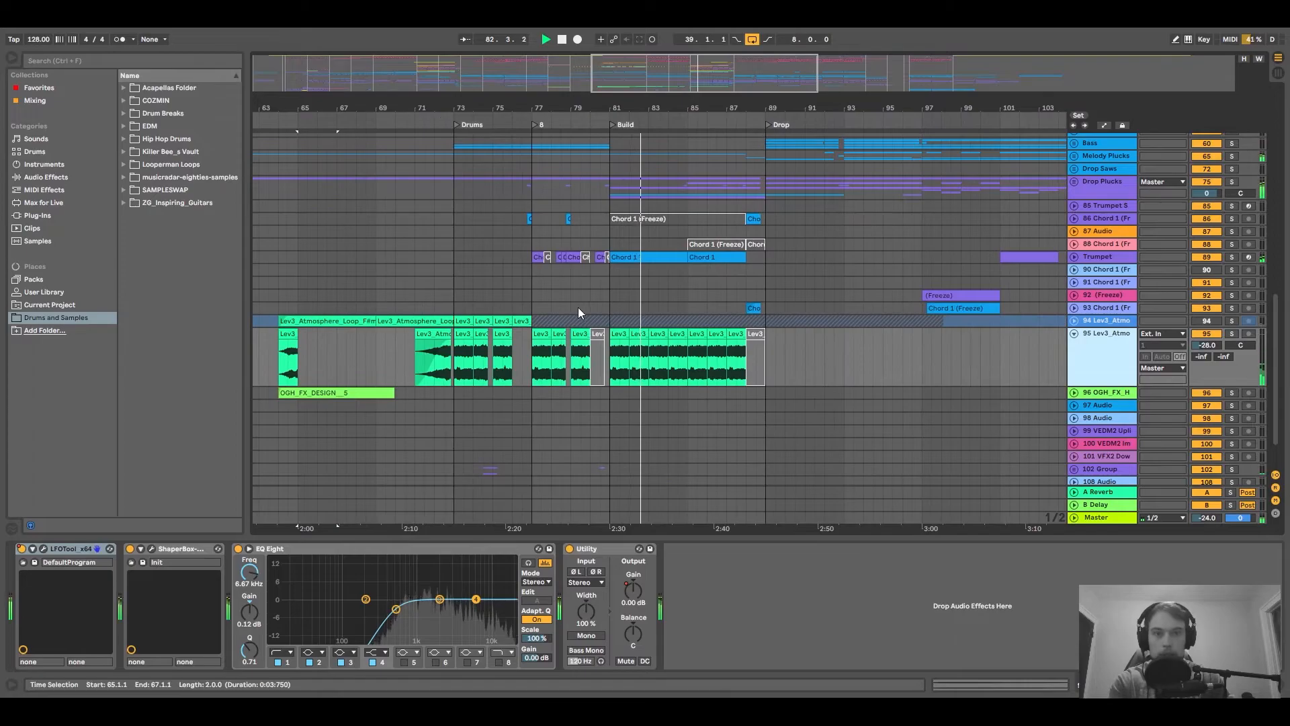
Solo the 95 Lev3_Atmo track and play it from the Build section at bar 81.
scroll(635, 282, "up", 1)
scroll(630, 218, "down", 5)
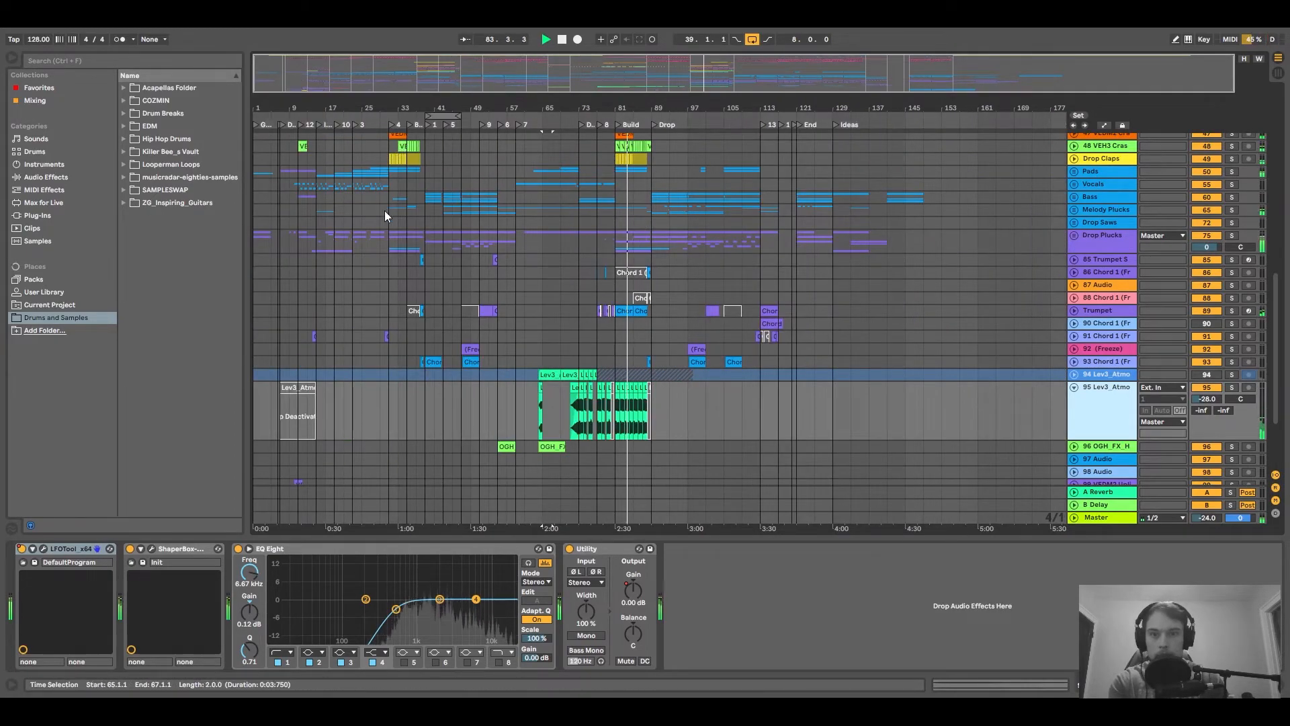
left_click(408, 222)
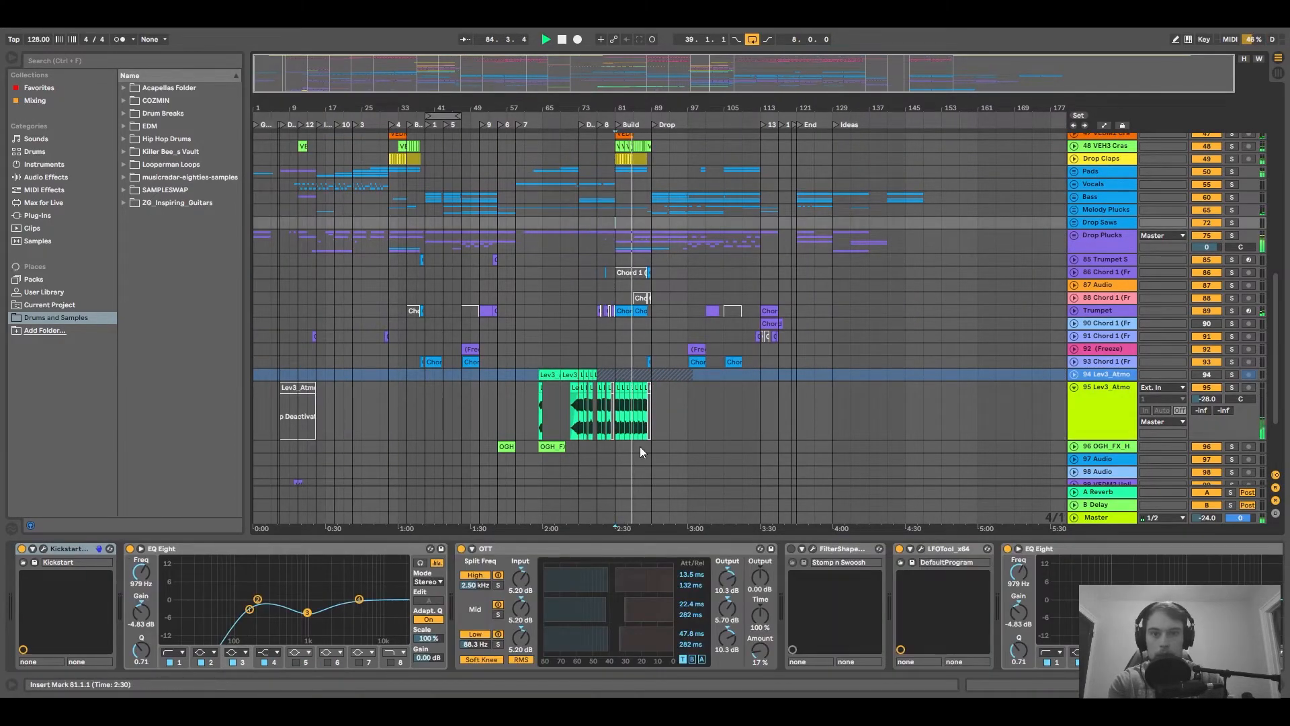
scroll(639, 446, "up", 5)
left_click(538, 430)
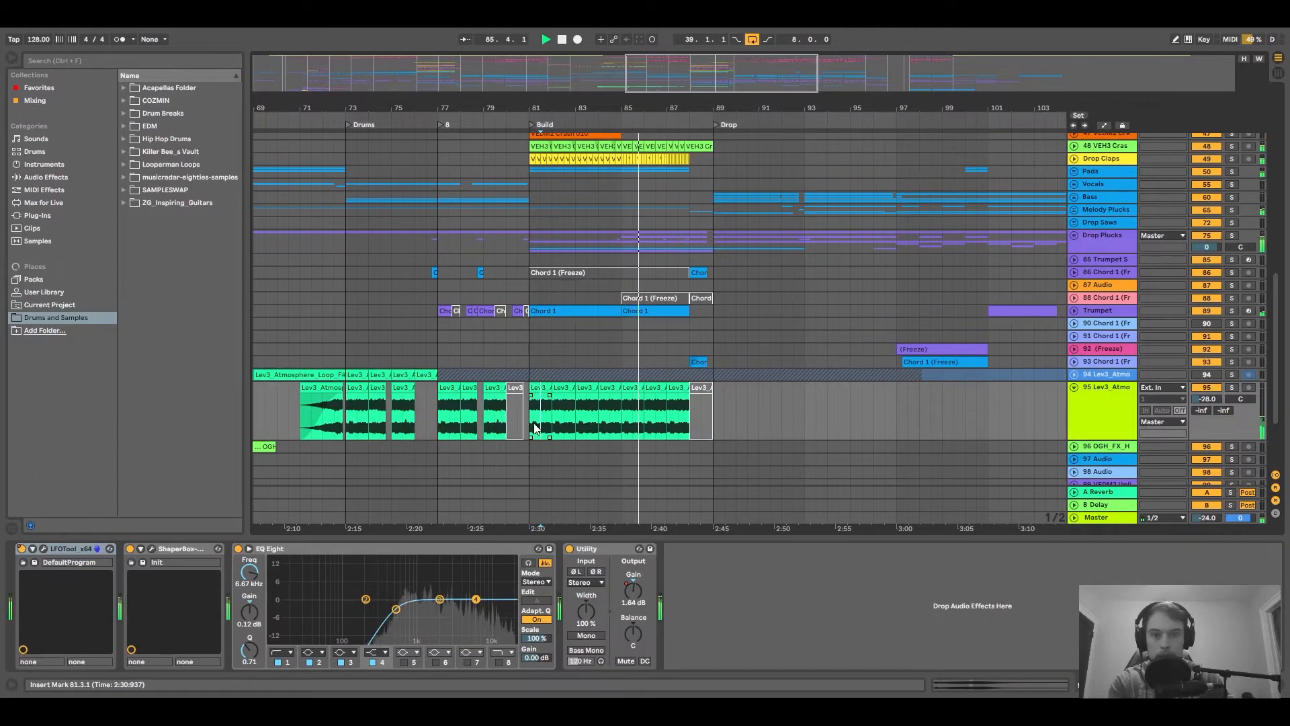
key("s")
key("space")
key("space")
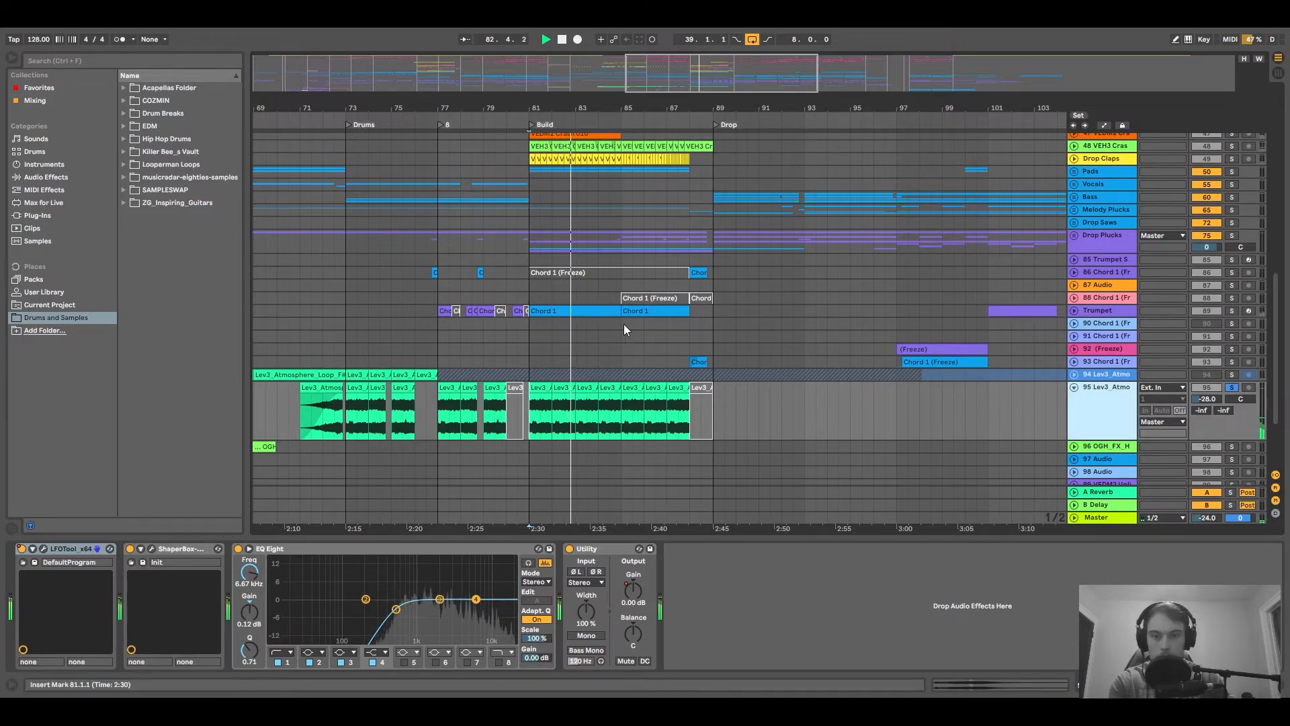
Group the Lev3_Atmo effects from LFOTool to Utility into a rack, and compare playback with it bypassed and enabled.
left_click(76, 551)
left_click(597, 548, "shift")
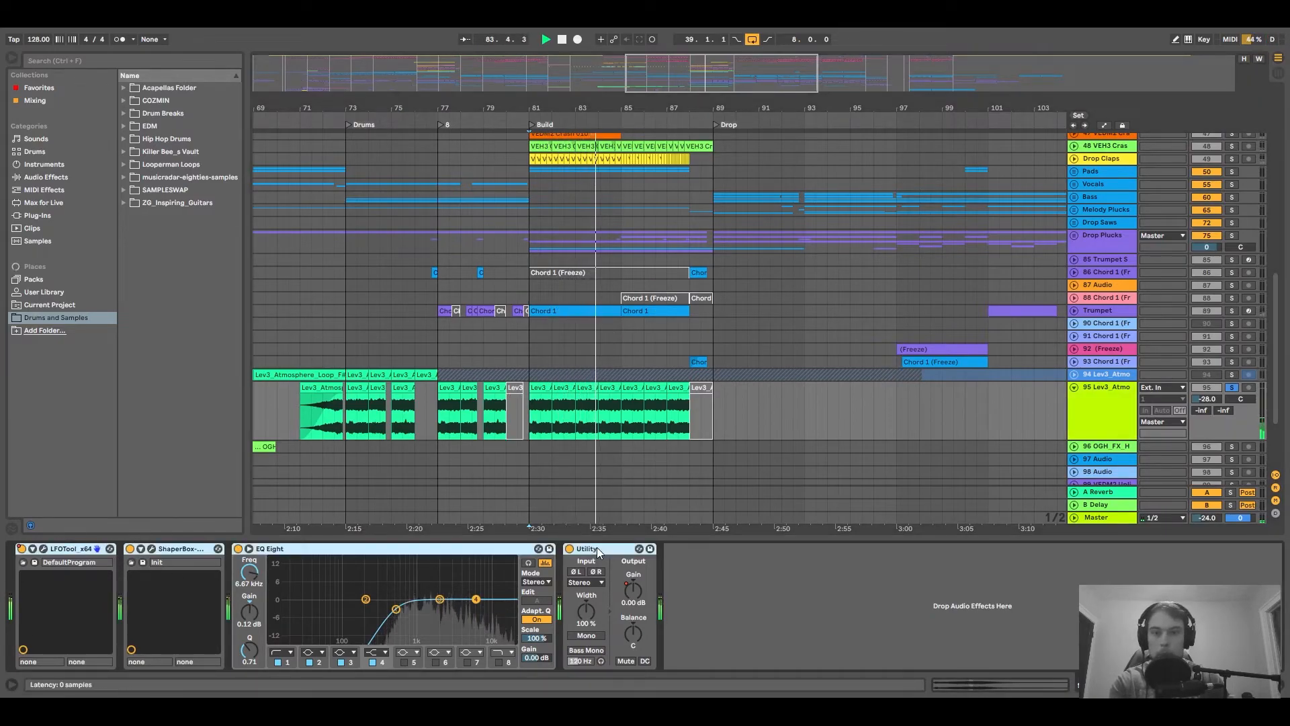
key("ctrl+g")
left_click(22, 548)
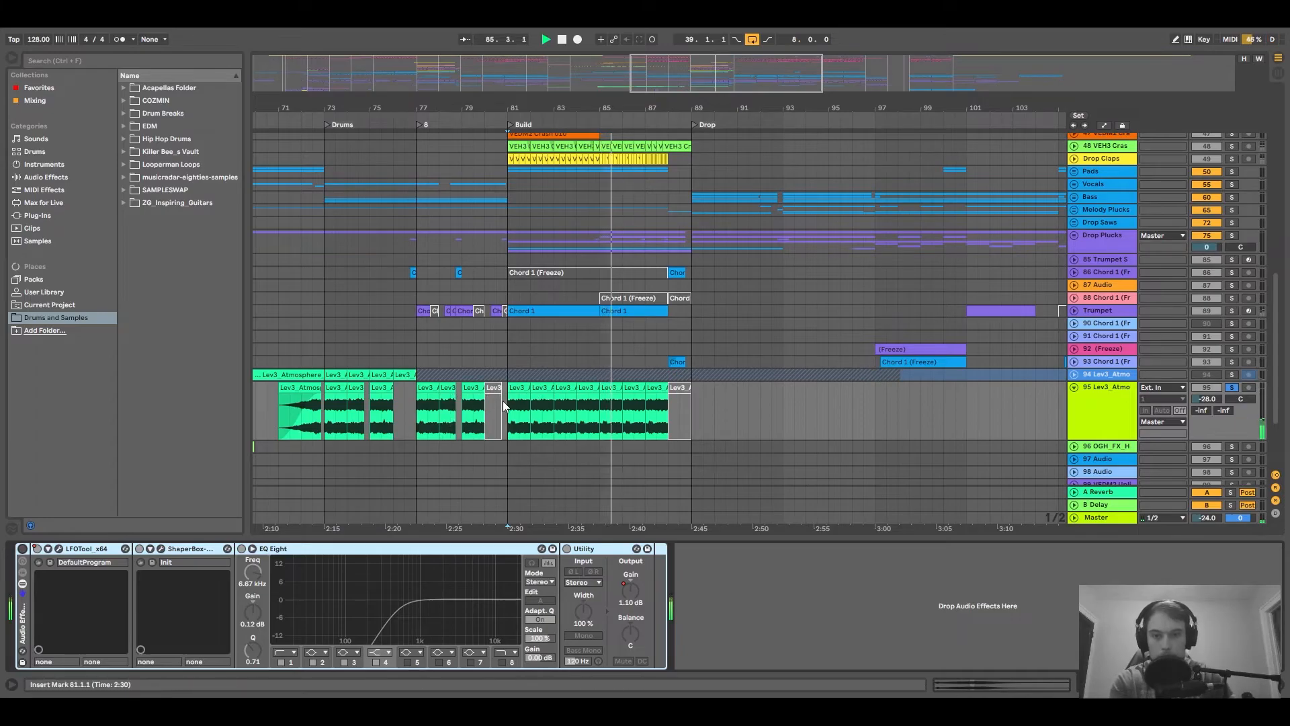
left_click(22, 549)
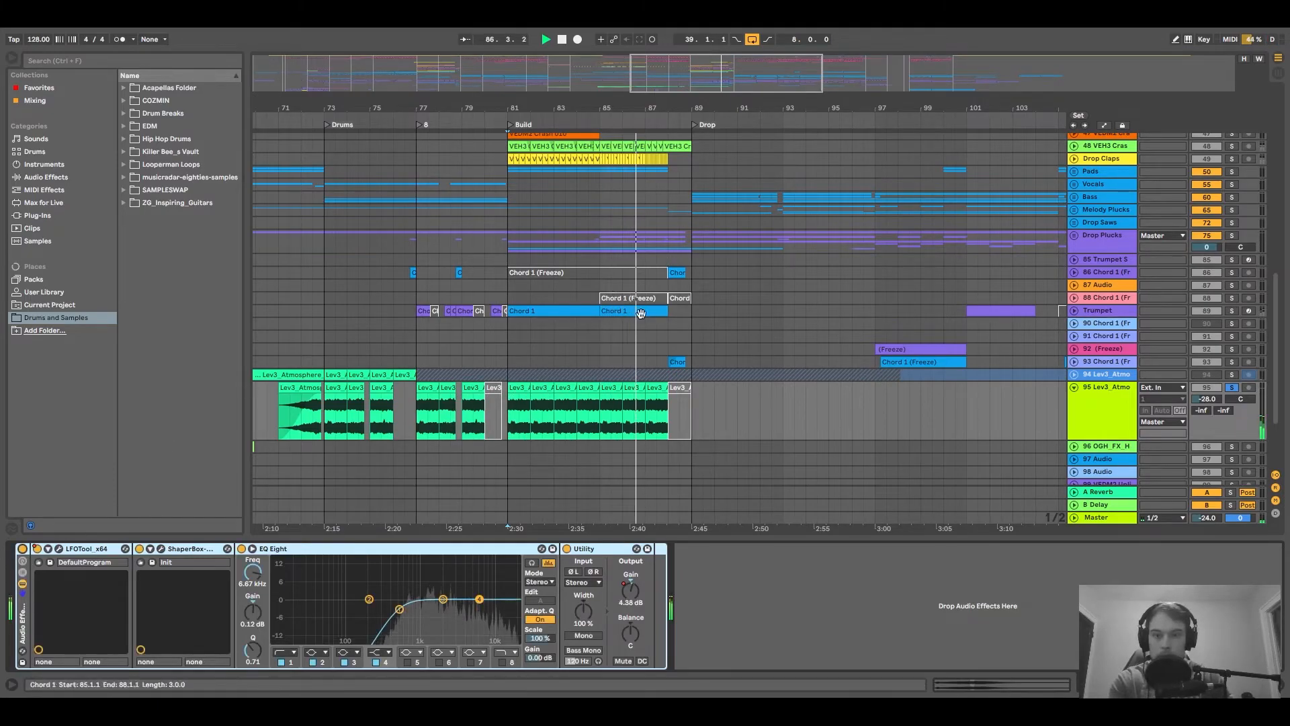
Expand the 47 VEDM2 Crash track and set the playback position to the start of the Drop at bar 89.
scroll(524, 354, "up", 6)
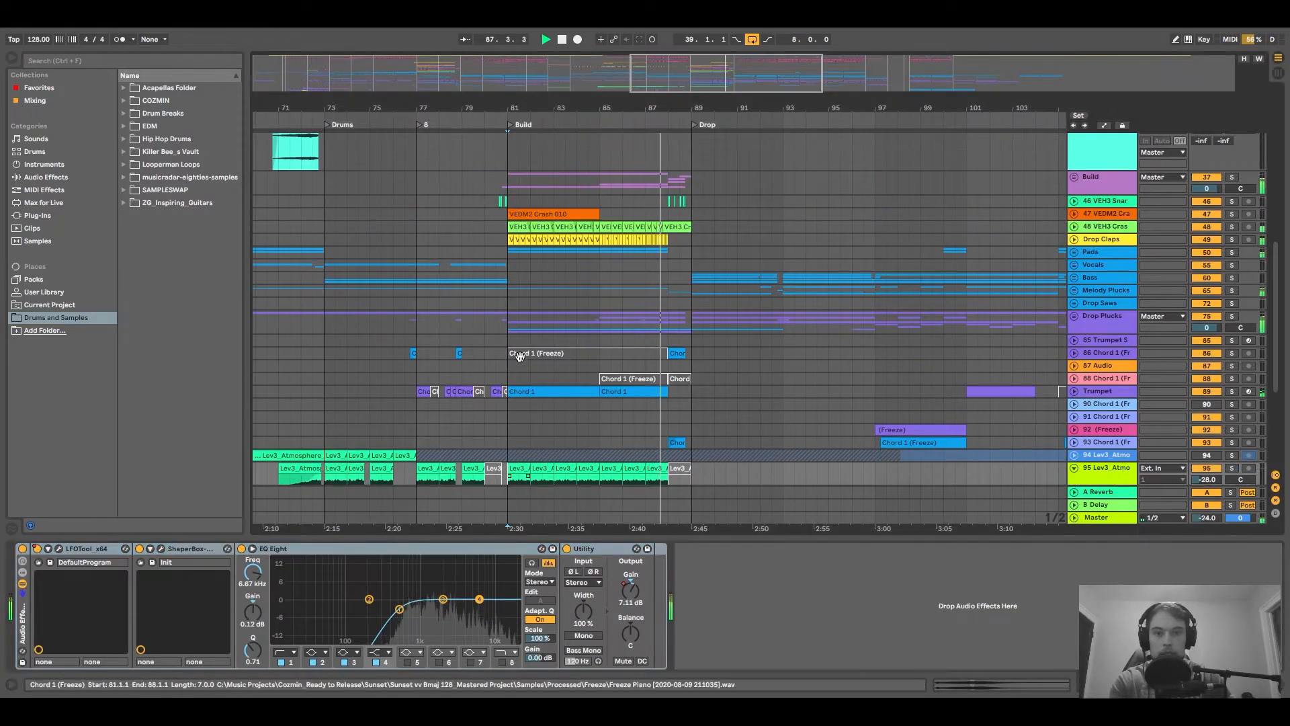
scroll(531, 289, "up", 1)
left_click(1075, 230)
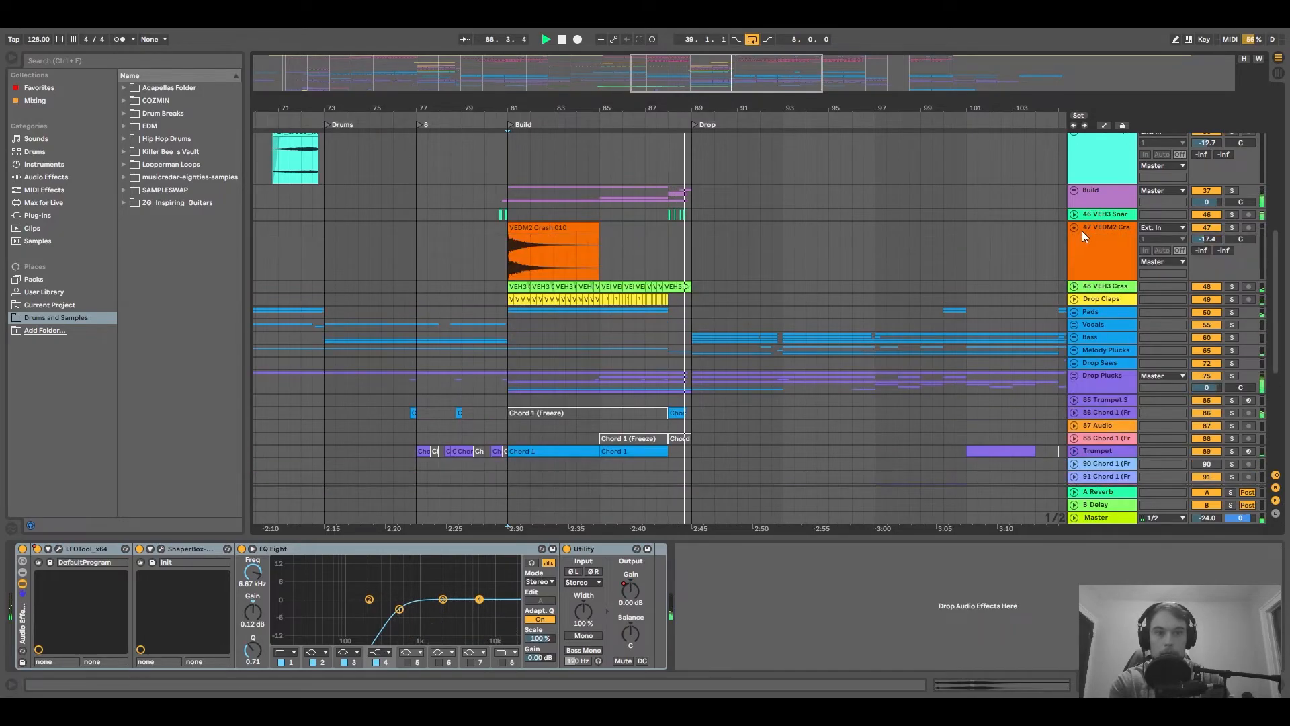
left_click(1091, 241)
scroll(643, 165, "right", 3)
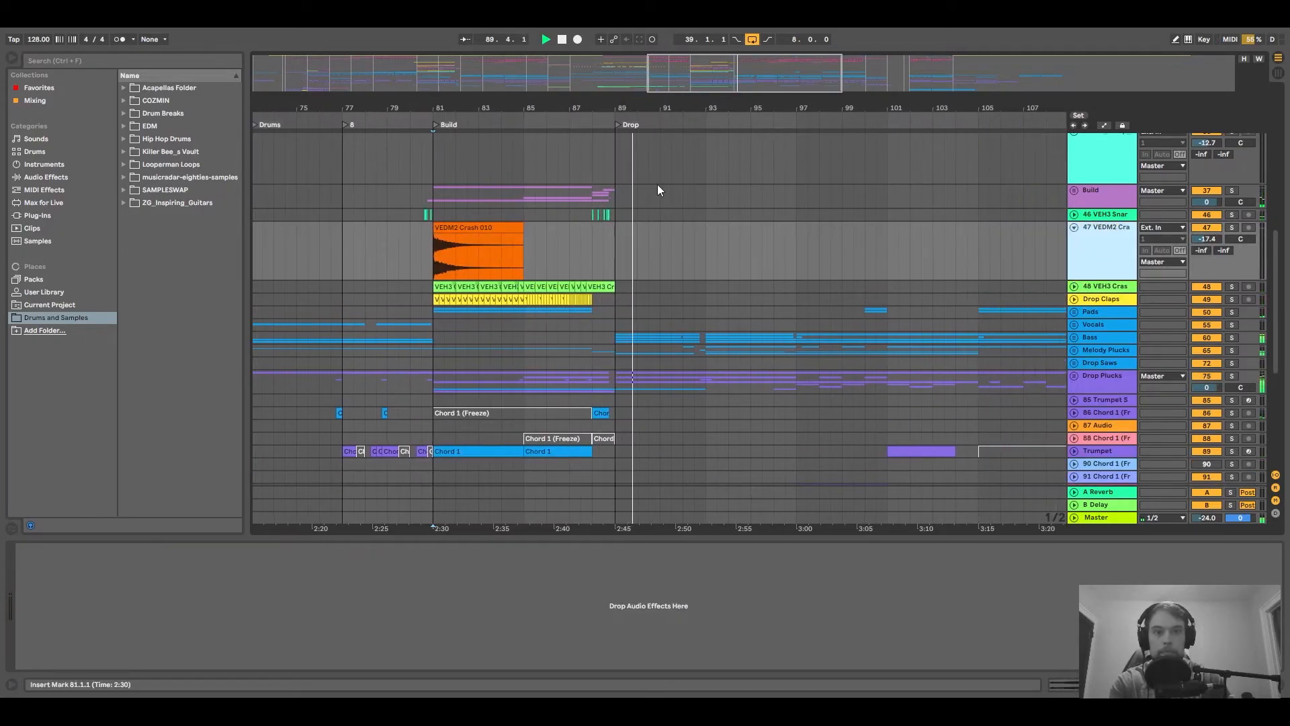
left_click(614, 249)
scroll(773, 202, "up", 12)
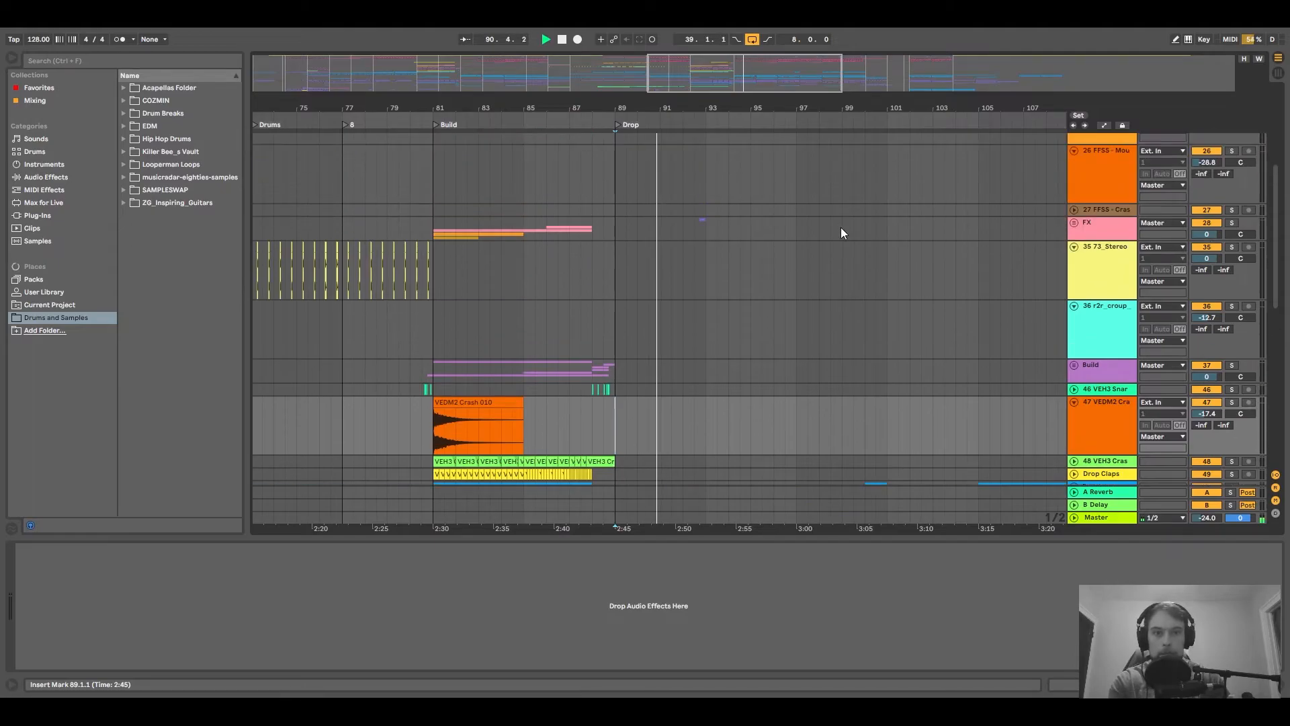
Collapse all tracks and move the playback position to 92.3 in the Drop.
key("alt+u")
left_click_drag(586, 107, 536, 173)
scroll(699, 299, "right", 3)
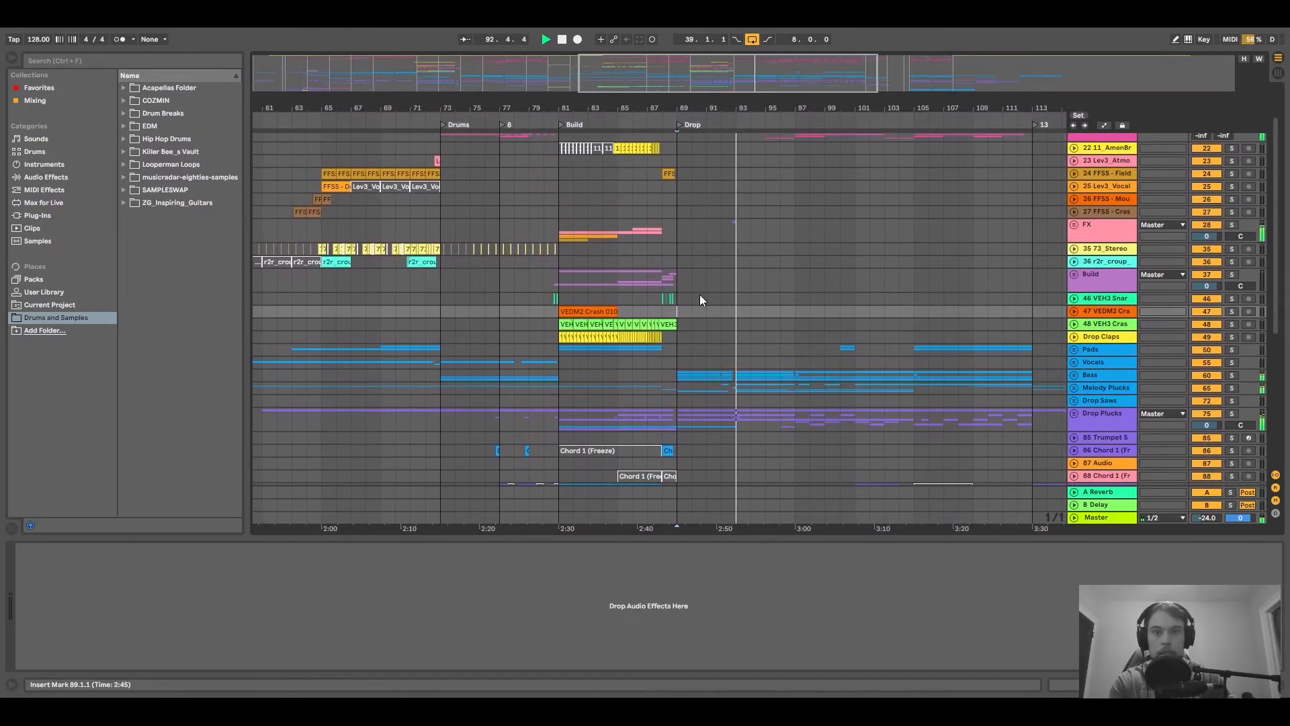
scroll(735, 329, "up", 3)
left_click(724, 326)
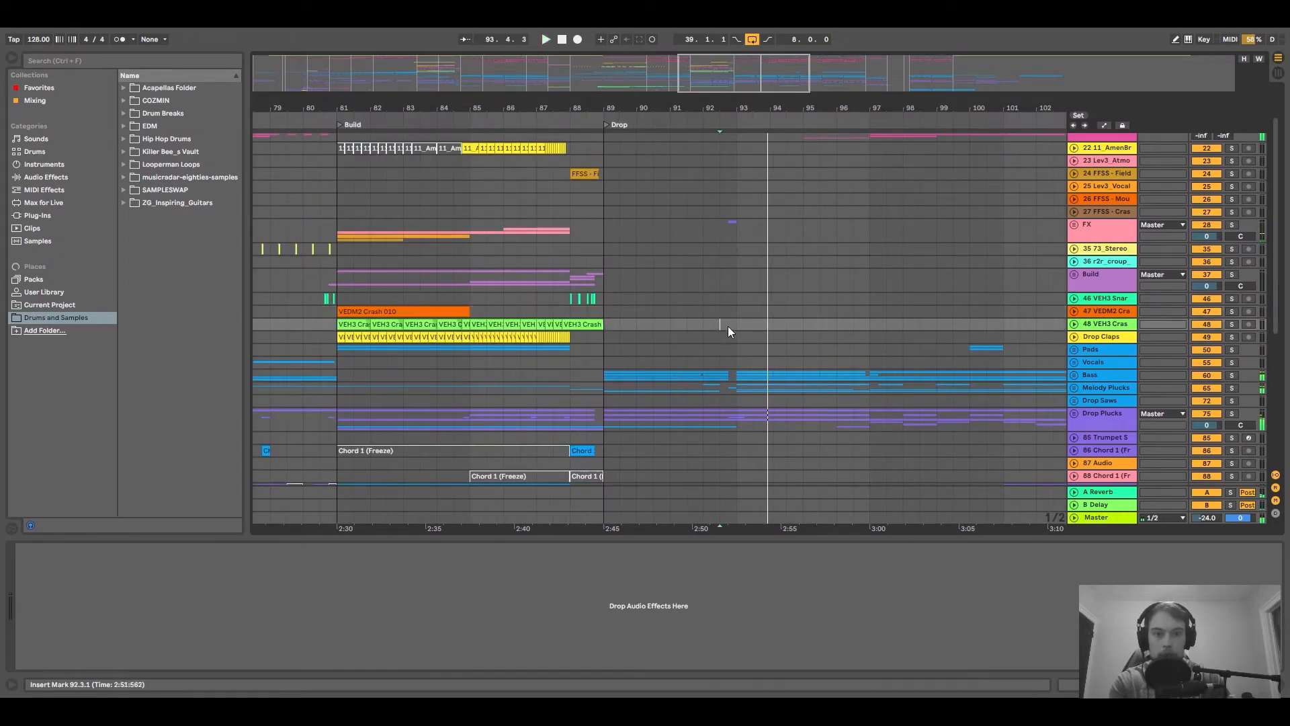
Expand the FX group and the soloed Melody Plucks group, and select the reversed Chord 1 (Freeze) clip just before bar 93.
left_click(1074, 225)
left_click(1084, 235)
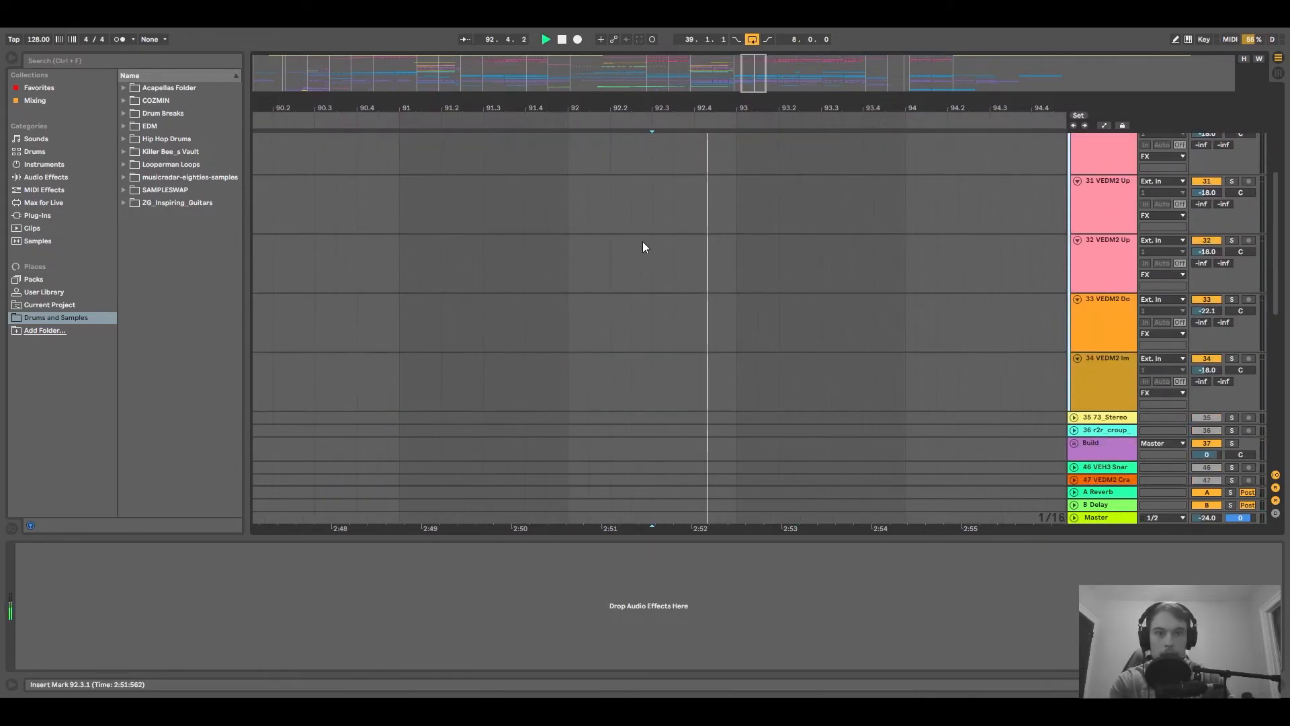
scroll(645, 242, "down", 8)
scroll(658, 246, "up", 1)
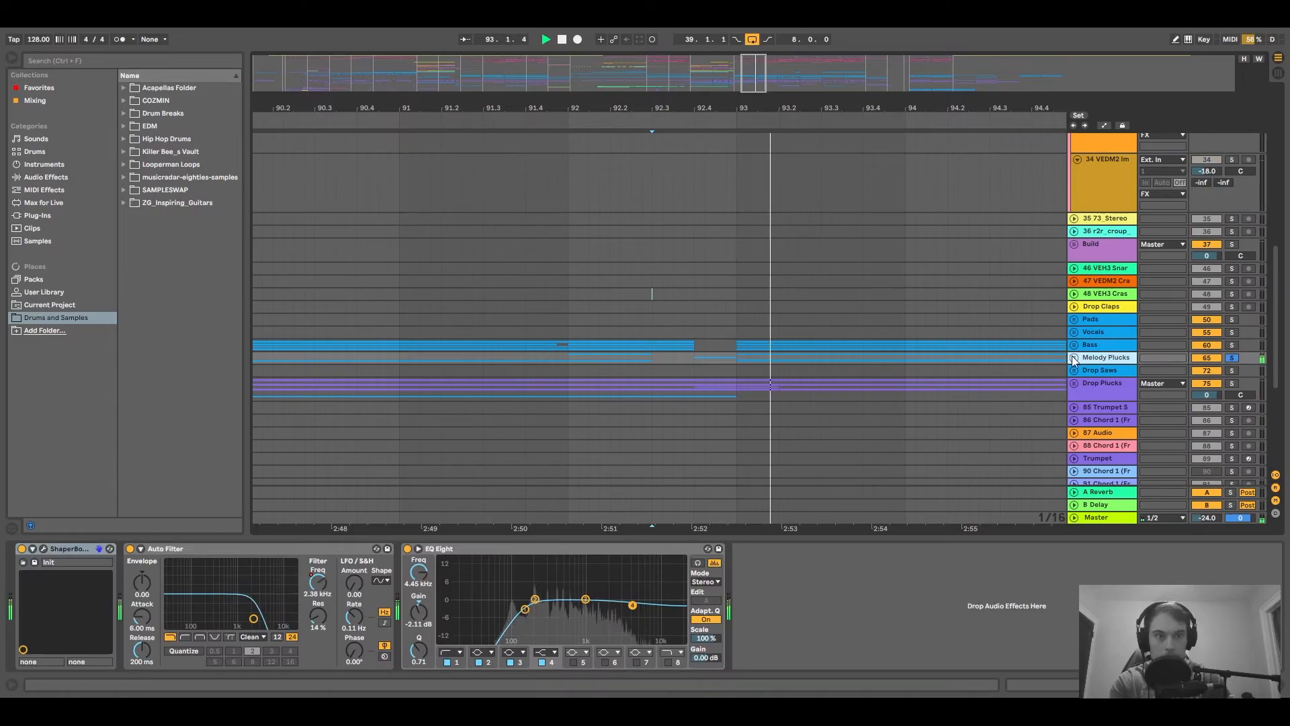
left_click(1074, 357)
scroll(666, 297, "down", 1)
left_click(712, 295)
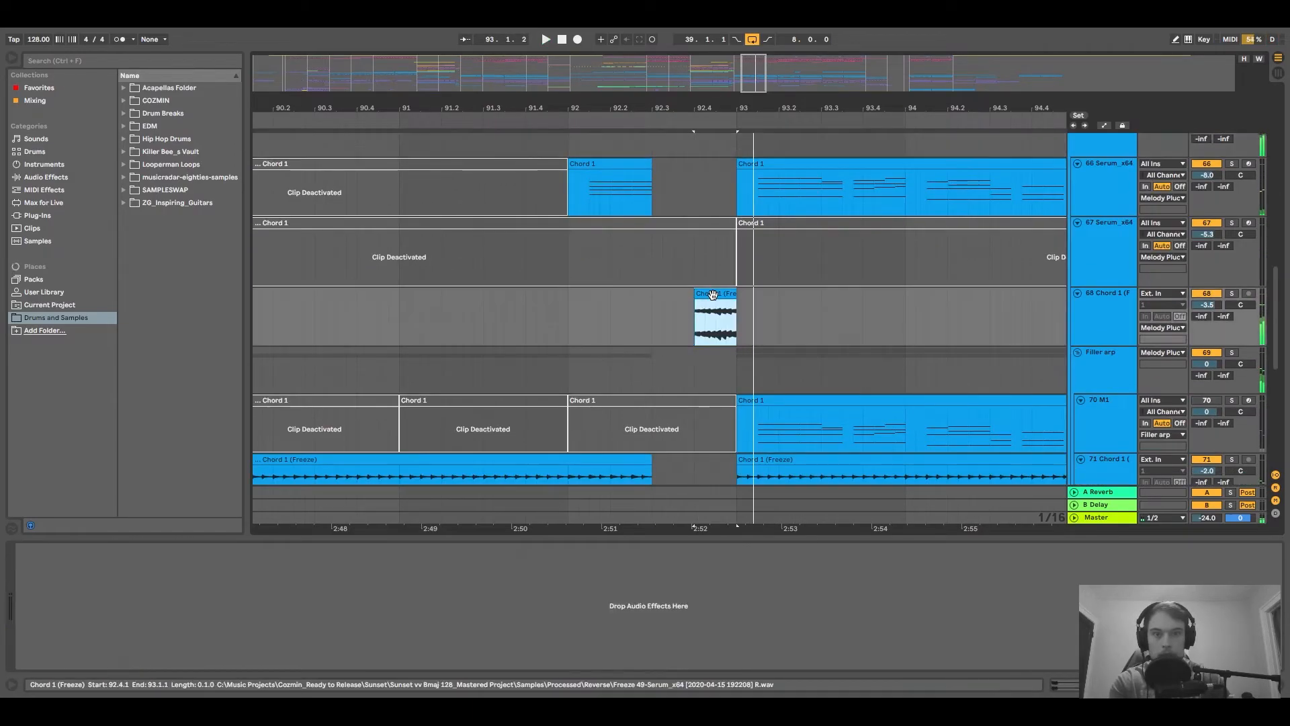
Play the Melody Plucks from the short Chord 1 clip on the 66 Serum track at bar 92.
left_click(589, 188)
key("space")
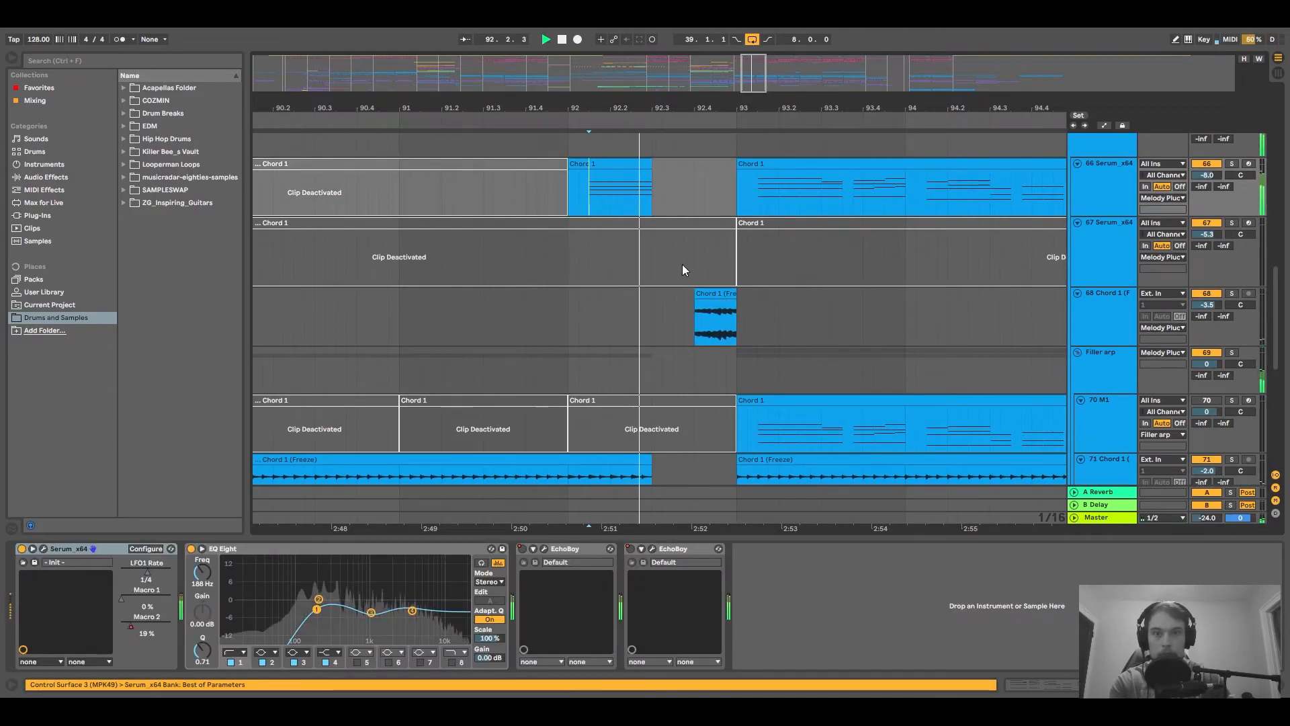
key("space")
scroll(672, 302, "down", 1)
Split the deactivated Chord 1 clip on 67 Serum between 92.4 and 93.1, and play the reversed clip on the track below.
left_click(607, 316)
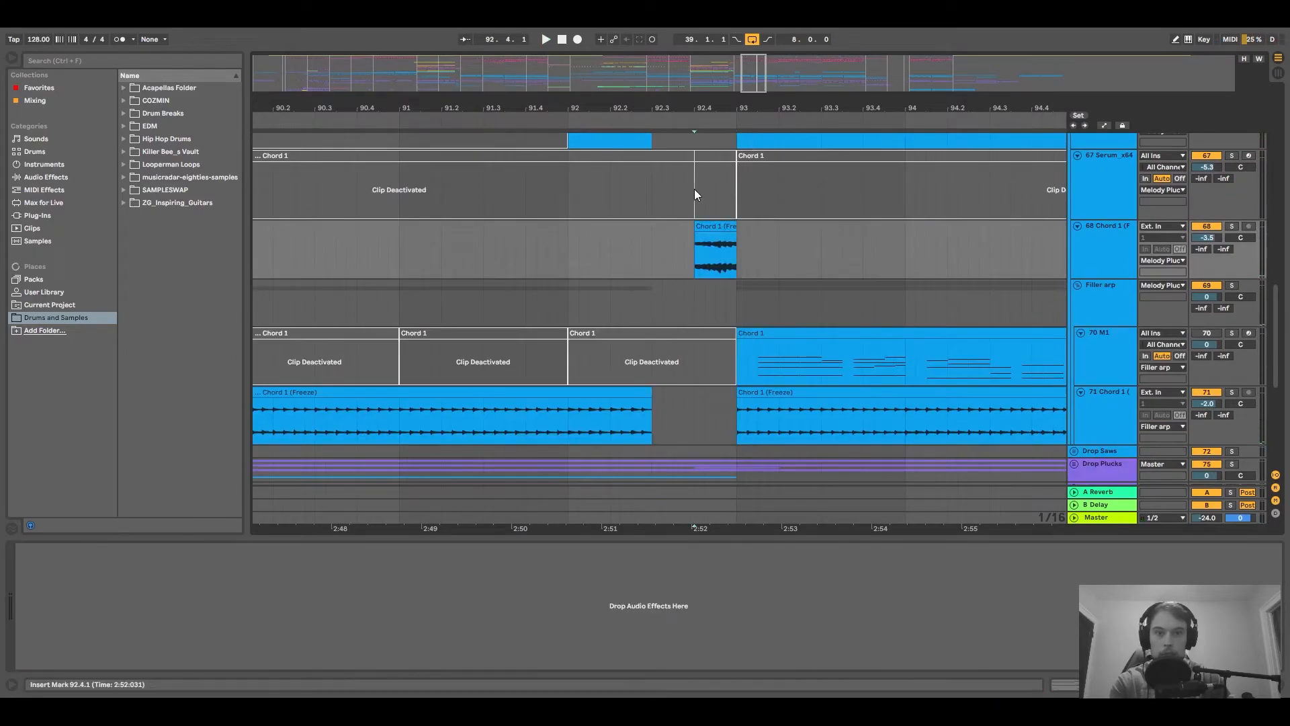
left_click_drag(695, 188, 737, 202)
key("ctrl+e")
key("Down")
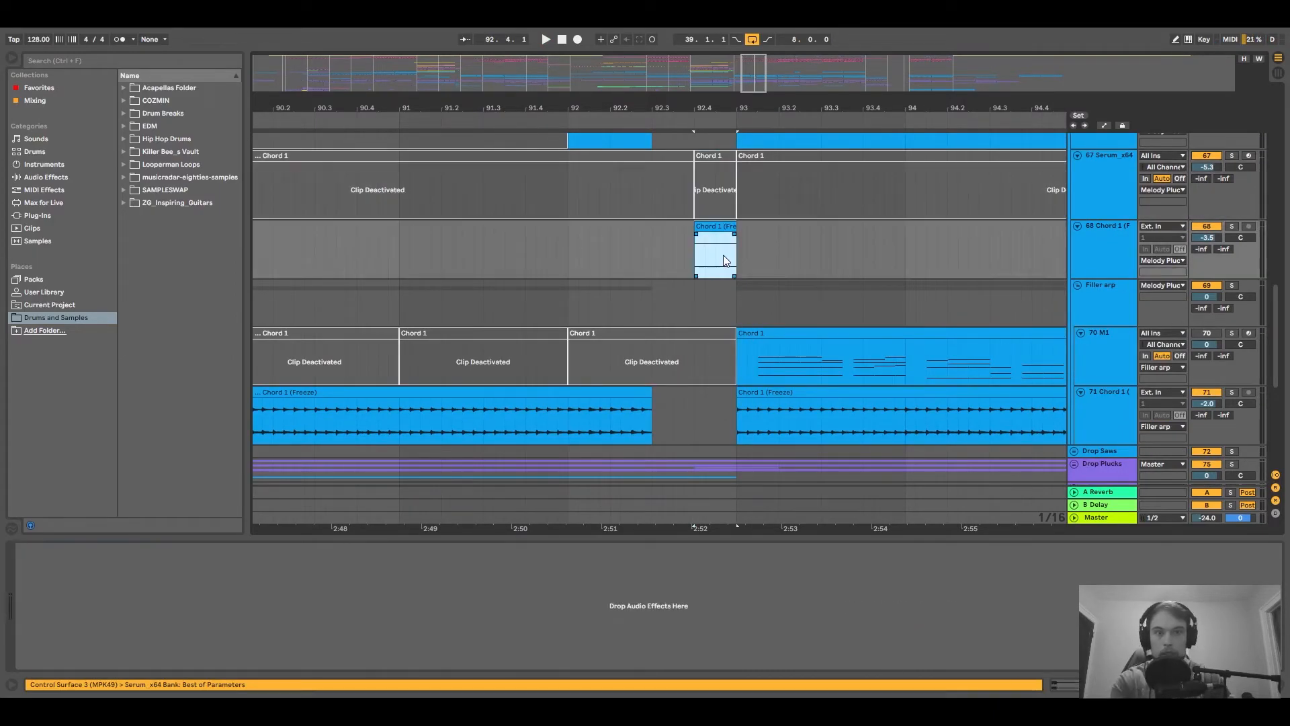
key("space")
key("space")
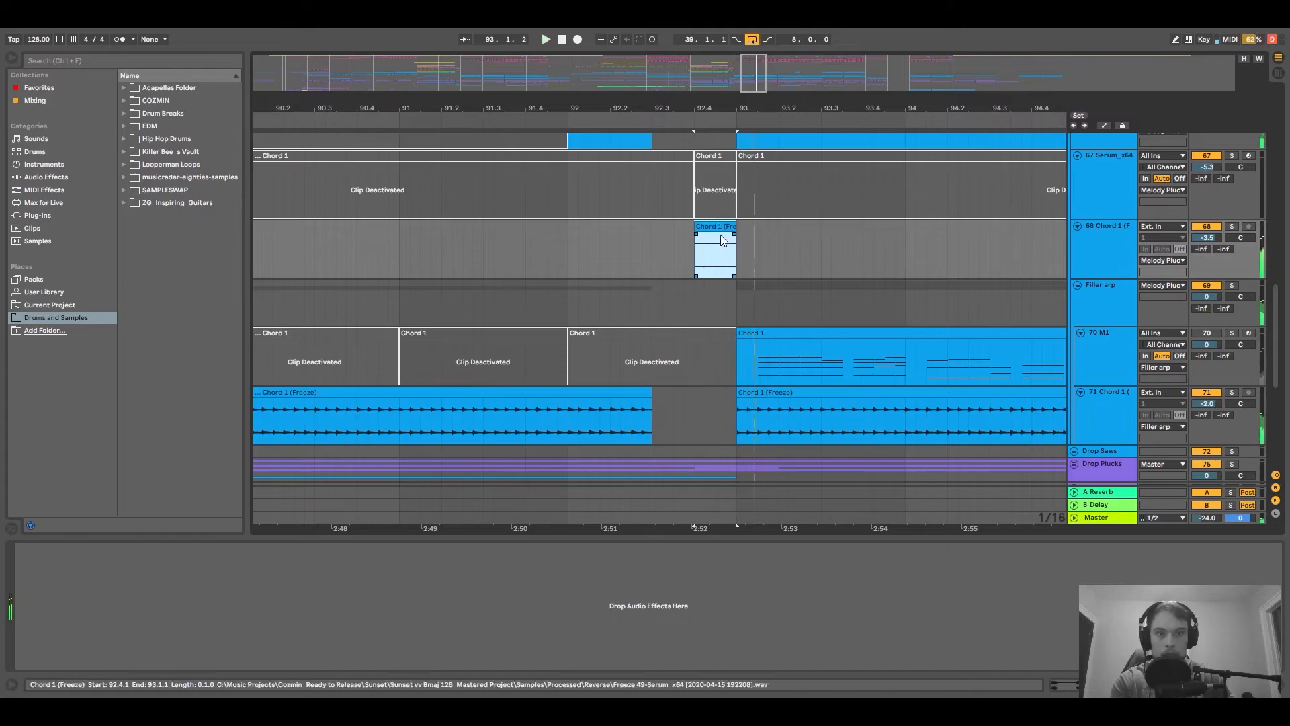
Open the reversed Chord 1 (Freeze) clip on track 68 to view its waveform and transposition, and return to the devices.
scroll(718, 289, "up", 1)
double_click(718, 289)
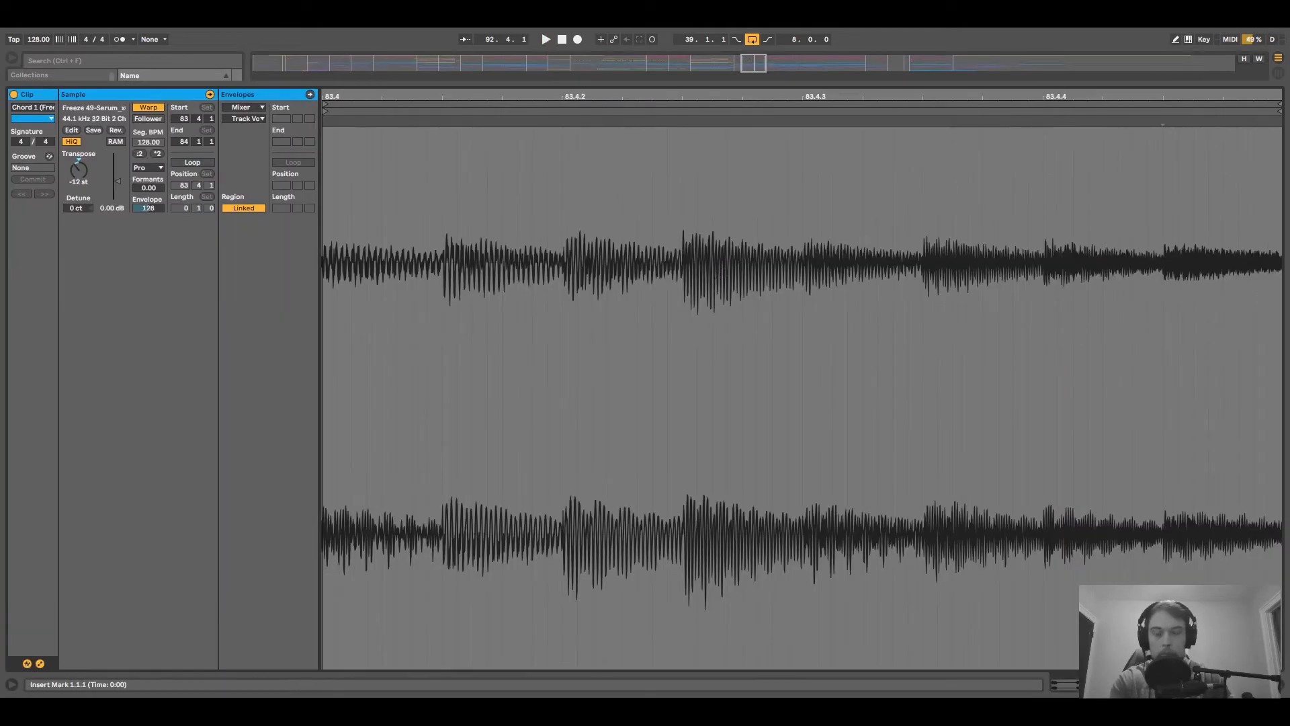
key("shift+Tab")
Play the full mix from bar 92 through the reversed clip and select that clip.
left_click(665, 265)
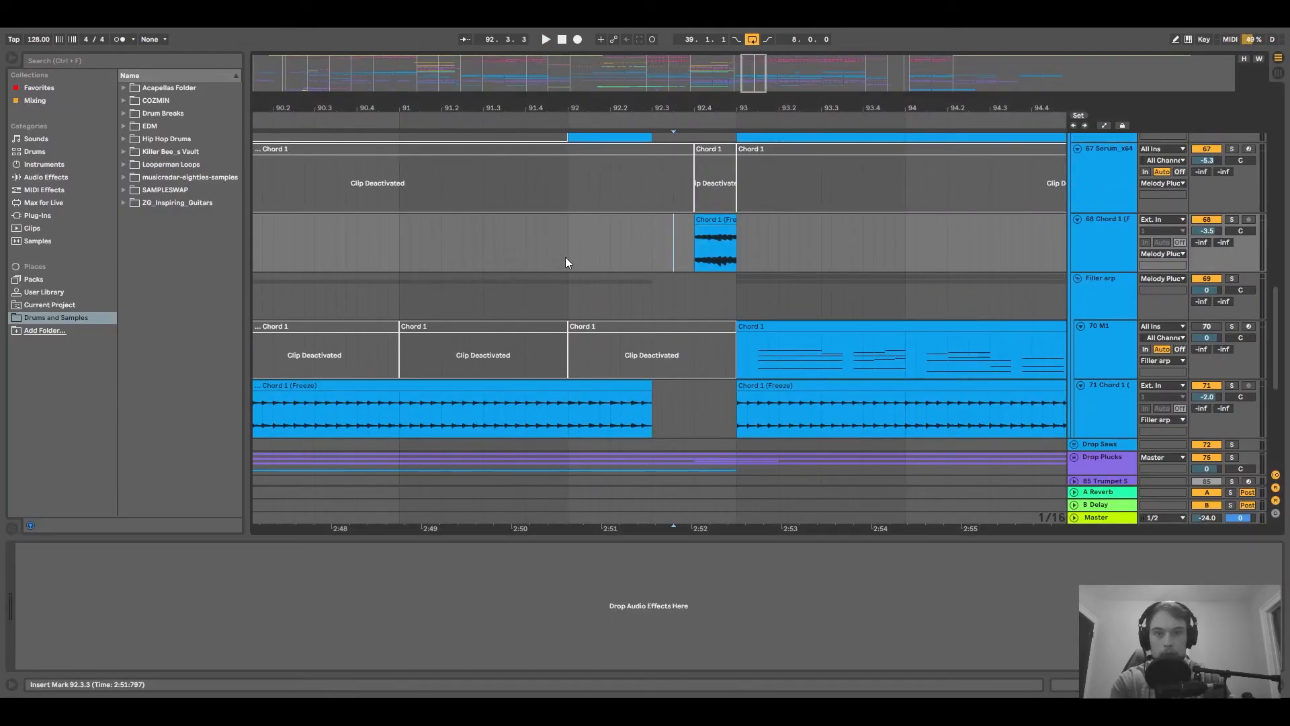
key("space")
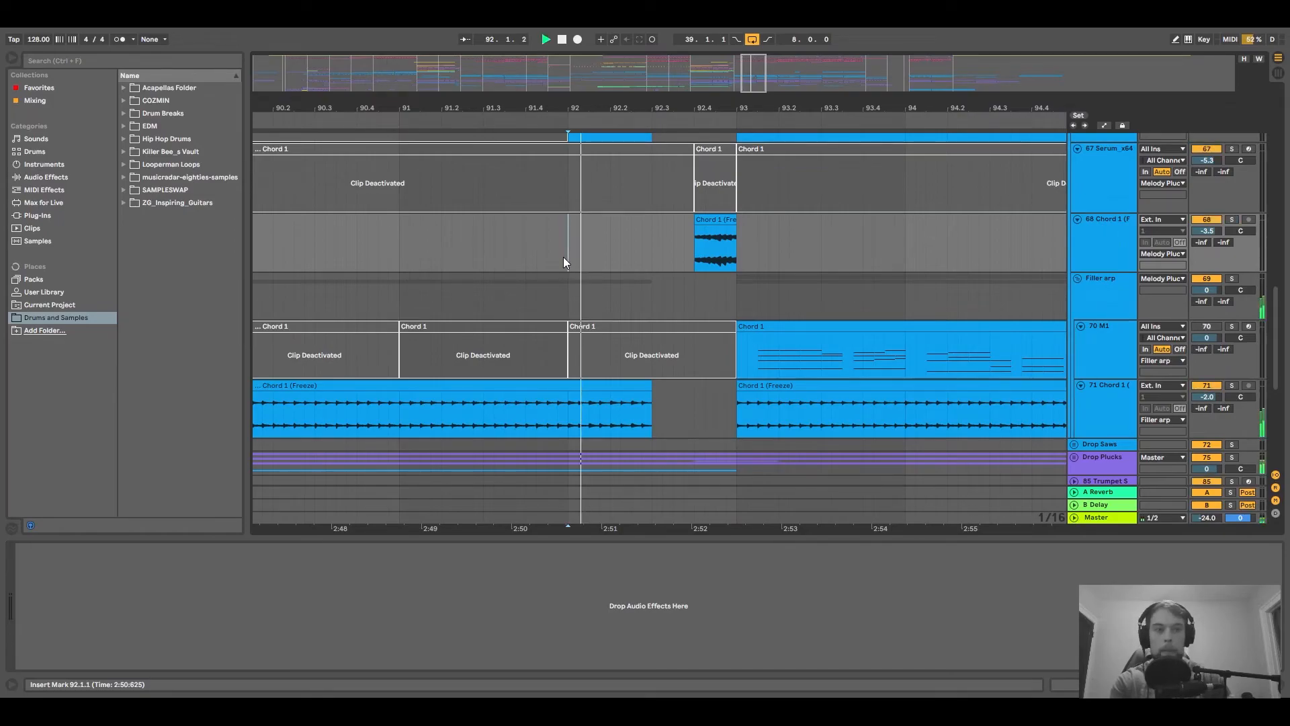
scroll(719, 303, "up", 2)
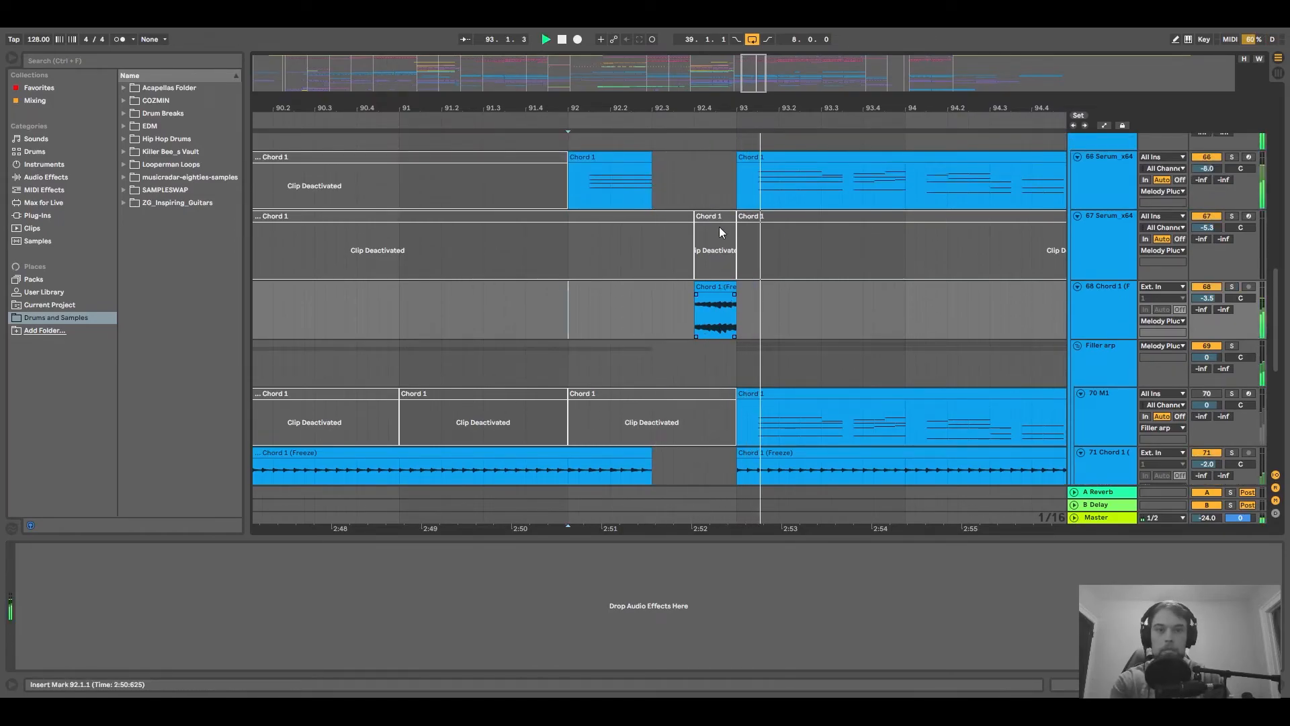
left_click(722, 313)
Expand the Bass group, then collapse all tracks to show the Drop up to bar 108.
left_click_drag(818, 97, 813, 282)
scroll(812, 327, "up", 5)
scroll(815, 325, "up", 3)
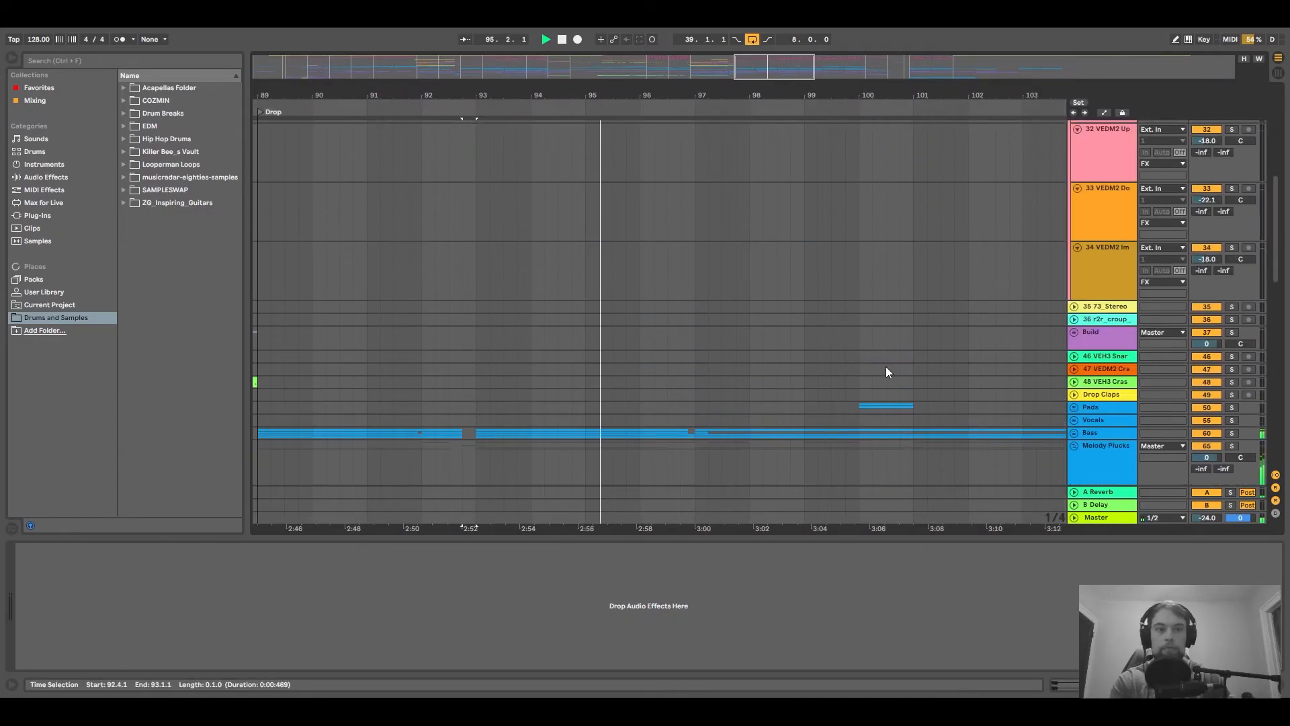
left_click(1078, 430)
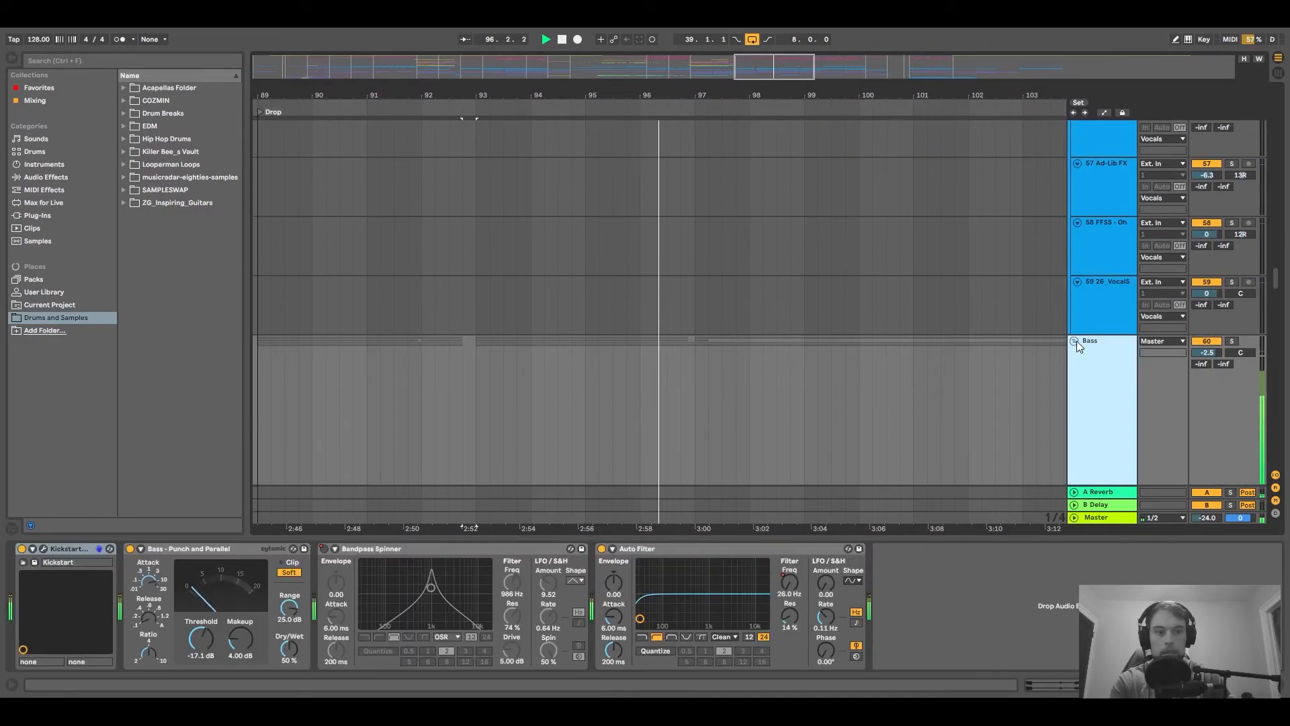
left_click(1075, 340, "alt")
left_click_drag(639, 105, 636, 154)
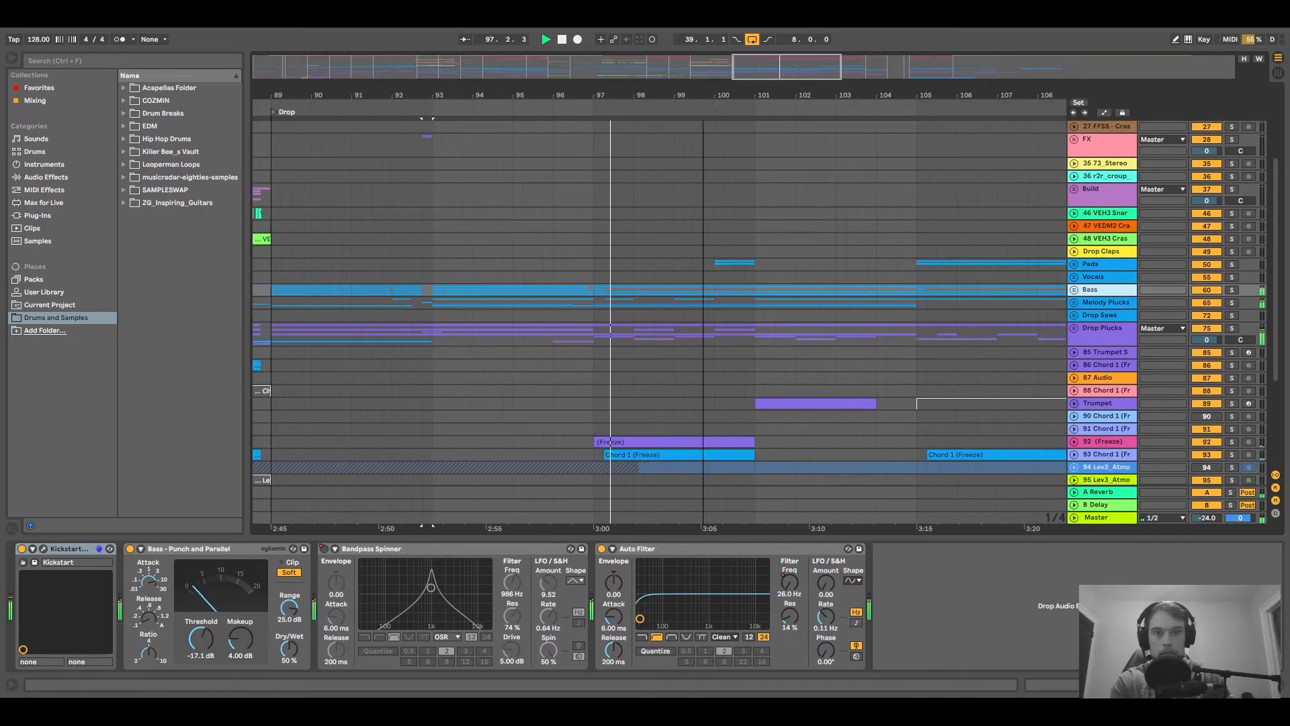
Solo the Bass group and play it from bar 97 with its effects shown.
left_click(593, 301)
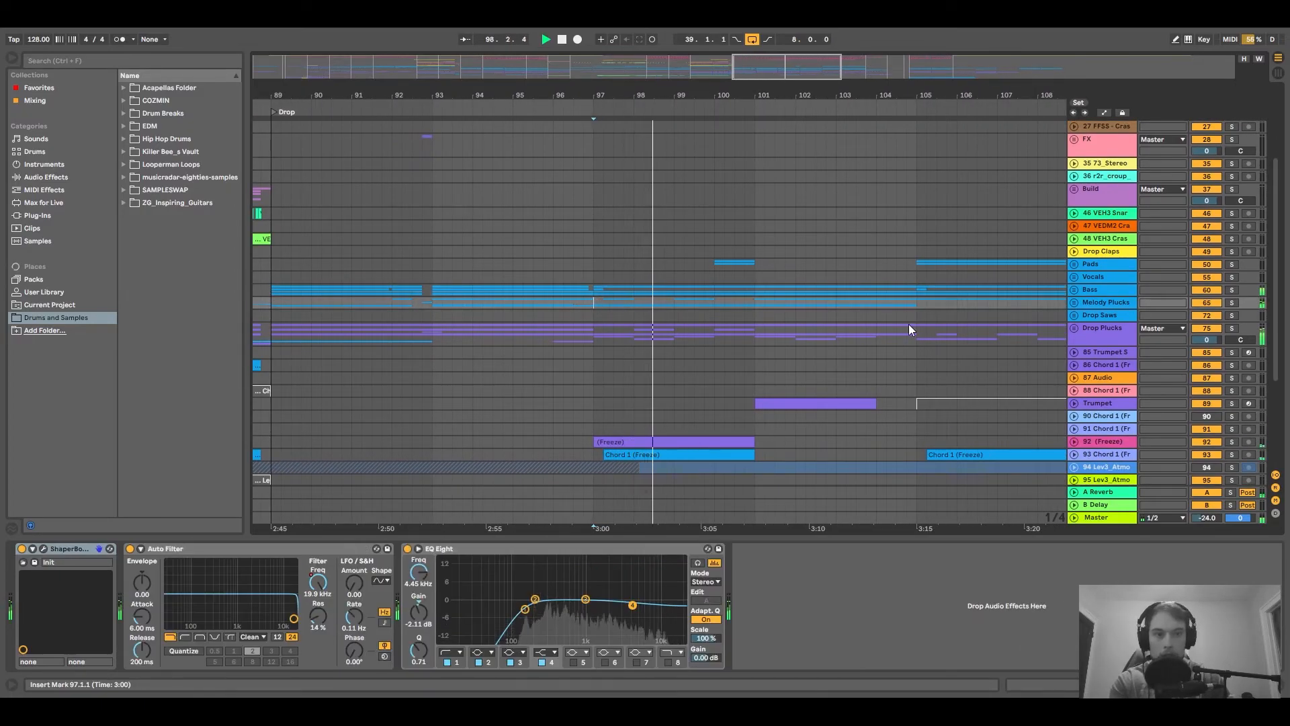
left_click(1094, 291)
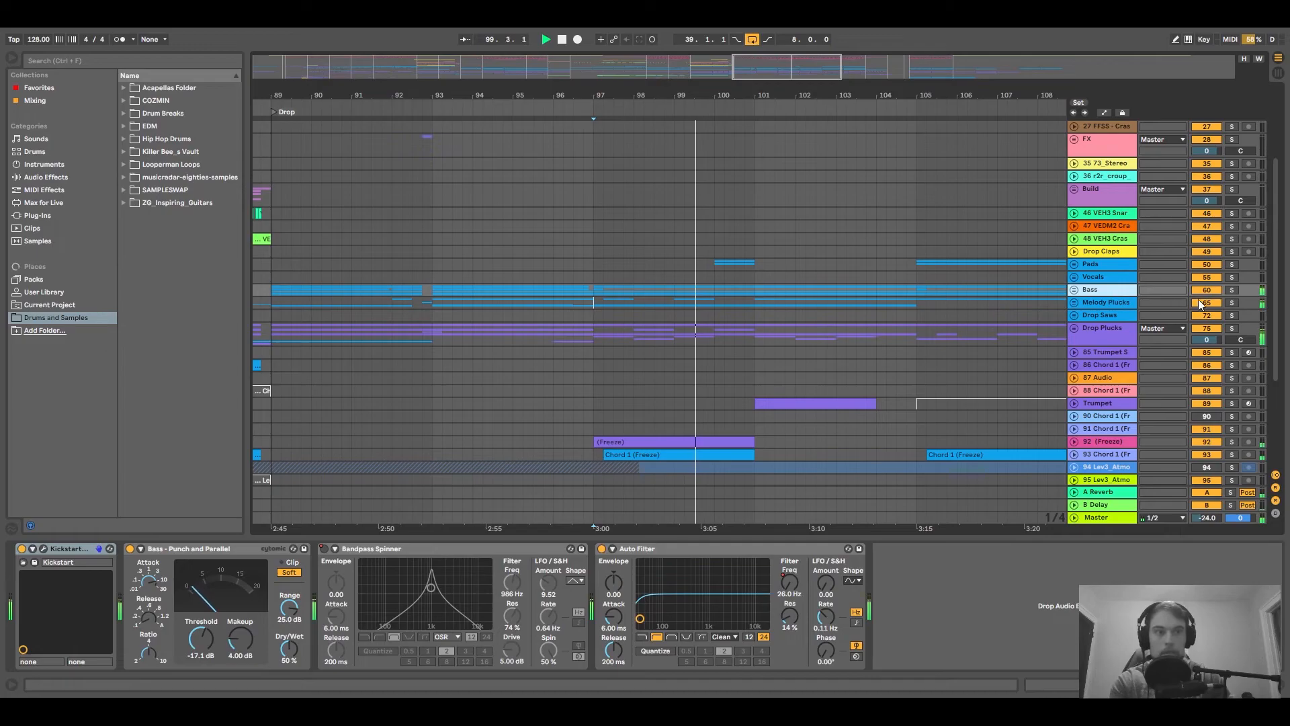
left_click(1232, 290)
scroll(874, 306, "up", 5)
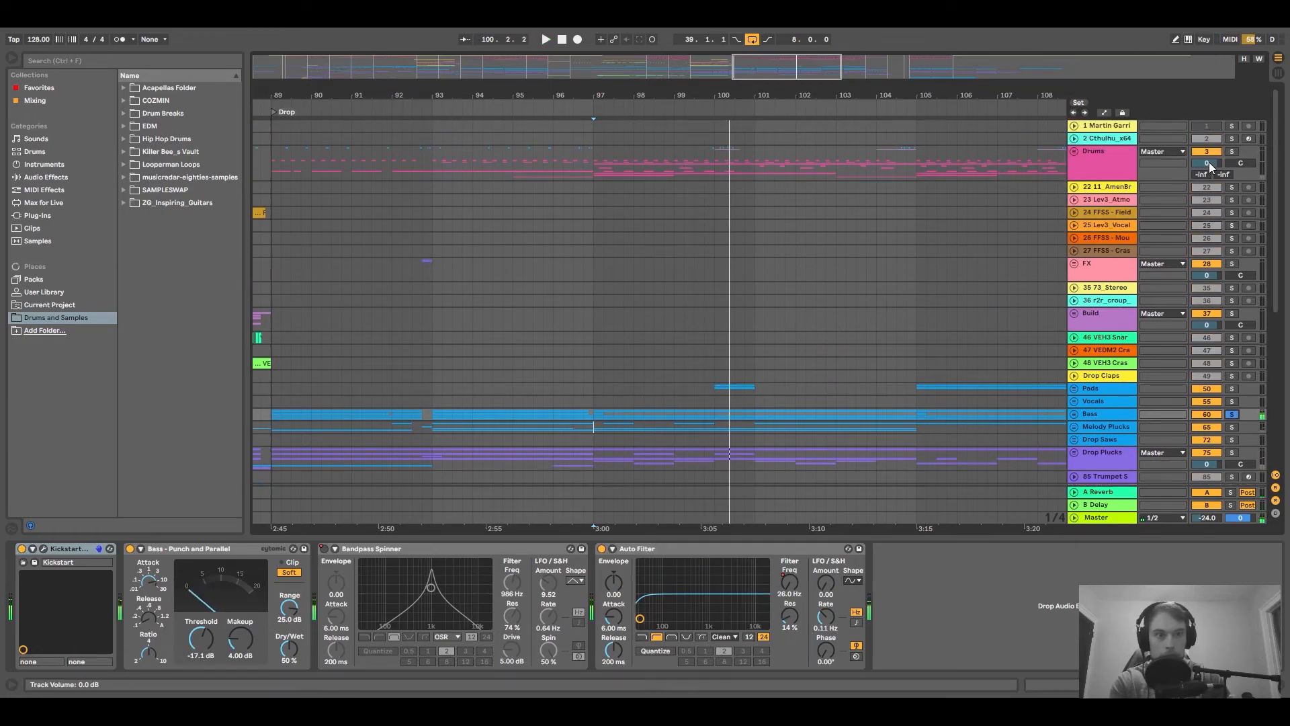
key("space")
scroll(1016, 328, "down", 3)
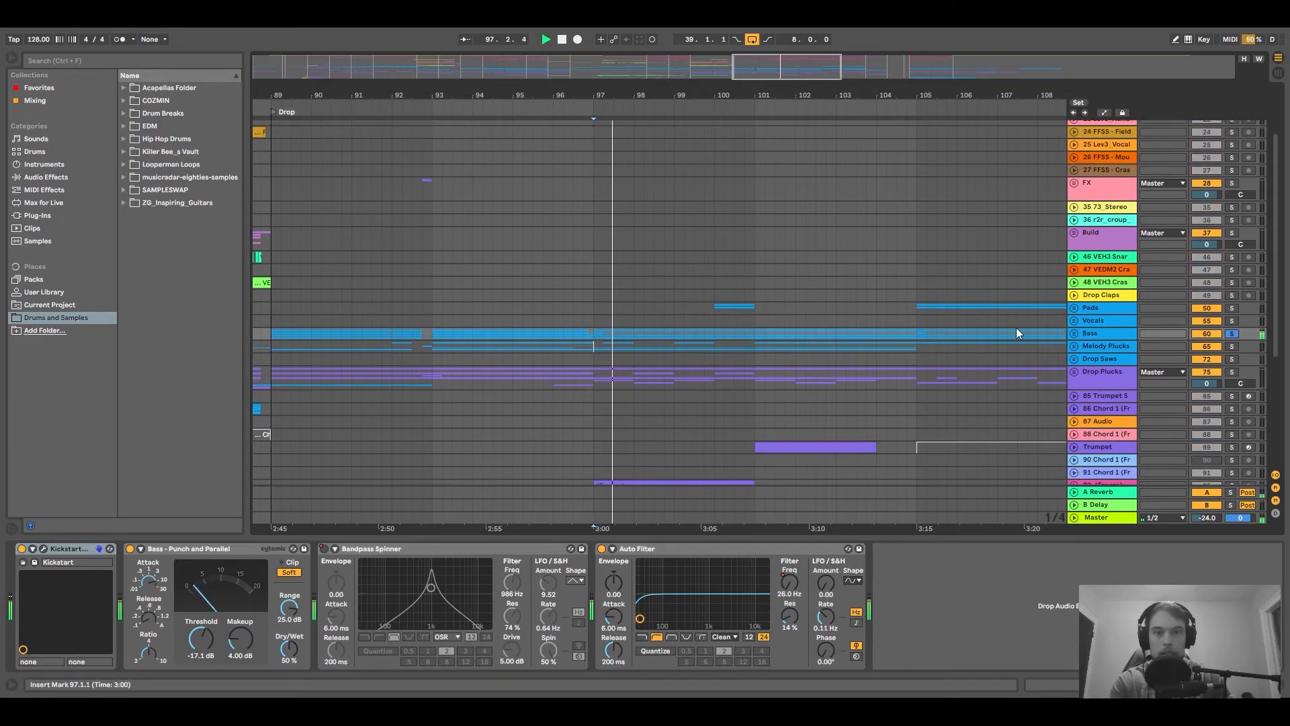
left_click(1083, 333)
left_click(1073, 341)
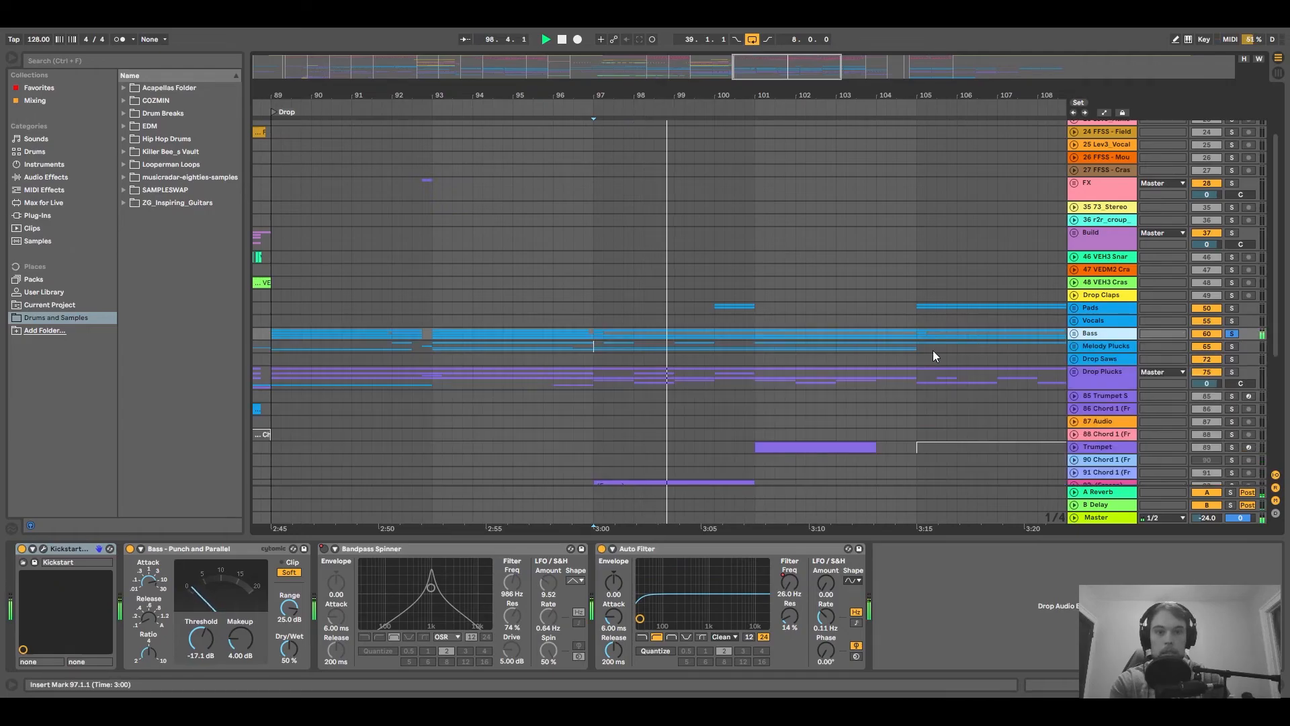
scroll(712, 318, "down", 2)
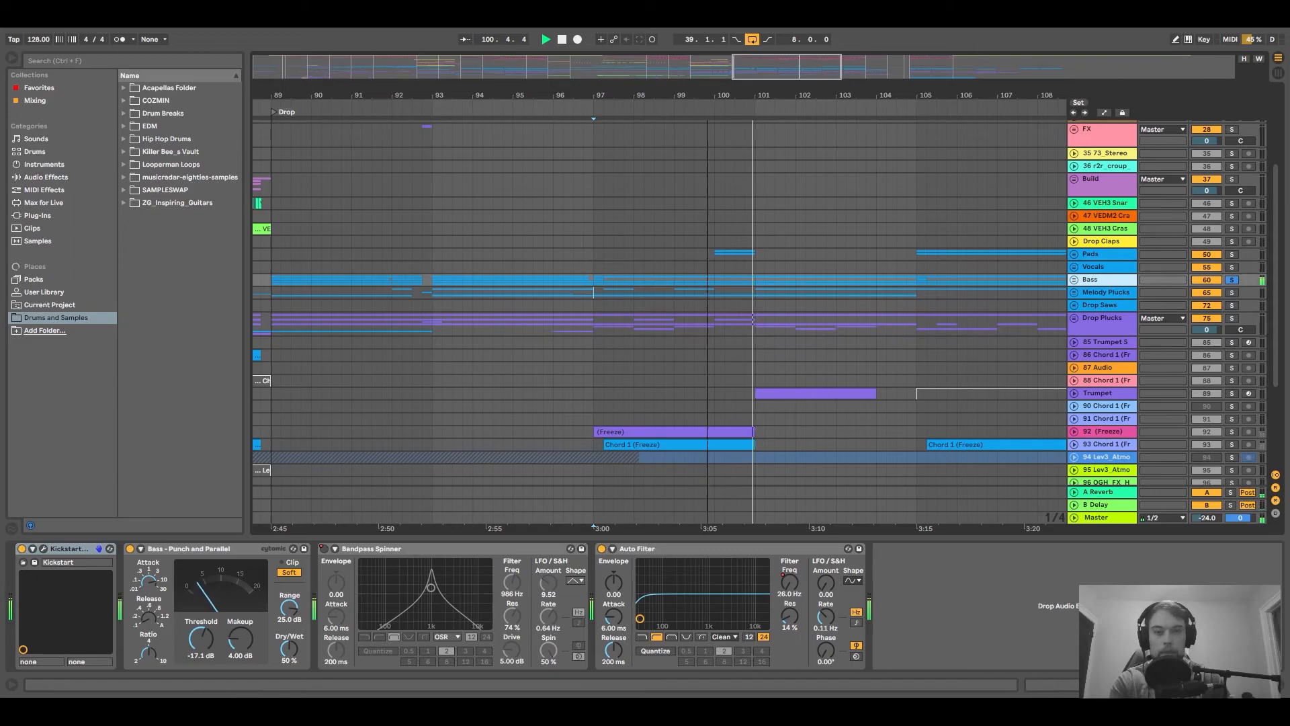
Expand the Bass group to examine its four layers' clips across the Drop, and collapse it again.
left_click_drag(708, 92, 661, 93)
left_click(1073, 281)
key("z")
left_click_drag(657, 94, 660, 91)
scroll(699, 209, "down", 2)
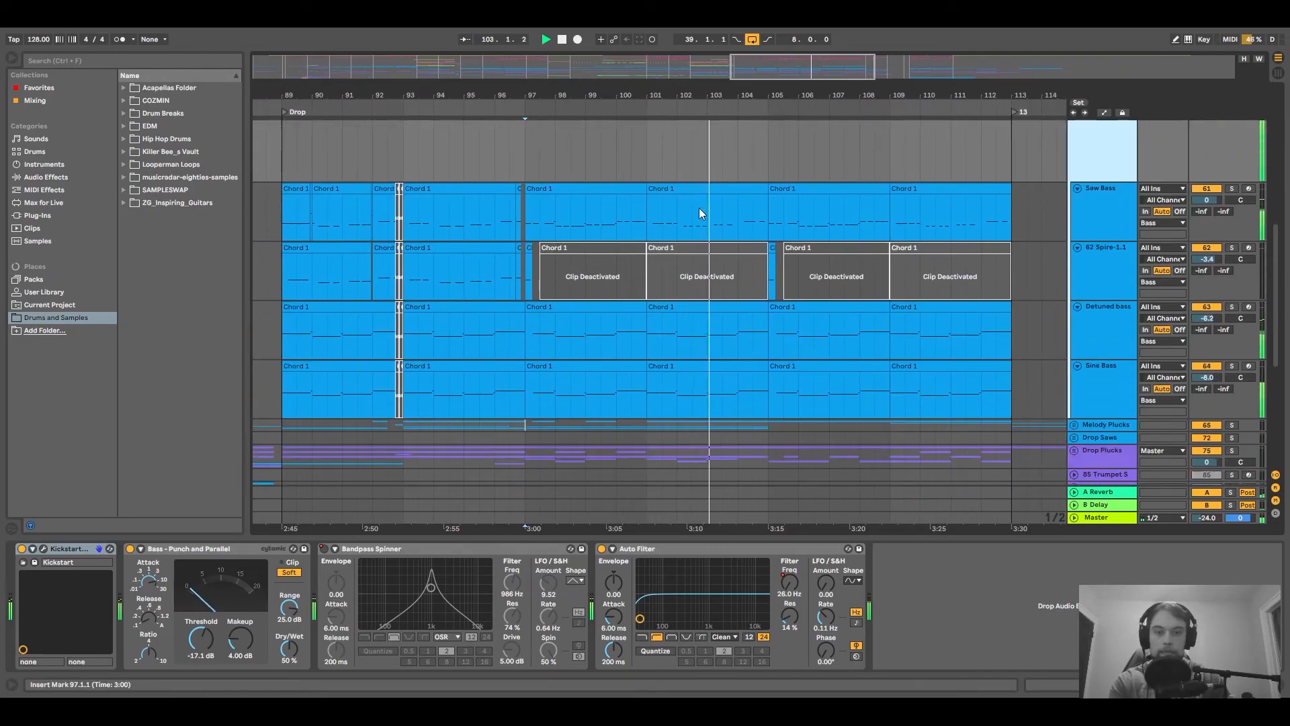
scroll(993, 252, "up", 2)
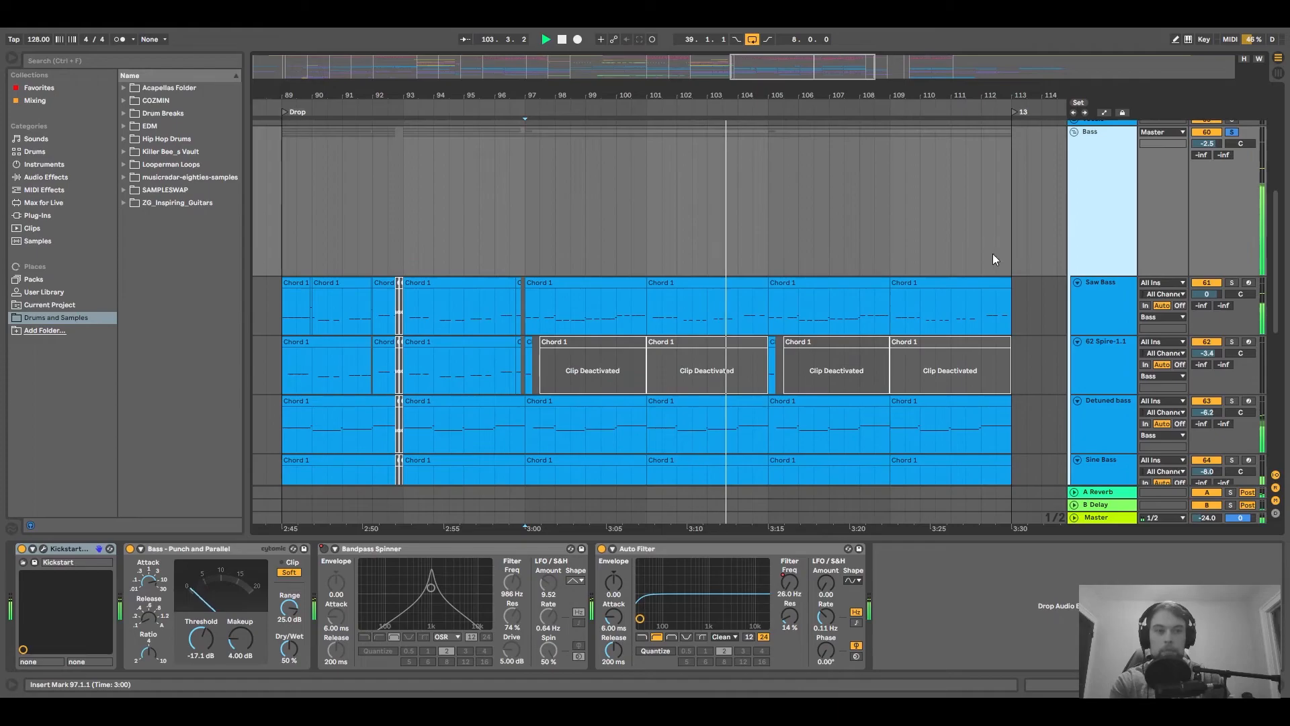
left_click(1075, 131)
left_click(821, 303)
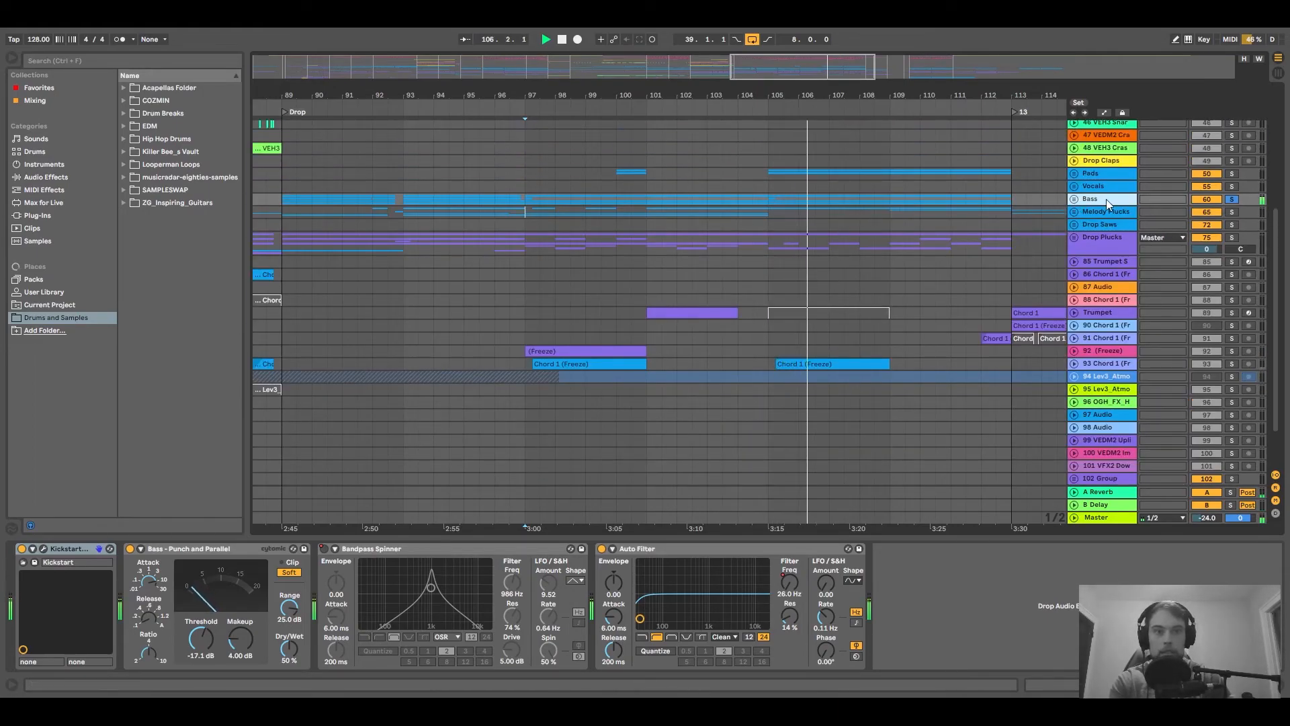
Solo the Drop Plucks group alongside the Bass, play both from bar 97, and return to the full mix.
left_click(1130, 250)
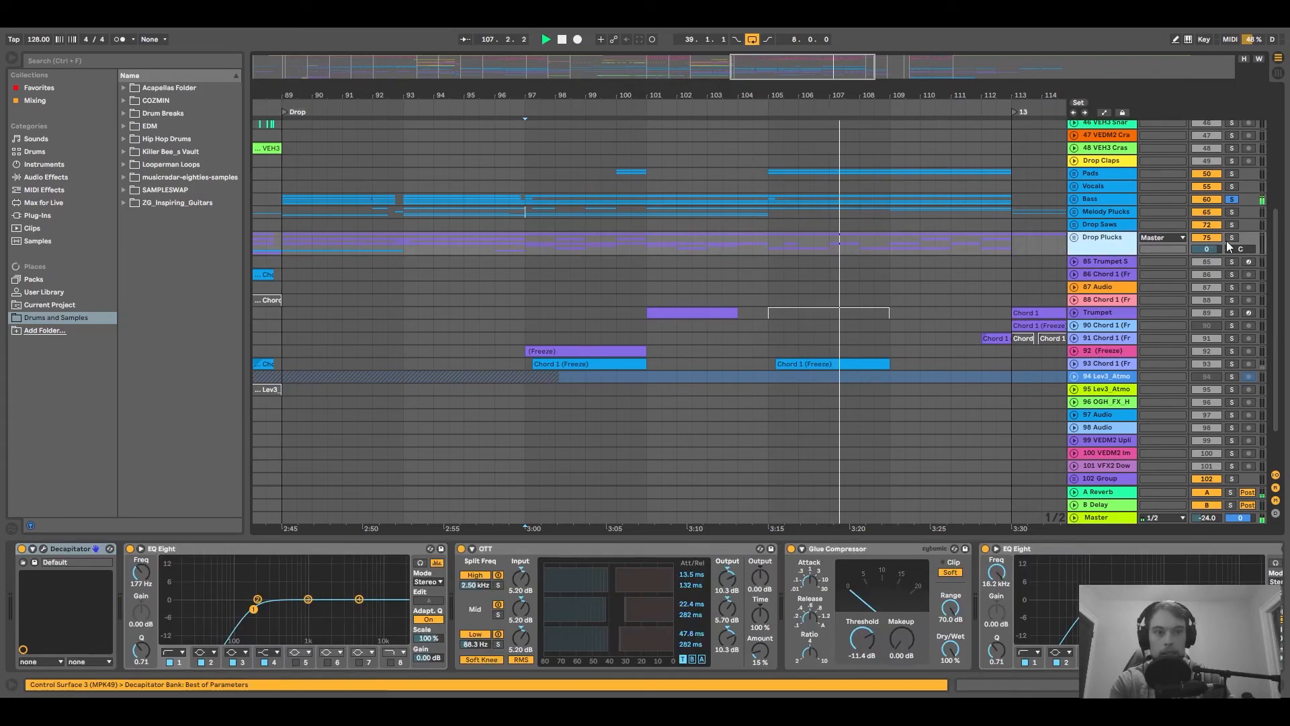
left_click(1232, 238)
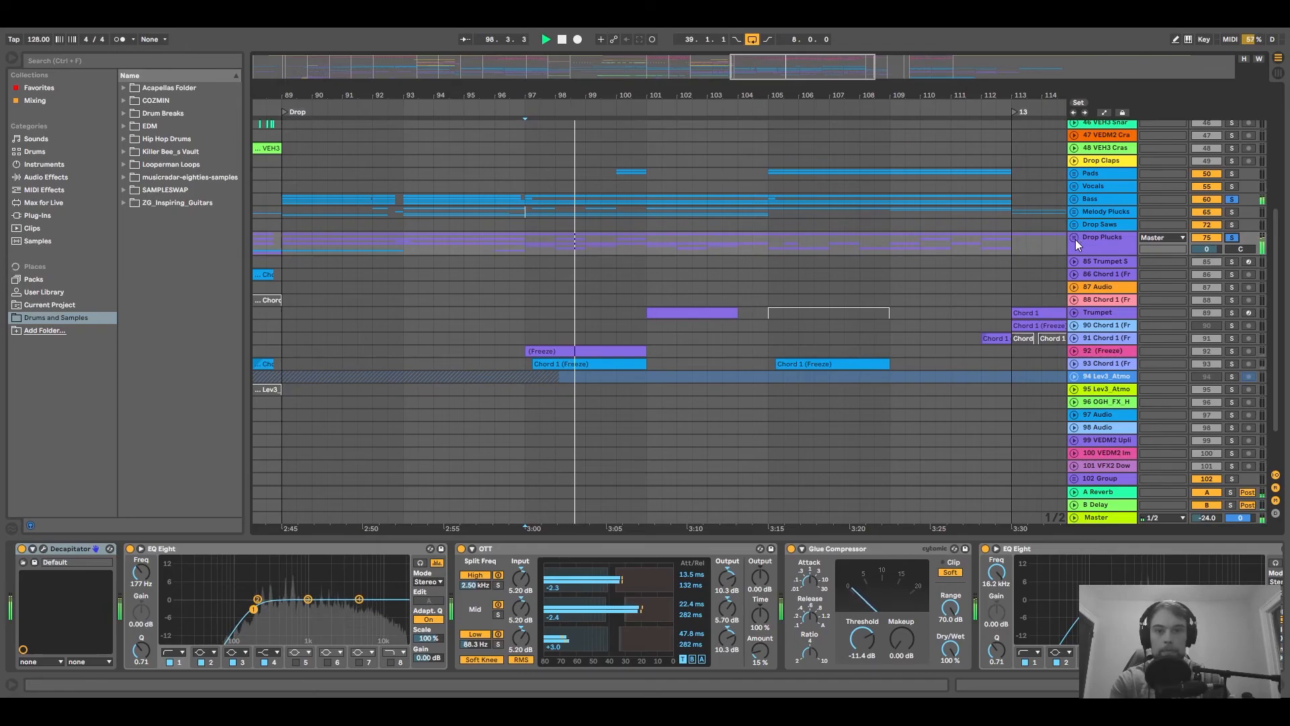
scroll(965, 297, "up", 3)
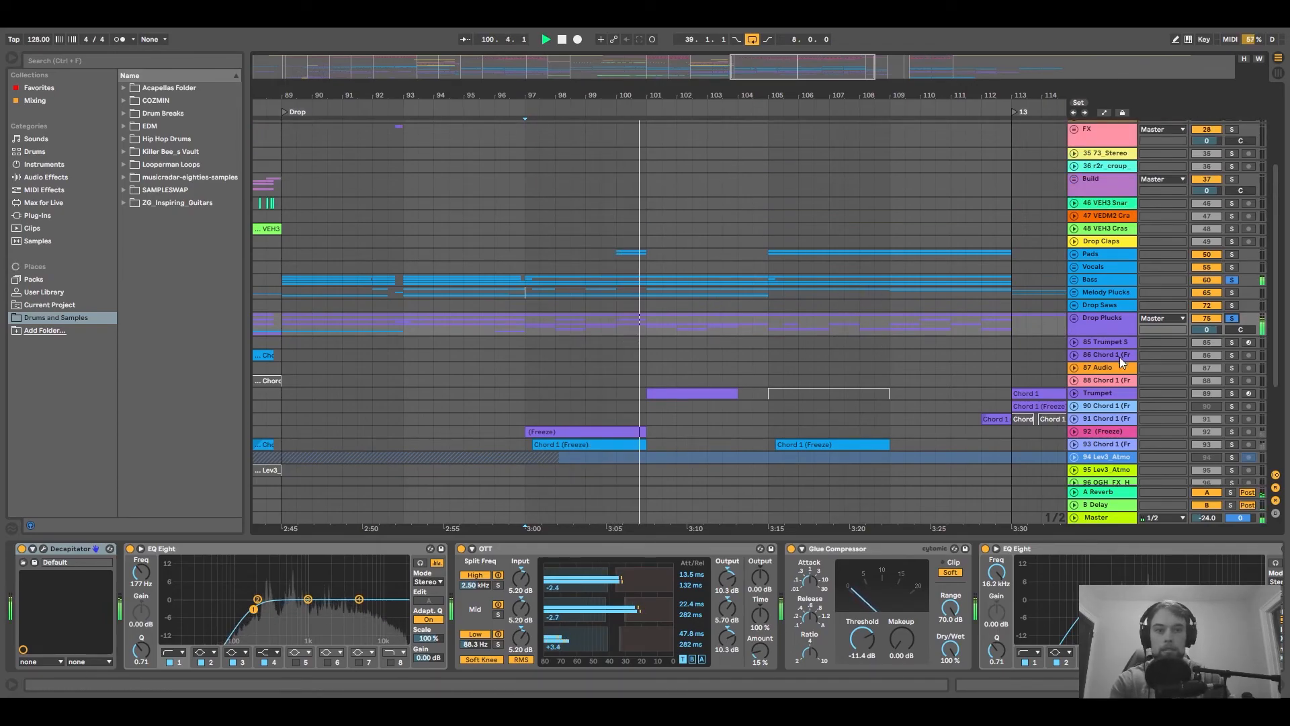
scroll(1020, 365, "down", 3)
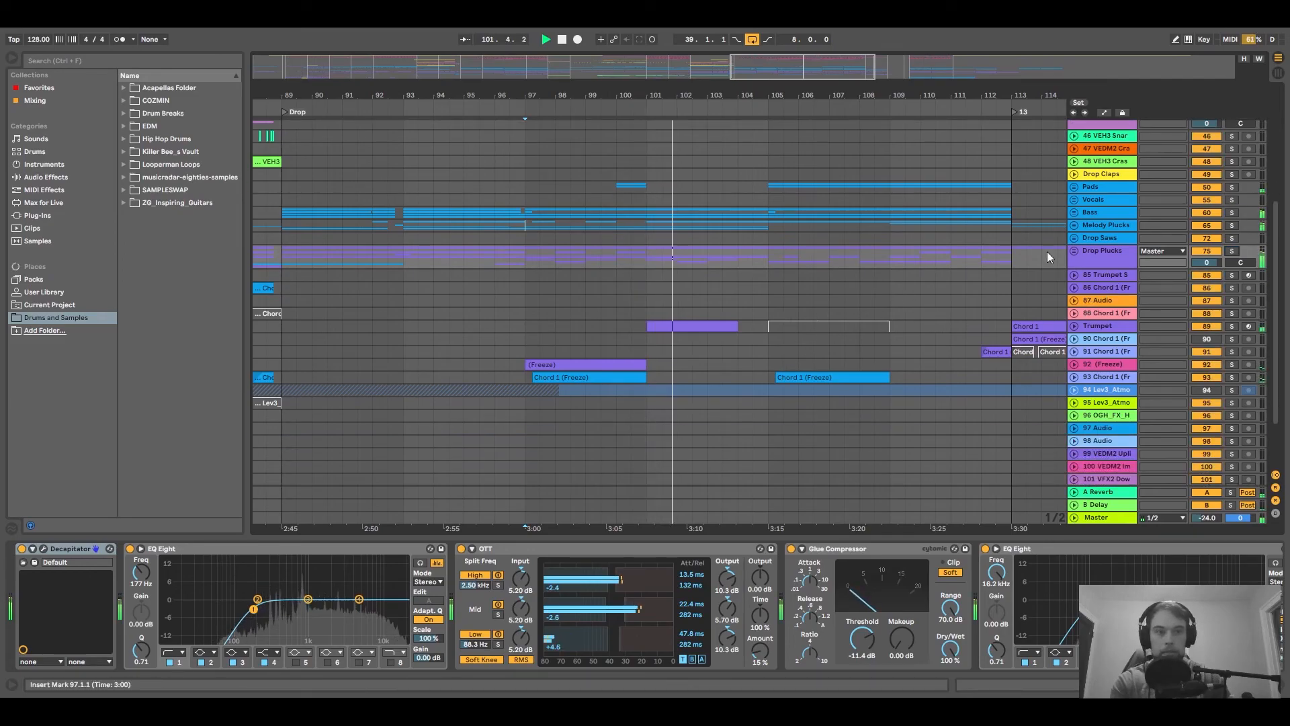
Play the full mix from bar 105 in the second half of the Drop.
left_click_drag(702, 94, 670, 88)
left_click(728, 259)
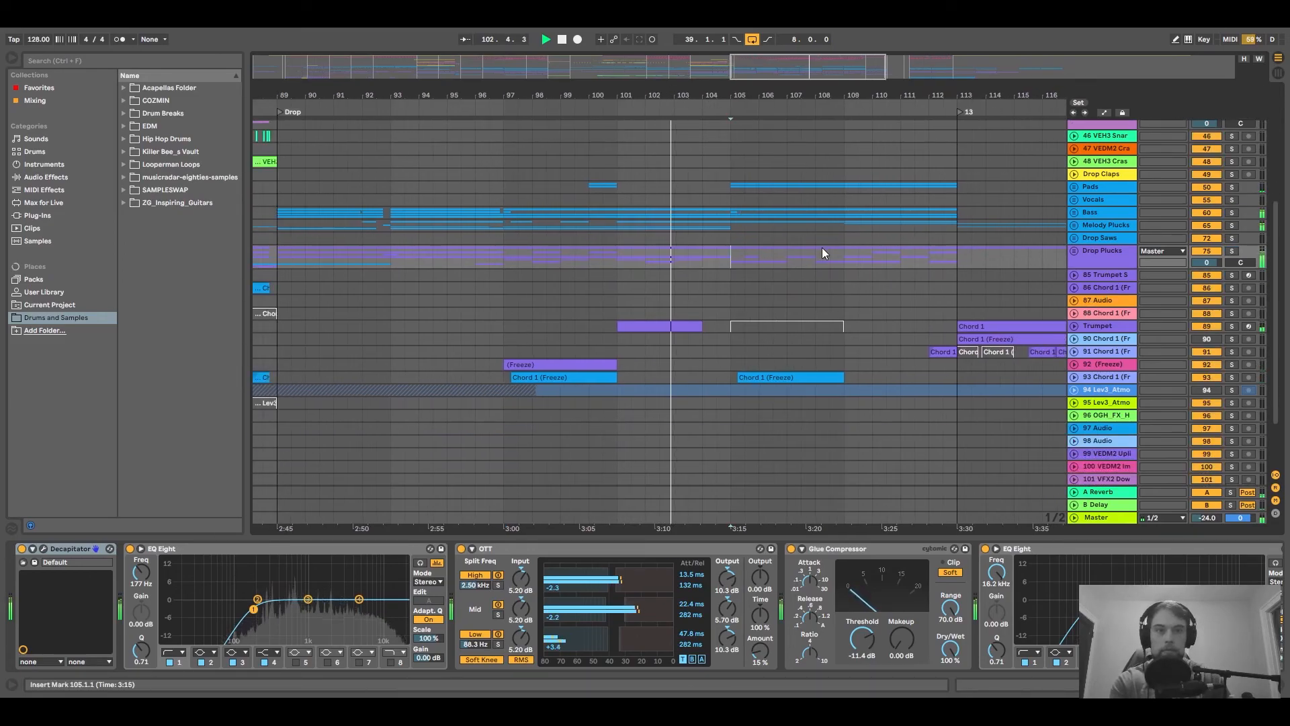
scroll(817, 247, "up", 3)
left_click_drag(843, 97, 839, 92)
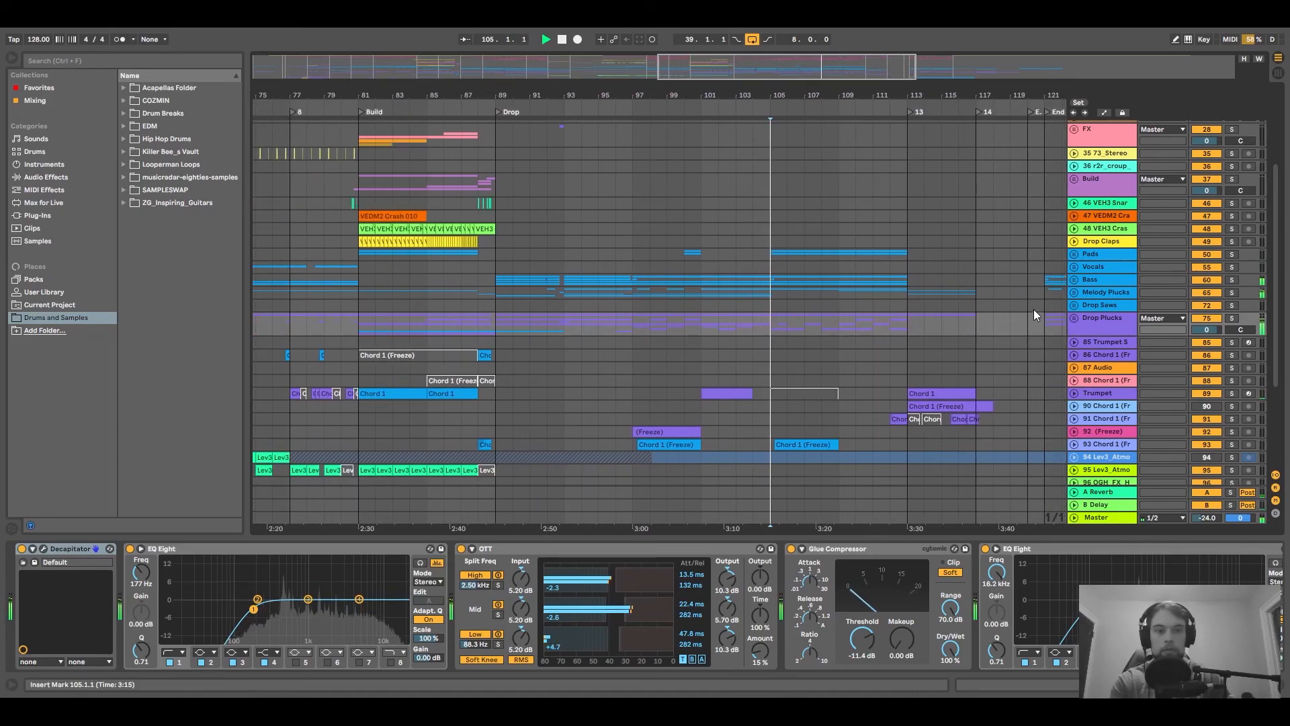
scroll(974, 256, "down", 4)
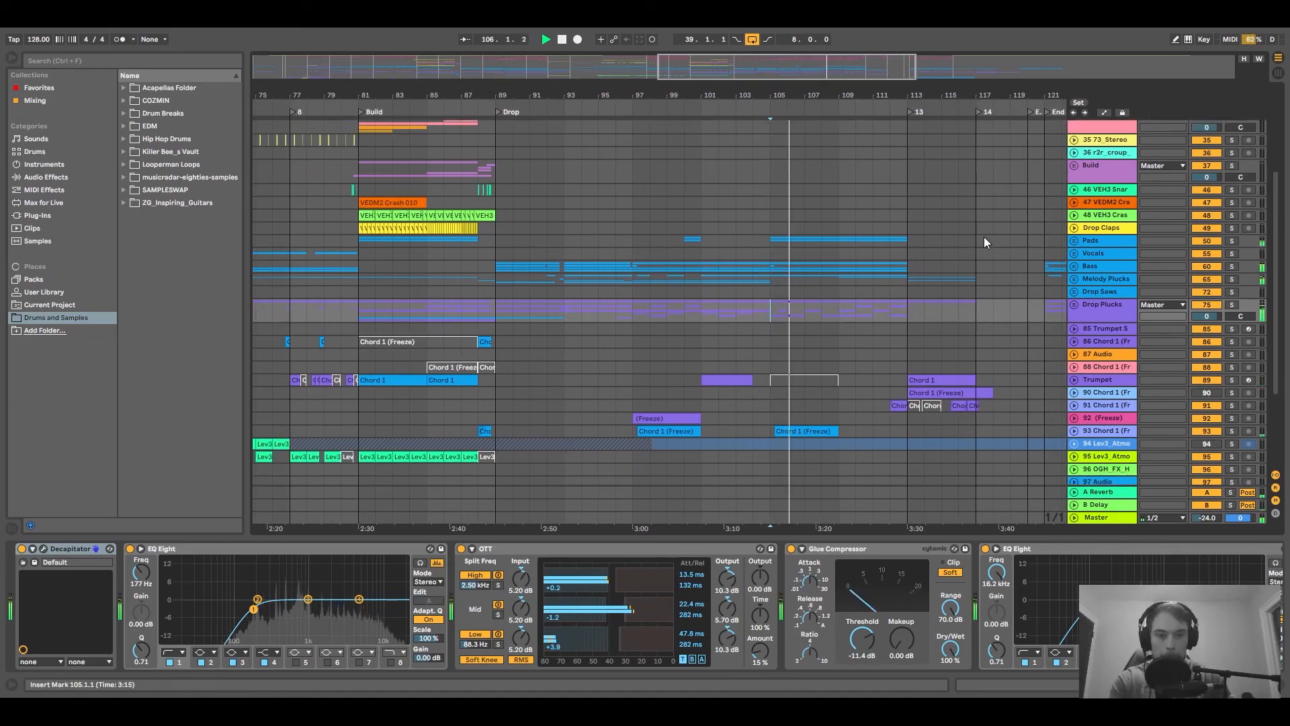
Select the Drums group and view the arrangement from the Drop through to the End section.
left_click_drag(829, 93, 712, 113)
scroll(772, 269, "up", 1)
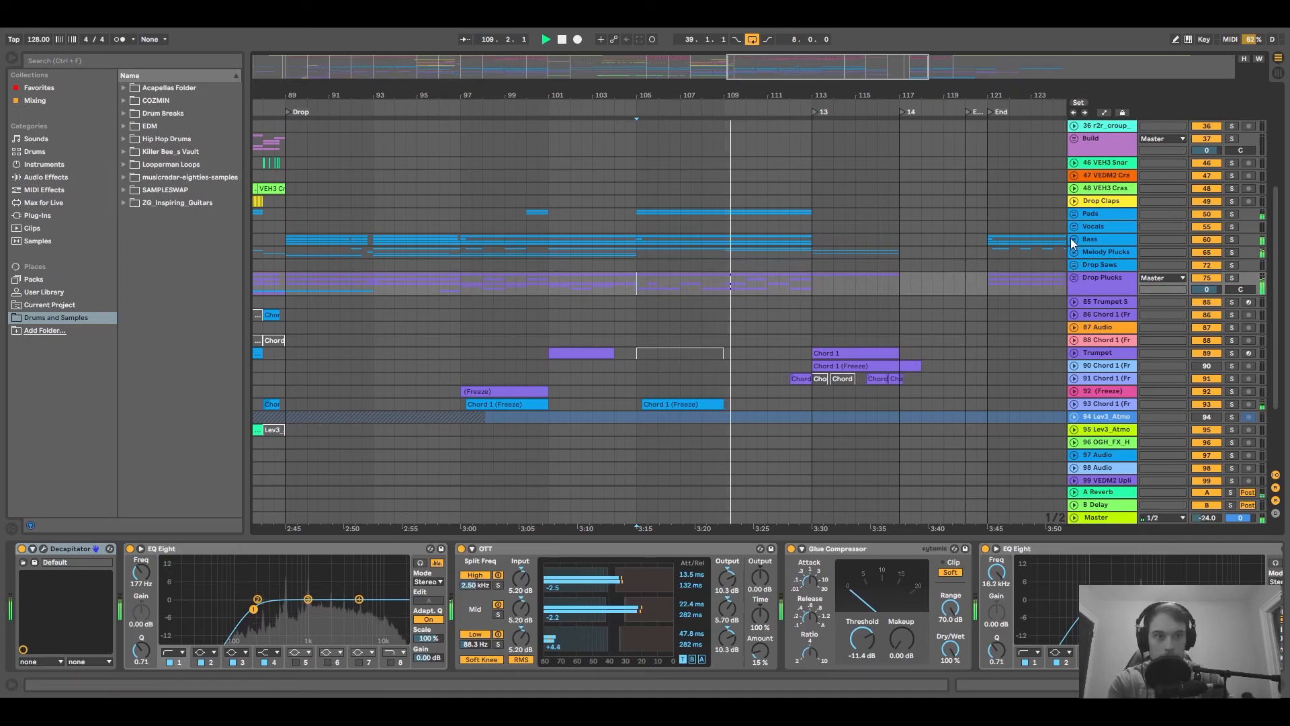
scroll(1076, 232, "up", 4)
scroll(1083, 236, "up", 9)
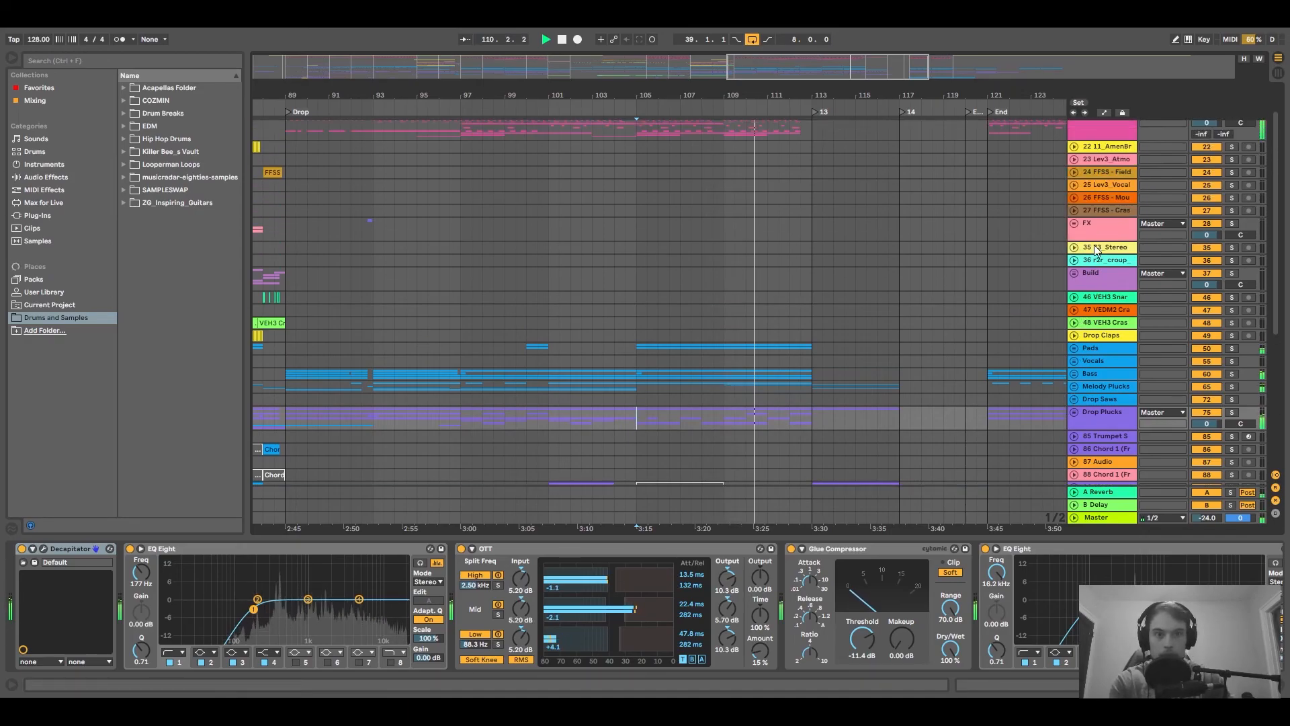
left_click(1106, 151)
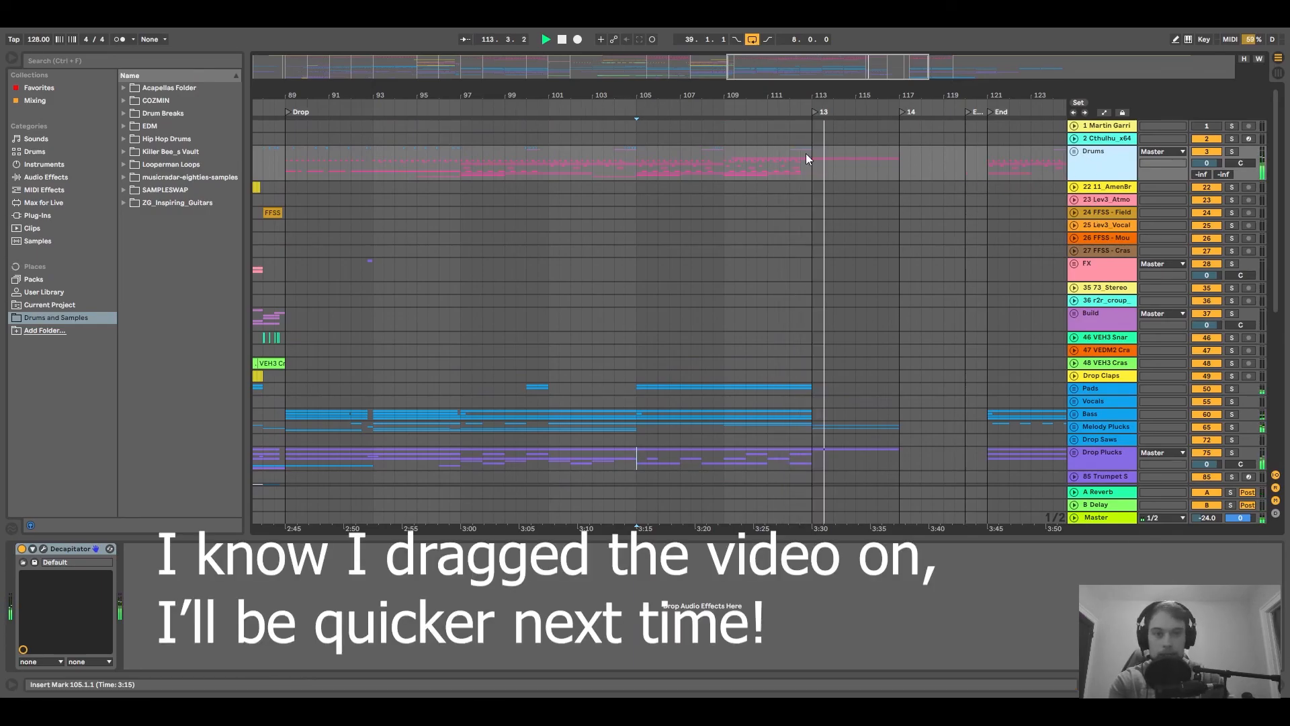
scroll(790, 158, "right", 1)
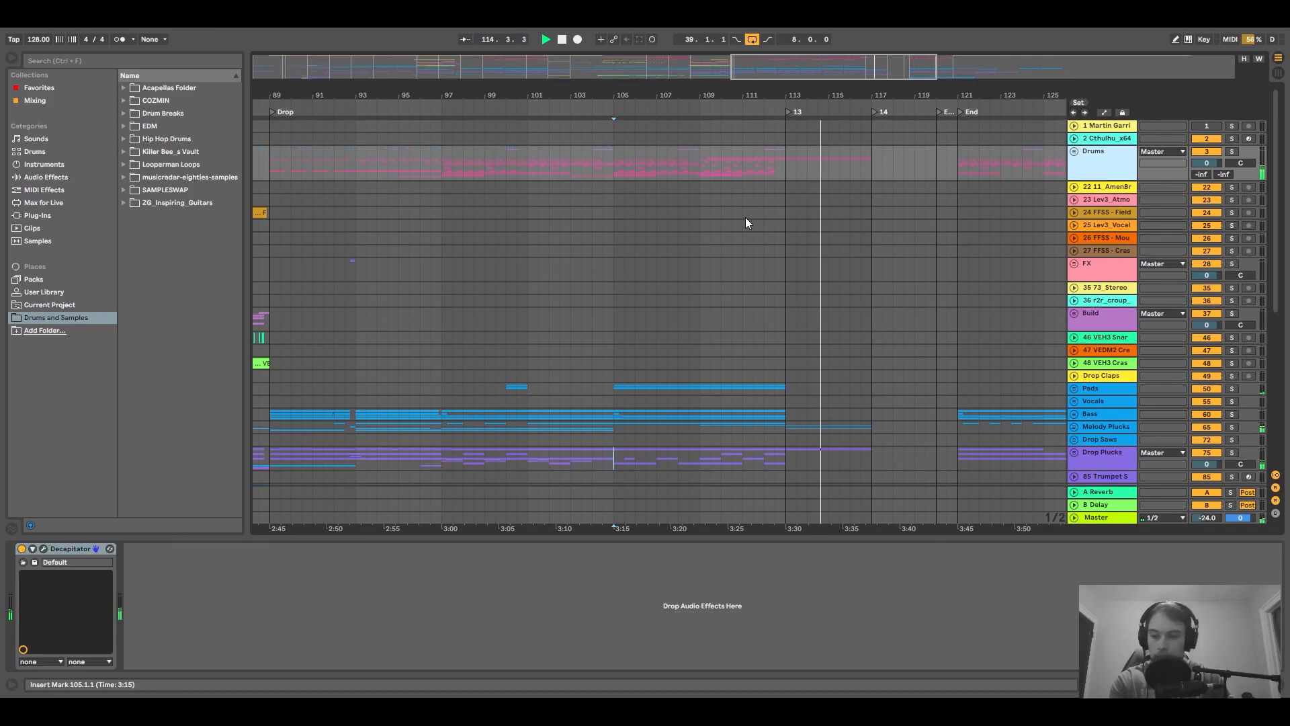